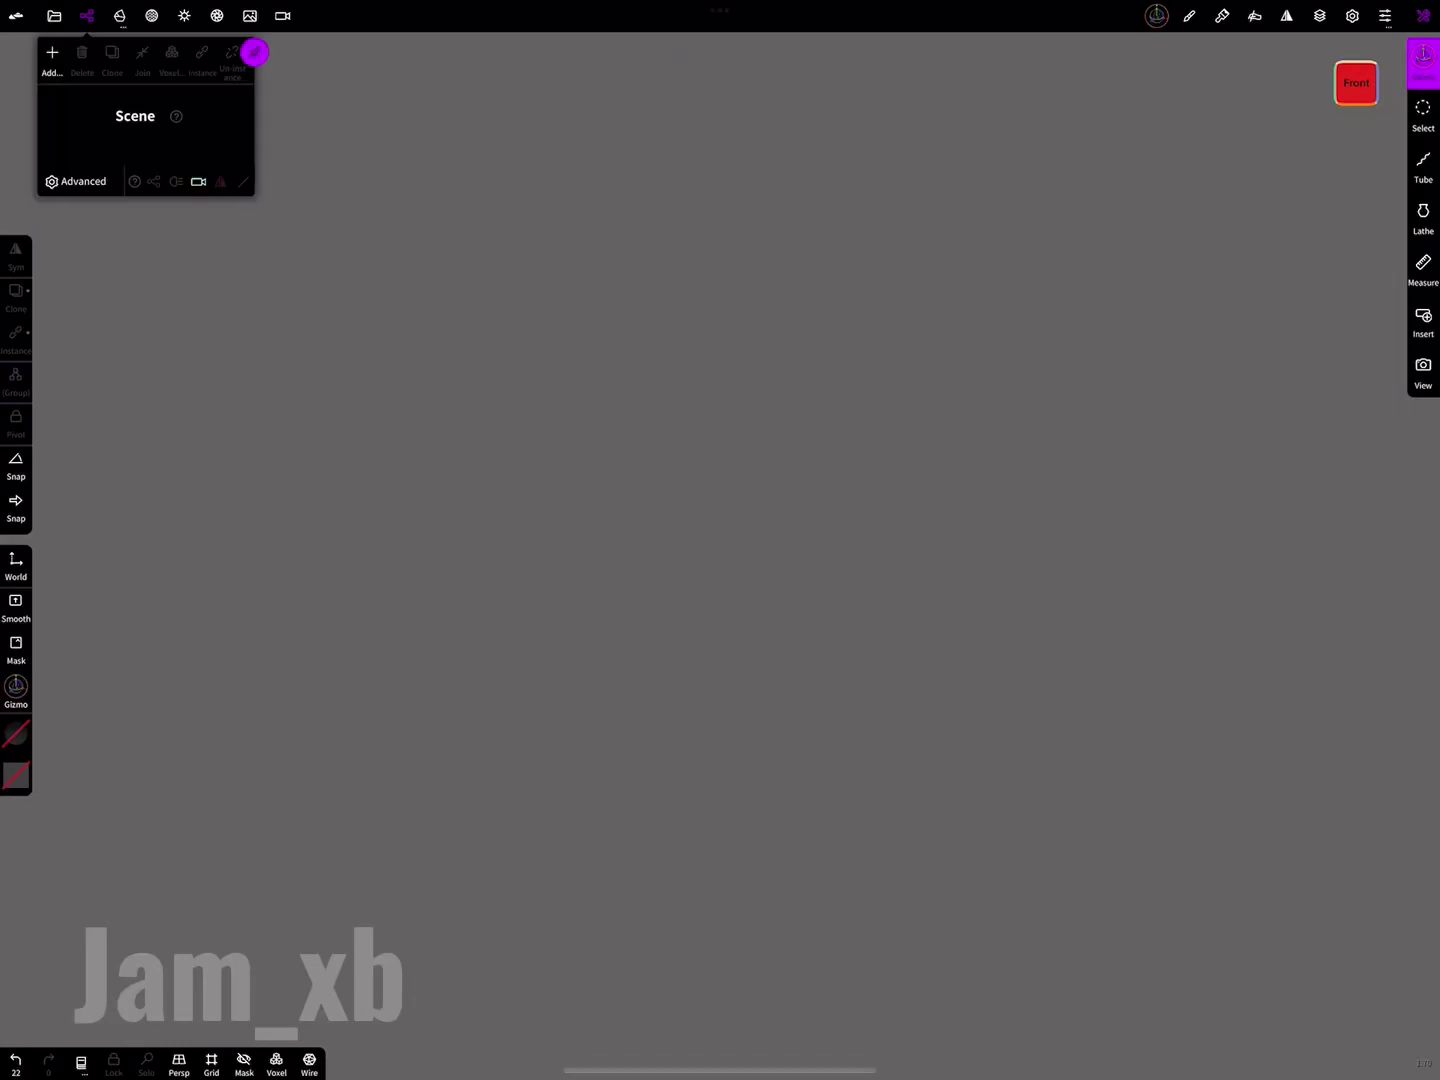
- Add a Plane primitive, enlarge it into a floor viewed from above, and Validate it
{"action": "left_click", "coordinate": [52, 52]}
{"action": "left_click", "coordinate": [145, 222]}
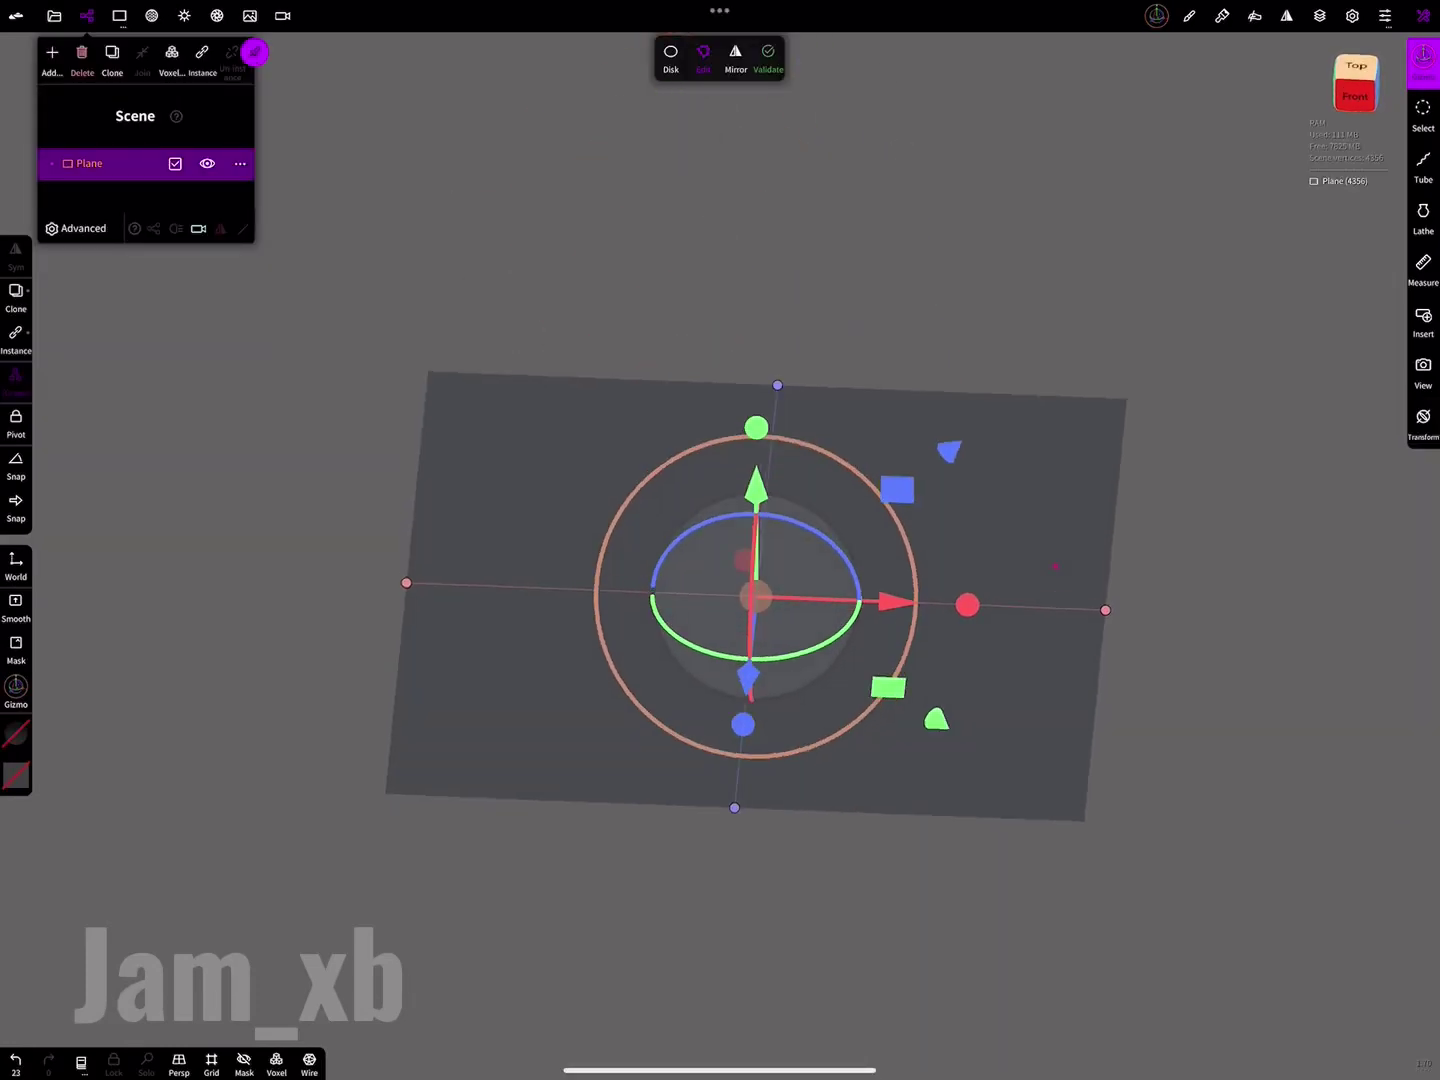
{"action": "left_click", "coordinate": [184, 15]}
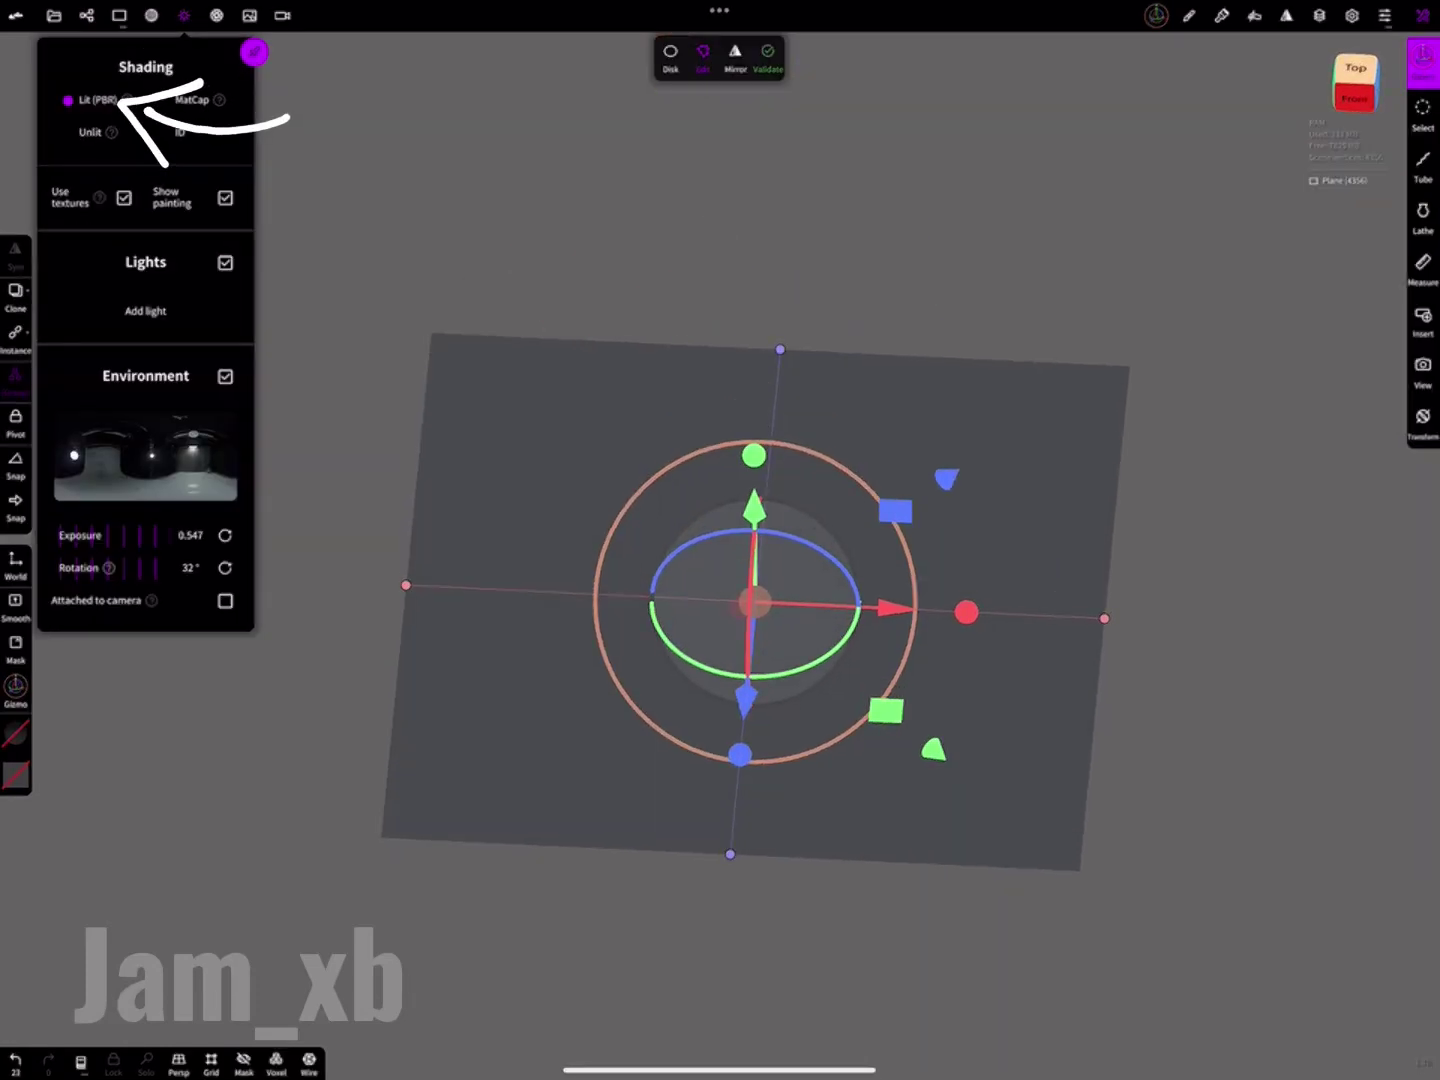
{"action": "left_click_drag", "start_coordinate": [1250, 851], "coordinate": [1250, 751]}
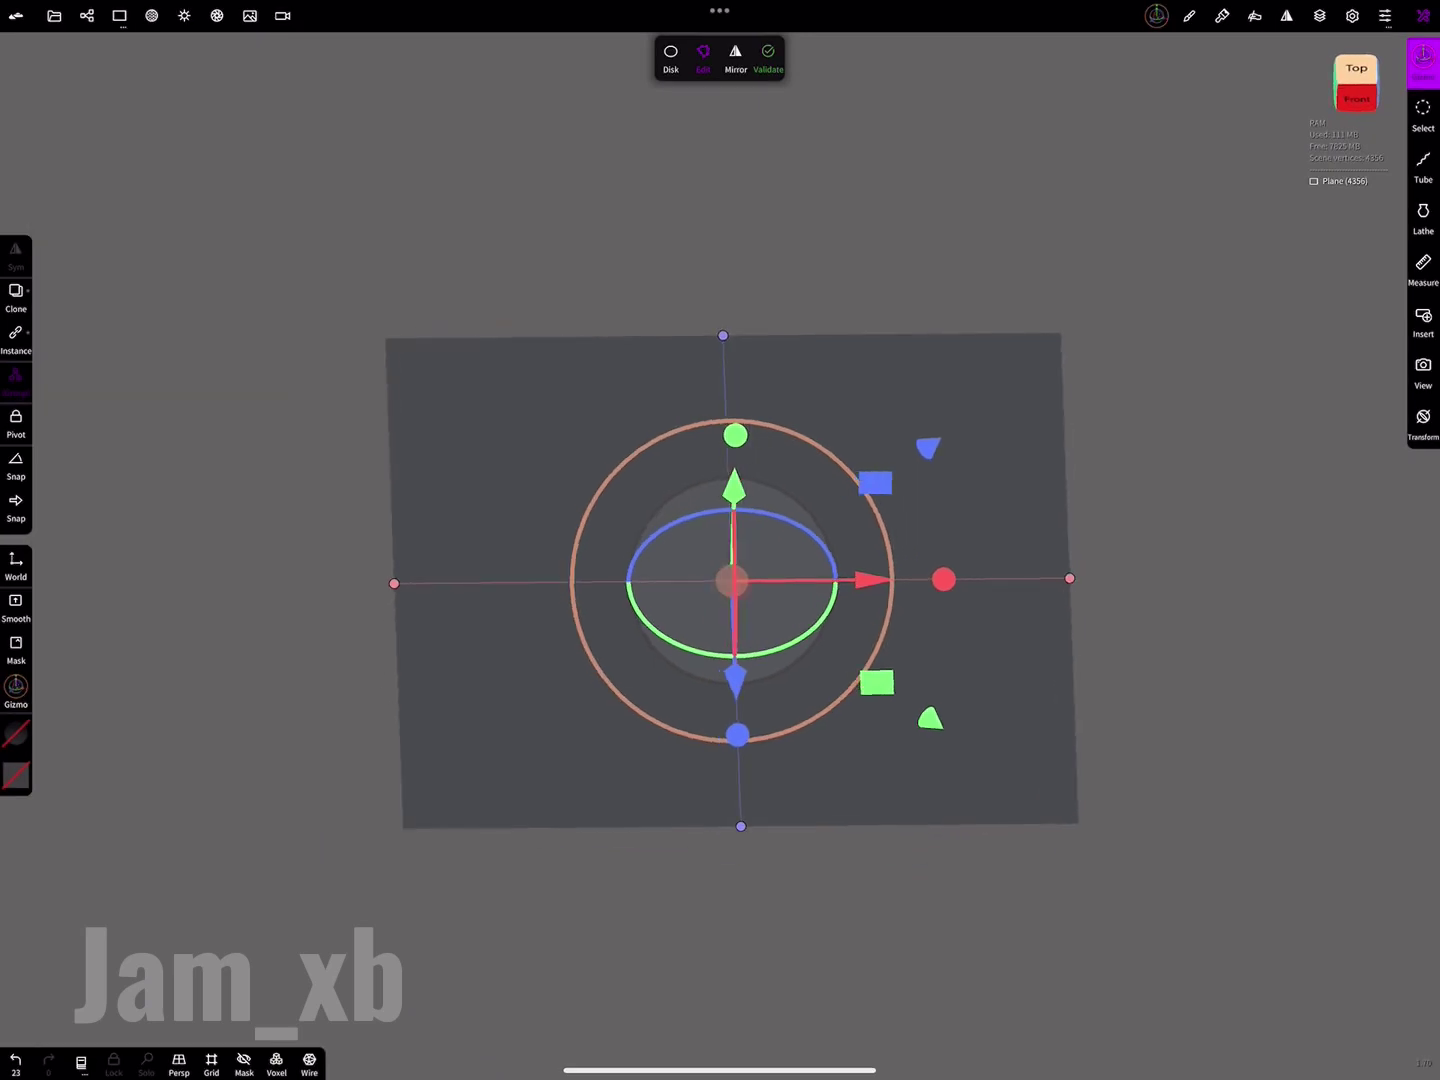
{"action": "left_click_drag", "start_coordinate": [734, 735], "coordinate": [943, 579]}
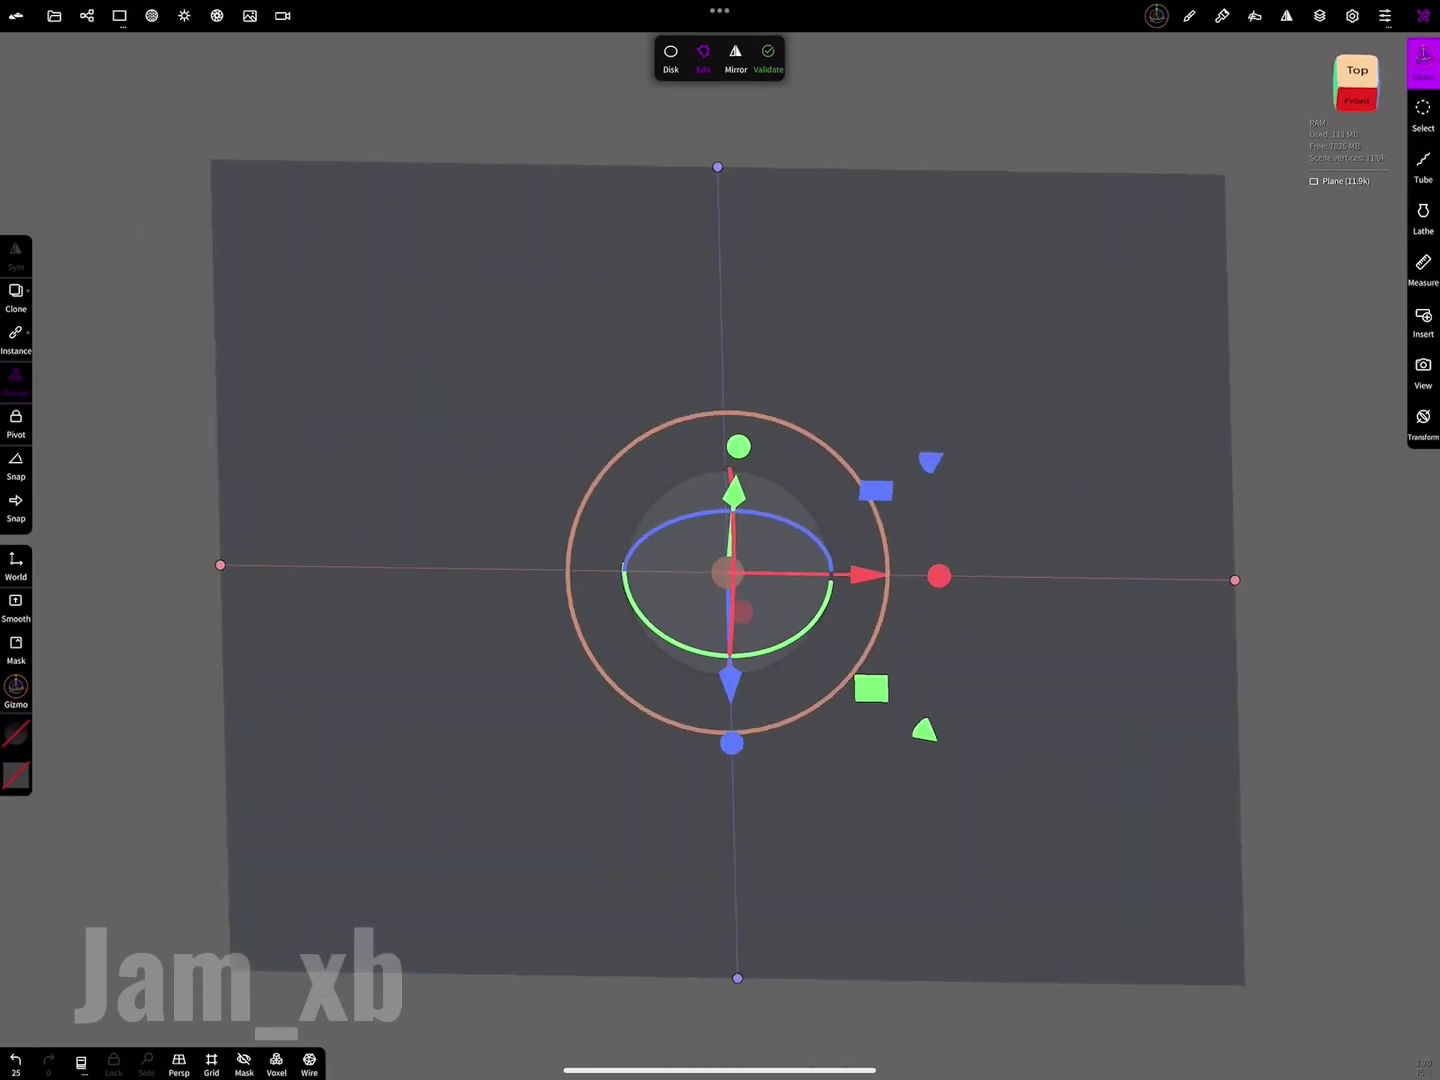
{"action": "left_click", "coordinate": [768, 55]}
- Unwrap the plane's UVs with Unwrap Atlas, hide the UV preview, and choose the Color texture slot
{"action": "left_click", "coordinate": [152, 15]}
{"action": "left_click", "coordinate": [119, 15]}
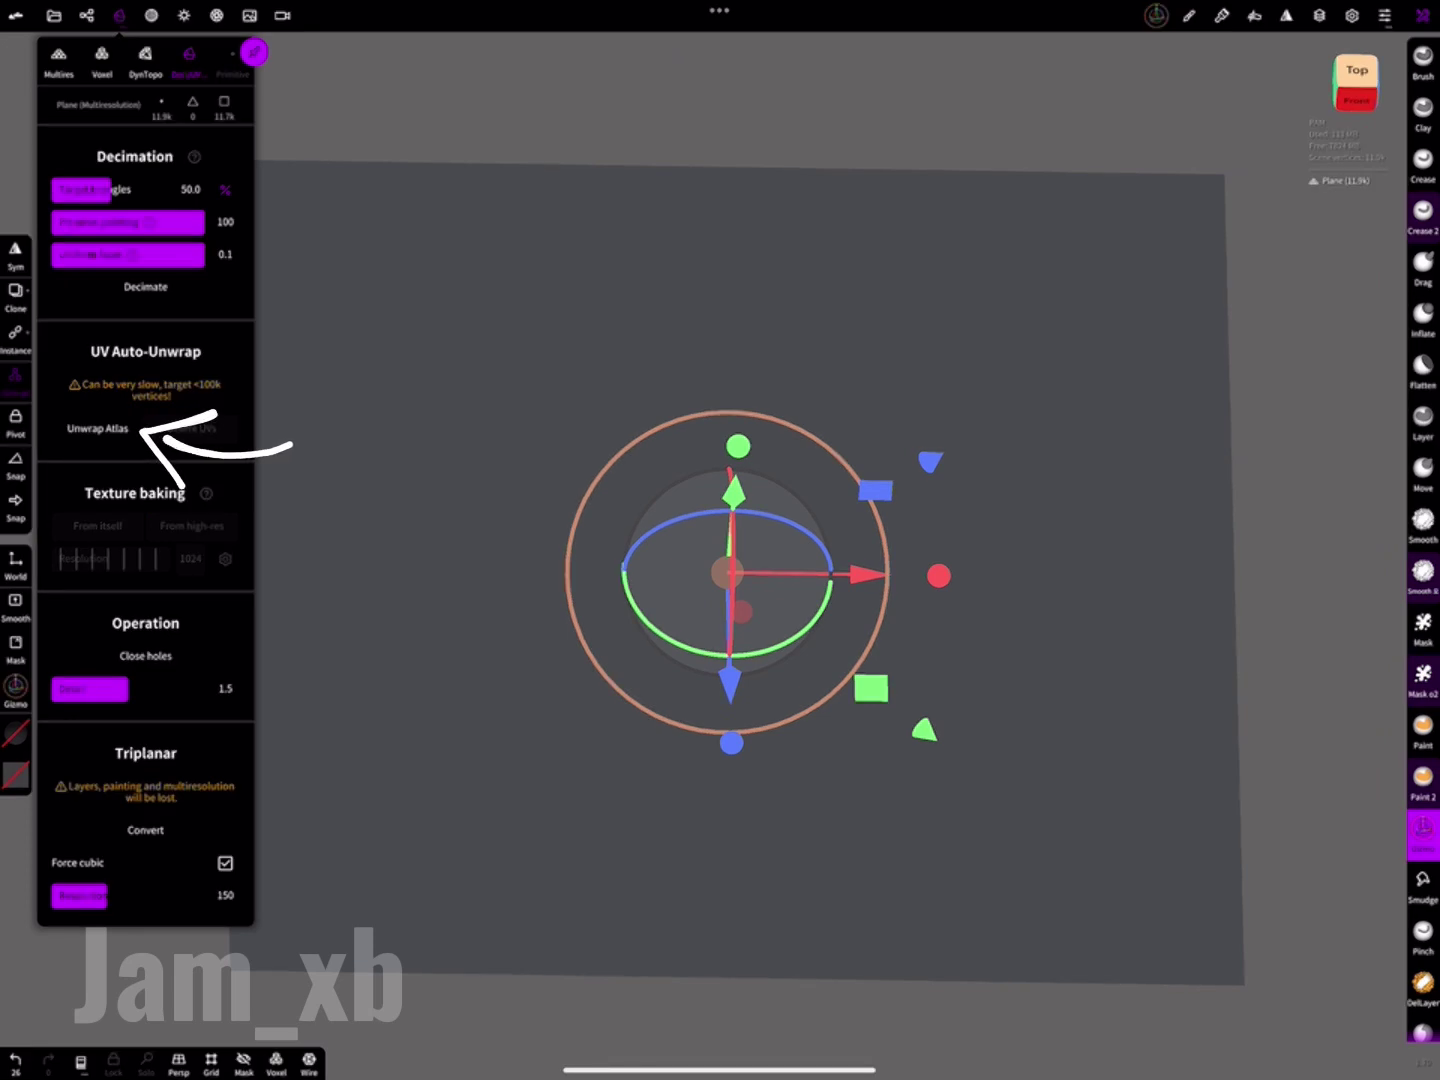
{"action": "left_click", "coordinate": [97, 427]}
{"action": "left_click_drag", "start_coordinate": [1301, 500], "coordinate": [1301, 599]}
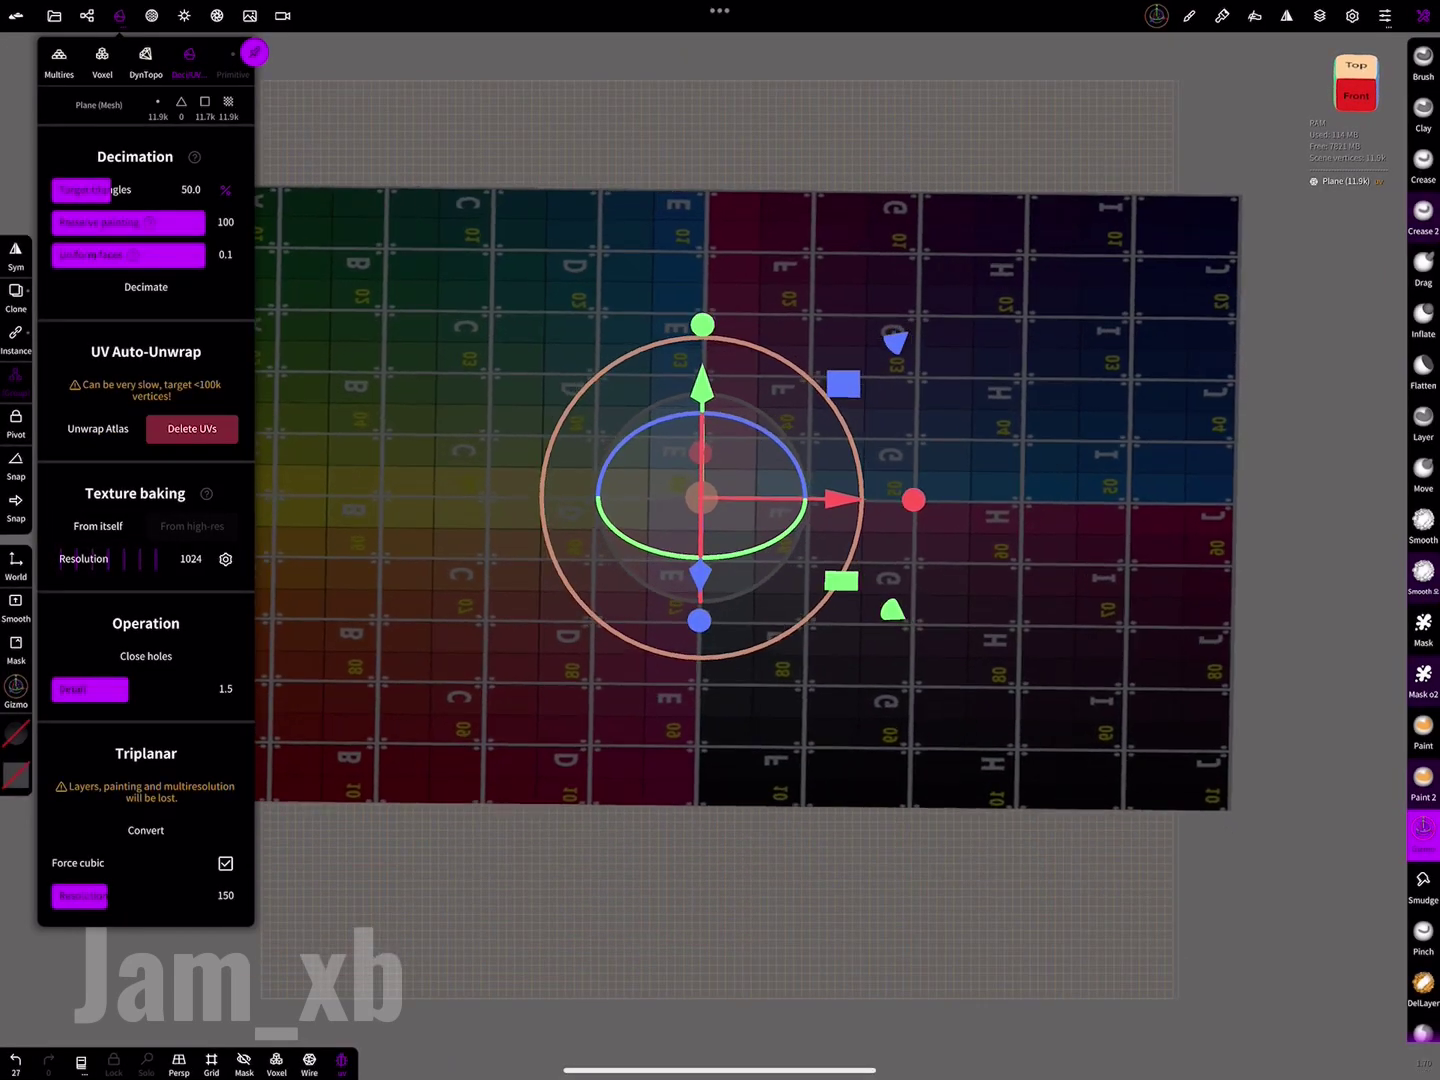
{"action": "left_click", "coordinate": [340, 1062]}
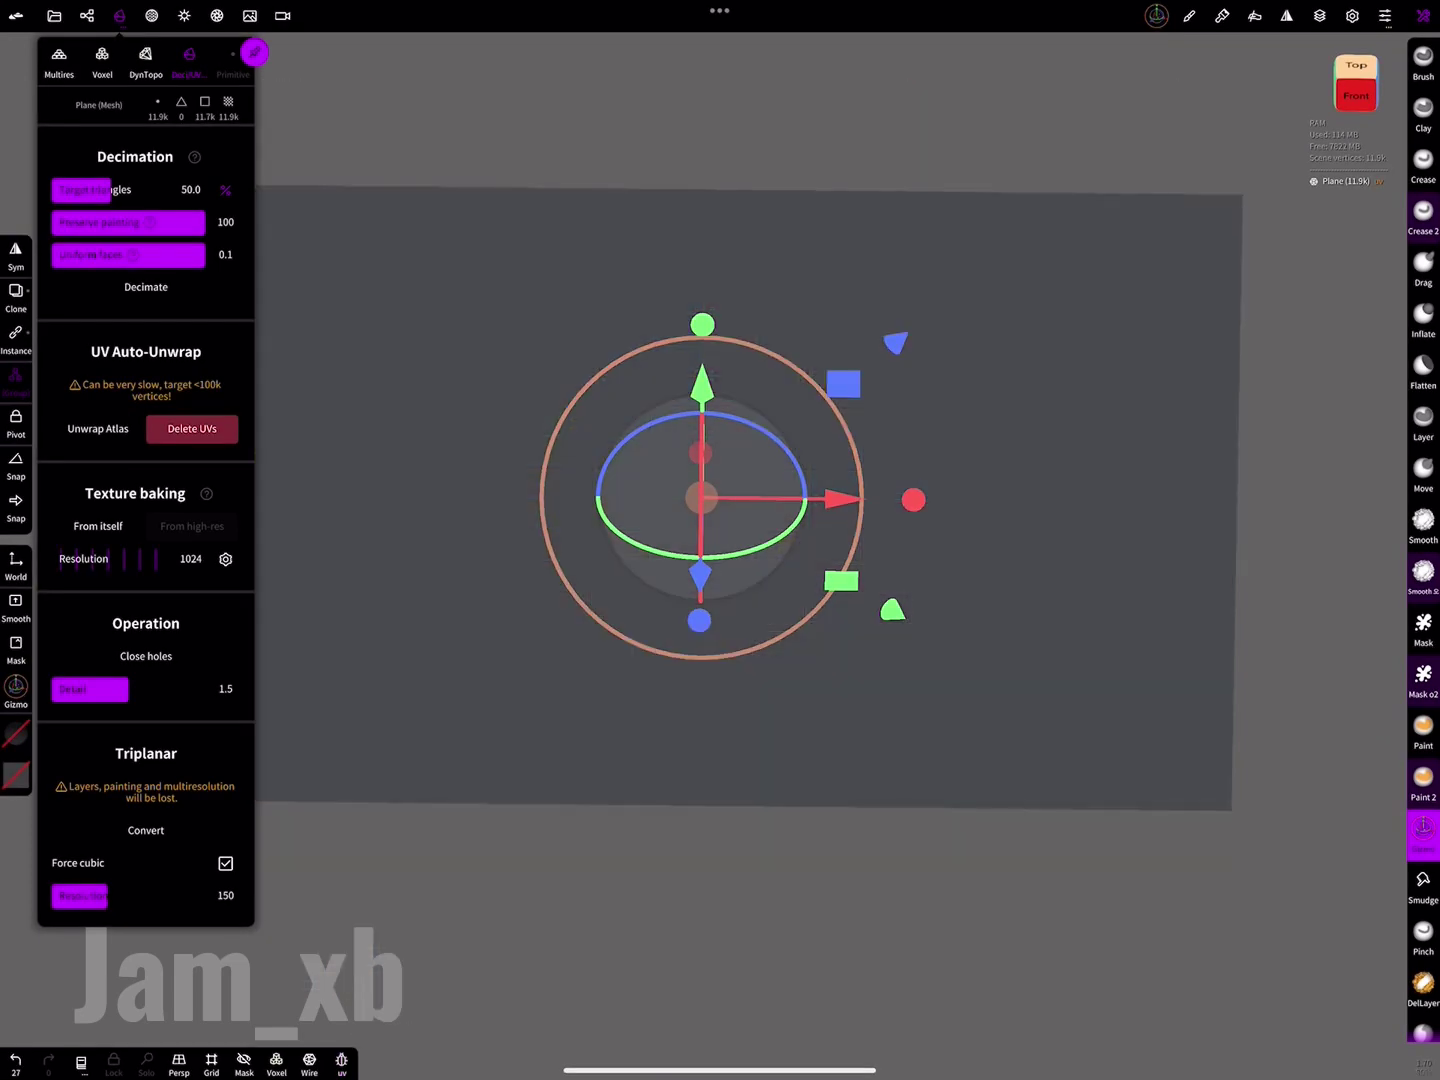
{"action": "left_click", "coordinate": [119, 14]}
{"action": "left_click", "coordinate": [225, 653]}
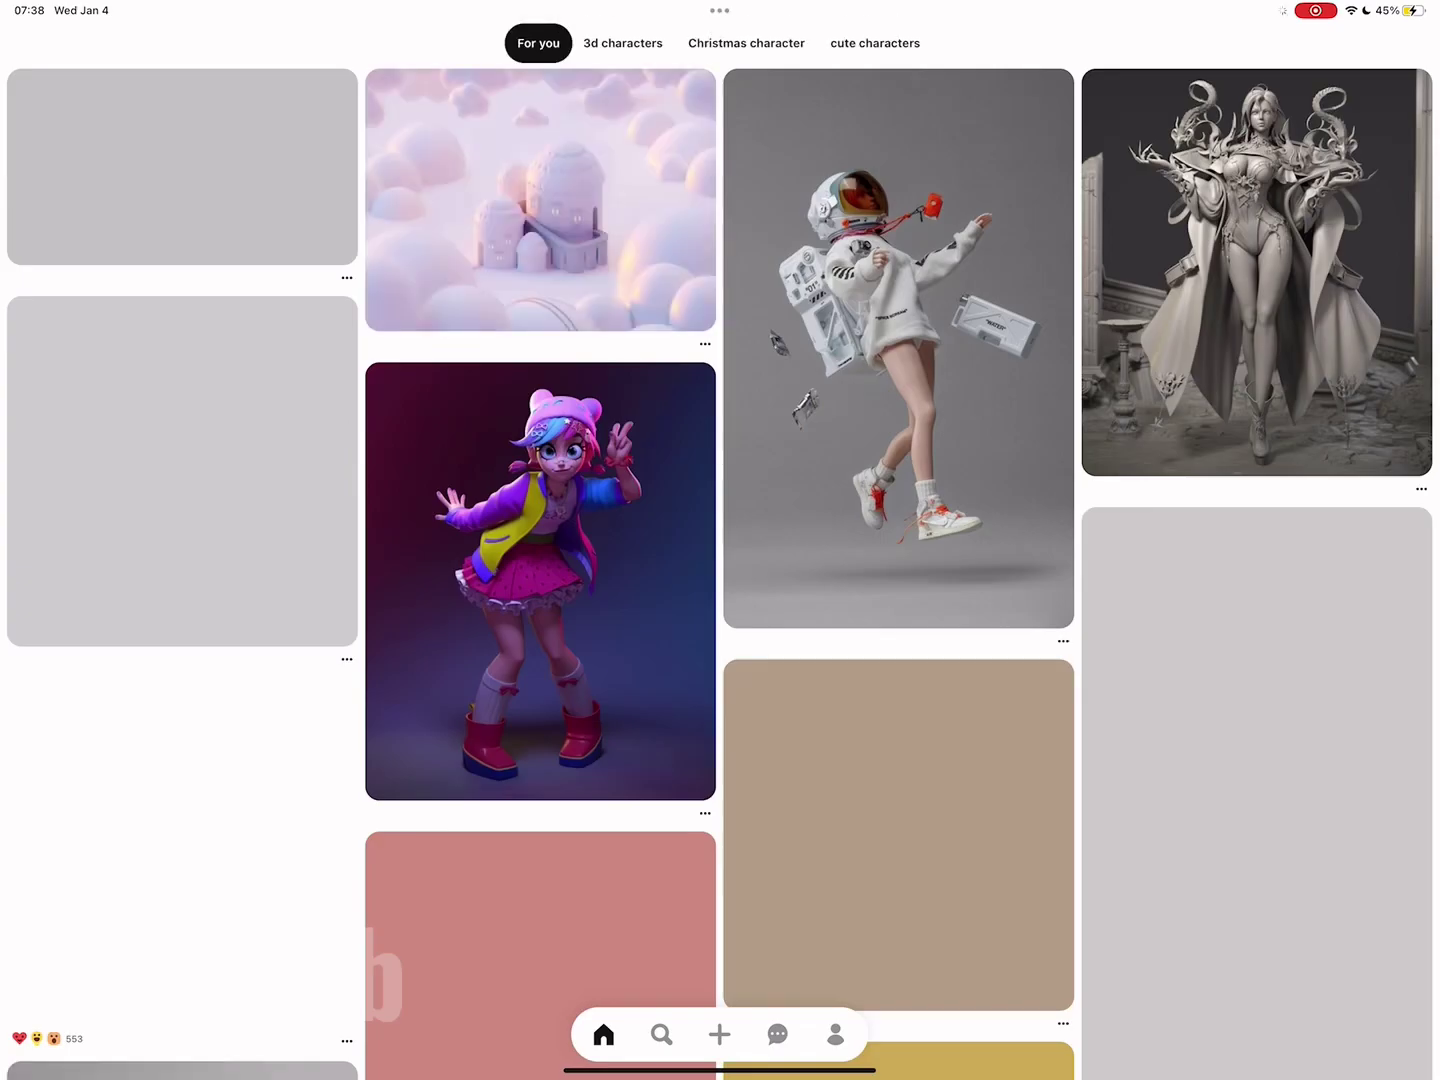
- Search Pinterest for 'bathroom floor texture'
{"action": "left_click", "coordinate": [661, 1033]}
{"action": "left_click", "coordinate": [700, 49]}
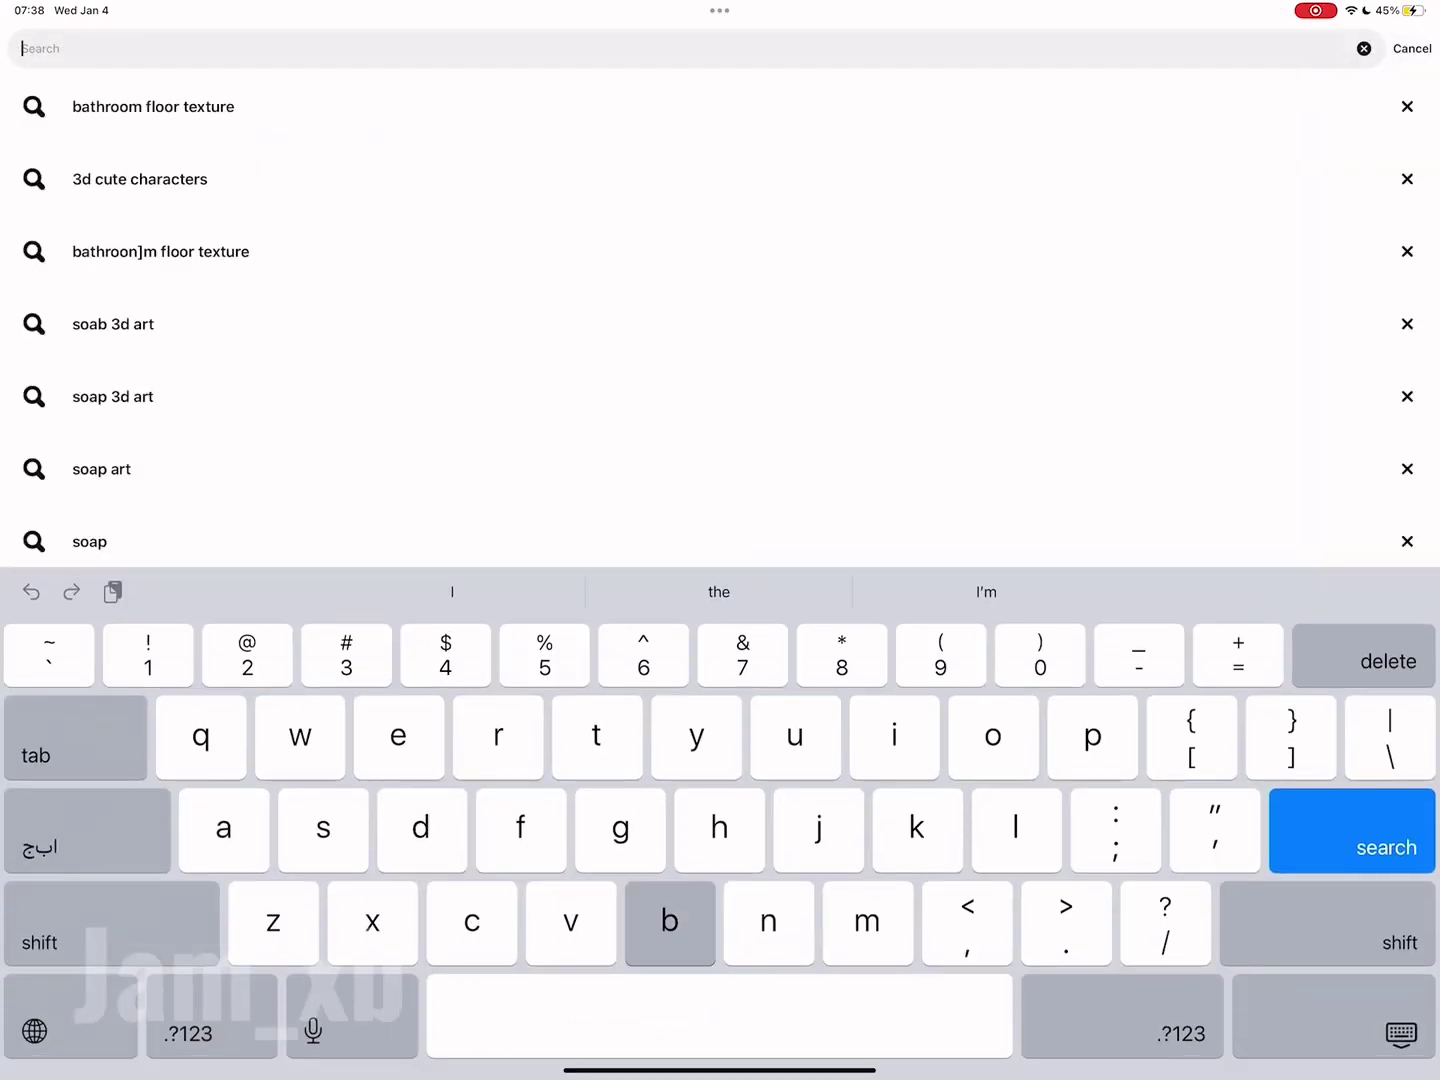
{"action": "type", "text": "bathroom floor "}
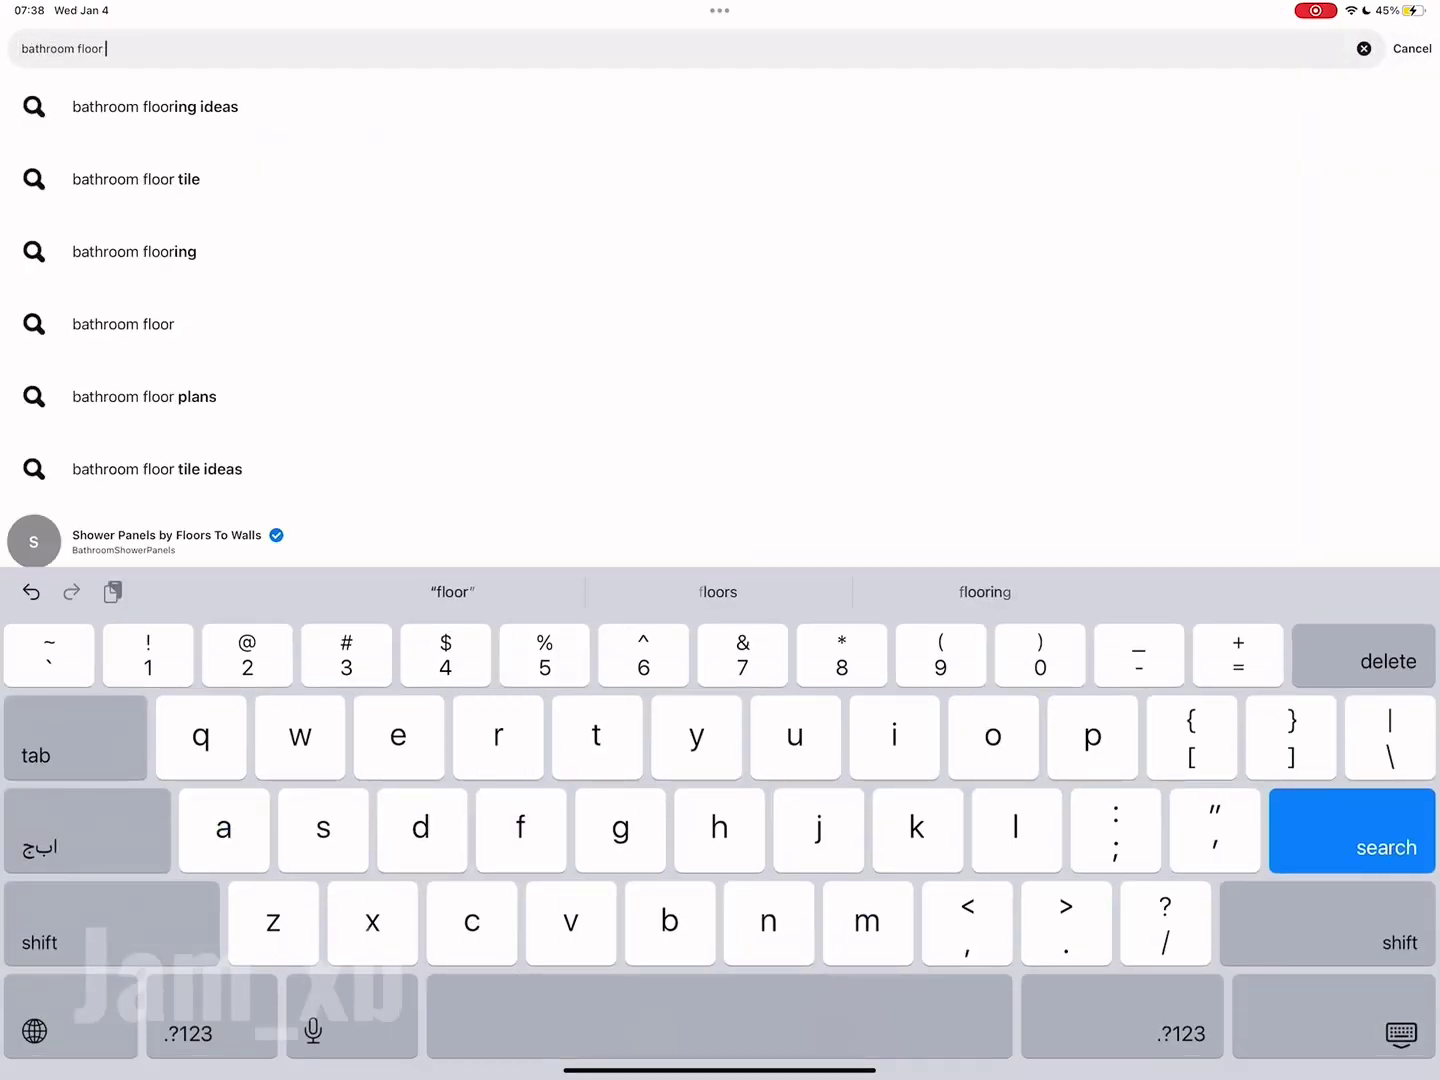
{"action": "type", "text": "texture"}
{"action": "key", "text": "Return"}
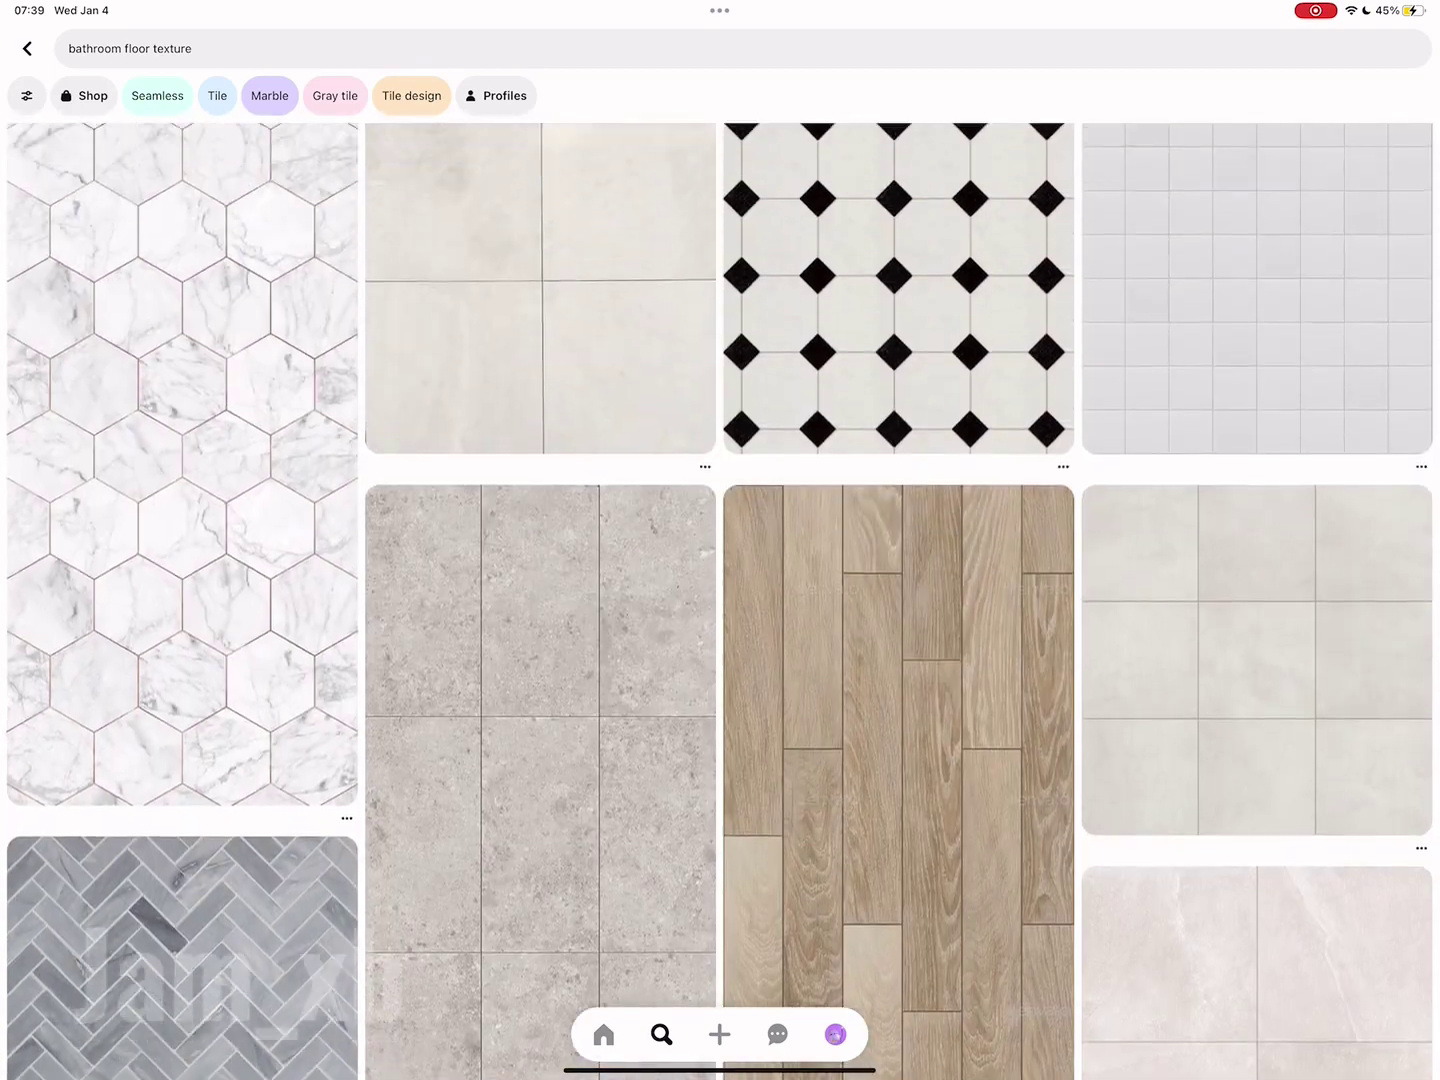
- Save the white hexagon marble tile image and switch back to Nomad Sculpt
{"action": "left_click", "coordinate": [181, 401]}
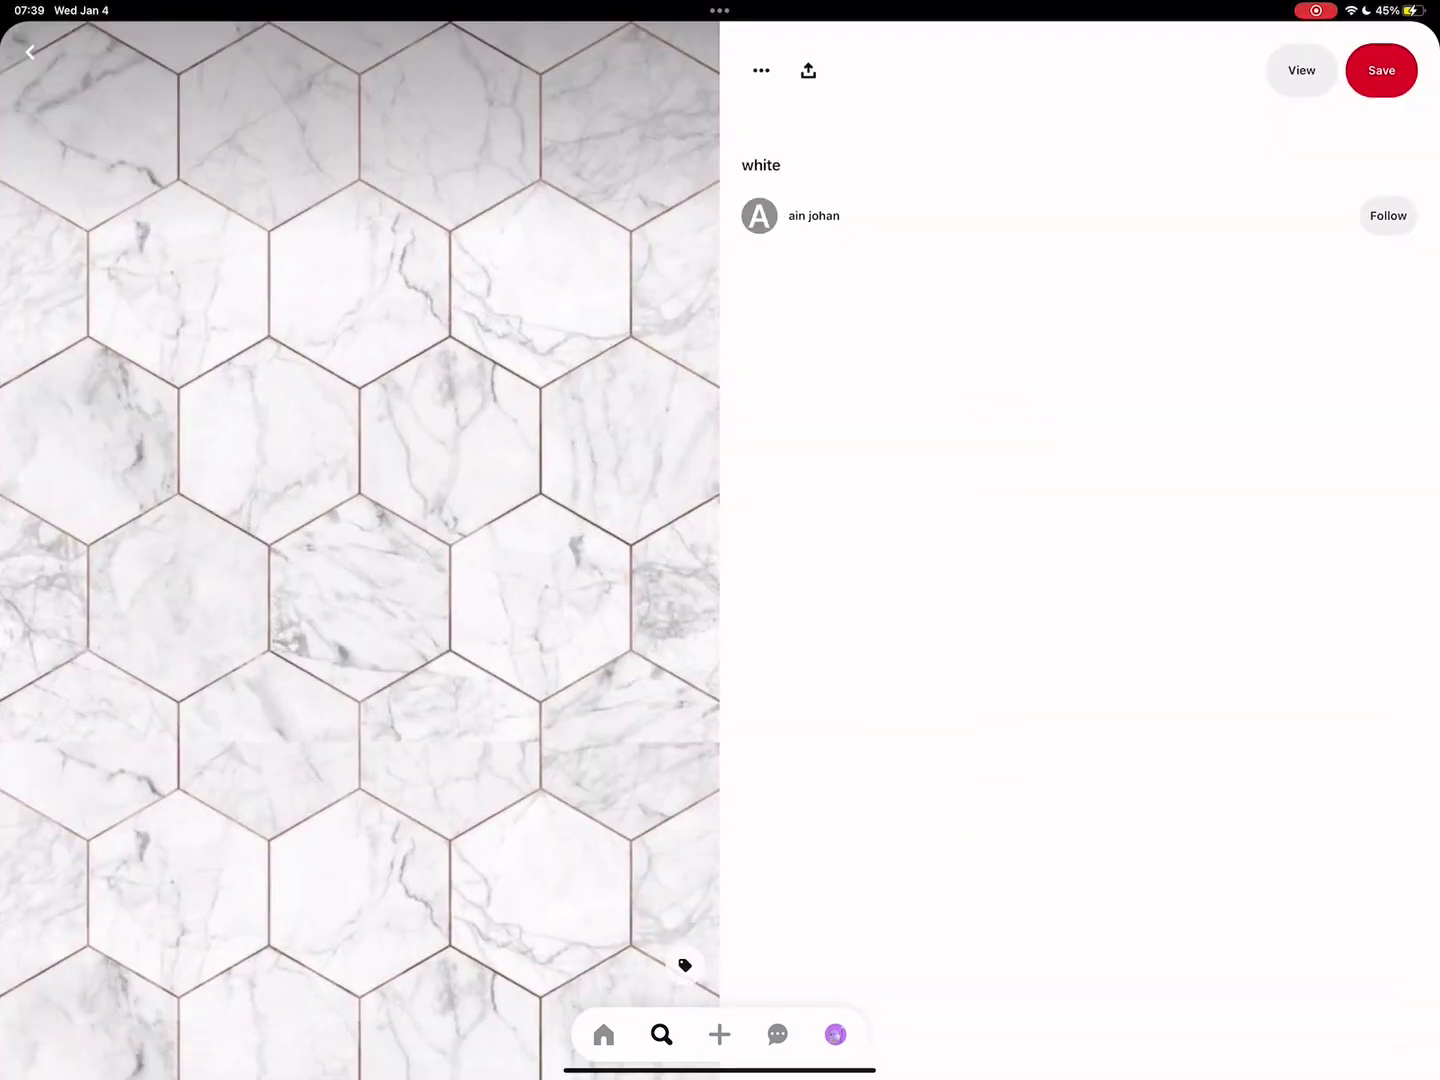
{"action": "right_click", "coordinate": [681, 959]}
{"action": "left_click", "coordinate": [435, 893]}
{"action": "left_click_drag", "start_coordinate": [720, 1070], "coordinate": [720, 699]}
{"action": "left_click", "coordinate": [887, 599]}
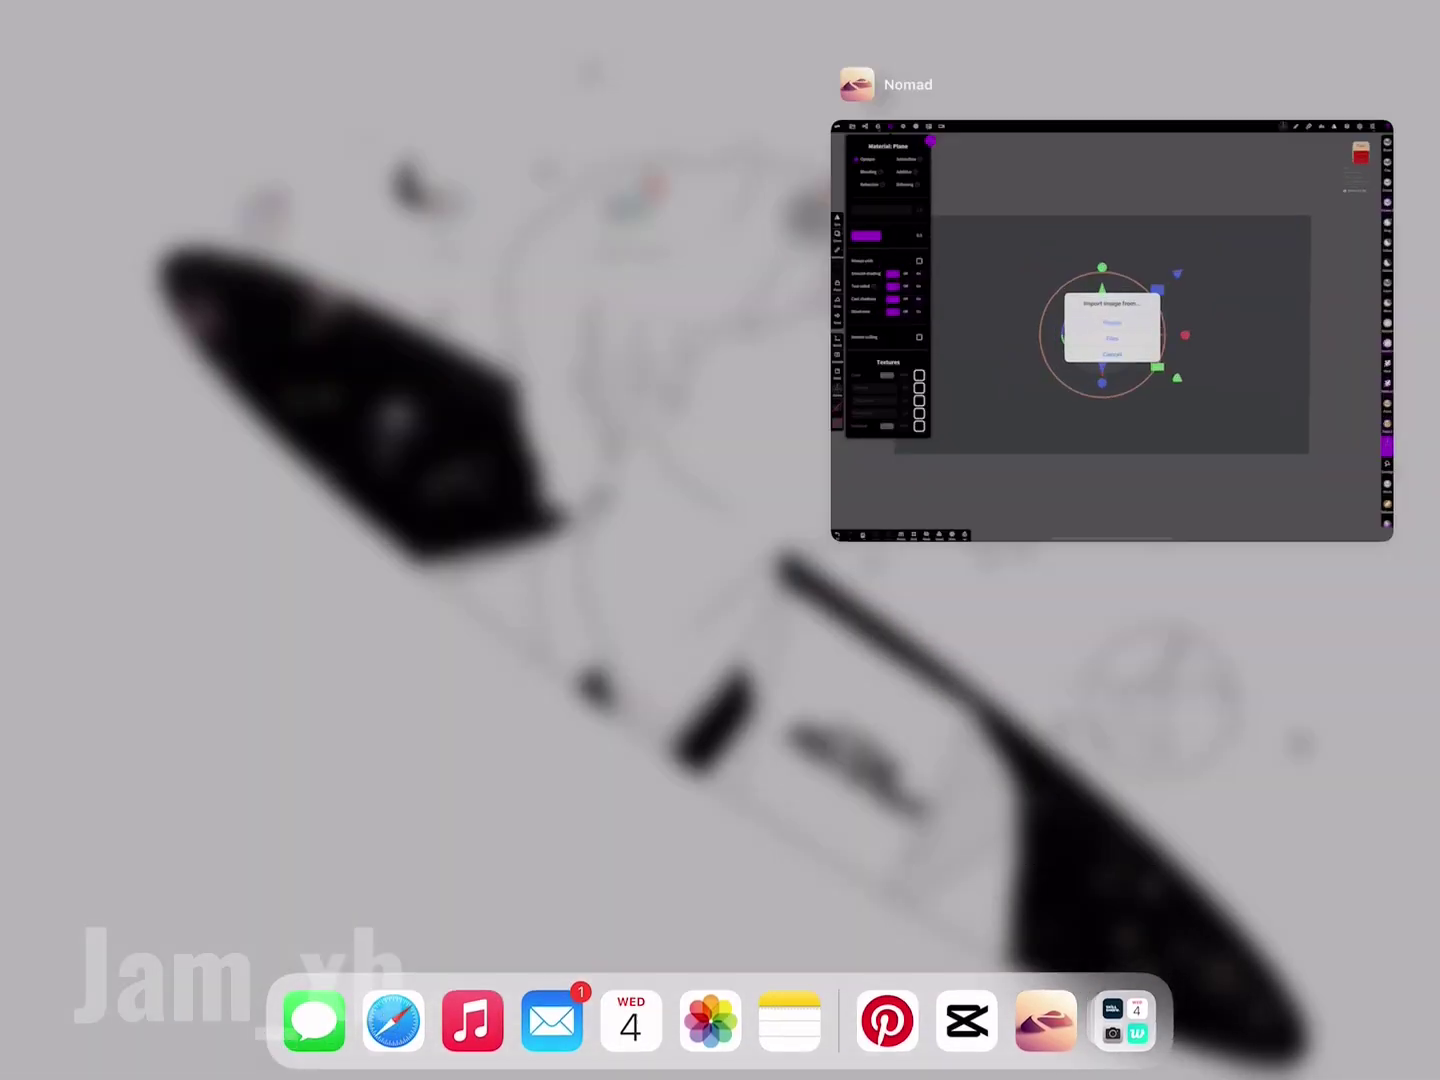
- Load the saved hexagon marble image from Photos into the plane's Color slot
{"action": "left_click", "coordinate": [720, 518]}
{"action": "left_click", "coordinate": [611, 370]}
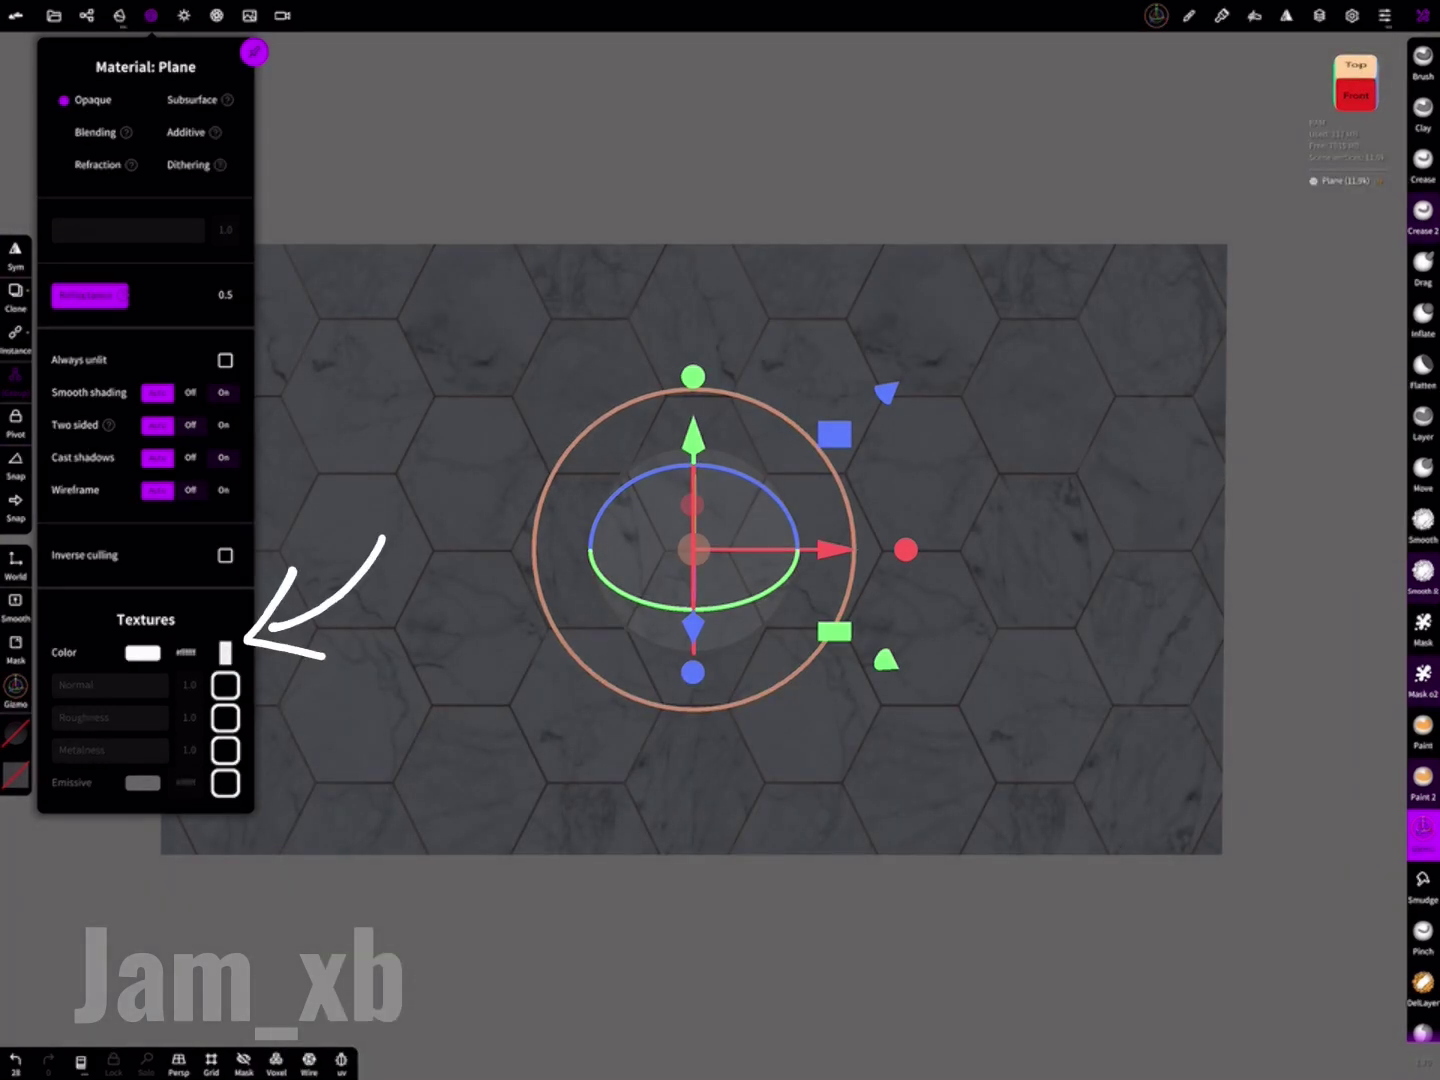
{"action": "left_click", "coordinate": [225, 652]}
{"action": "left_click_drag", "start_coordinate": [256, 553], "coordinate": [230, 552]}
{"action": "key", "text": "ctrl+z"}
- Adjust the texture's translation offsets and vertical scale so smaller hexagons tile the floor
{"action": "left_click", "coordinate": [225, 653]}
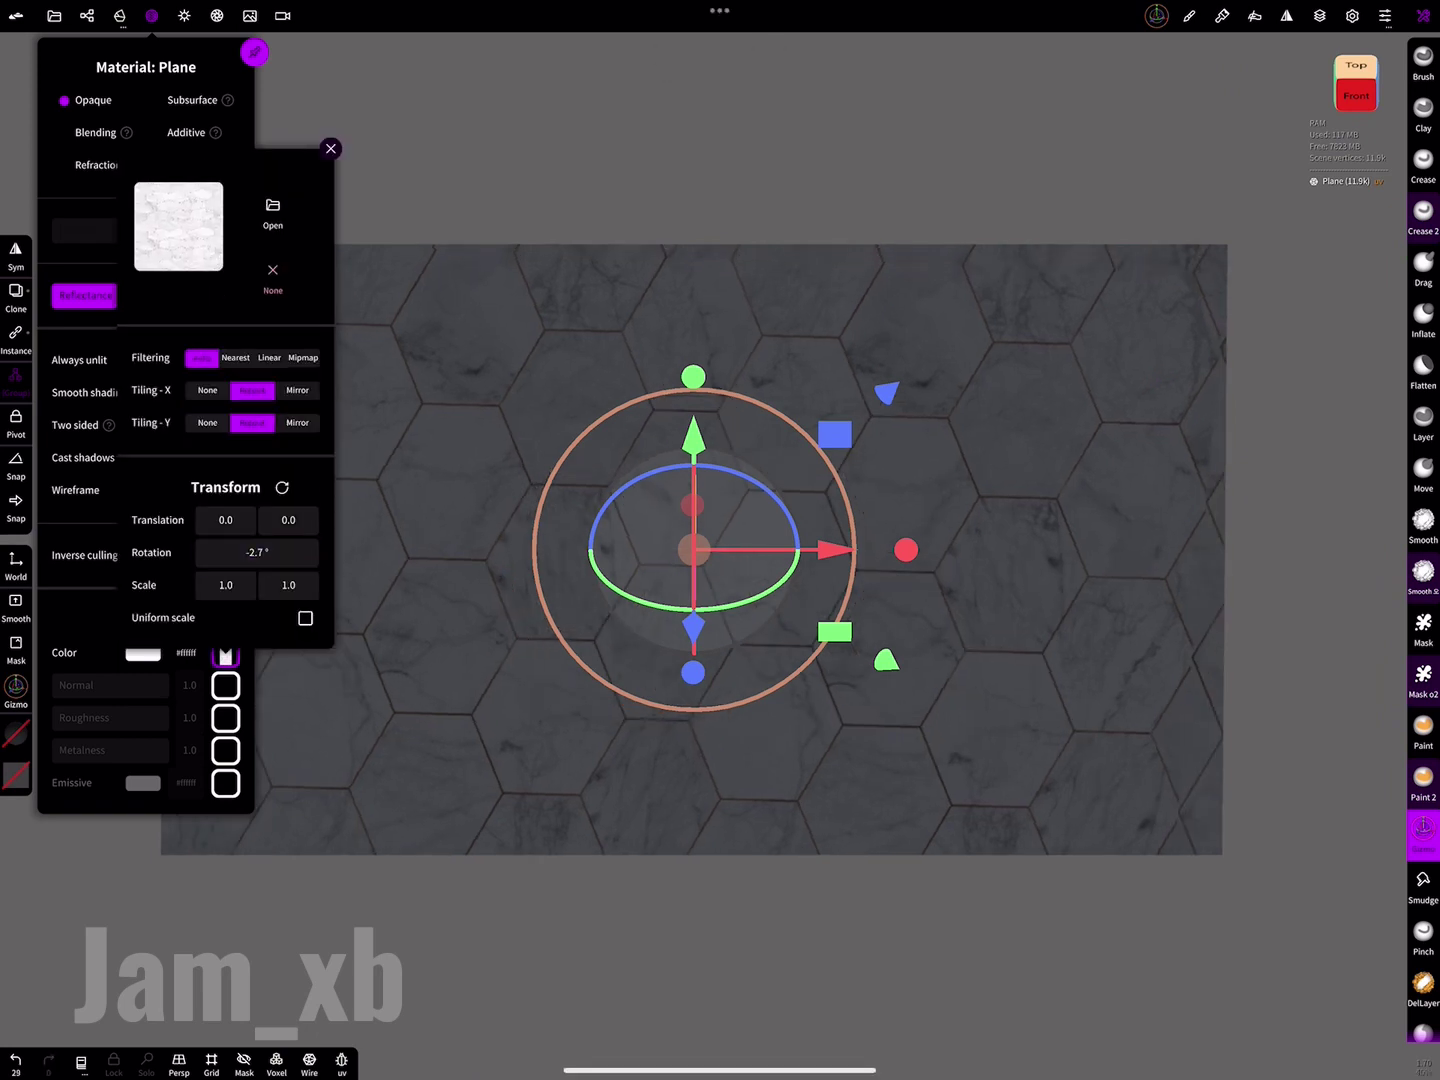
{"action": "key", "text": "ctrl+z"}
{"action": "left_click", "coordinate": [225, 652]}
{"action": "key", "text": "ctrl+shift+z"}
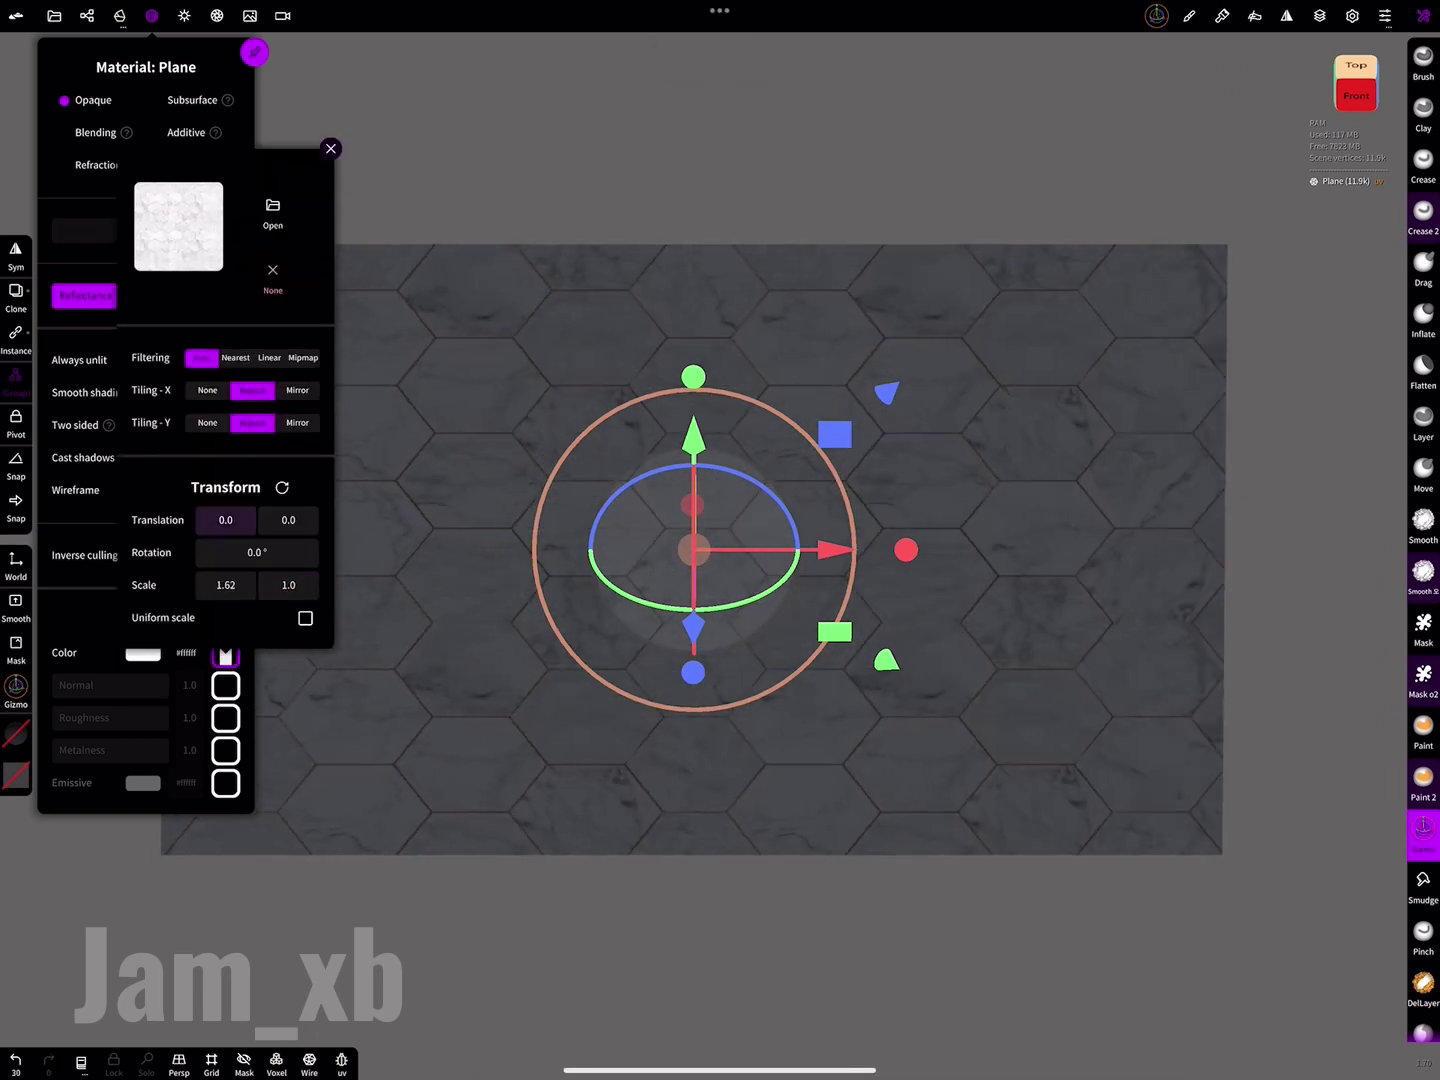
{"action": "left_click_drag", "start_coordinate": [226, 519], "coordinate": [200, 520]}
{"action": "left_click_drag", "start_coordinate": [288, 520], "coordinate": [262, 520]}
{"action": "mouse_move", "coordinate": [288, 585]}
{"action": "left_mouse_down"}
{"action": "mouse_move", "coordinate": [259, 586]}
{"action": "mouse_move", "coordinate": [319, 585]}
{"action": "left_mouse_up"}
- Raise the environment exposure to 4.28 and zoom in on the tiled floor
{"action": "left_click", "coordinate": [185, 14]}
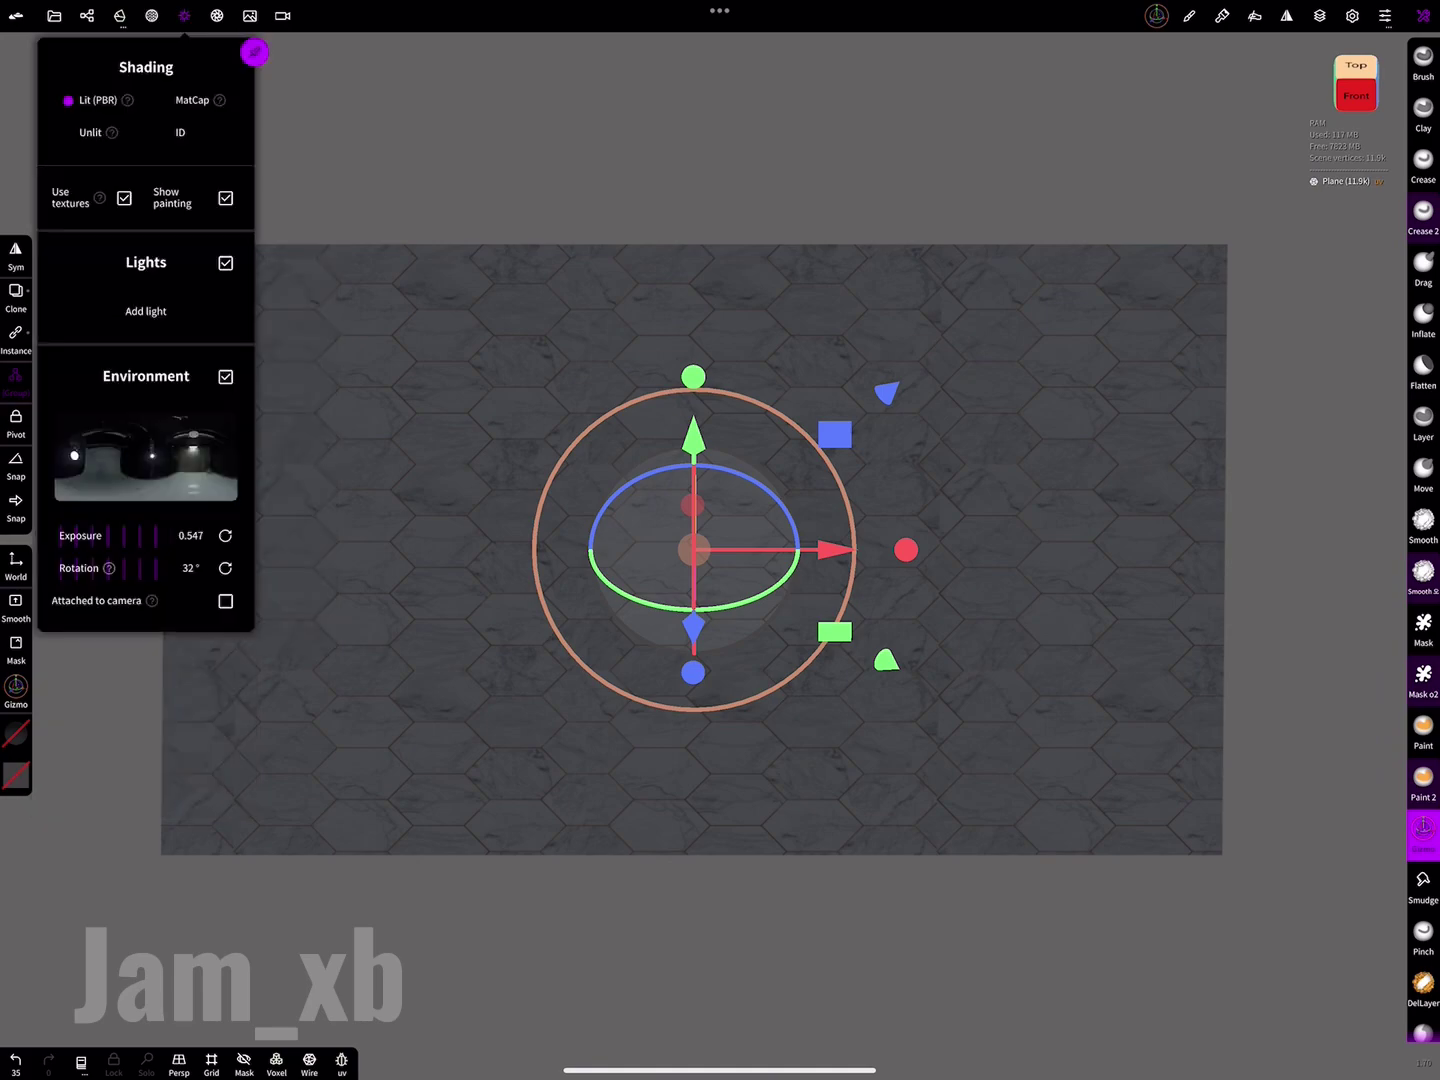
{"action": "left_click_drag", "start_coordinate": [110, 536], "coordinate": [180, 536]}
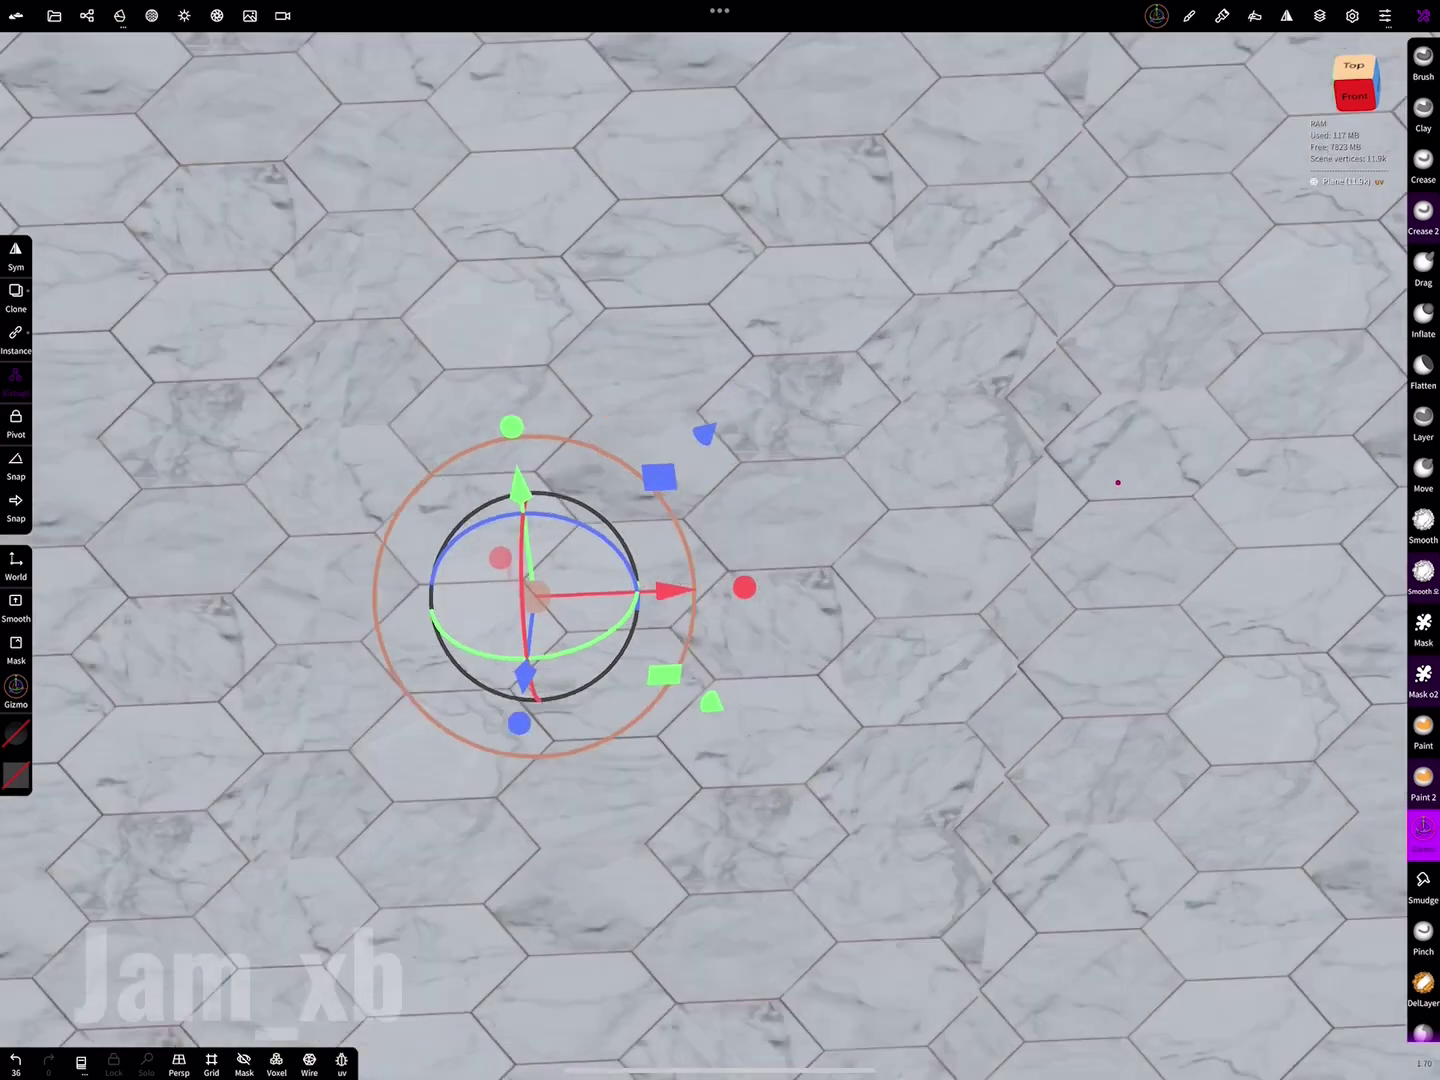
{"action": "left_click_drag", "start_coordinate": [900, 700], "coordinate": [1000, 499]}
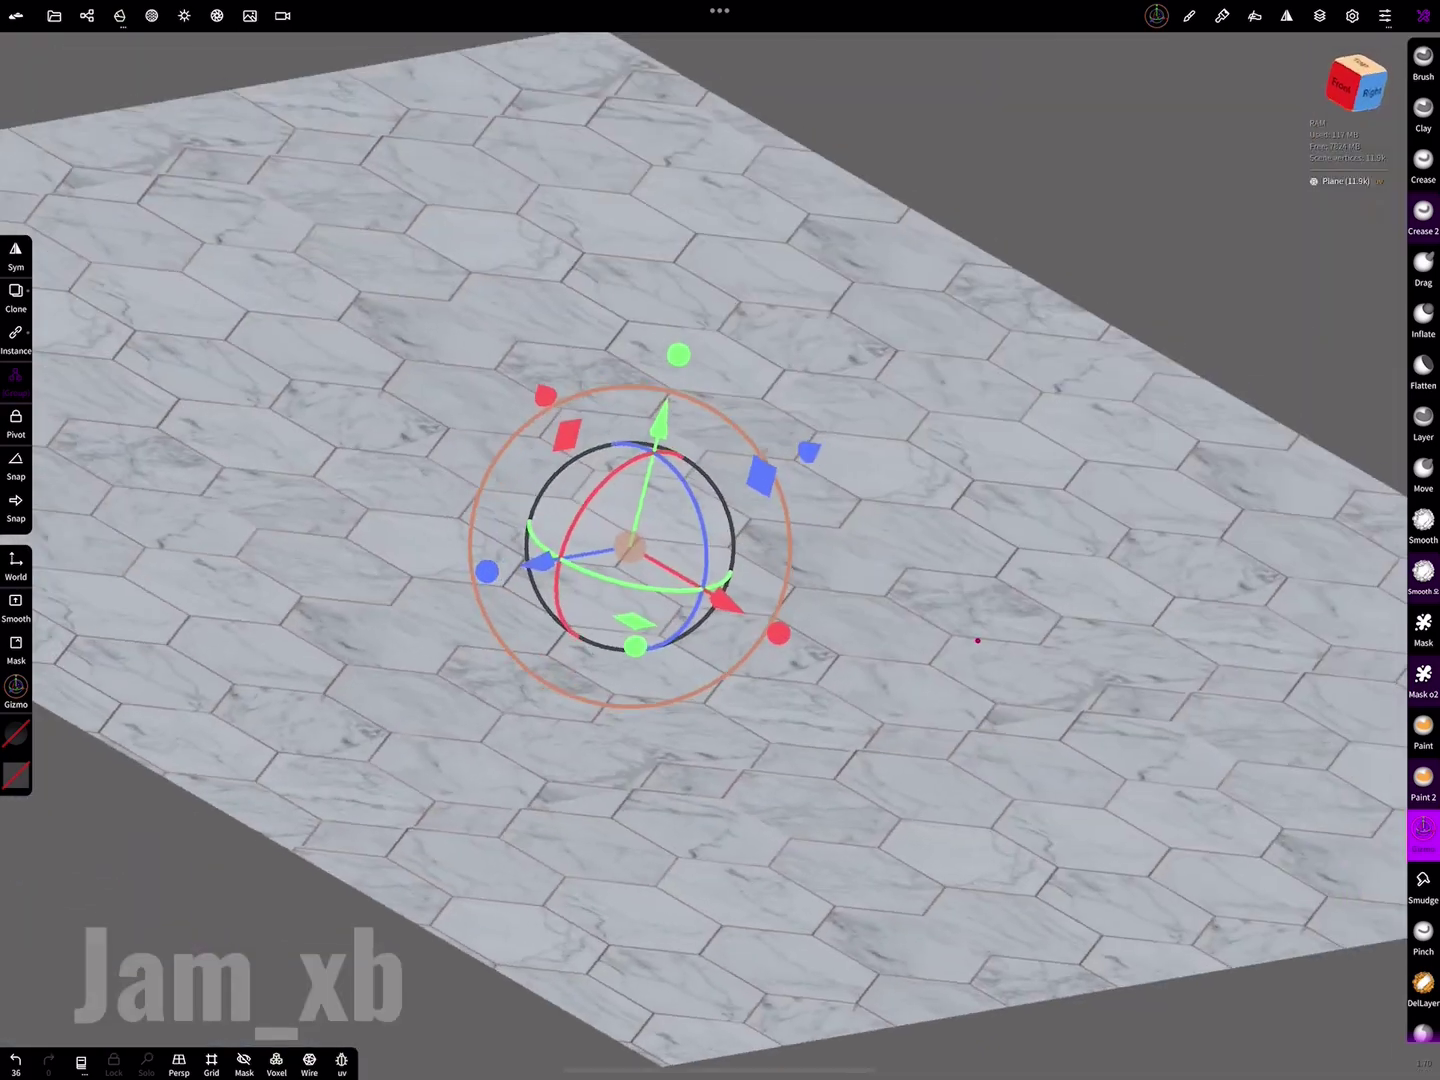
{"action": "left_click", "coordinate": [1222, 15]}
{"action": "mouse_move", "coordinate": [901, 650]}
{"action": "left_mouse_down"}
{"action": "mouse_move", "coordinate": [949, 450]}
{"action": "mouse_move", "coordinate": [1038, 526]}
{"action": "left_mouse_up"}
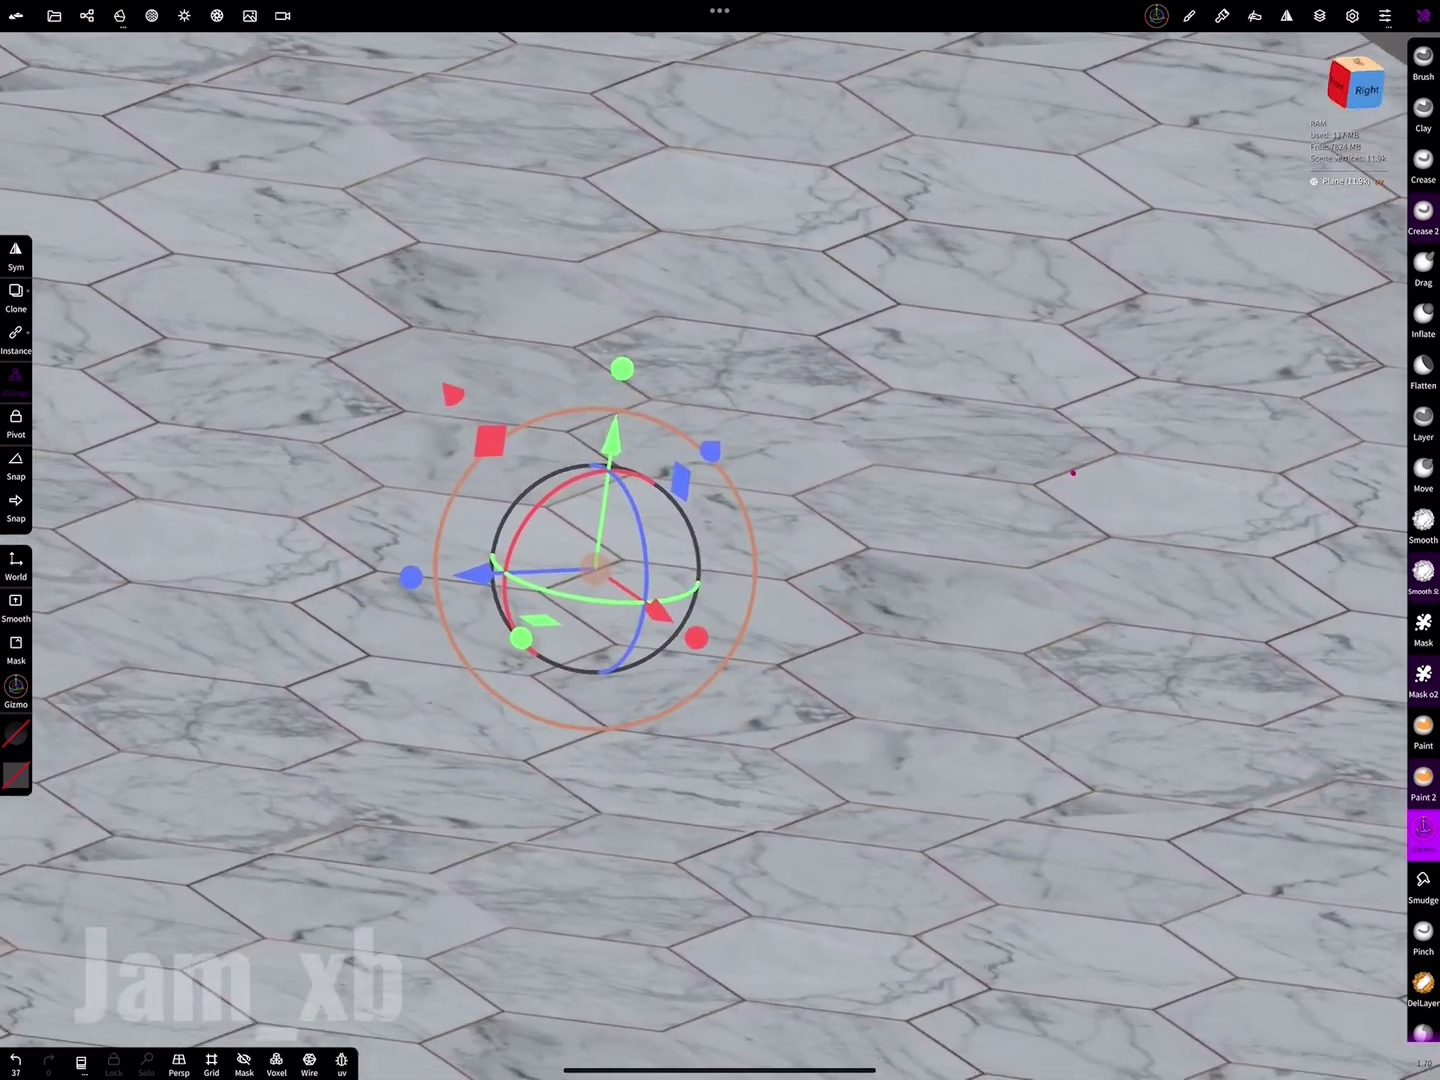
- Rename the Plane to 'floor' in the Scene list
{"action": "left_click", "coordinate": [86, 15]}
{"action": "left_click", "coordinate": [51, 51]}
{"action": "left_click", "coordinate": [251, 64]}
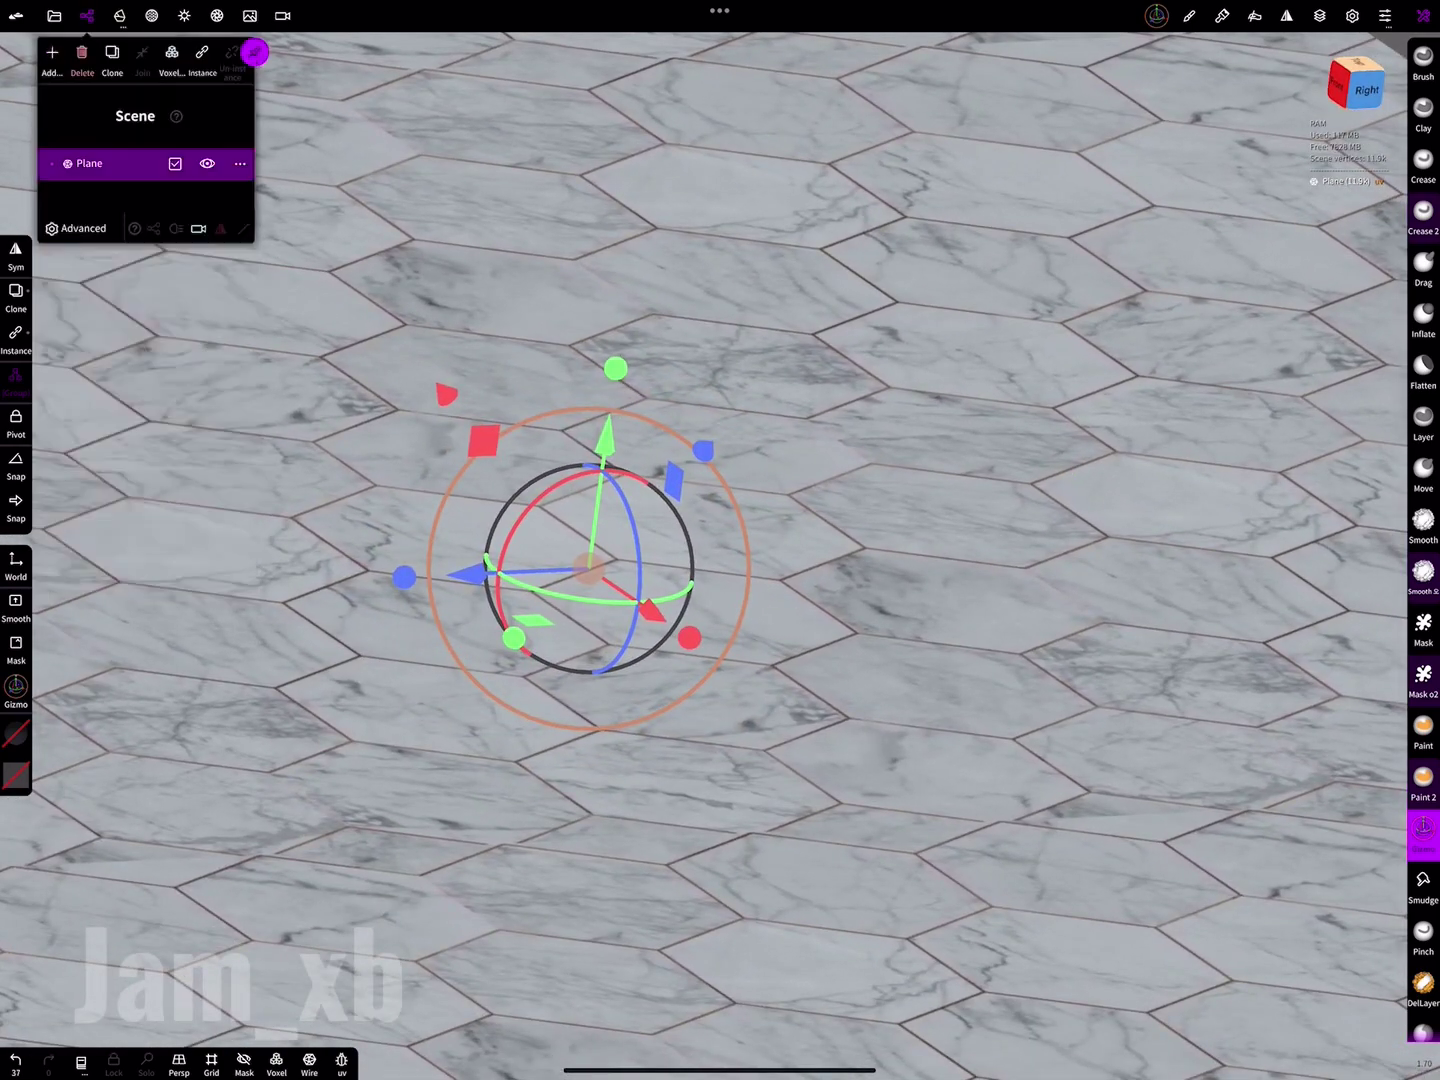
{"action": "left_click", "coordinate": [239, 164]}
{"action": "left_click", "coordinate": [235, 354]}
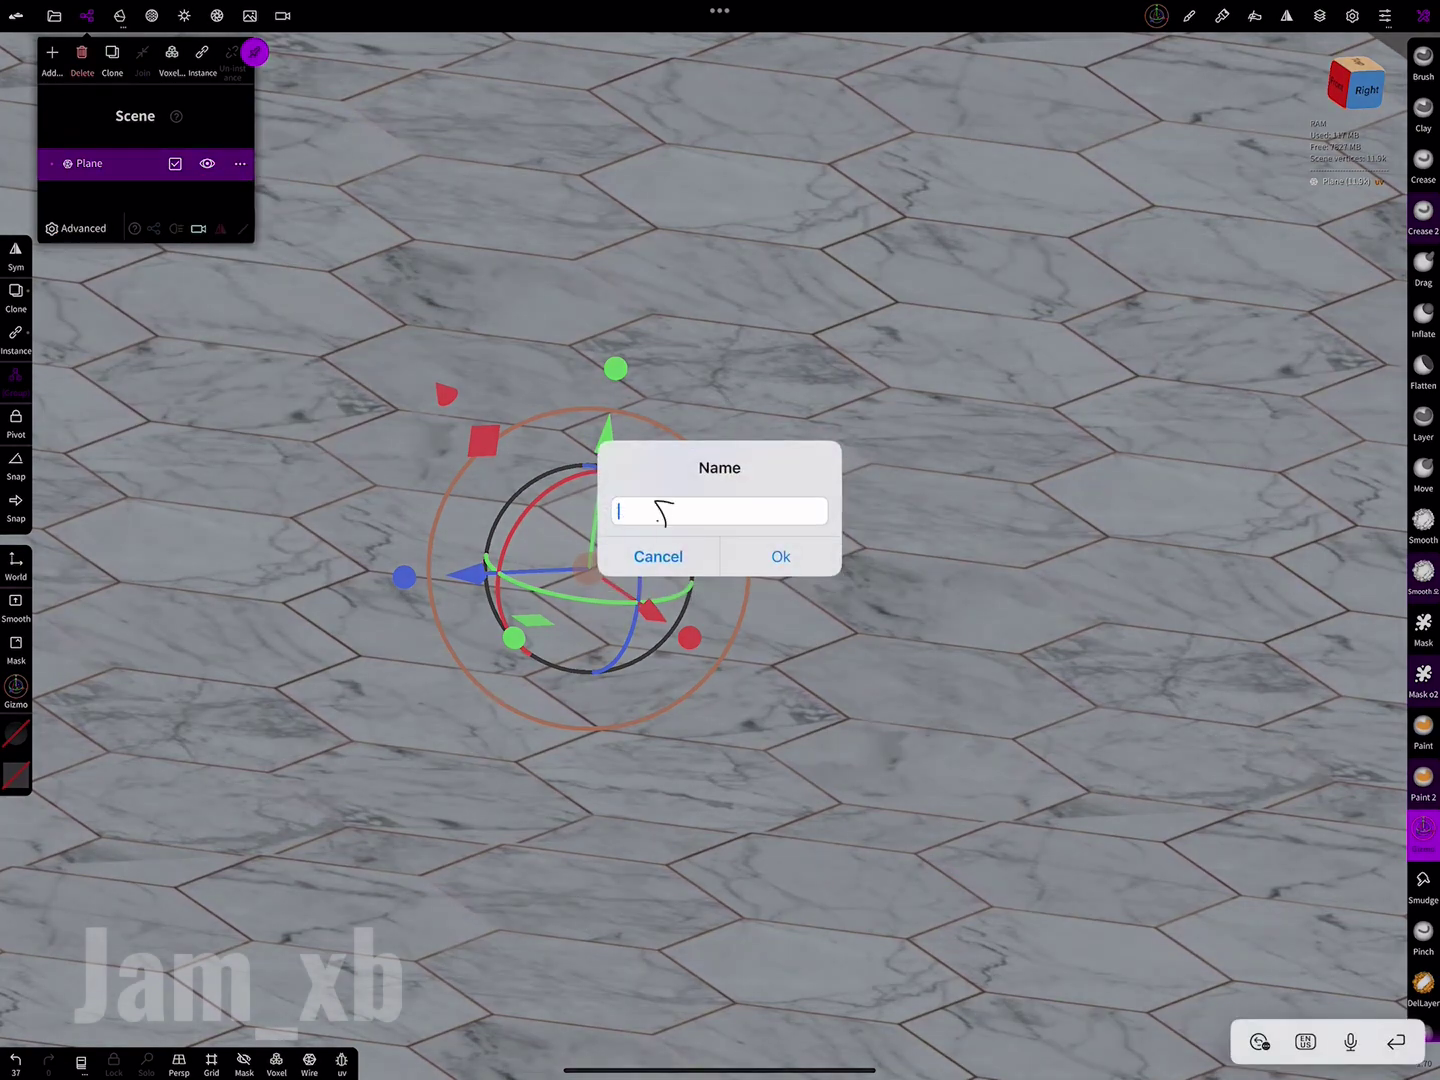
{"action": "type", "text": "floor"}
{"action": "key", "text": "Return"}
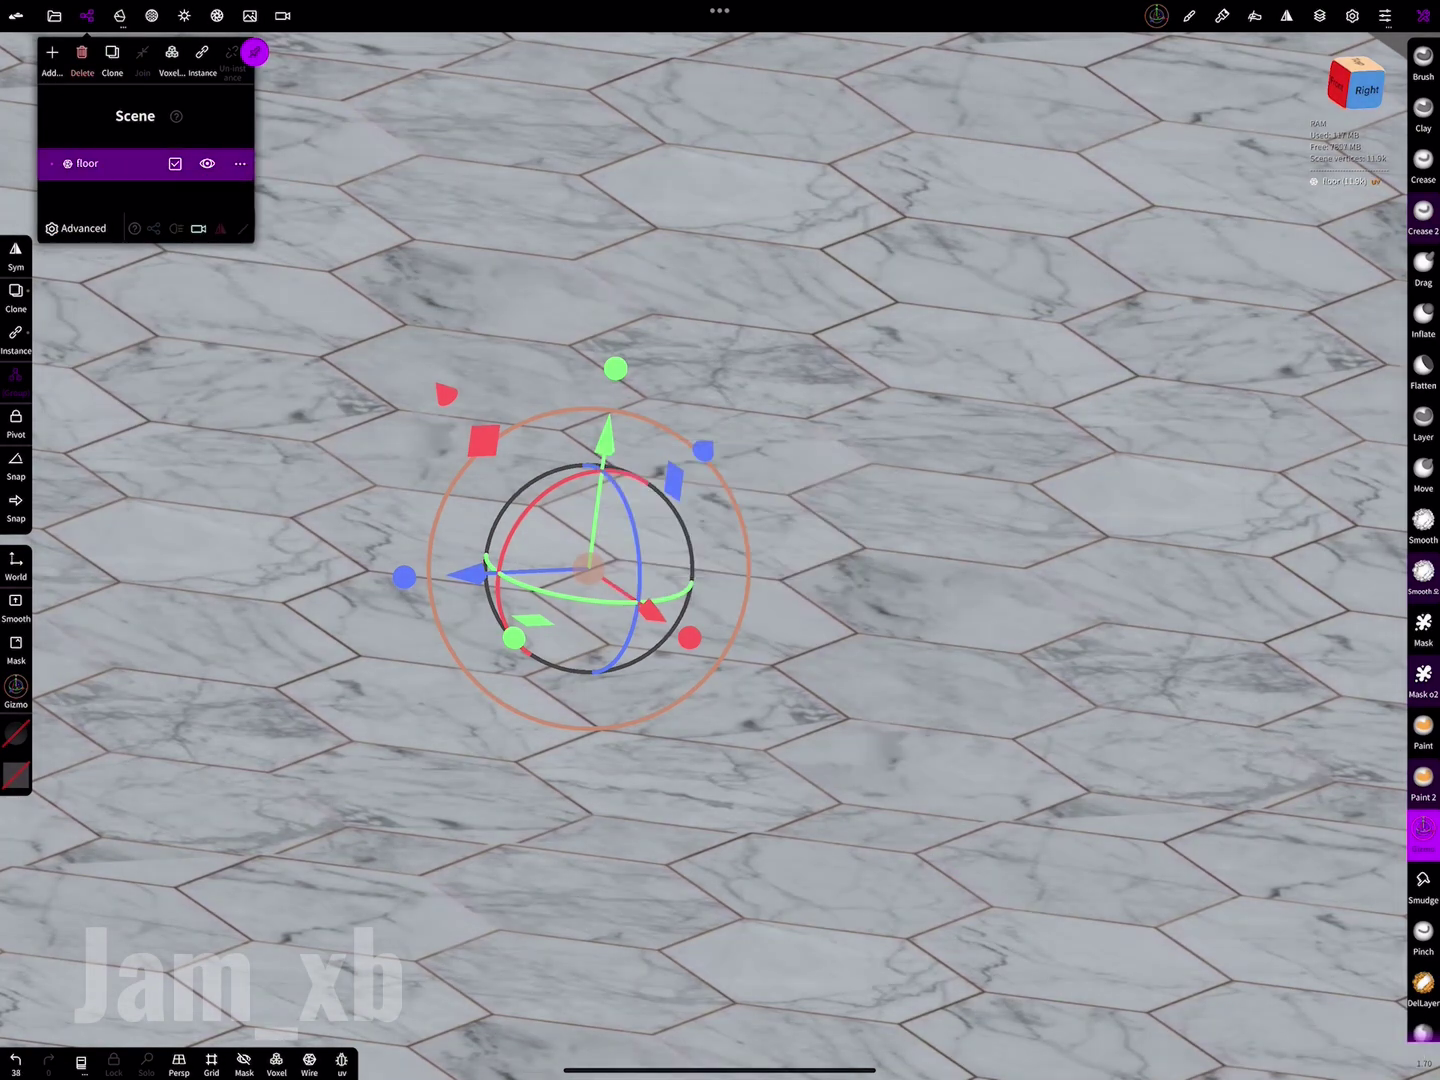
{"action": "left_click", "coordinate": [52, 52]}
- Validate the new sphere and switch to a top-down view of the floor
{"action": "scroll", "coordinate": [721, 540], "scroll_direction": "down", "scroll_amount": 5}
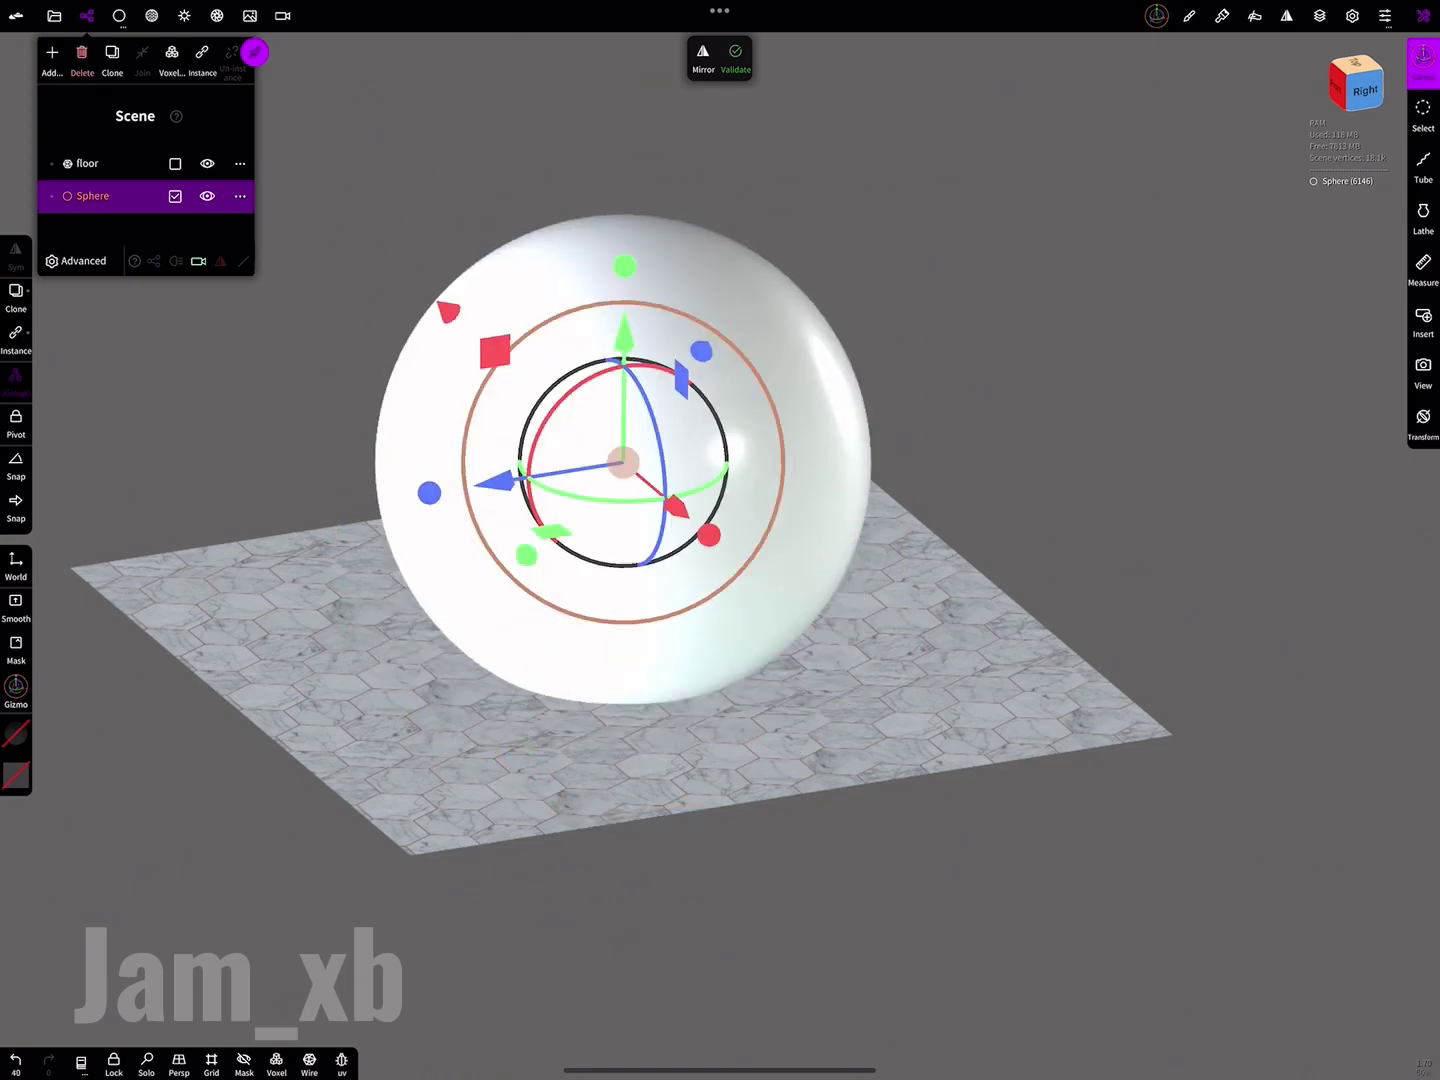
{"action": "scroll", "coordinate": [625, 466], "scroll_direction": "down", "scroll_amount": 5}
{"action": "scroll", "coordinate": [626, 465], "scroll_direction": "up", "scroll_amount": 5}
{"action": "left_click_drag", "start_coordinate": [800, 699], "coordinate": [741, 720]}
{"action": "left_click", "coordinate": [734, 58]}
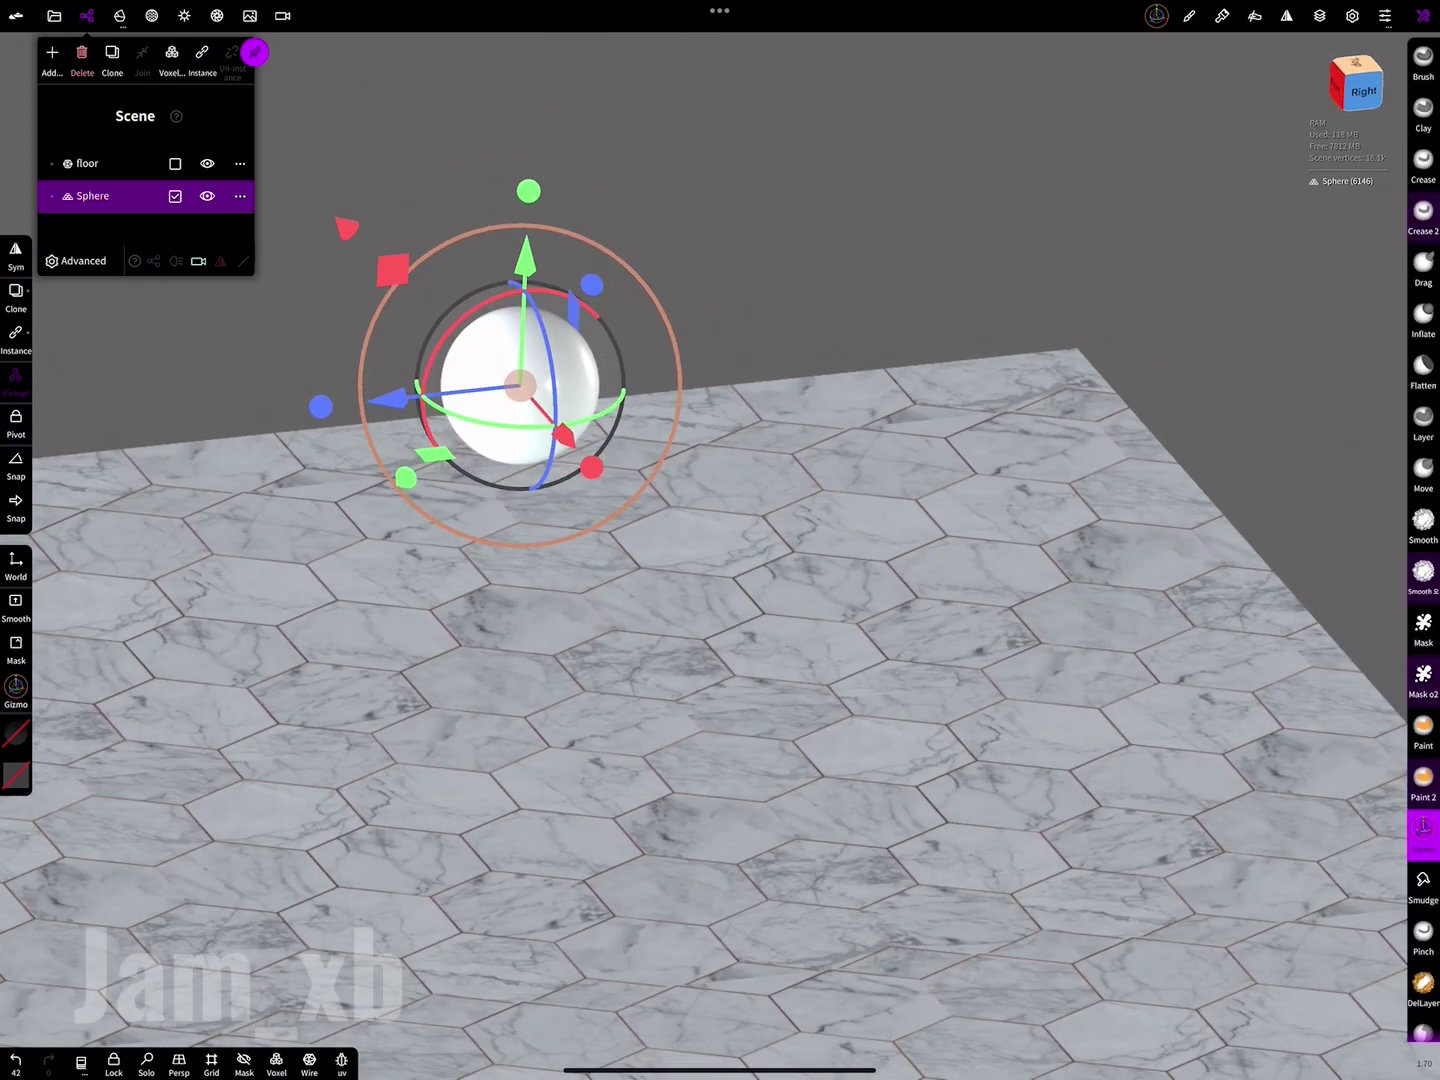
{"action": "scroll", "coordinate": [720, 540], "scroll_direction": "down", "scroll_amount": 3}
{"action": "scroll", "coordinate": [720, 540], "scroll_direction": "down", "scroll_amount": 2}
{"action": "left_click_drag", "start_coordinate": [720, 500], "coordinate": [720, 750]}
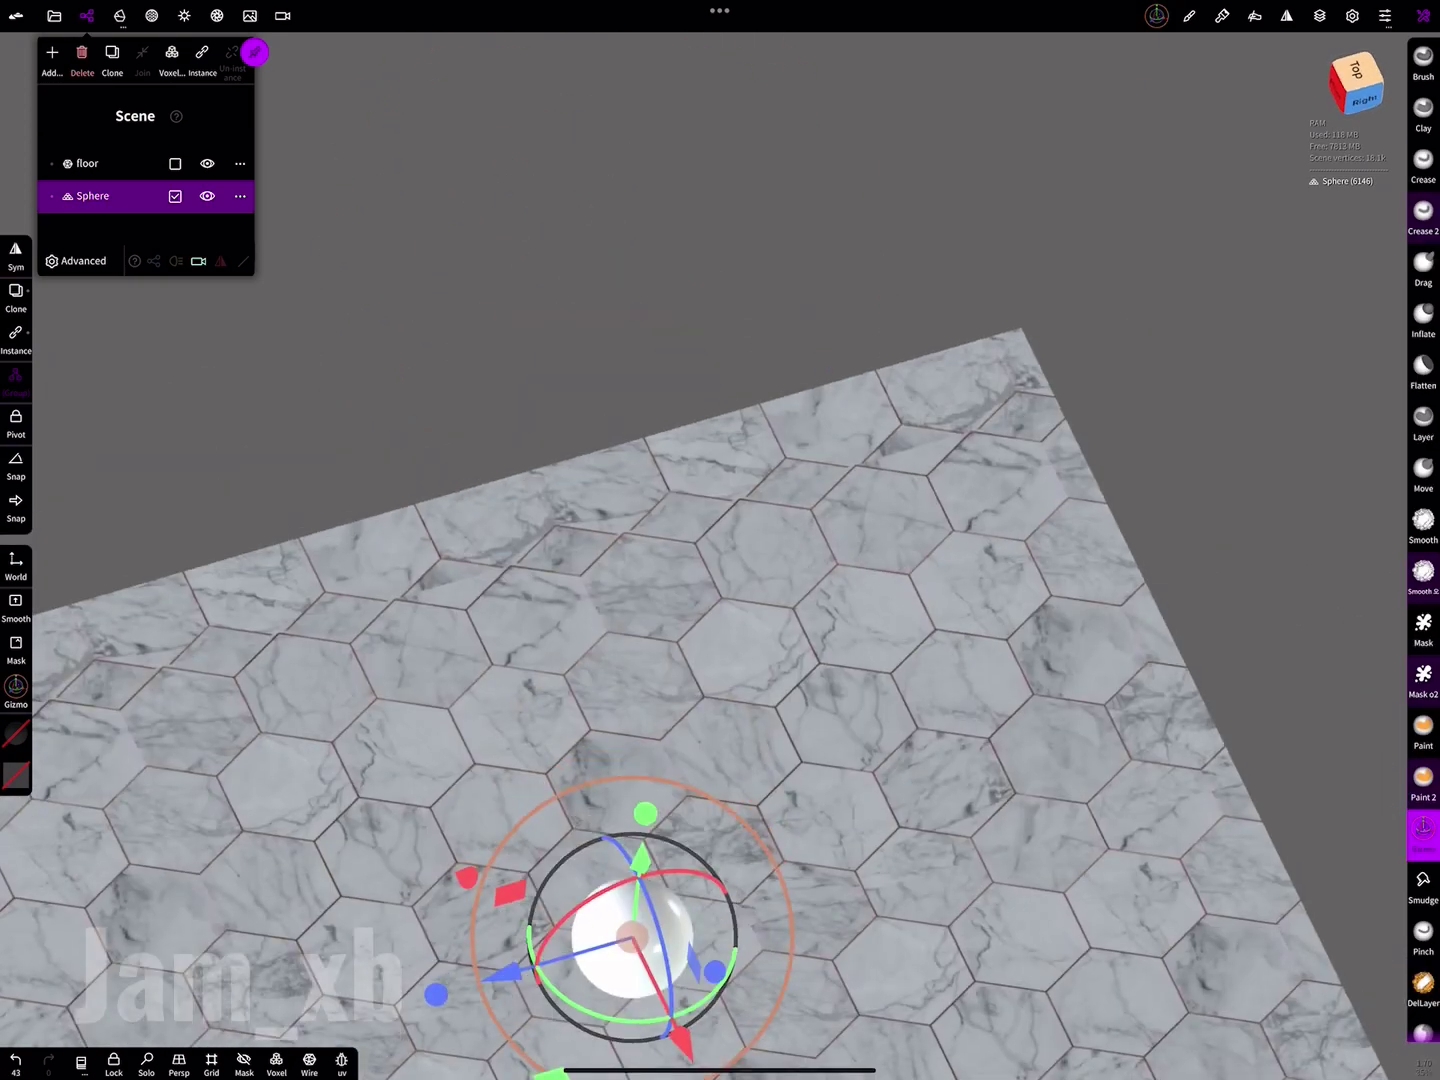
{"action": "left_click", "coordinate": [1355, 80]}
- Clone the sphere several times, moving each copy to a new spot on the floor
{"action": "left_click", "coordinate": [113, 52]}
{"action": "mouse_move", "coordinate": [707, 582]}
{"action": "left_mouse_down"}
{"action": "mouse_move", "coordinate": [935, 301]}
{"action": "mouse_move", "coordinate": [536, 302]}
{"action": "left_mouse_up"}
{"action": "left_click_drag", "start_coordinate": [535, 302], "coordinate": [466, 303]}
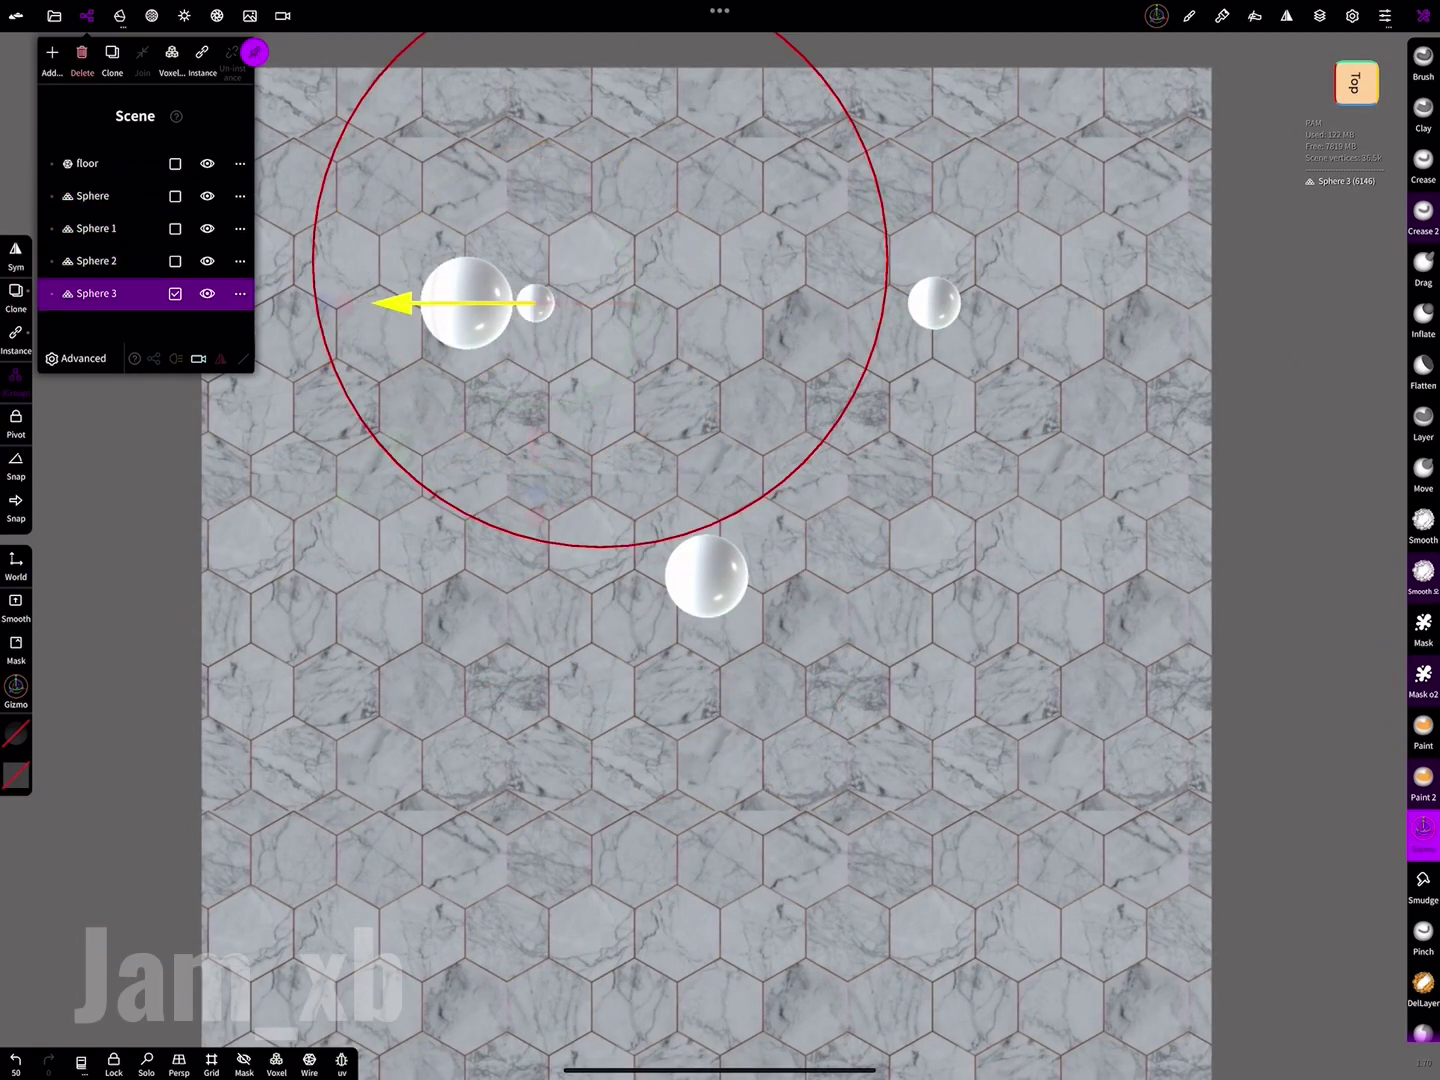
{"action": "left_click_drag", "start_coordinate": [720, 800], "coordinate": [720, 600]}
{"action": "left_click", "coordinate": [113, 52]}
{"action": "mouse_move", "coordinate": [699, 450]}
{"action": "left_mouse_down"}
{"action": "mouse_move", "coordinate": [1037, 540]}
{"action": "mouse_move", "coordinate": [568, 650]}
{"action": "left_mouse_up"}
{"action": "left_click", "coordinate": [112, 51]}
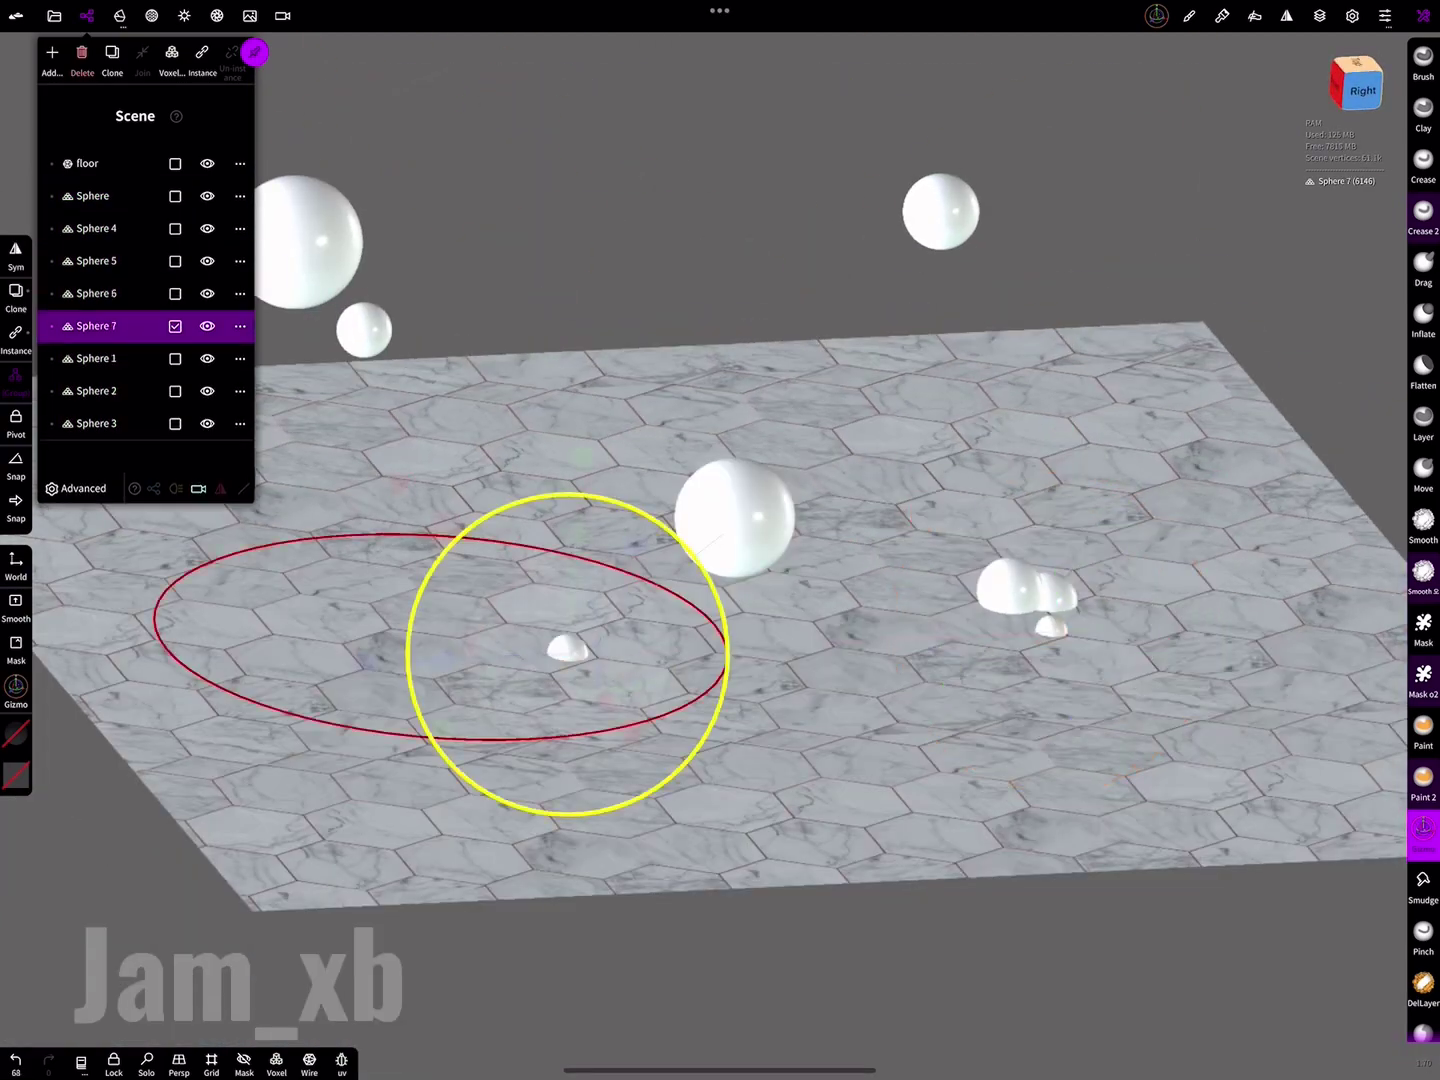
{"action": "mouse_move", "coordinate": [720, 699]}
{"action": "left_mouse_down"}
{"action": "mouse_move", "coordinate": [720, 560]}
{"action": "mouse_move", "coordinate": [900, 600]}
{"action": "left_mouse_up"}
- Select all the spheres and put them into one new group
{"action": "left_click", "coordinate": [95, 229]}
{"action": "left_click_drag", "start_coordinate": [175, 261], "coordinate": [176, 456]}
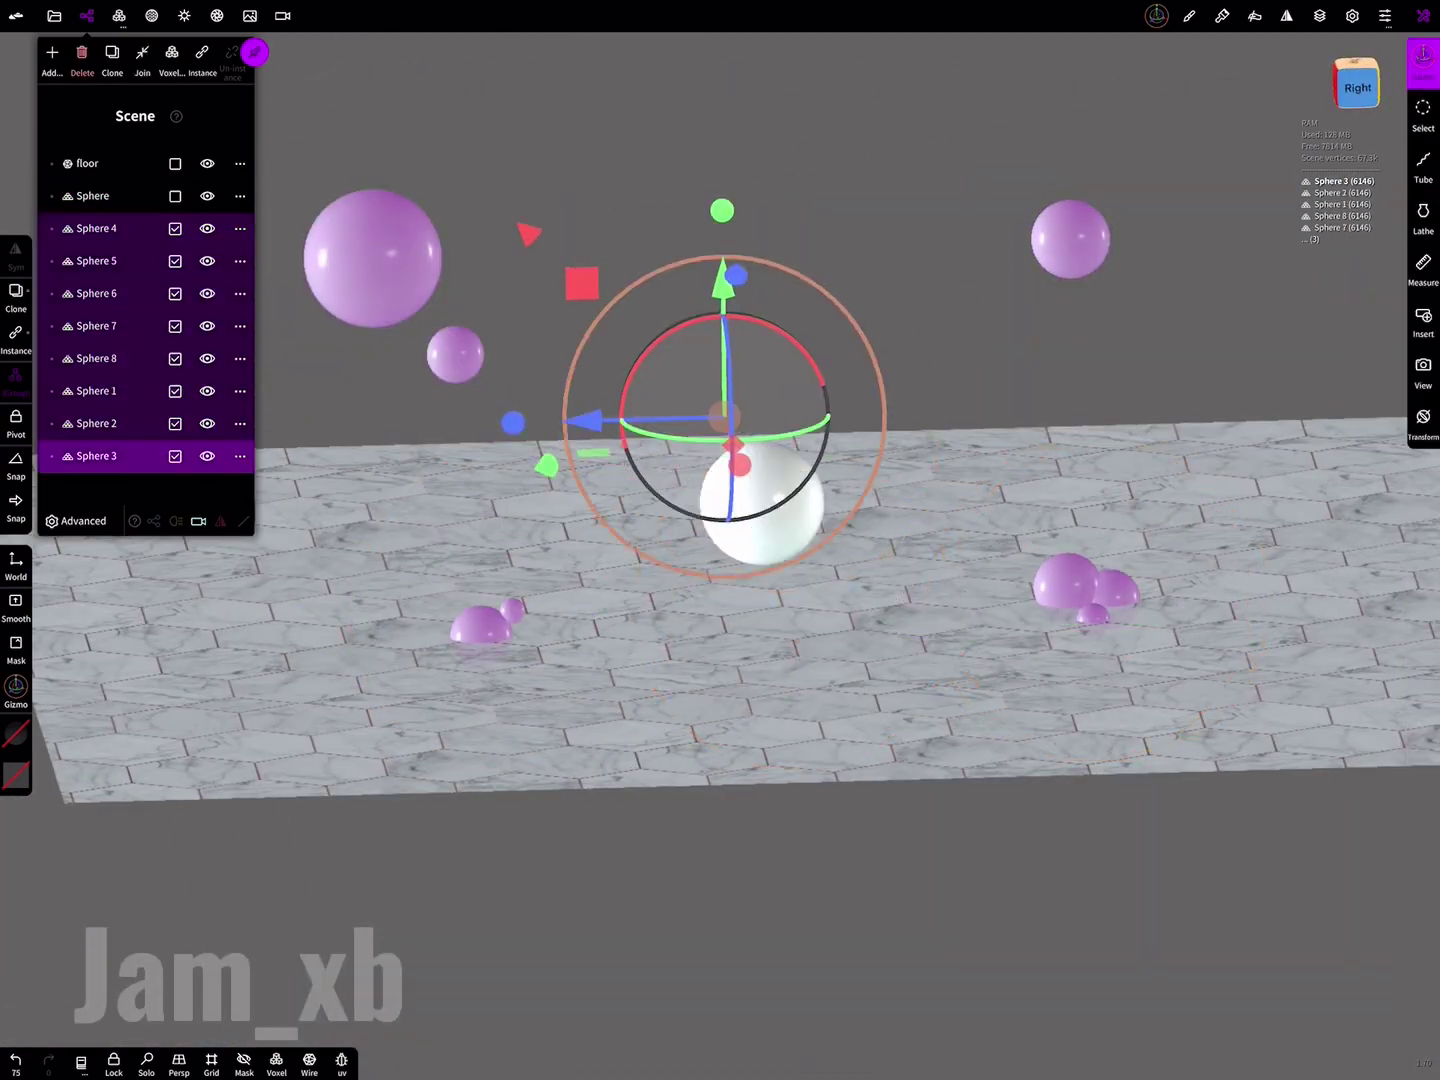
{"action": "left_click", "coordinate": [52, 52]}
{"action": "left_click", "coordinate": [96, 360]}
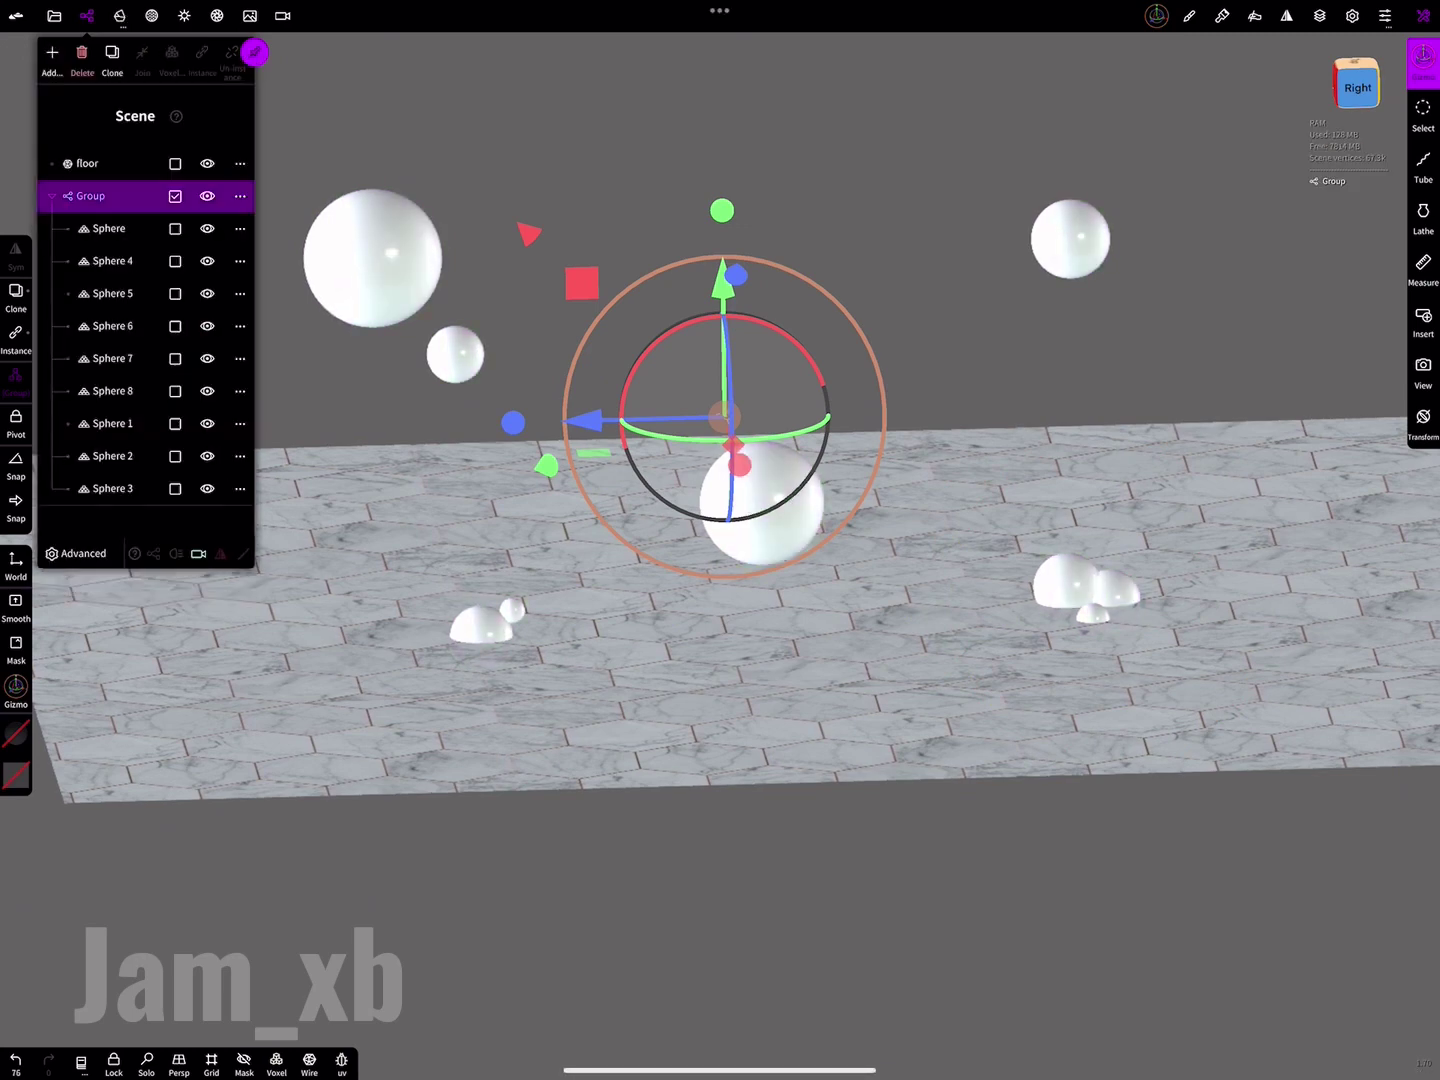
{"action": "left_click", "coordinate": [51, 196]}
- Give the spheres a Refraction material, adjusting reflectance, absorption and surface glossiness
{"action": "left_click", "coordinate": [151, 15]}
{"action": "left_click", "coordinate": [98, 234]}
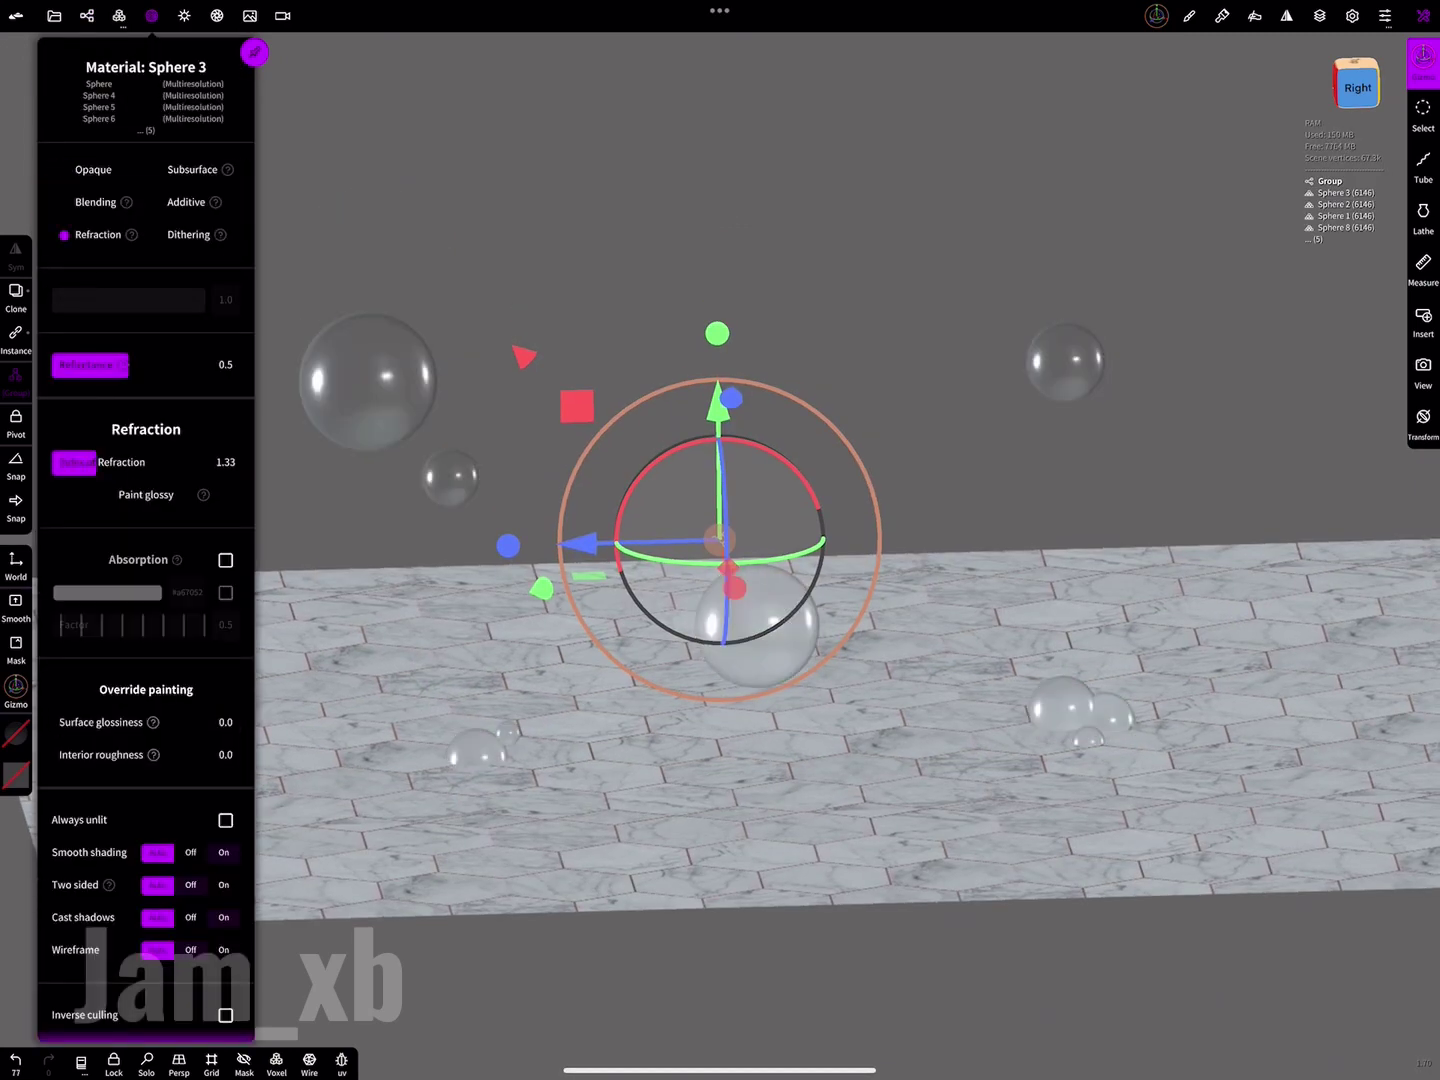
{"action": "left_click_drag", "start_coordinate": [128, 365], "coordinate": [113, 363]}
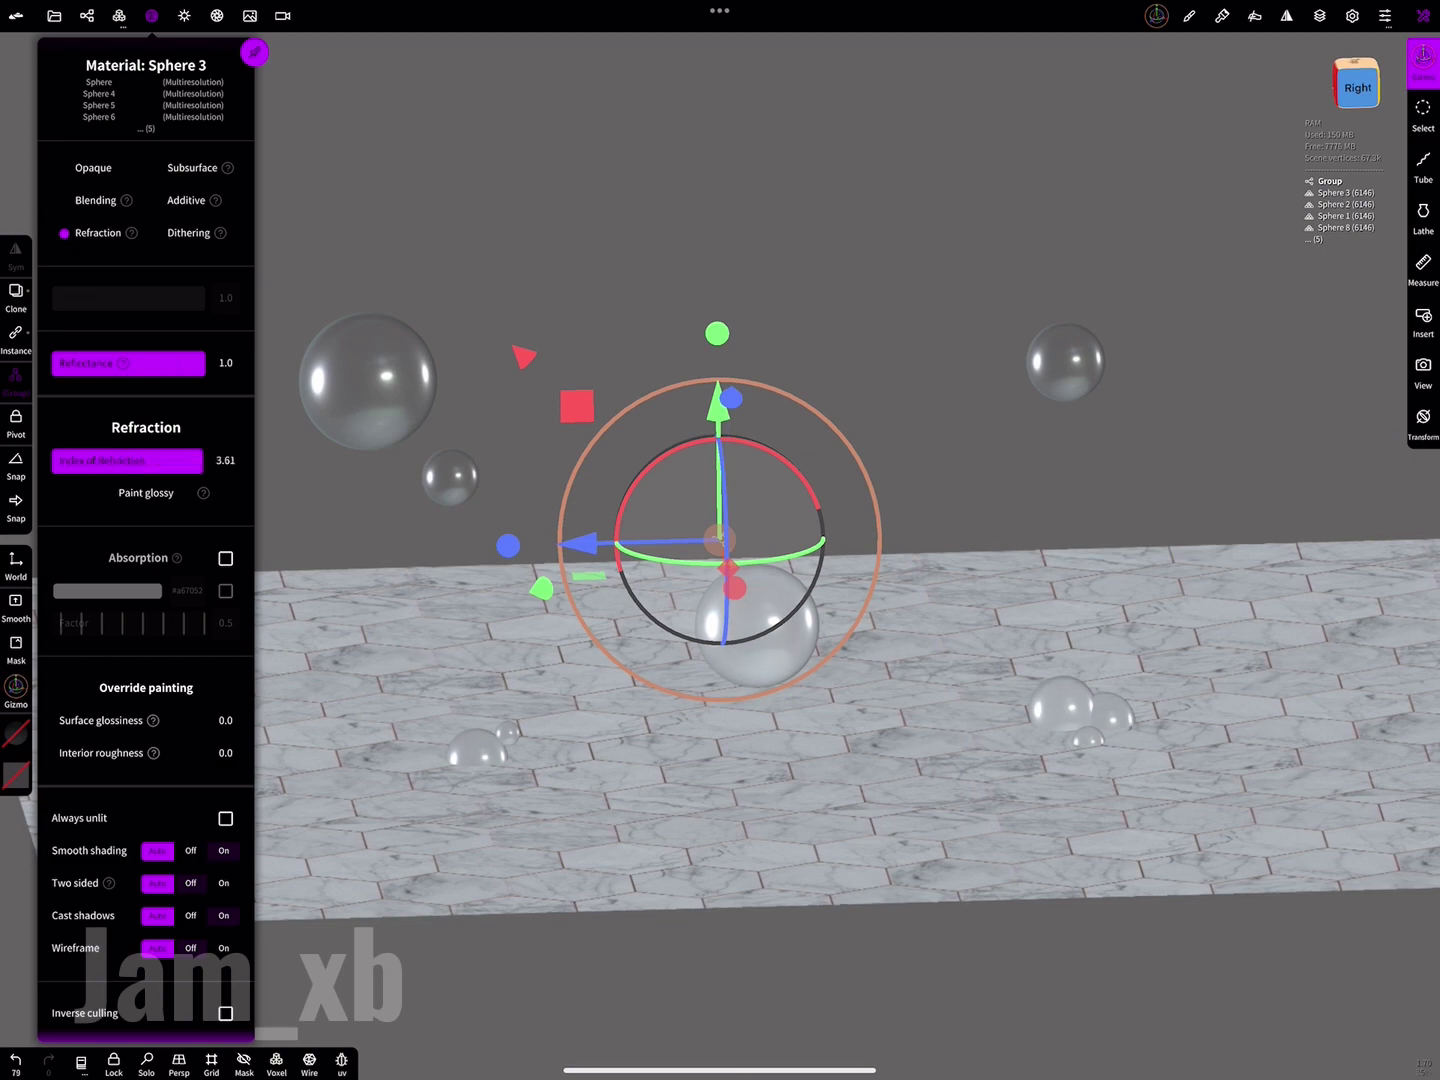
{"action": "left_click_drag", "start_coordinate": [1000, 450], "coordinate": [1000, 599]}
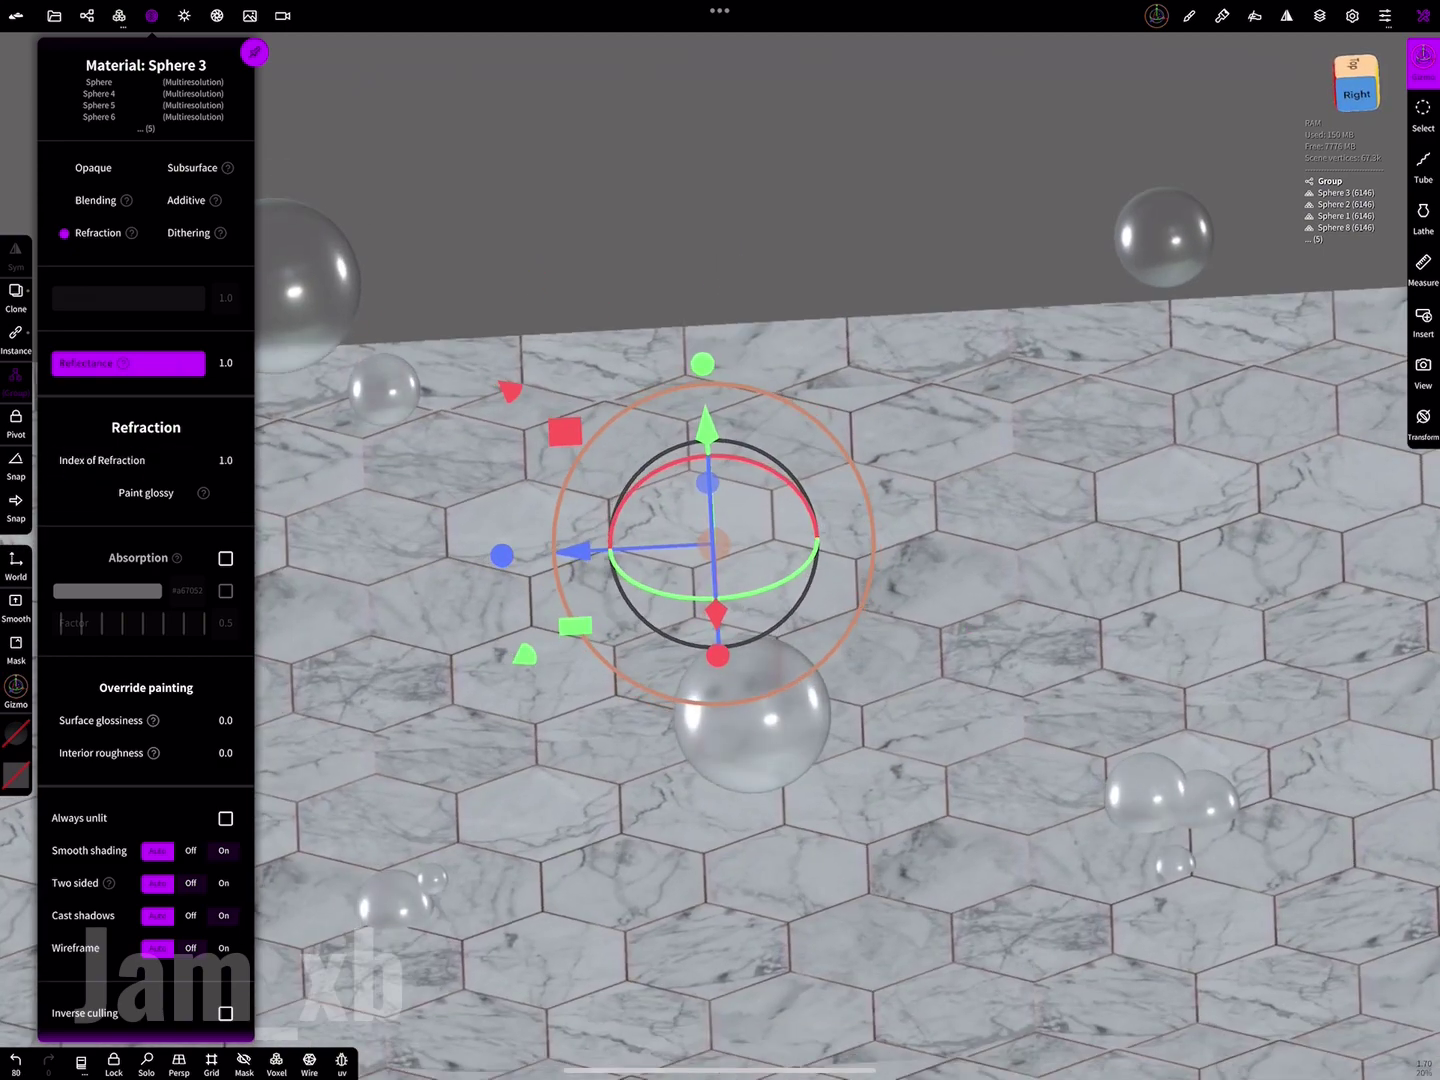
{"action": "scroll", "coordinate": [145, 600], "scroll_direction": "down", "scroll_amount": 3}
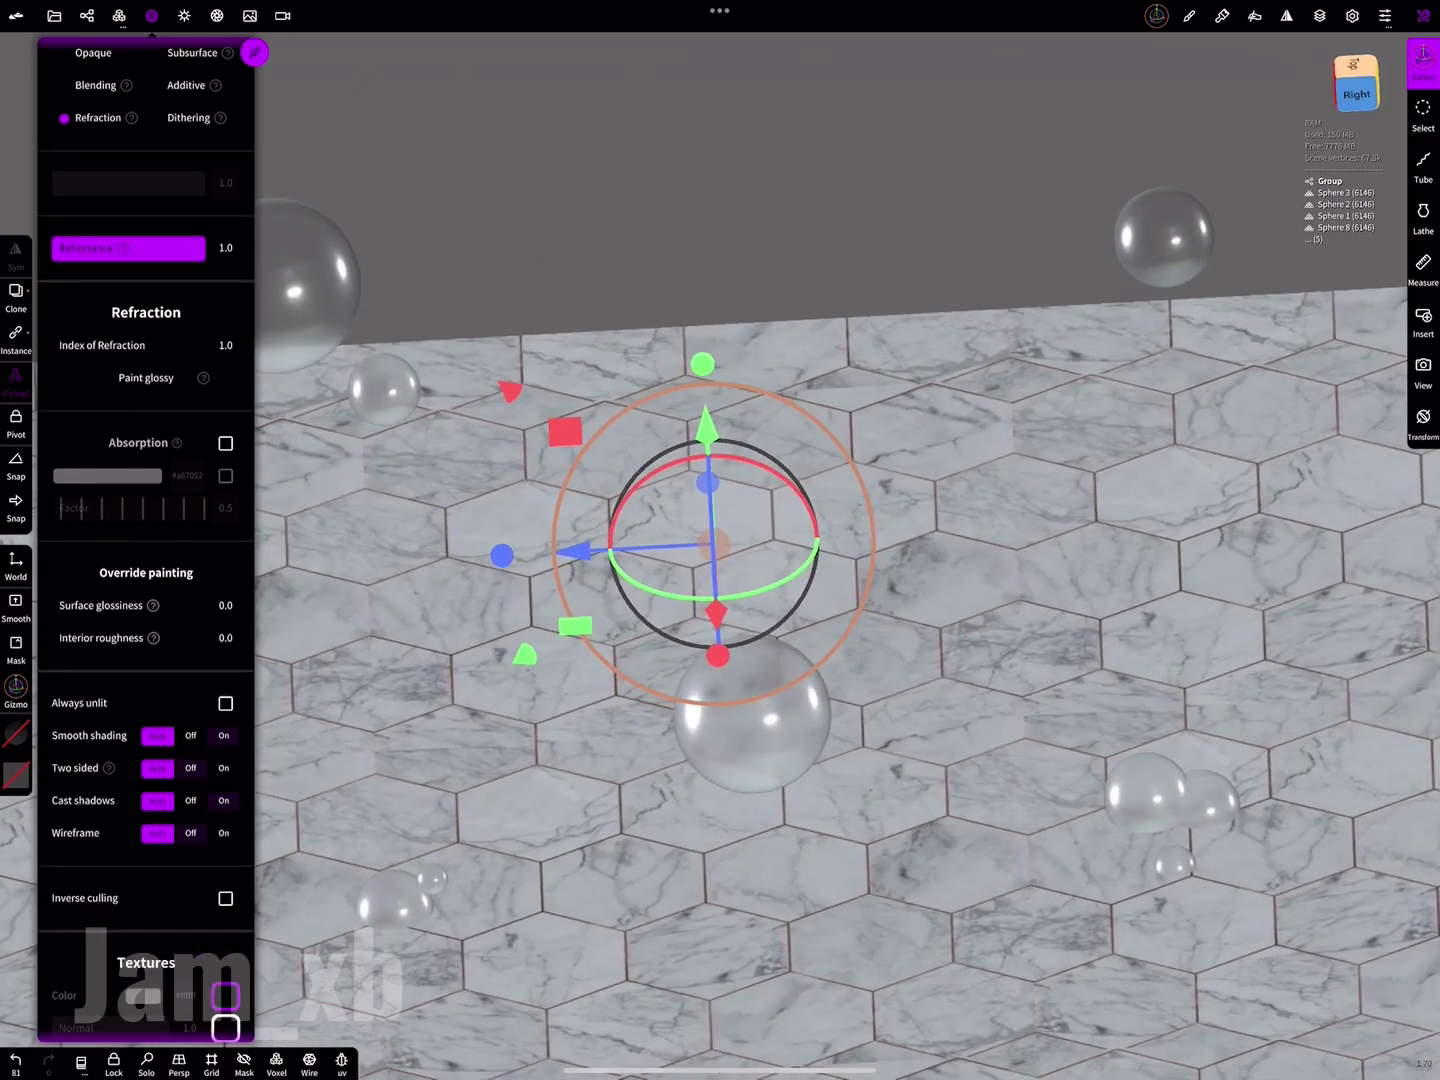
{"action": "scroll", "coordinate": [145, 600], "scroll_direction": "down", "scroll_amount": 1}
{"action": "left_click", "coordinate": [225, 392]}
{"action": "scroll", "coordinate": [145, 599], "scroll_direction": "down", "scroll_amount": 2}
{"action": "left_click_drag", "start_coordinate": [80, 491], "coordinate": [152, 490]}
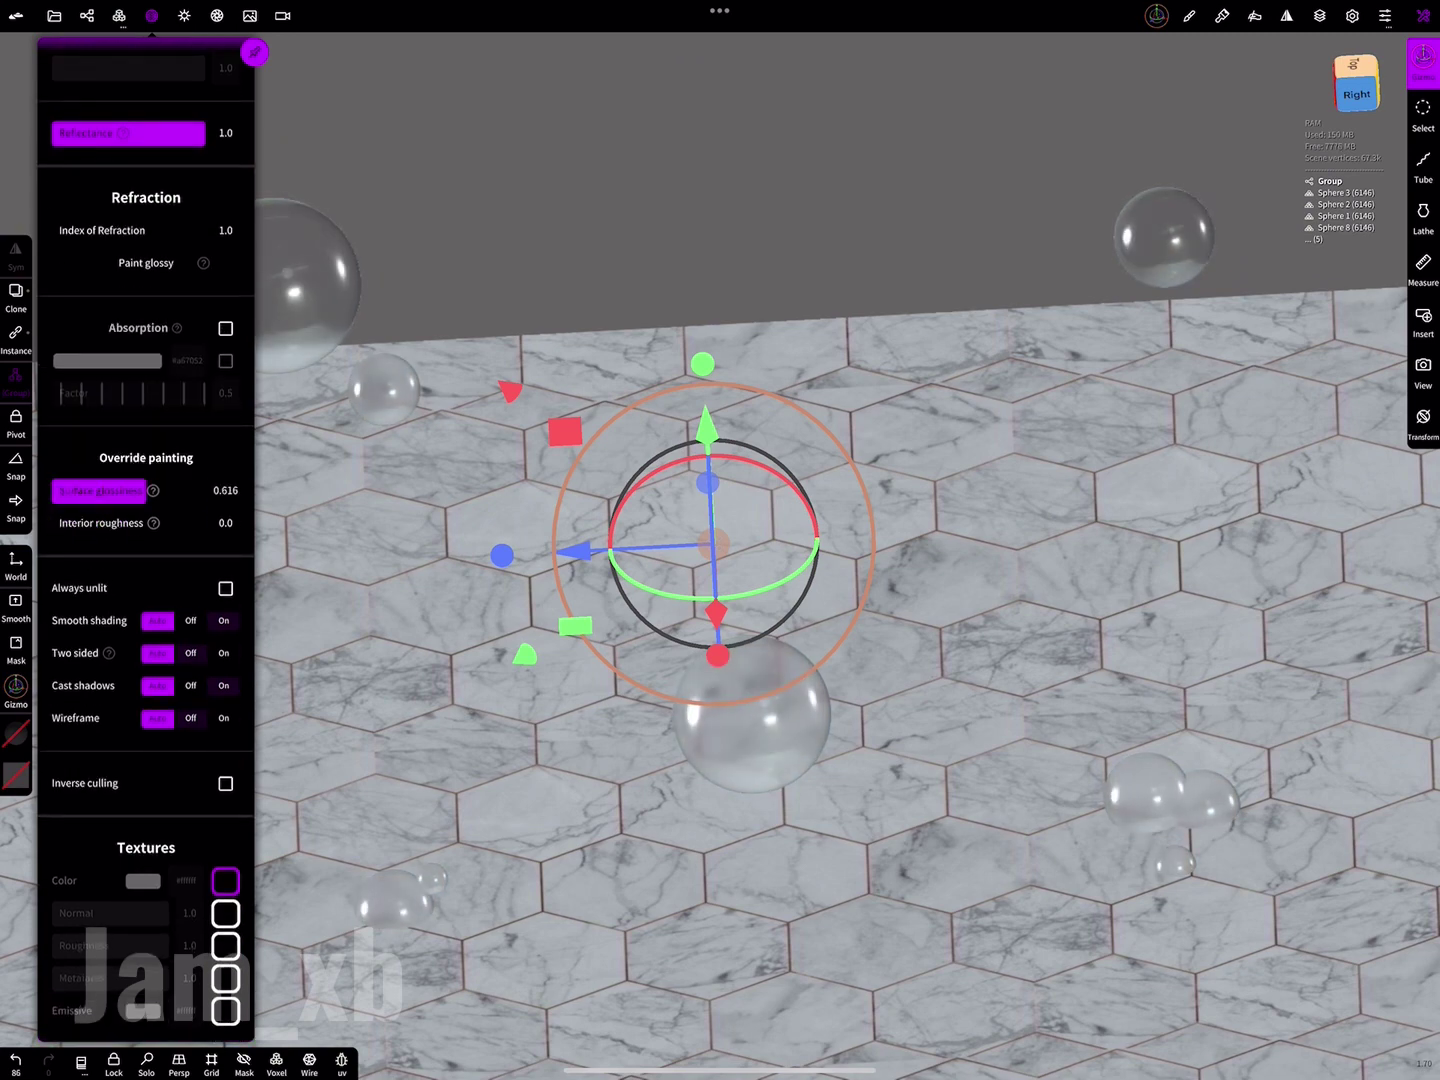
- Tweak another material slider and turn on Smooth shading for the bubbles
{"action": "left_click_drag", "start_coordinate": [832, 736], "coordinate": [832, 599]}
{"action": "scroll", "coordinate": [145, 599], "scroll_direction": "up", "scroll_amount": 2}
{"action": "left_click_drag", "start_coordinate": [59, 348], "coordinate": [144, 348]}
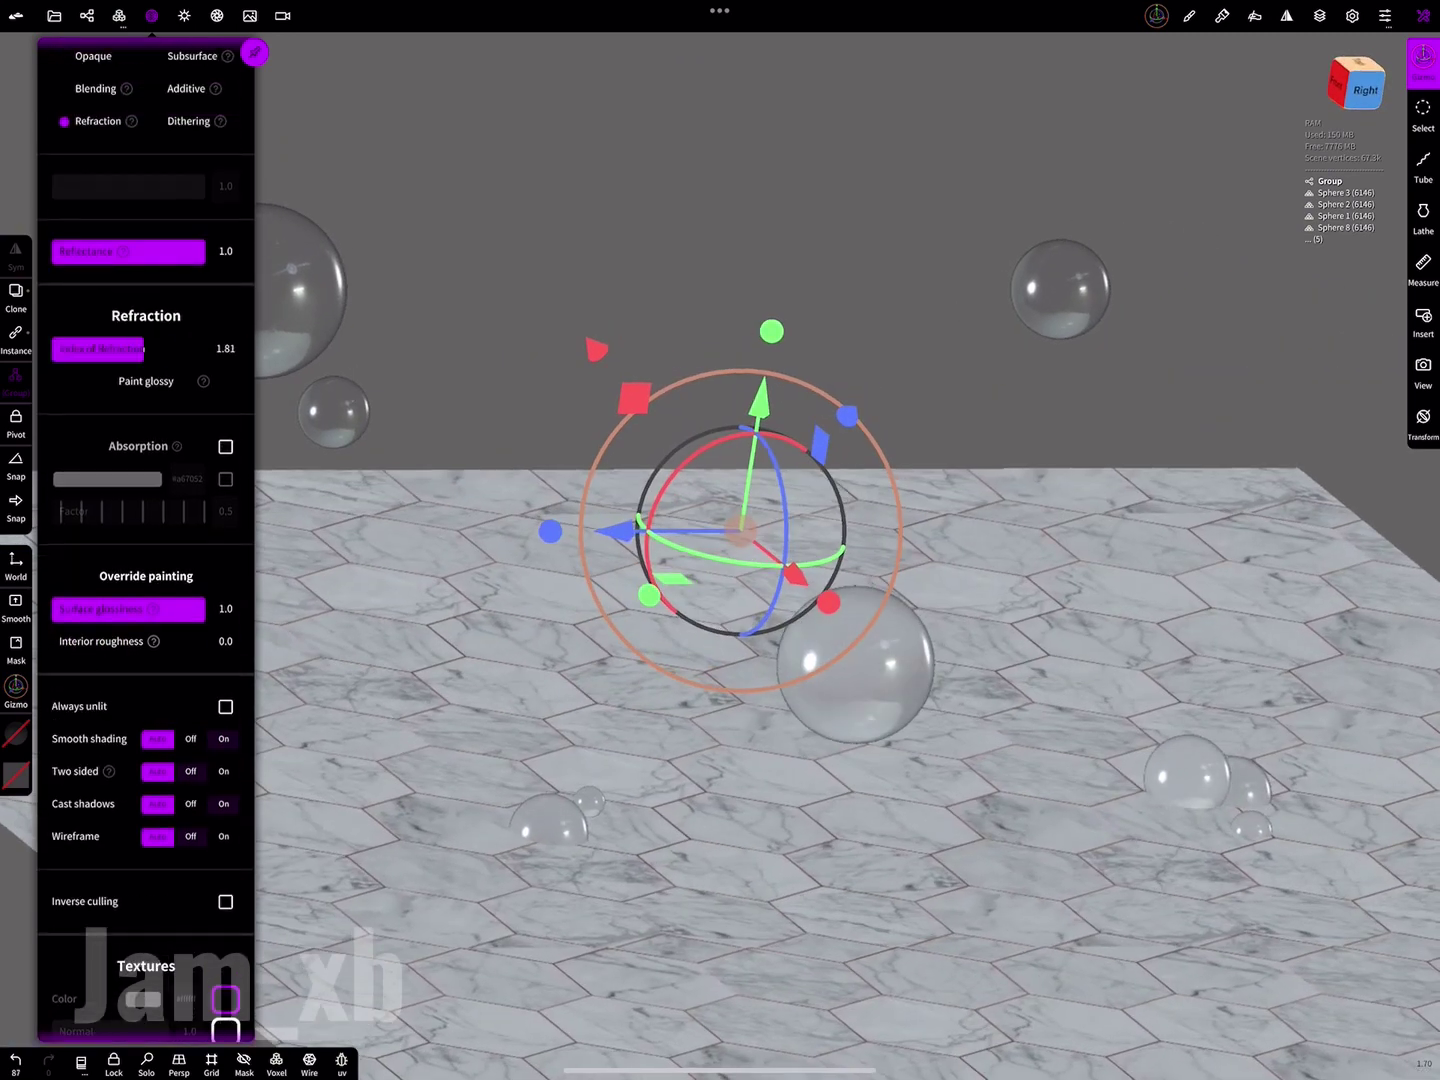
{"action": "scroll", "coordinate": [146, 600], "scroll_direction": "down", "scroll_amount": 2}
{"action": "left_click", "coordinate": [223, 621]}
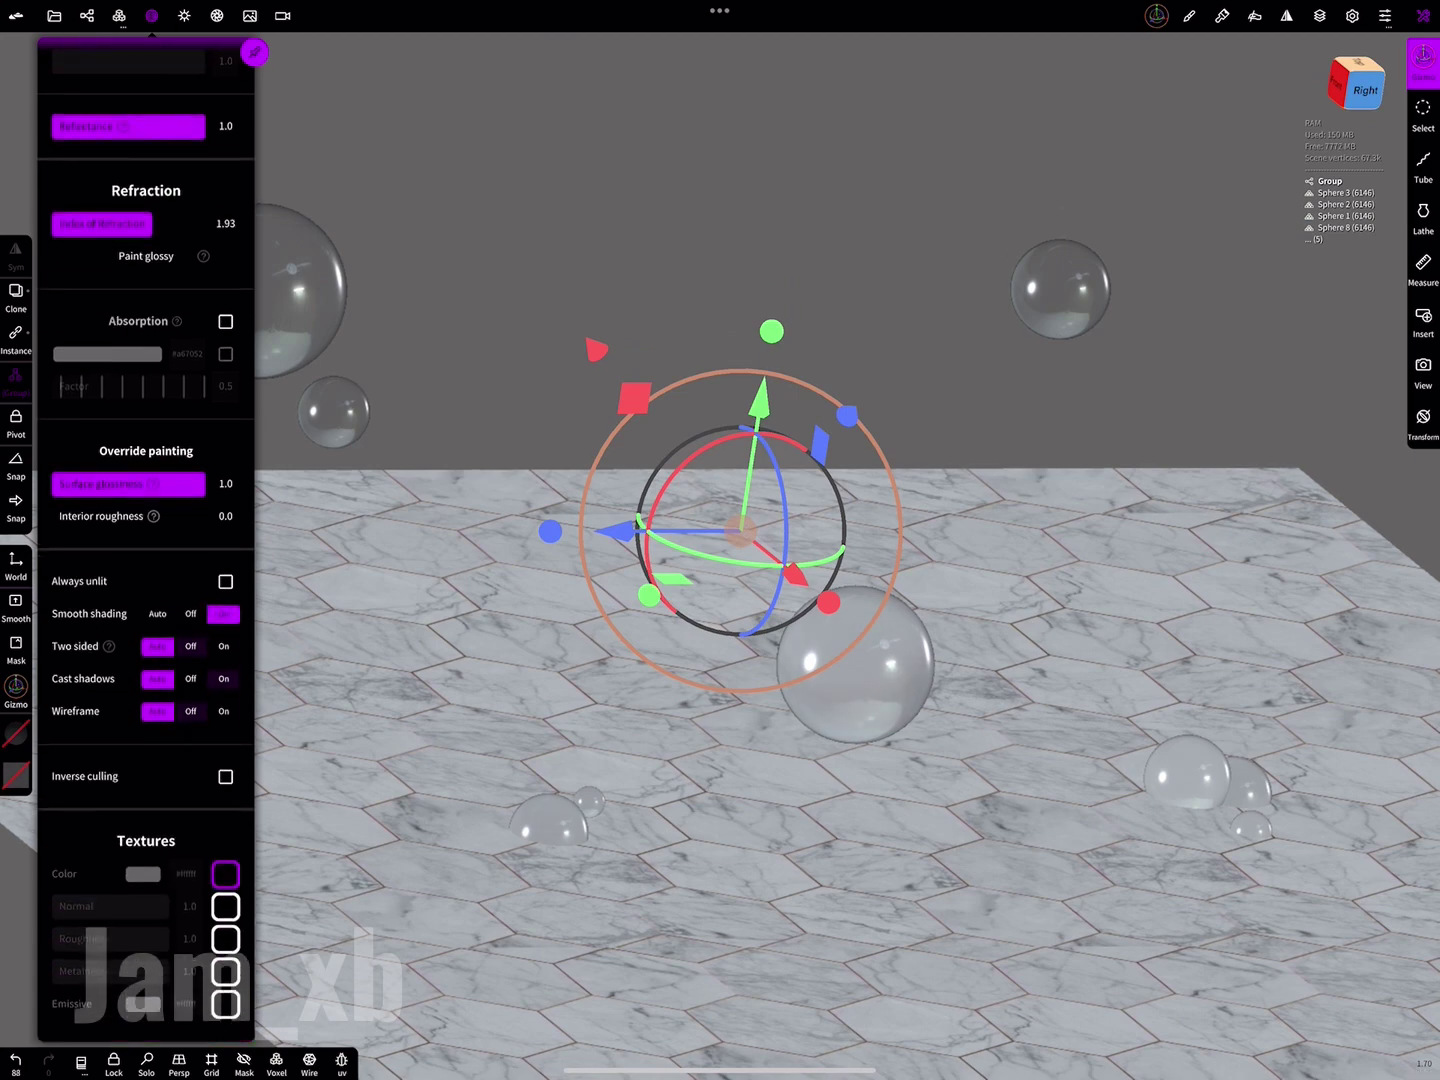
{"action": "scroll", "coordinate": [145, 599], "scroll_direction": "up", "scroll_amount": 1}
{"action": "scroll", "coordinate": [145, 550], "scroll_direction": "up", "scroll_amount": 2}
- Lower the bubbles' reflectance and raise their index of refraction to 1.48
{"action": "left_click_drag", "start_coordinate": [850, 599], "coordinate": [869, 720]}
{"action": "left_click_drag", "start_coordinate": [150, 364], "coordinate": [52, 362]}
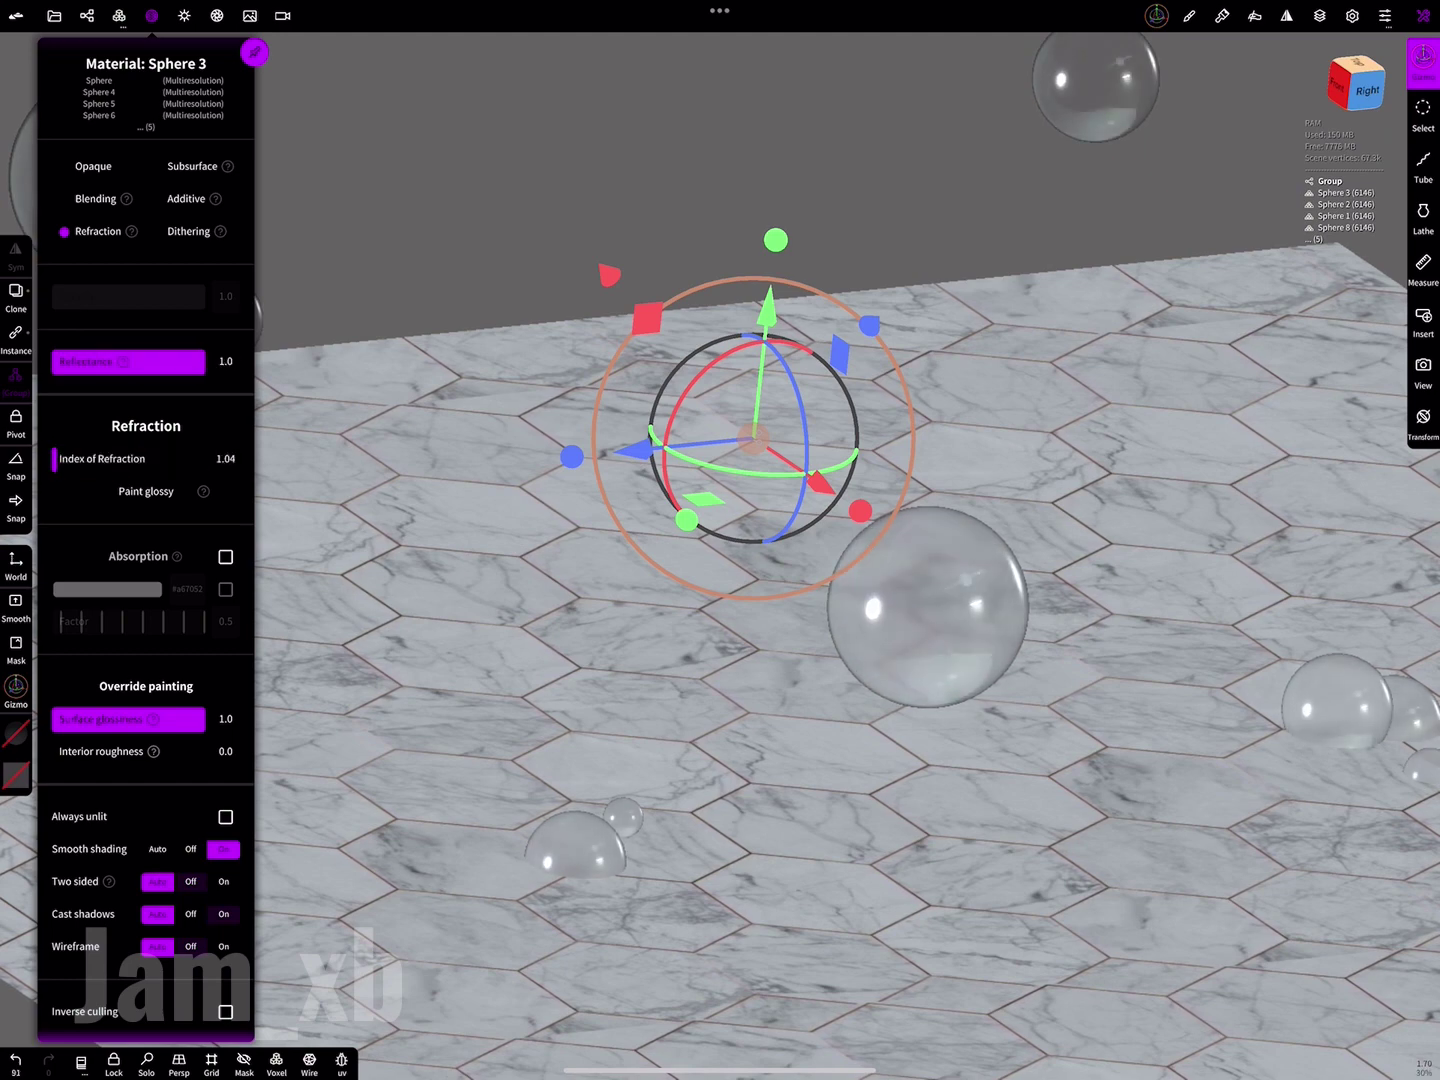
{"action": "left_click_drag", "start_coordinate": [55, 458], "coordinate": [180, 458]}
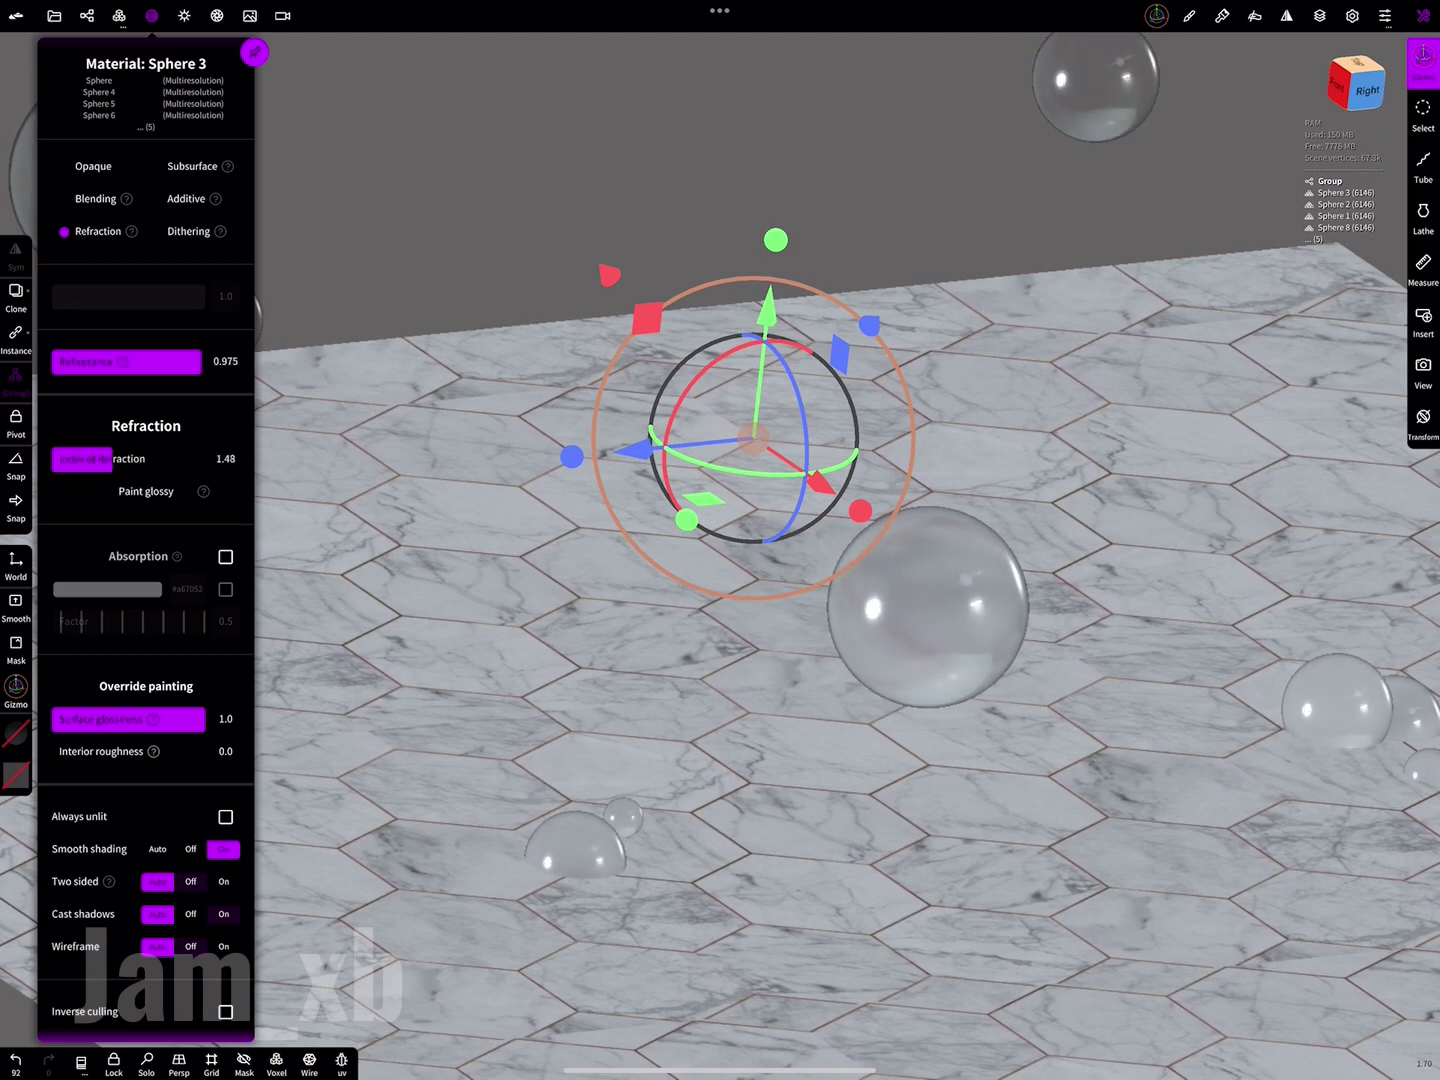
{"action": "scroll", "coordinate": [146, 599], "scroll_direction": "down", "scroll_amount": 4}
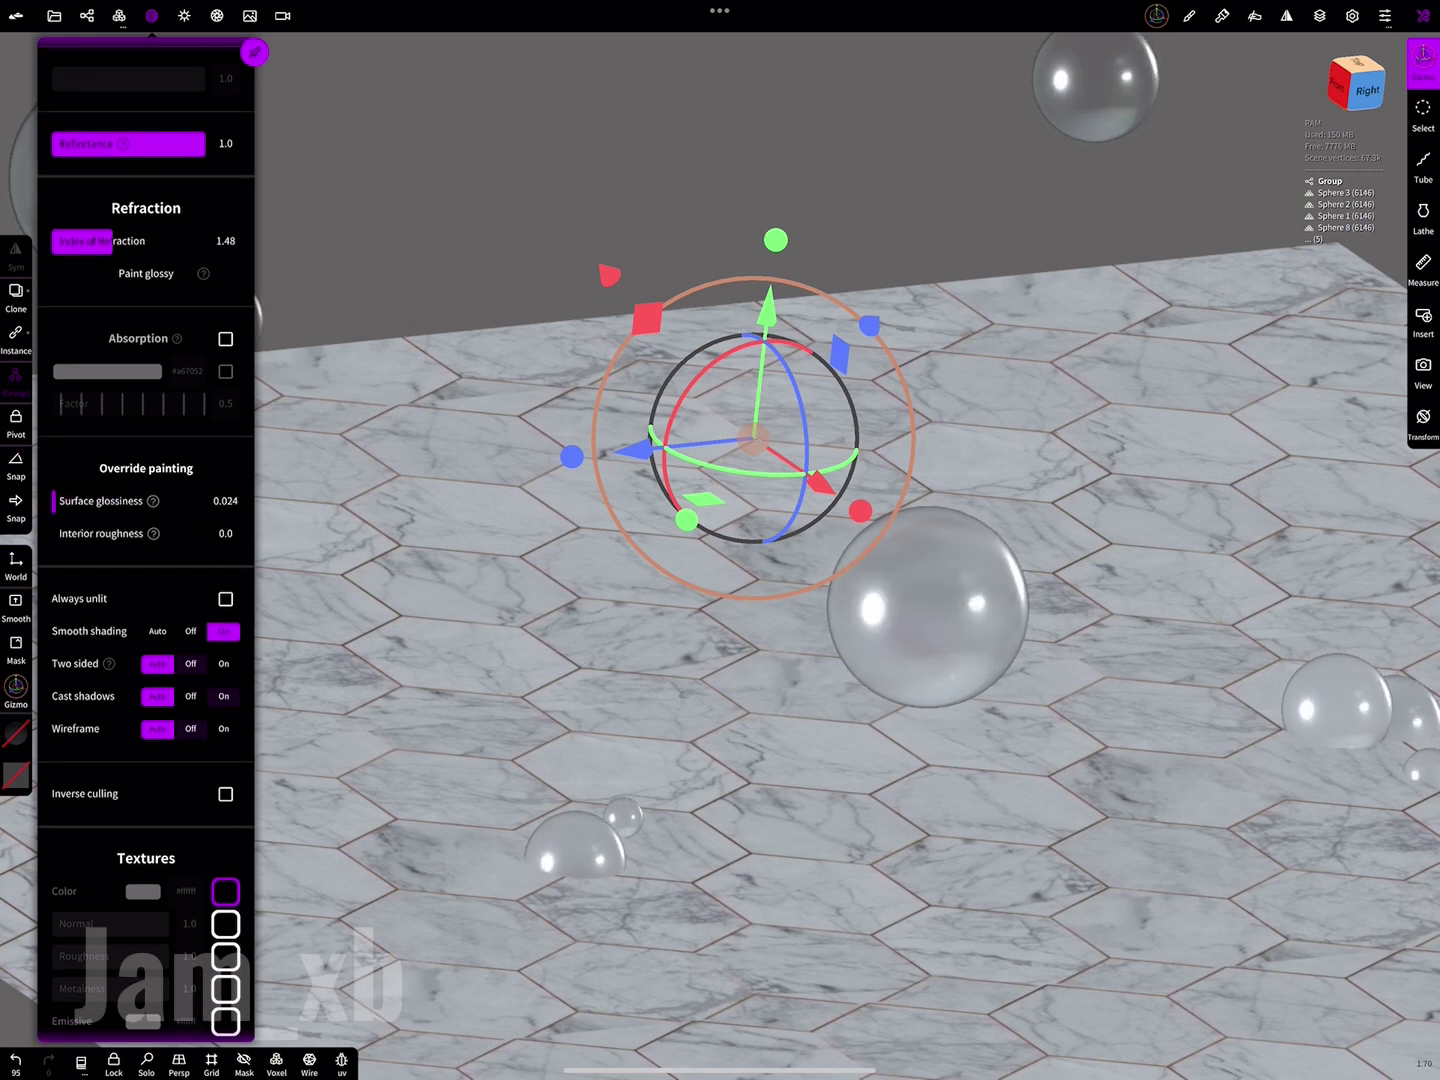
{"action": "scroll", "coordinate": [145, 540], "scroll_direction": "down", "scroll_amount": 1}
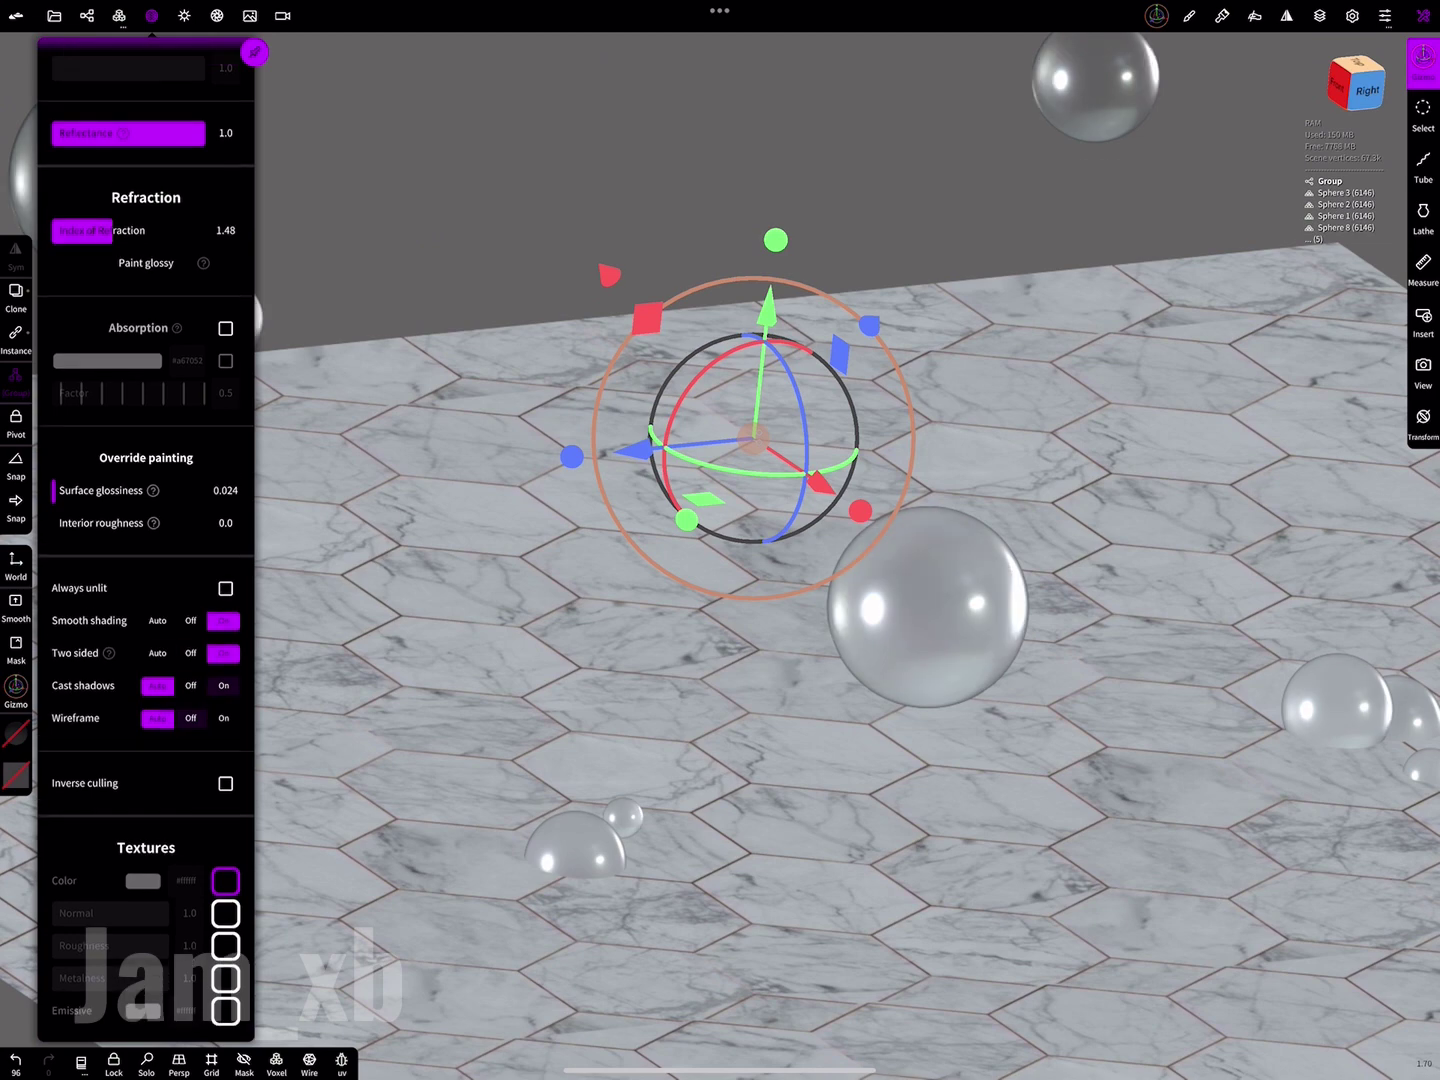
{"action": "left_click", "coordinate": [152, 14]}
{"action": "mouse_move", "coordinate": [721, 700]}
{"action": "left_mouse_down"}
{"action": "mouse_move", "coordinate": [680, 620]}
{"action": "mouse_move", "coordinate": [700, 519]}
{"action": "left_mouse_up"}
- Rename the sphere group to 'Bubbles'
{"action": "left_click", "coordinate": [185, 15]}
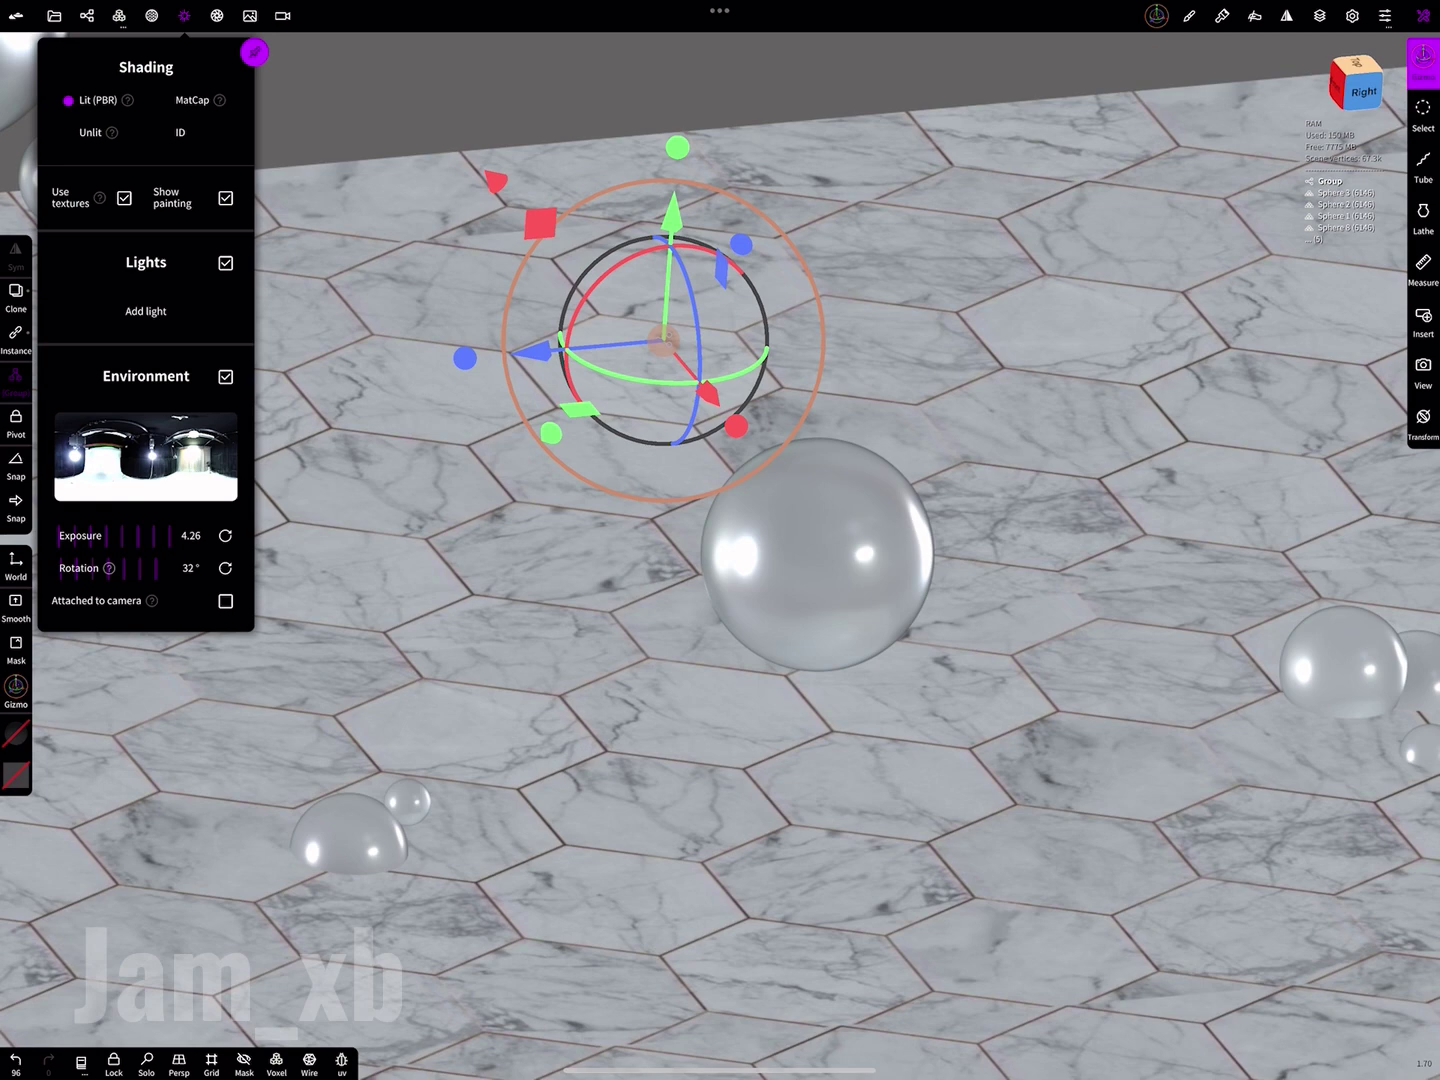
{"action": "left_click", "coordinate": [87, 15]}
{"action": "left_click", "coordinate": [240, 196]}
{"action": "left_click", "coordinate": [277, 265]}
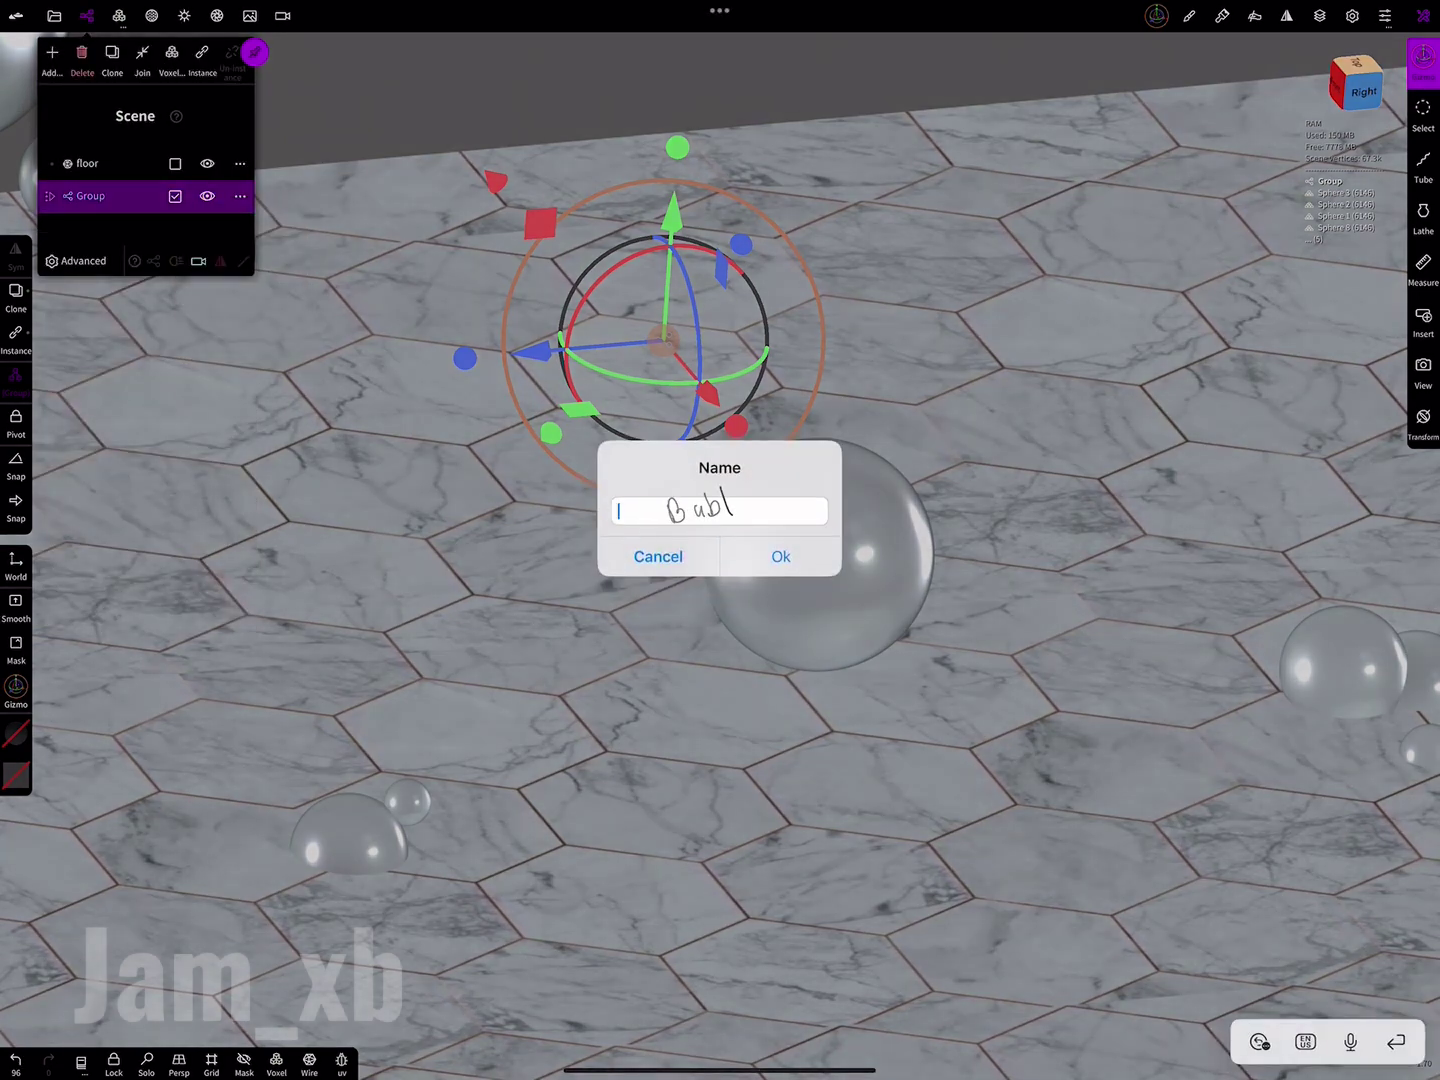
{"action": "type", "text": "Bubbles"}
{"action": "left_click", "coordinate": [781, 556]}
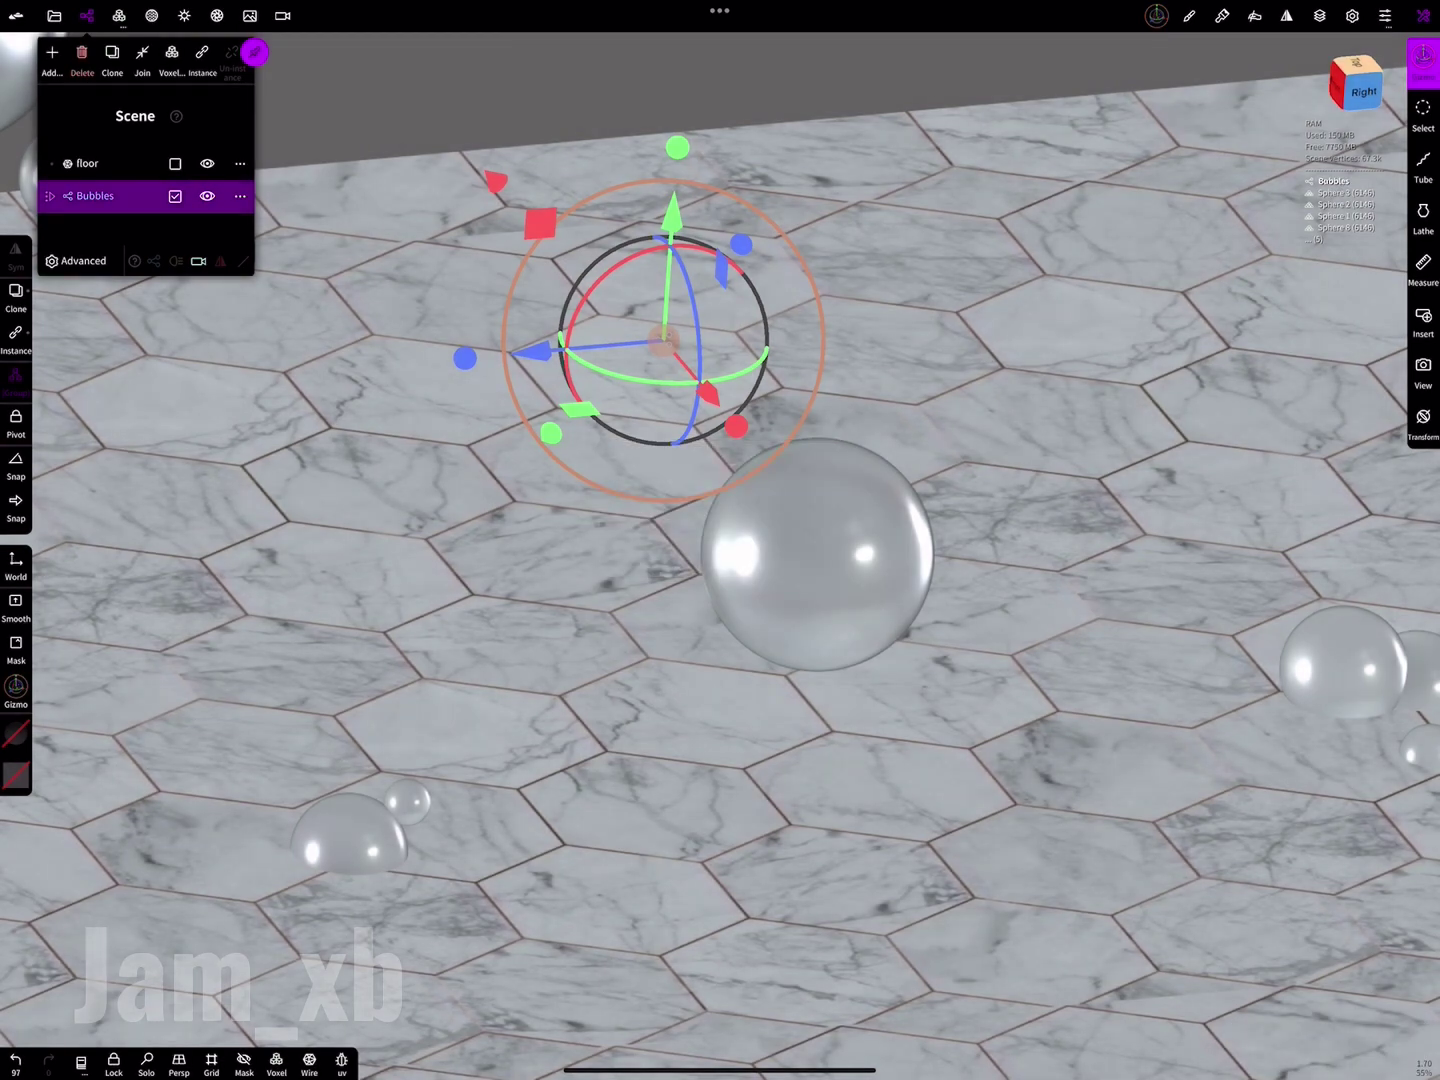
- Add a new sphere, shrink it to a small size and move it left
{"action": "left_click", "coordinate": [52, 58]}
{"action": "left_click", "coordinate": [145, 131]}
{"action": "scroll", "coordinate": [720, 540], "scroll_direction": "down", "scroll_amount": 5}
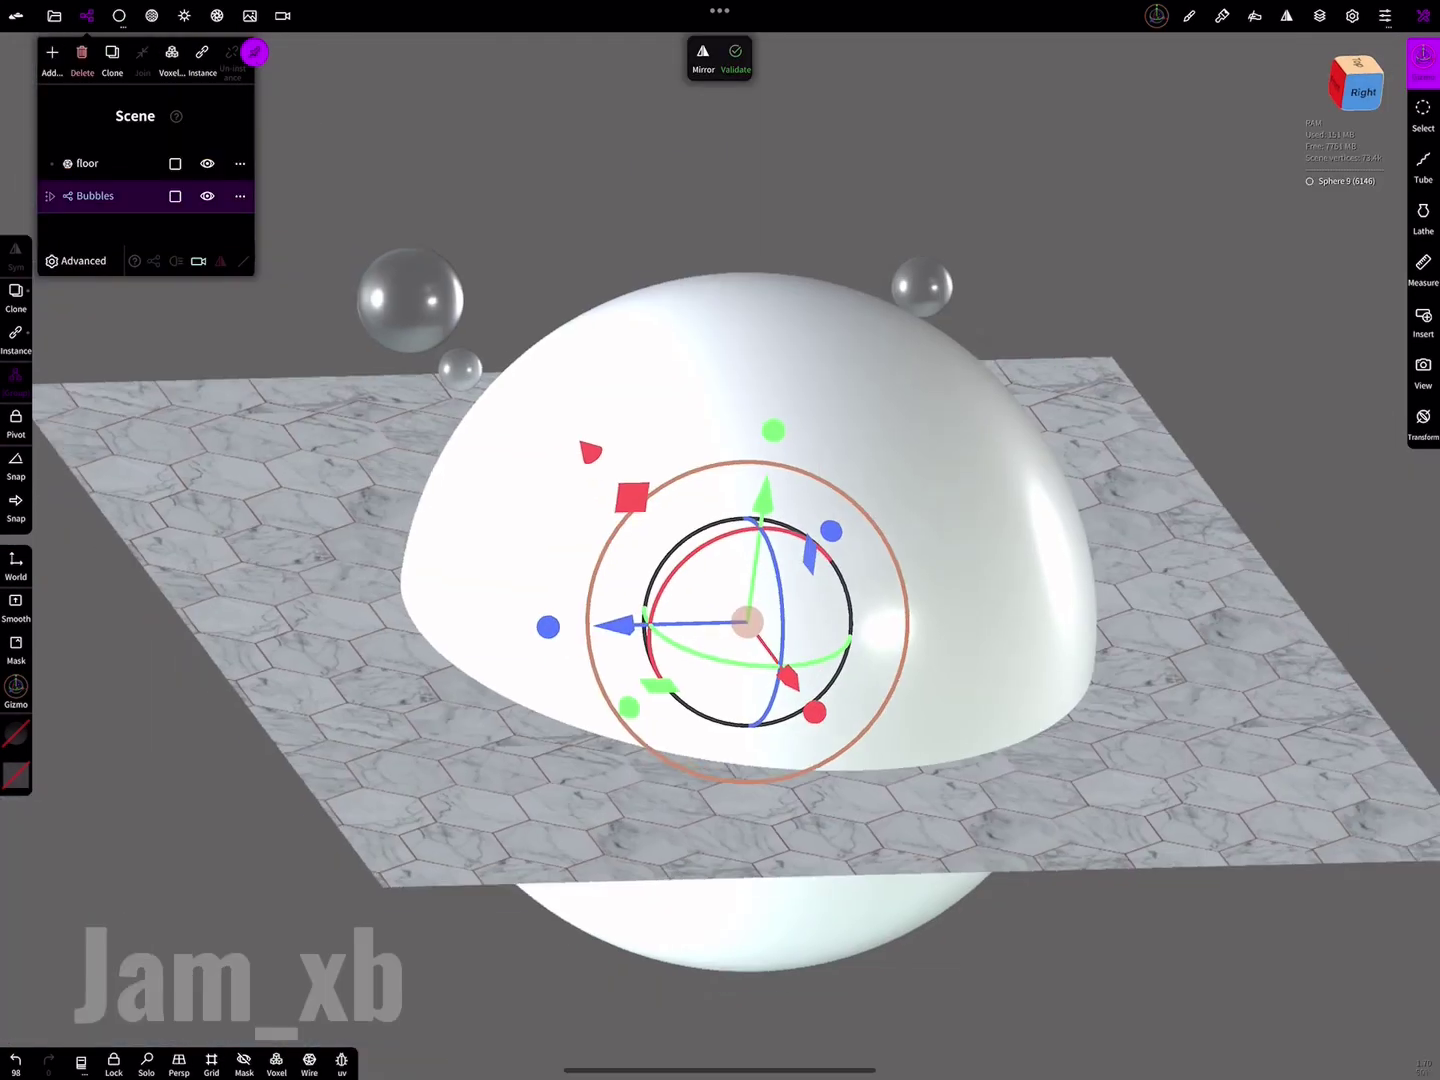
{"action": "left_click_drag", "start_coordinate": [905, 605], "coordinate": [598, 606]}
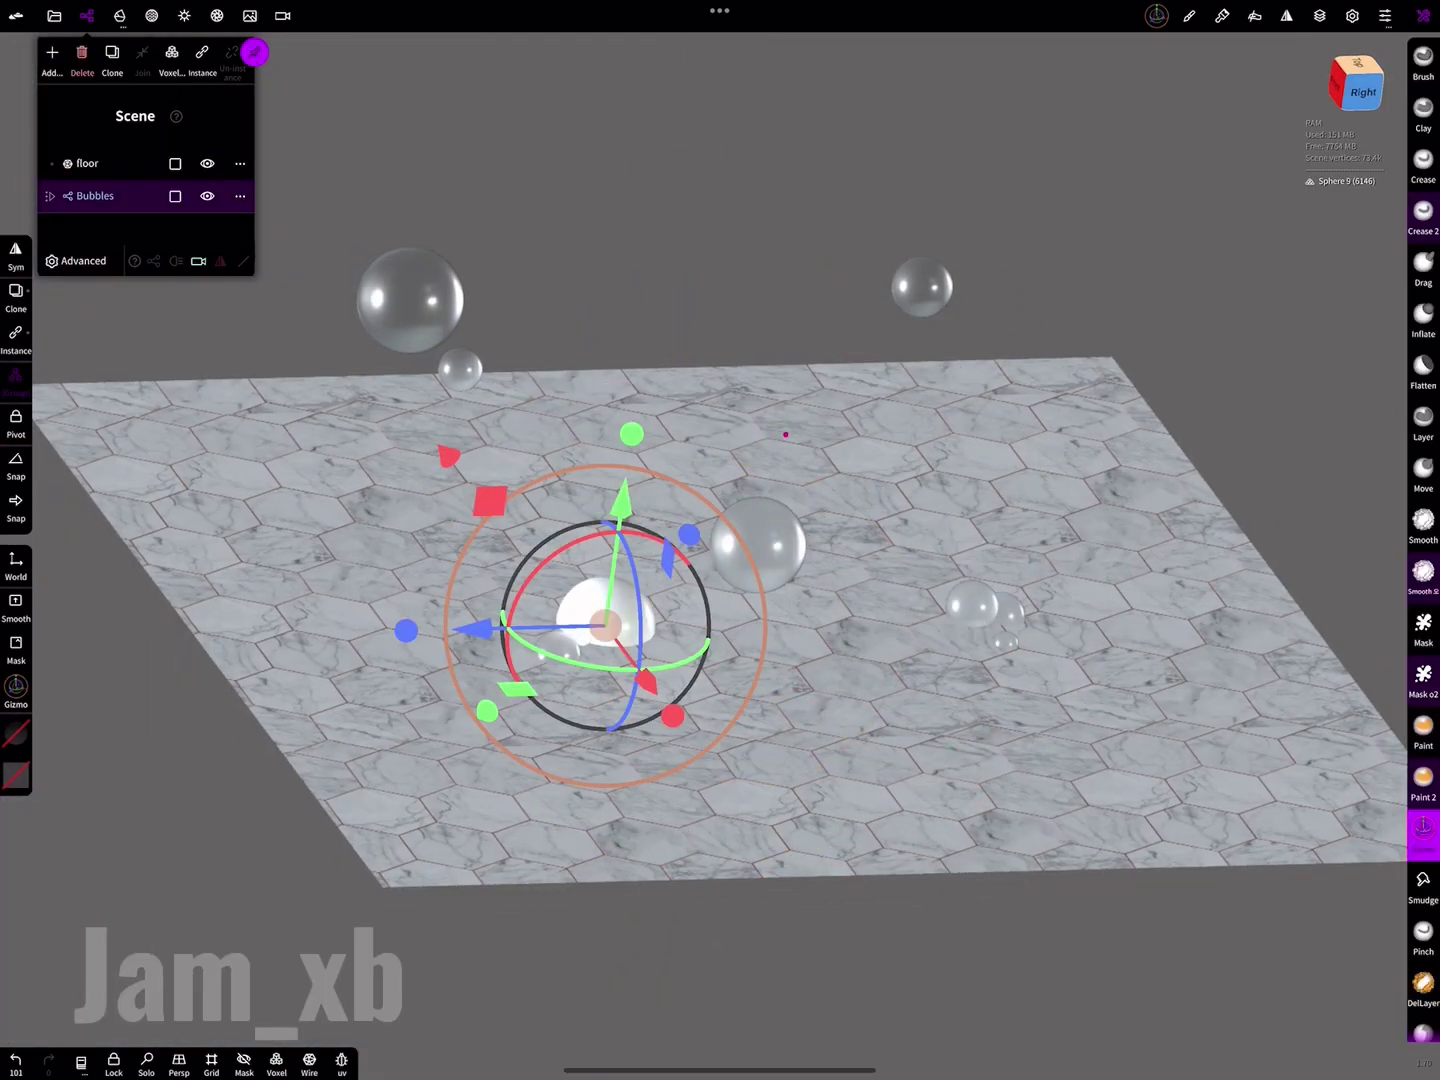
{"action": "left_click_drag", "start_coordinate": [1000, 700], "coordinate": [1000, 850]}
- Stretch the small sphere into an ellipsoid and inflate lumpy bumps onto it
{"action": "left_click_drag", "start_coordinate": [655, 500], "coordinate": [720, 489]}
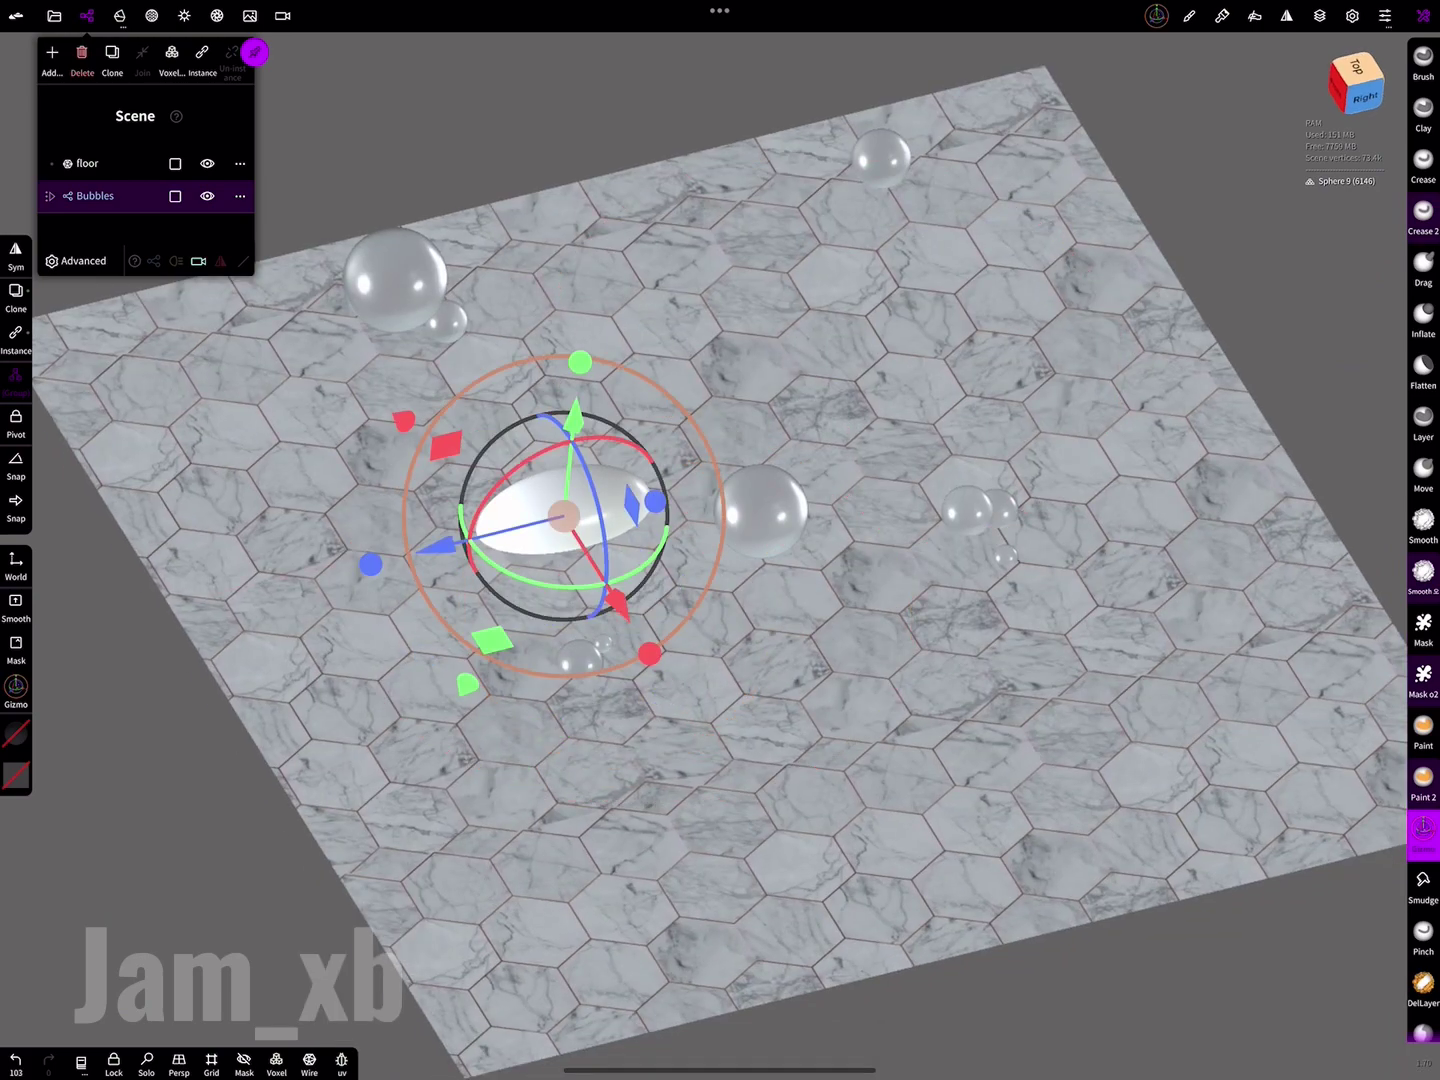
{"action": "left_click_drag", "start_coordinate": [900, 500], "coordinate": [900, 700]}
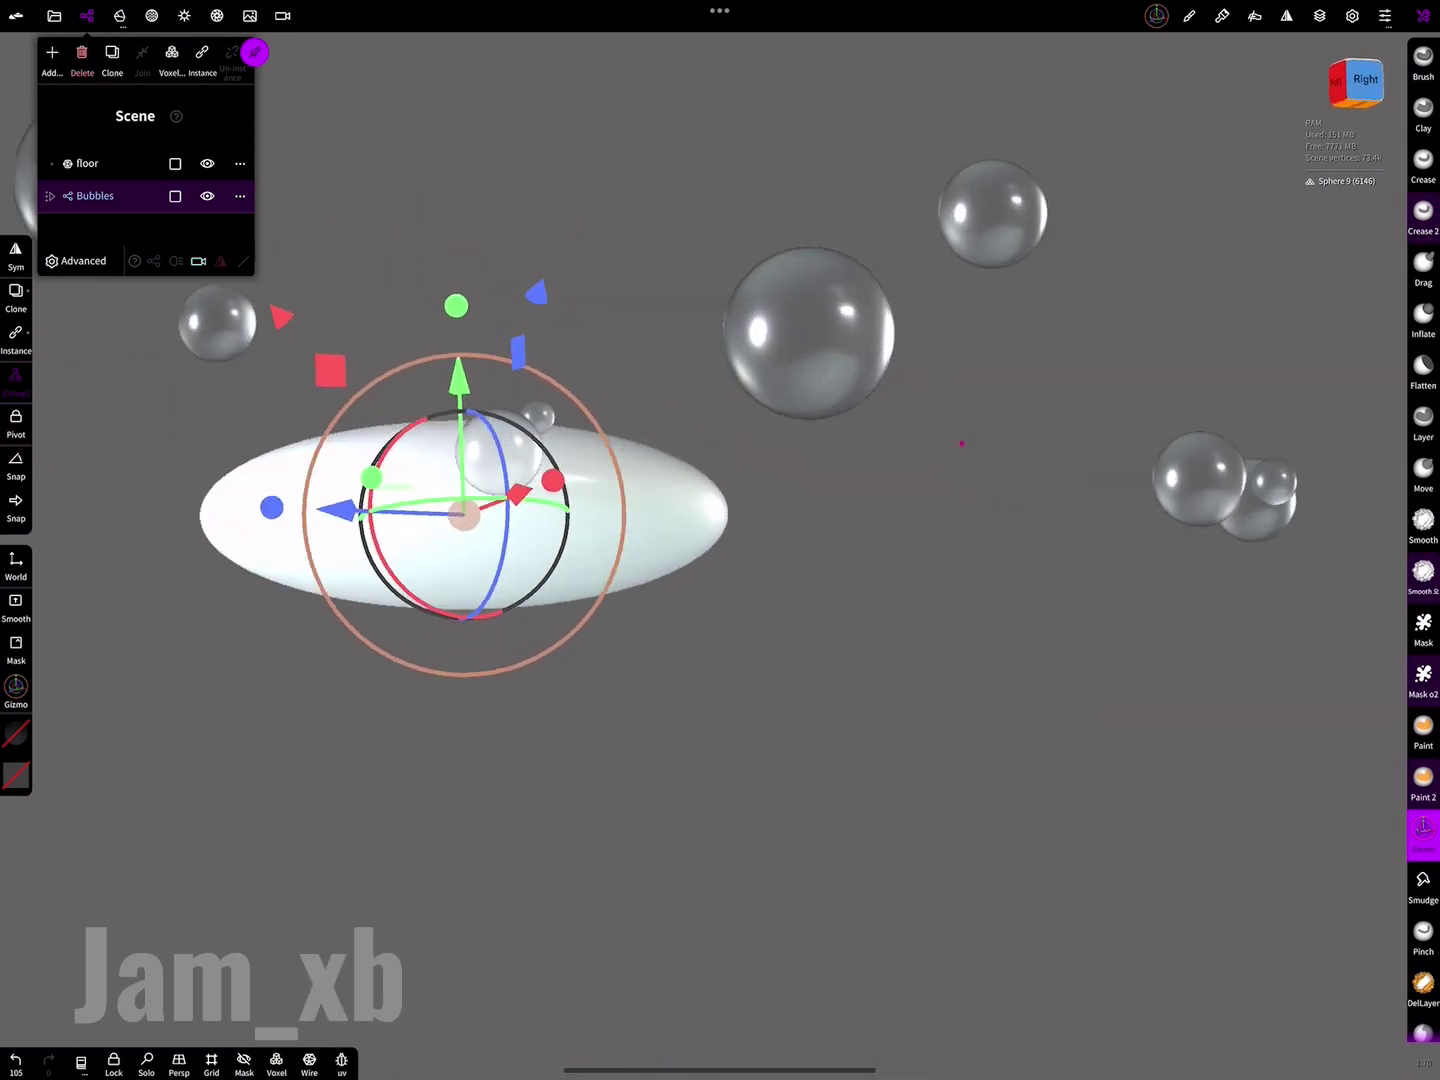
{"action": "left_click_drag", "start_coordinate": [900, 599], "coordinate": [900, 851]}
{"action": "left_click", "coordinate": [1423, 318]}
{"action": "left_click_drag", "start_coordinate": [900, 650], "coordinate": [900, 751]}
{"action": "left_click", "coordinate": [800, 500]}
{"action": "left_click", "coordinate": [350, 470]}
{"action": "left_click", "coordinate": [580, 358]}
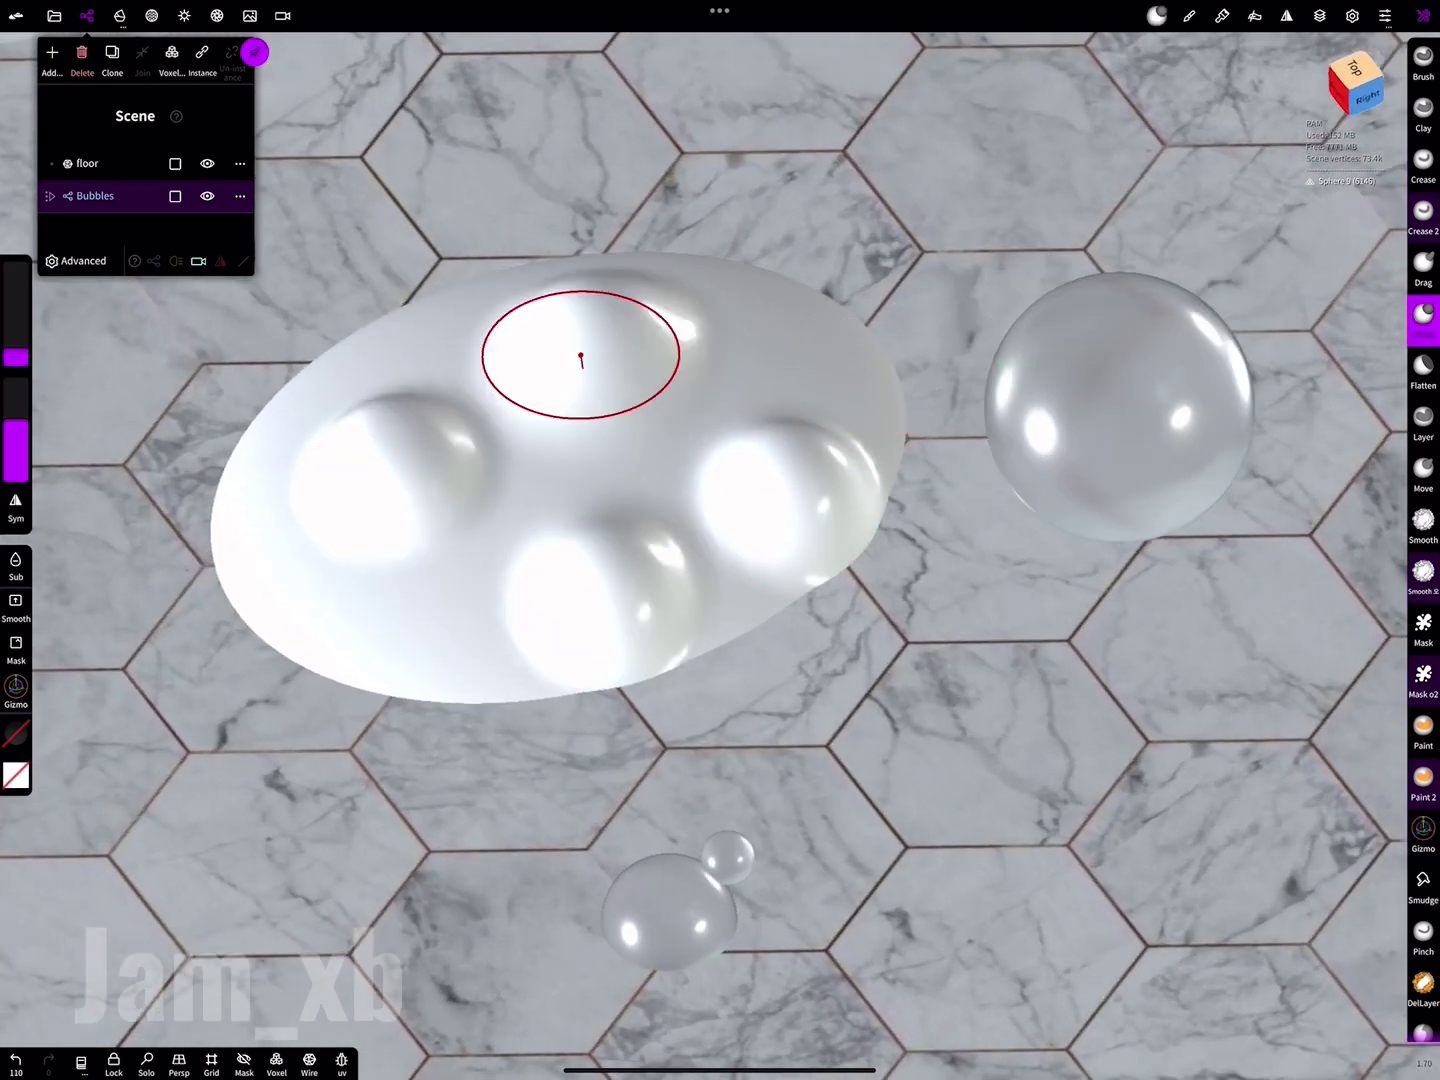
{"action": "left_click_drag", "start_coordinate": [580, 358], "coordinate": [682, 231]}
- Clone the foam blob and place the reshaped copy beside a bubble
{"action": "left_click", "coordinate": [1423, 830]}
{"action": "left_click_drag", "start_coordinate": [900, 699], "coordinate": [900, 851]}
{"action": "left_click_drag", "start_coordinate": [970, 305], "coordinate": [931, 330]}
{"action": "mouse_move", "coordinate": [901, 650]}
{"action": "left_mouse_down"}
{"action": "mouse_move", "coordinate": [900, 751]}
{"action": "mouse_move", "coordinate": [900, 600]}
{"action": "mouse_move", "coordinate": [850, 750]}
{"action": "left_mouse_up"}
{"action": "mouse_move", "coordinate": [900, 599]}
{"action": "left_mouse_down"}
{"action": "mouse_move", "coordinate": [996, 430]}
{"action": "mouse_move", "coordinate": [932, 312]}
{"action": "mouse_move", "coordinate": [980, 456]}
{"action": "mouse_move", "coordinate": [900, 472]}
{"action": "mouse_move", "coordinate": [925, 470]}
{"action": "left_mouse_up"}
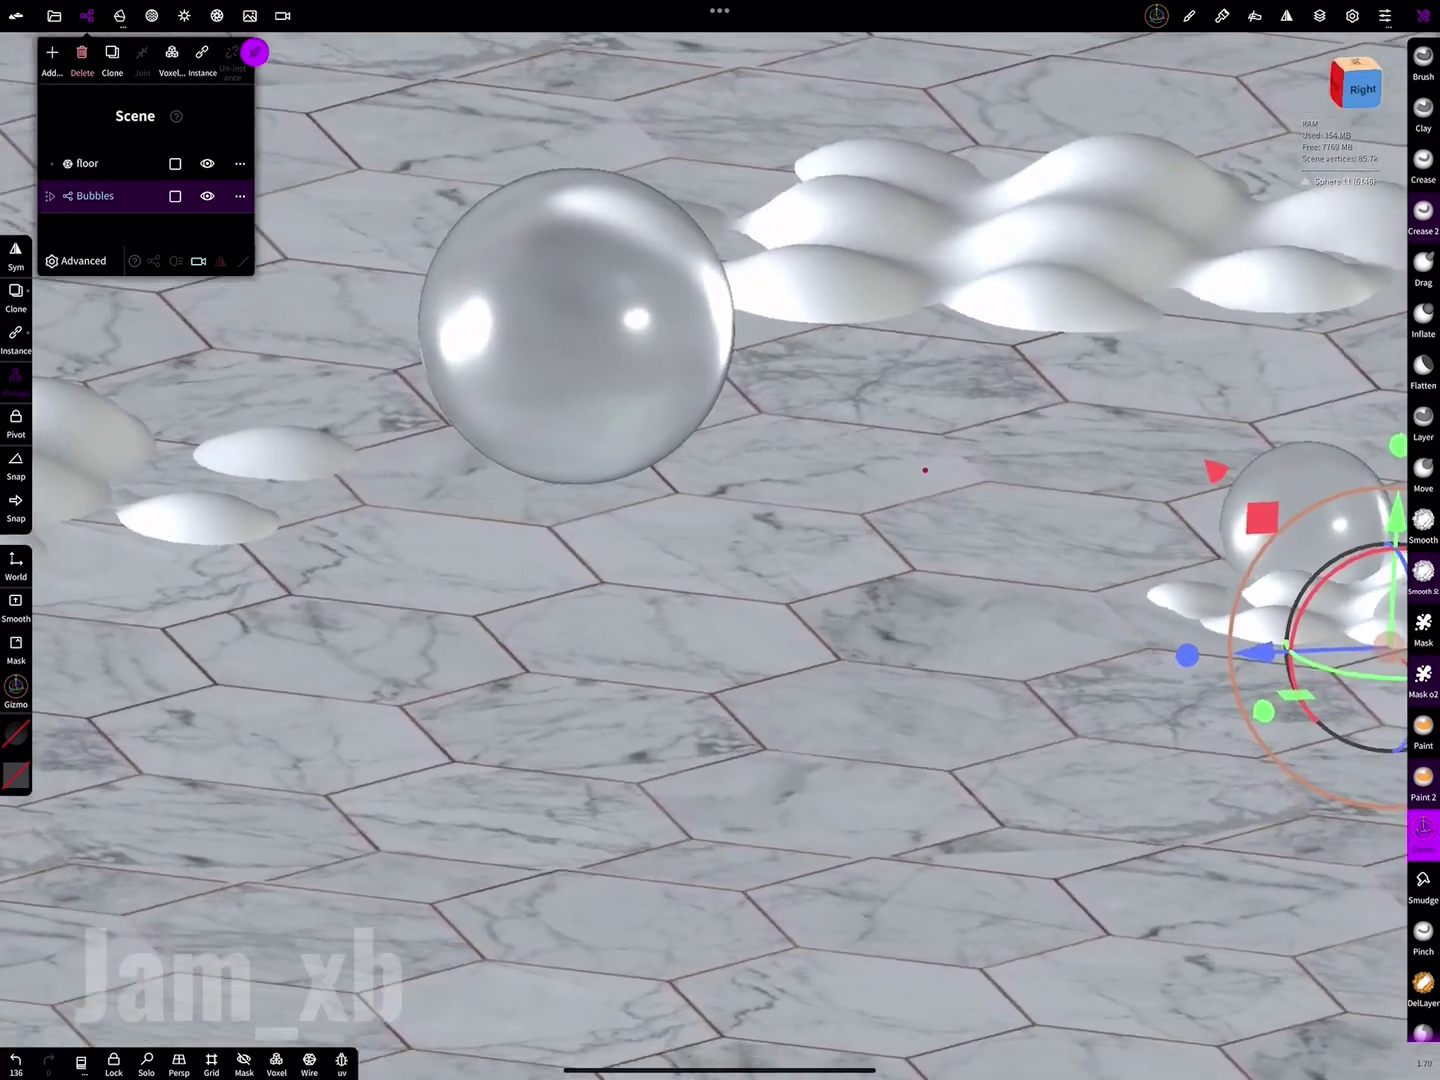
- Orbit to a new angle over the floor and save it as a camera view
{"action": "left_click", "coordinate": [87, 15]}
{"action": "mouse_move", "coordinate": [900, 600]}
{"action": "left_mouse_down"}
{"action": "mouse_move", "coordinate": [820, 679]}
{"action": "mouse_move", "coordinate": [761, 700]}
{"action": "left_mouse_up"}
{"action": "left_click", "coordinate": [900, 800]}
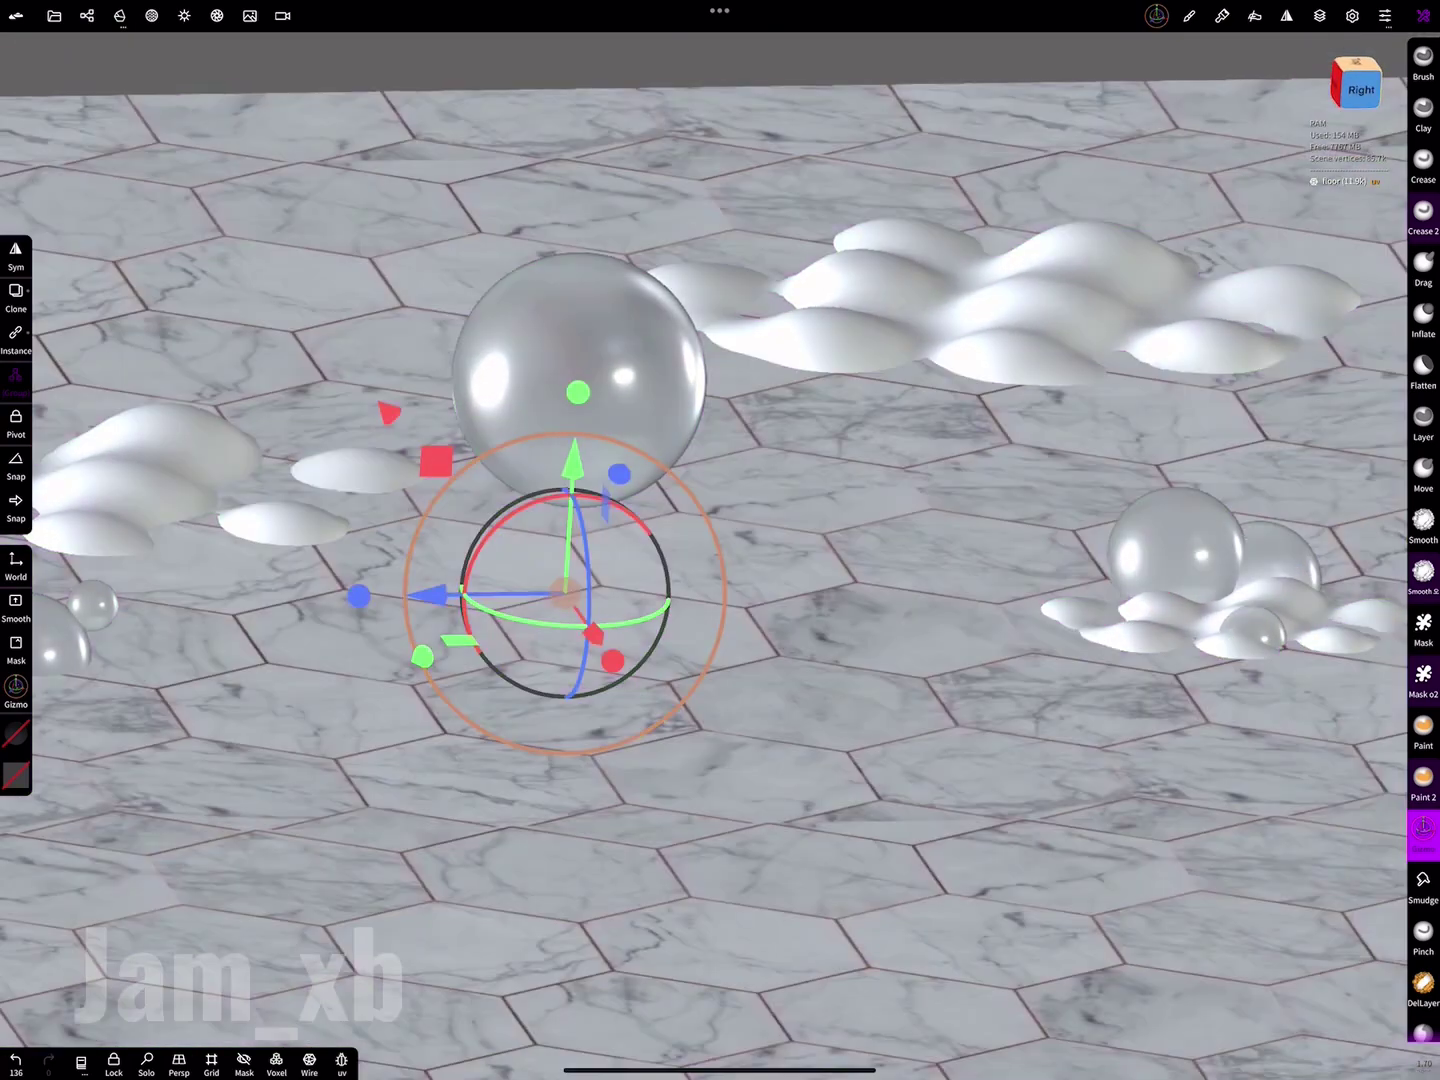
{"action": "mouse_move", "coordinate": [546, 665]}
{"action": "left_mouse_down"}
{"action": "mouse_move", "coordinate": [852, 582]}
{"action": "mouse_move", "coordinate": [900, 500]}
{"action": "mouse_move", "coordinate": [879, 561]}
{"action": "left_mouse_up"}
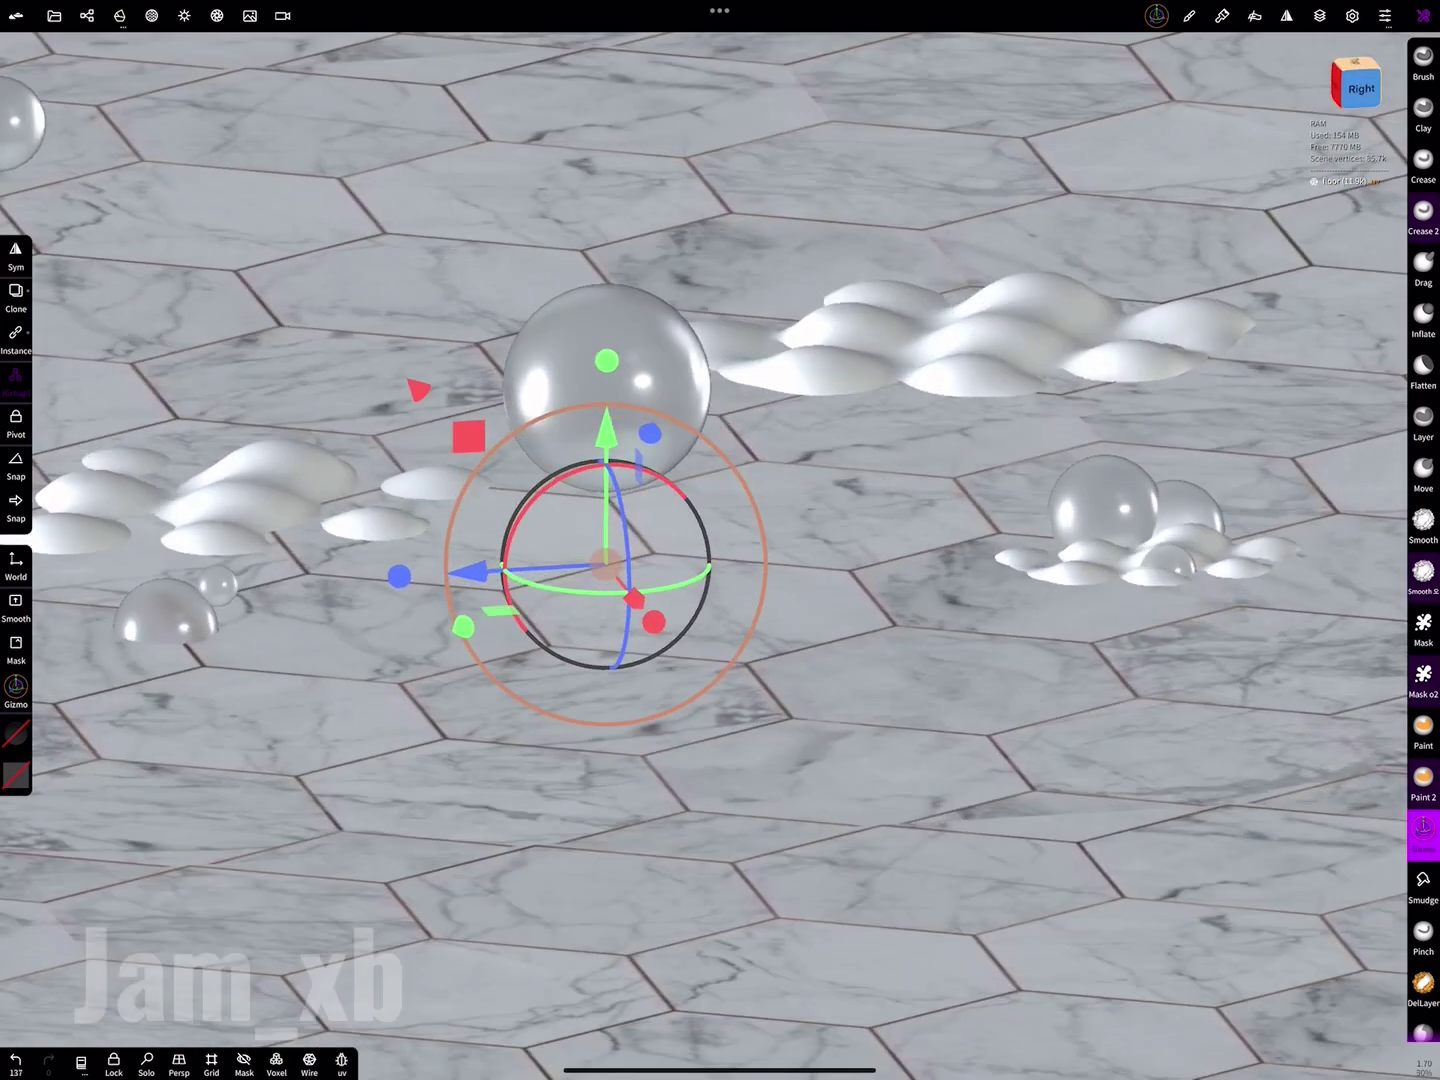
{"action": "mouse_move", "coordinate": [1000, 600]}
{"action": "left_mouse_down"}
{"action": "mouse_move", "coordinate": [1091, 498]}
{"action": "mouse_move", "coordinate": [1076, 470]}
{"action": "left_mouse_up"}
{"action": "left_click", "coordinate": [282, 14]}
{"action": "left_click", "coordinate": [193, 110]}
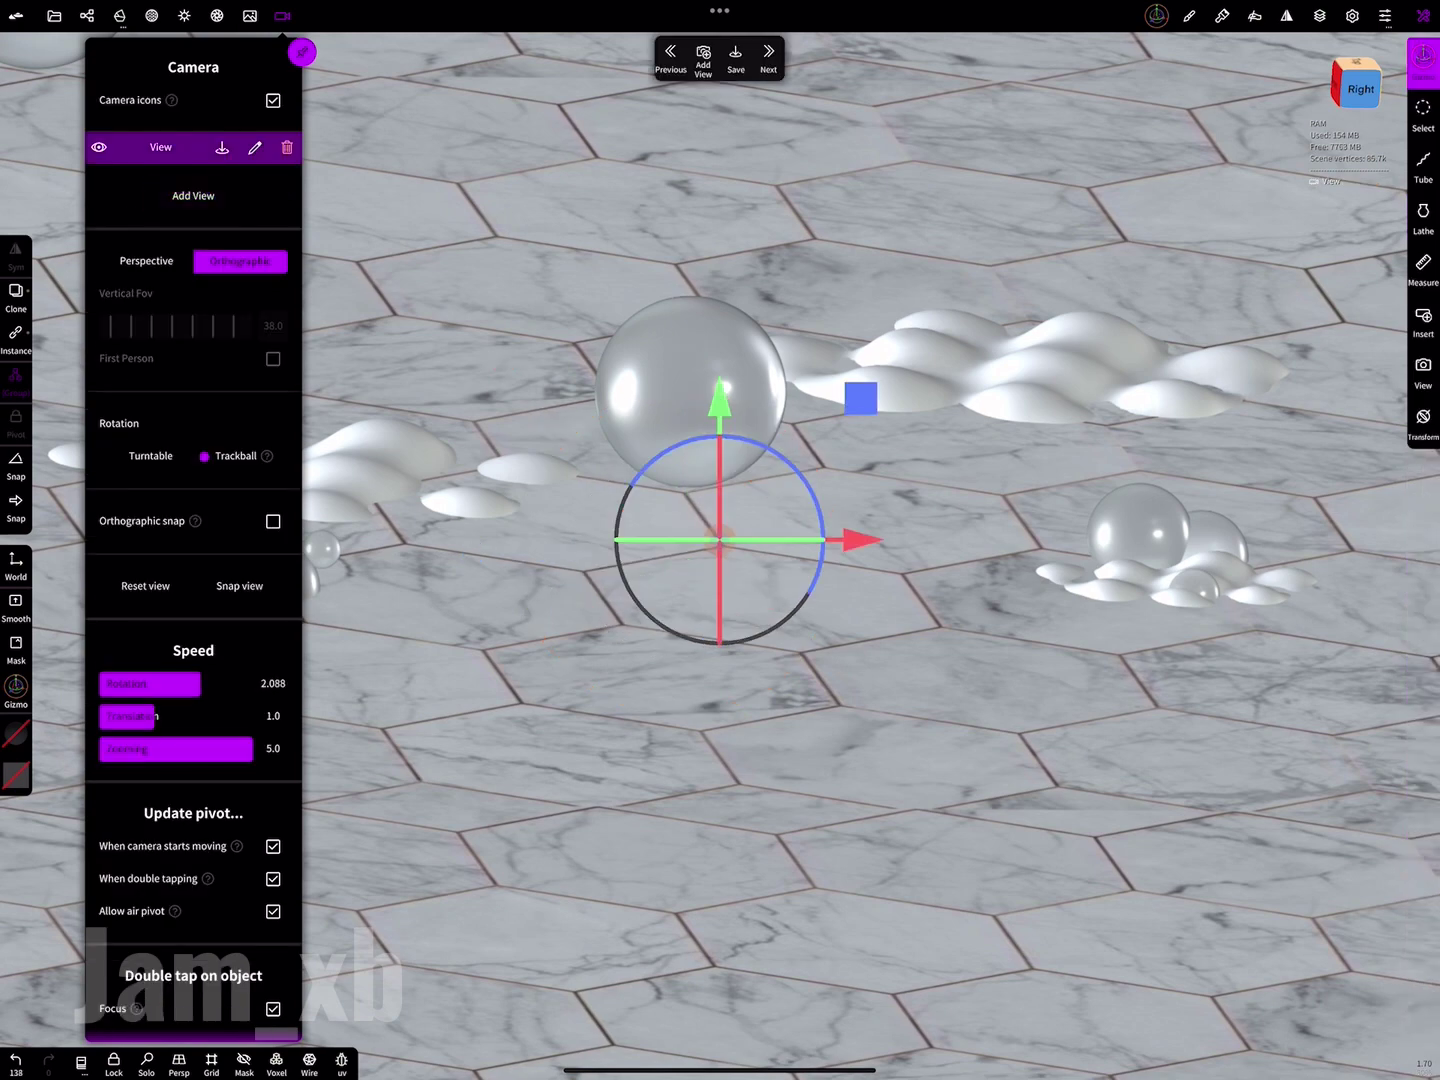
{"action": "left_click", "coordinate": [283, 14]}
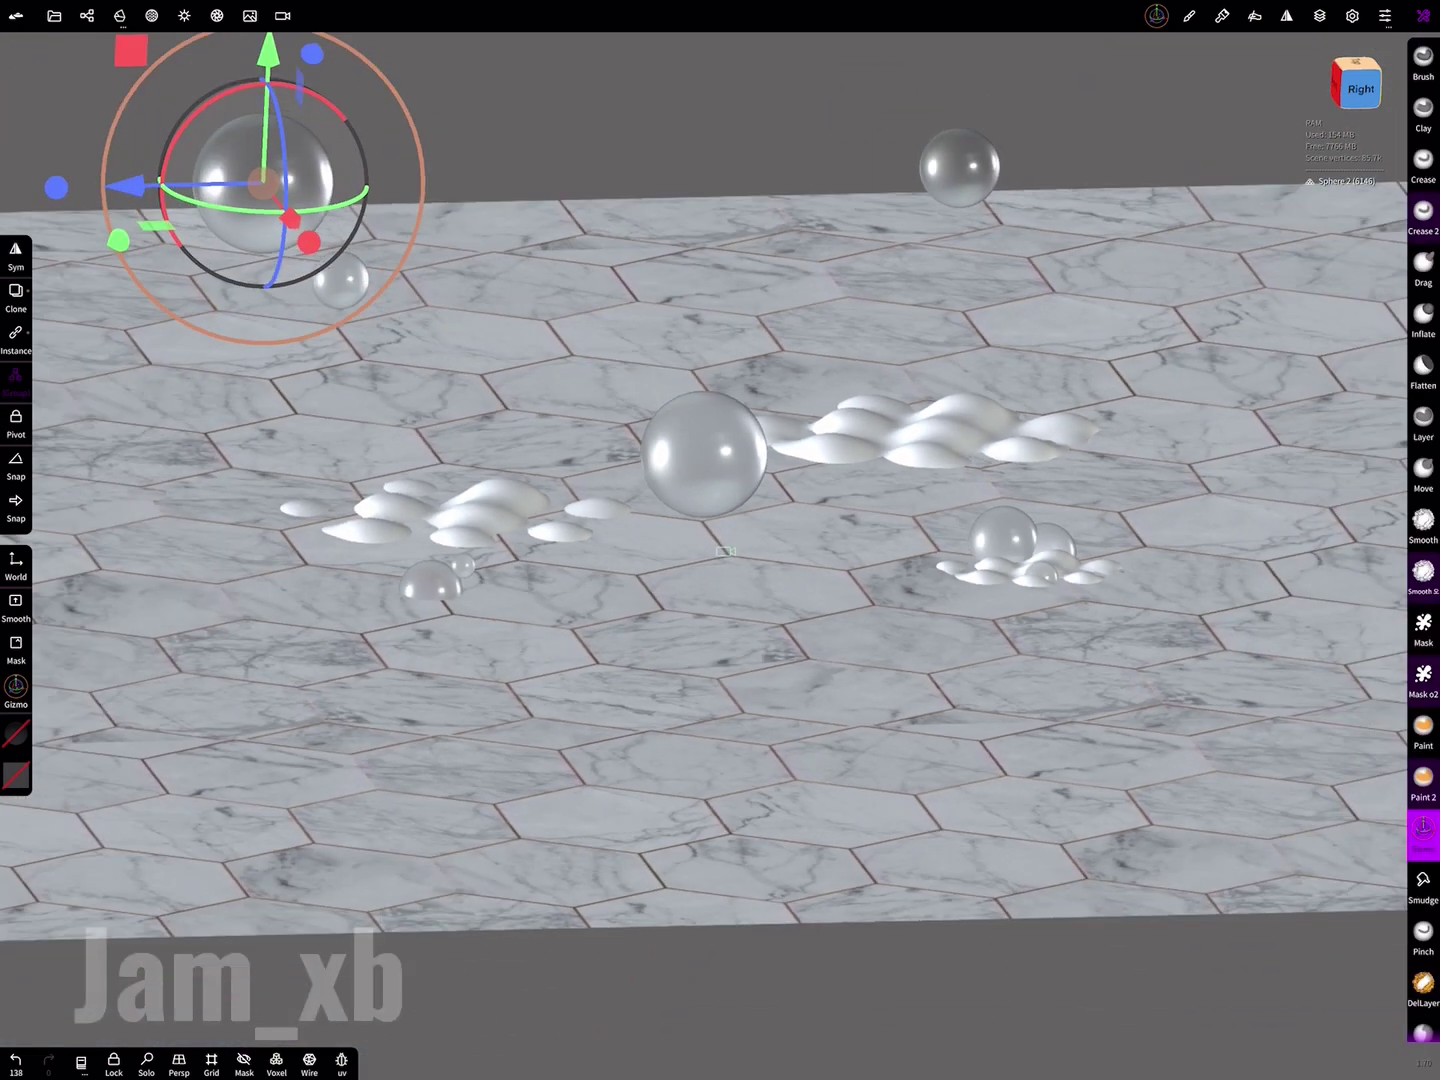
- Move a glass bubble down and to the right over the marble floor
{"action": "mouse_move", "coordinate": [241, 161]}
{"action": "left_mouse_down"}
{"action": "mouse_move", "coordinate": [249, 320]}
{"action": "mouse_move", "coordinate": [497, 322]}
{"action": "mouse_move", "coordinate": [476, 275]}
{"action": "left_mouse_up"}
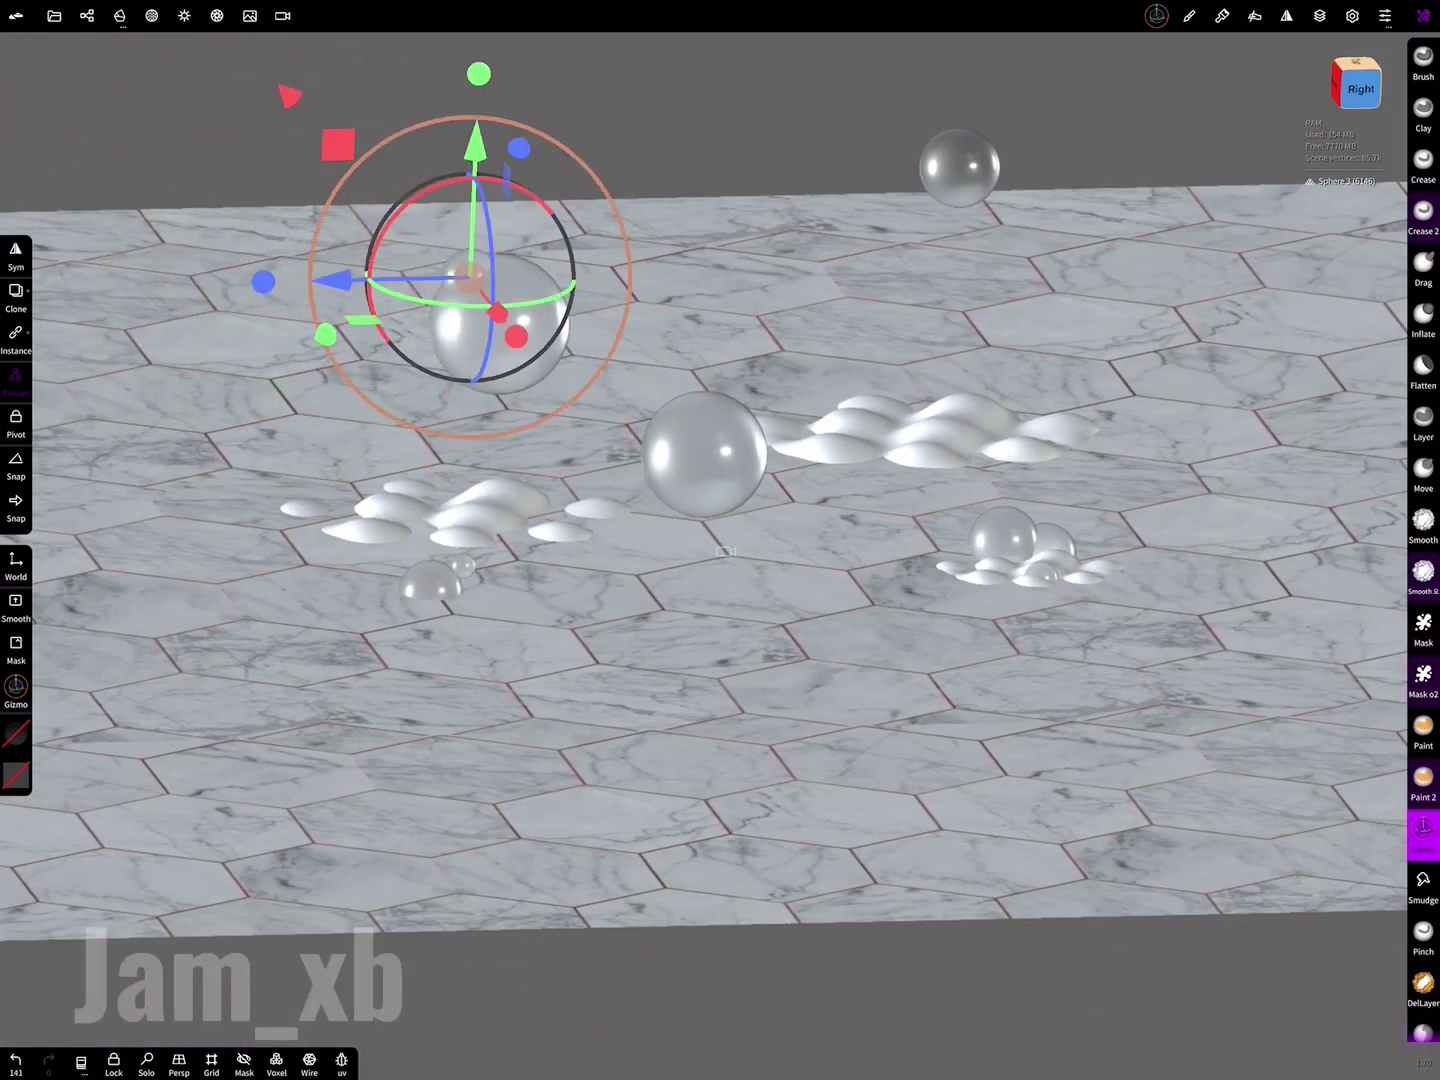
{"action": "left_click", "coordinate": [283, 15]}
{"action": "left_click", "coordinate": [155, 146]}
{"action": "left_click", "coordinate": [283, 15]}
{"action": "left_click_drag", "start_coordinate": [386, 184], "coordinate": [498, 185]}
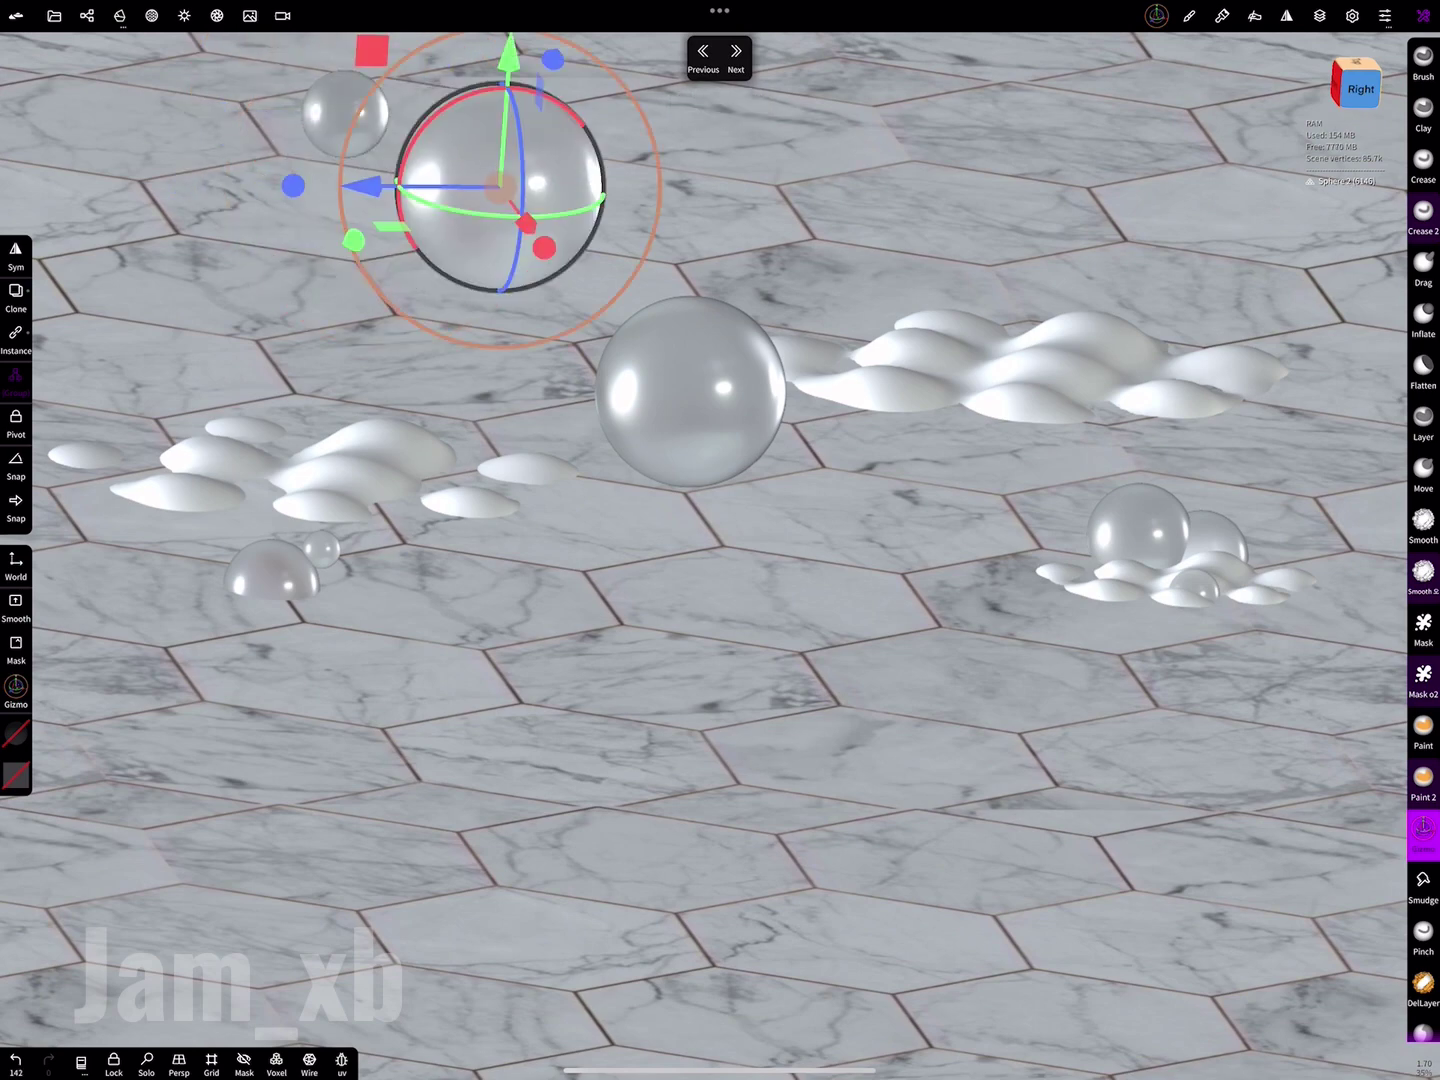
{"action": "mouse_move", "coordinate": [370, 185]}
{"action": "left_mouse_down"}
{"action": "mouse_move", "coordinate": [33, 184]}
{"action": "mouse_move", "coordinate": [1195, 190]}
{"action": "left_mouse_up"}
- Duplicate the glass bubble and position the copy near the upper right
{"action": "left_click", "coordinate": [16, 293]}
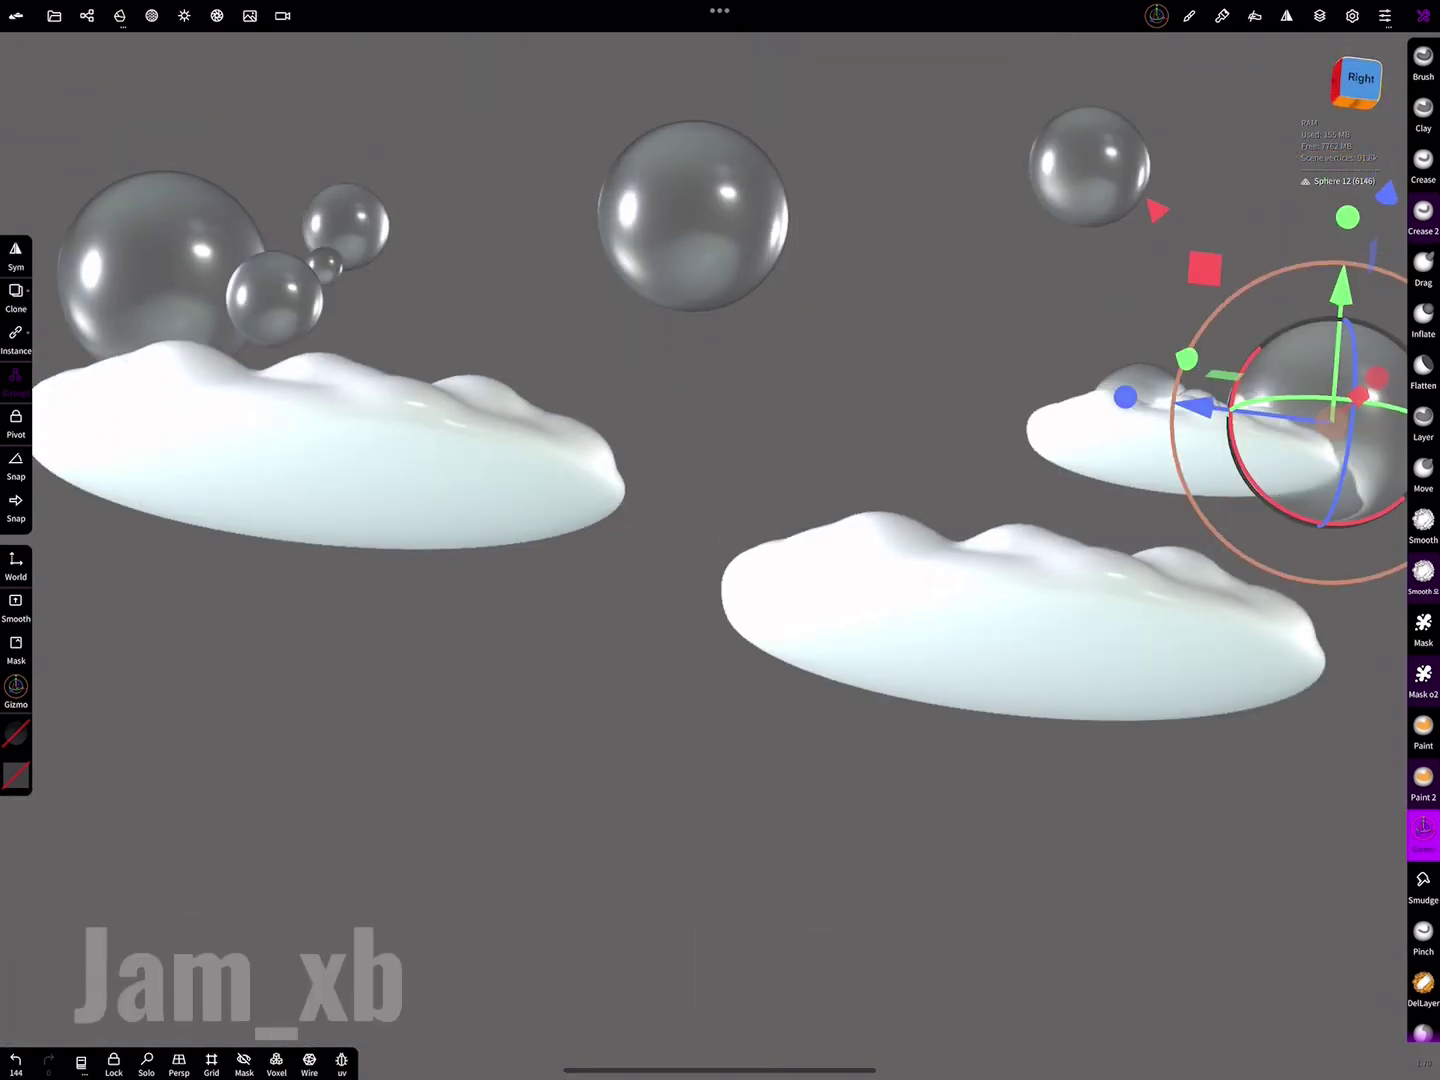
{"action": "left_click", "coordinate": [283, 15]}
{"action": "left_click", "coordinate": [160, 147]}
{"action": "mouse_move", "coordinate": [1330, 191]}
{"action": "left_mouse_down"}
{"action": "mouse_move", "coordinate": [1205, 186]}
{"action": "mouse_move", "coordinate": [1199, 145]}
{"action": "left_mouse_up"}
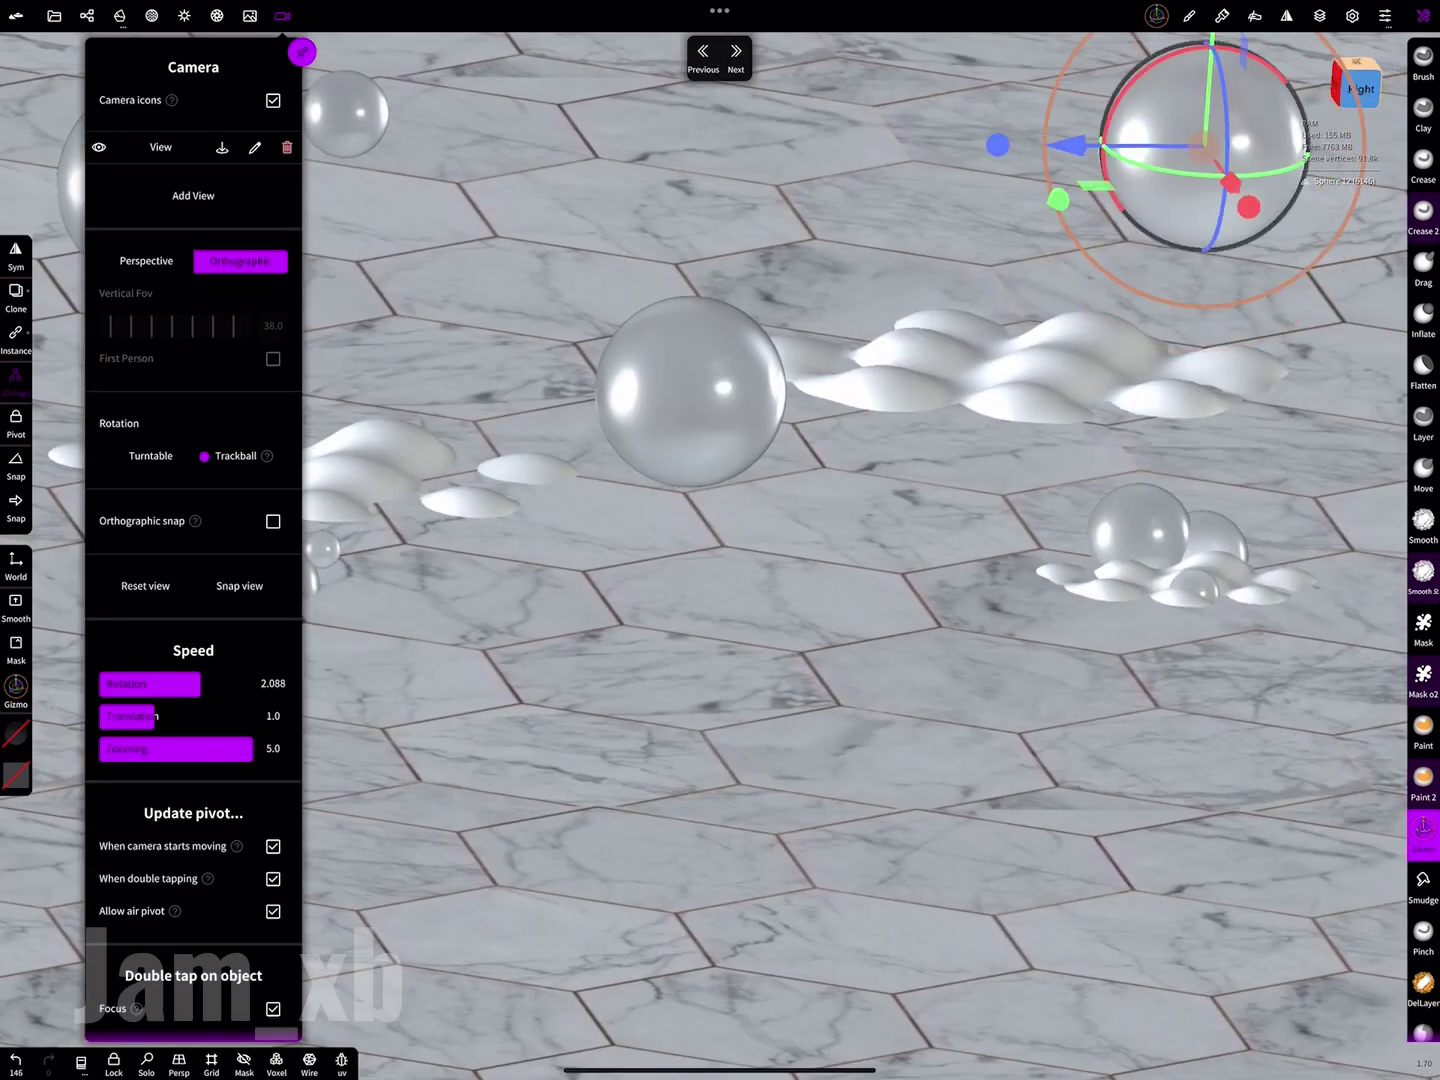
- Clone the central glass bubble to the right and scale it up to a huge size
{"action": "left_click", "coordinate": [282, 15]}
{"action": "left_click", "coordinate": [690, 392]}
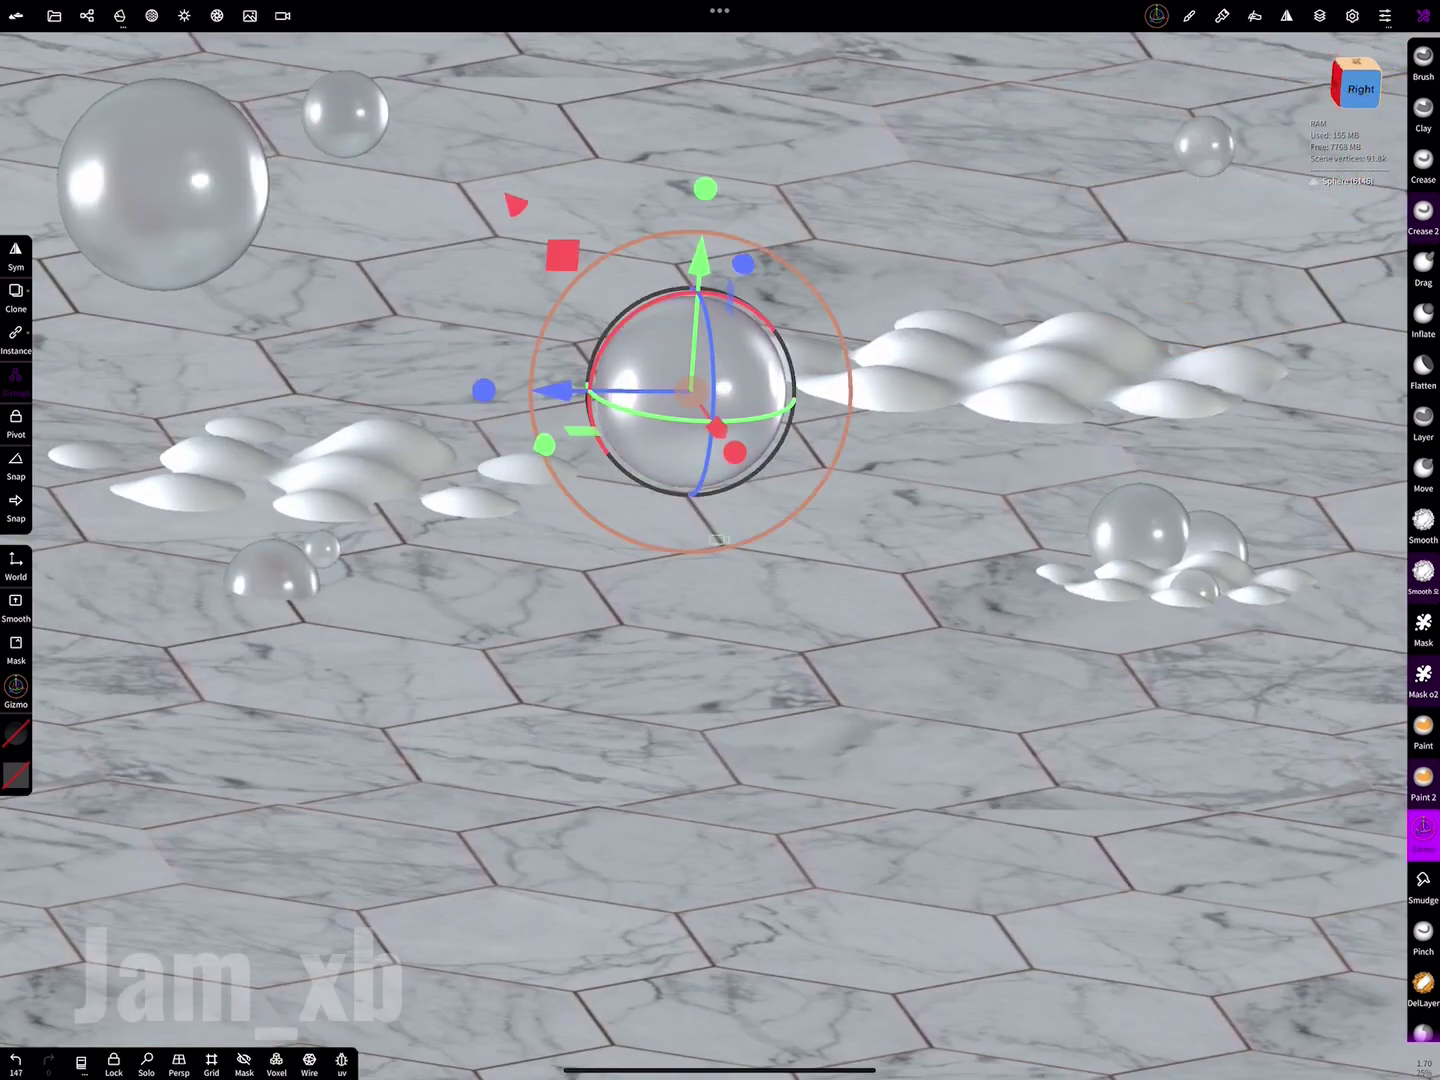
{"action": "mouse_move", "coordinate": [690, 391]}
{"action": "left_mouse_down"}
{"action": "mouse_move", "coordinate": [1109, 386]}
{"action": "mouse_move", "coordinate": [1284, 587]}
{"action": "left_mouse_up"}
{"action": "left_click_drag", "start_coordinate": [1262, 419], "coordinate": [1348, 76]}
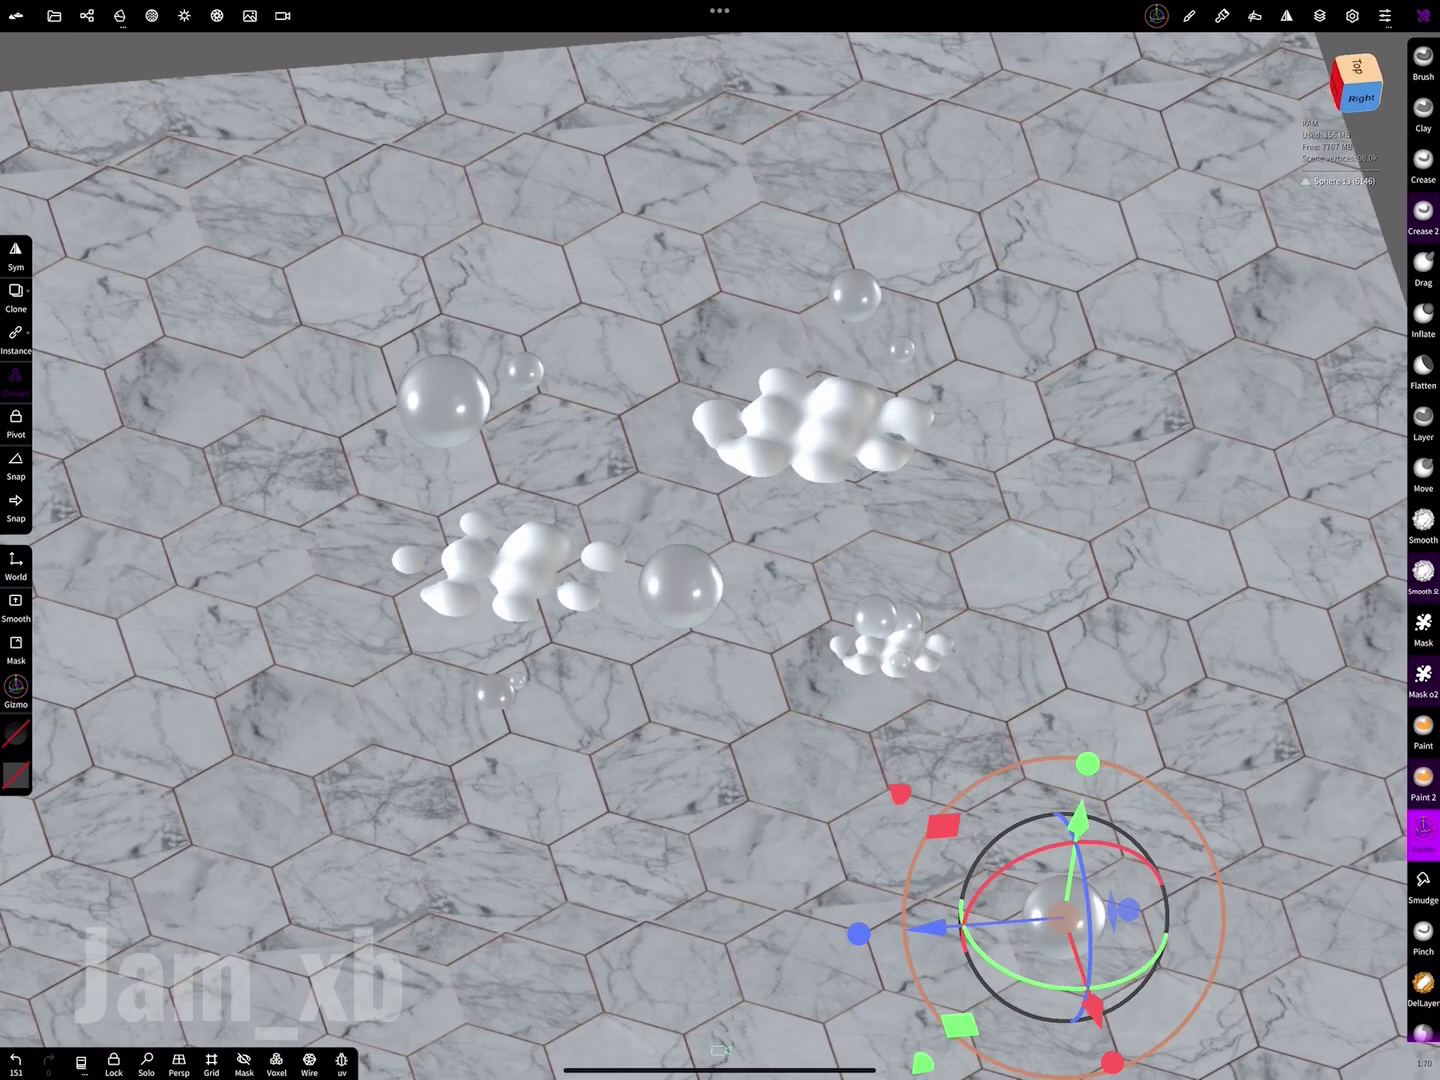
{"action": "left_click", "coordinate": [284, 14]}
{"action": "left_click", "coordinate": [154, 145]}
{"action": "left_click", "coordinate": [284, 15]}
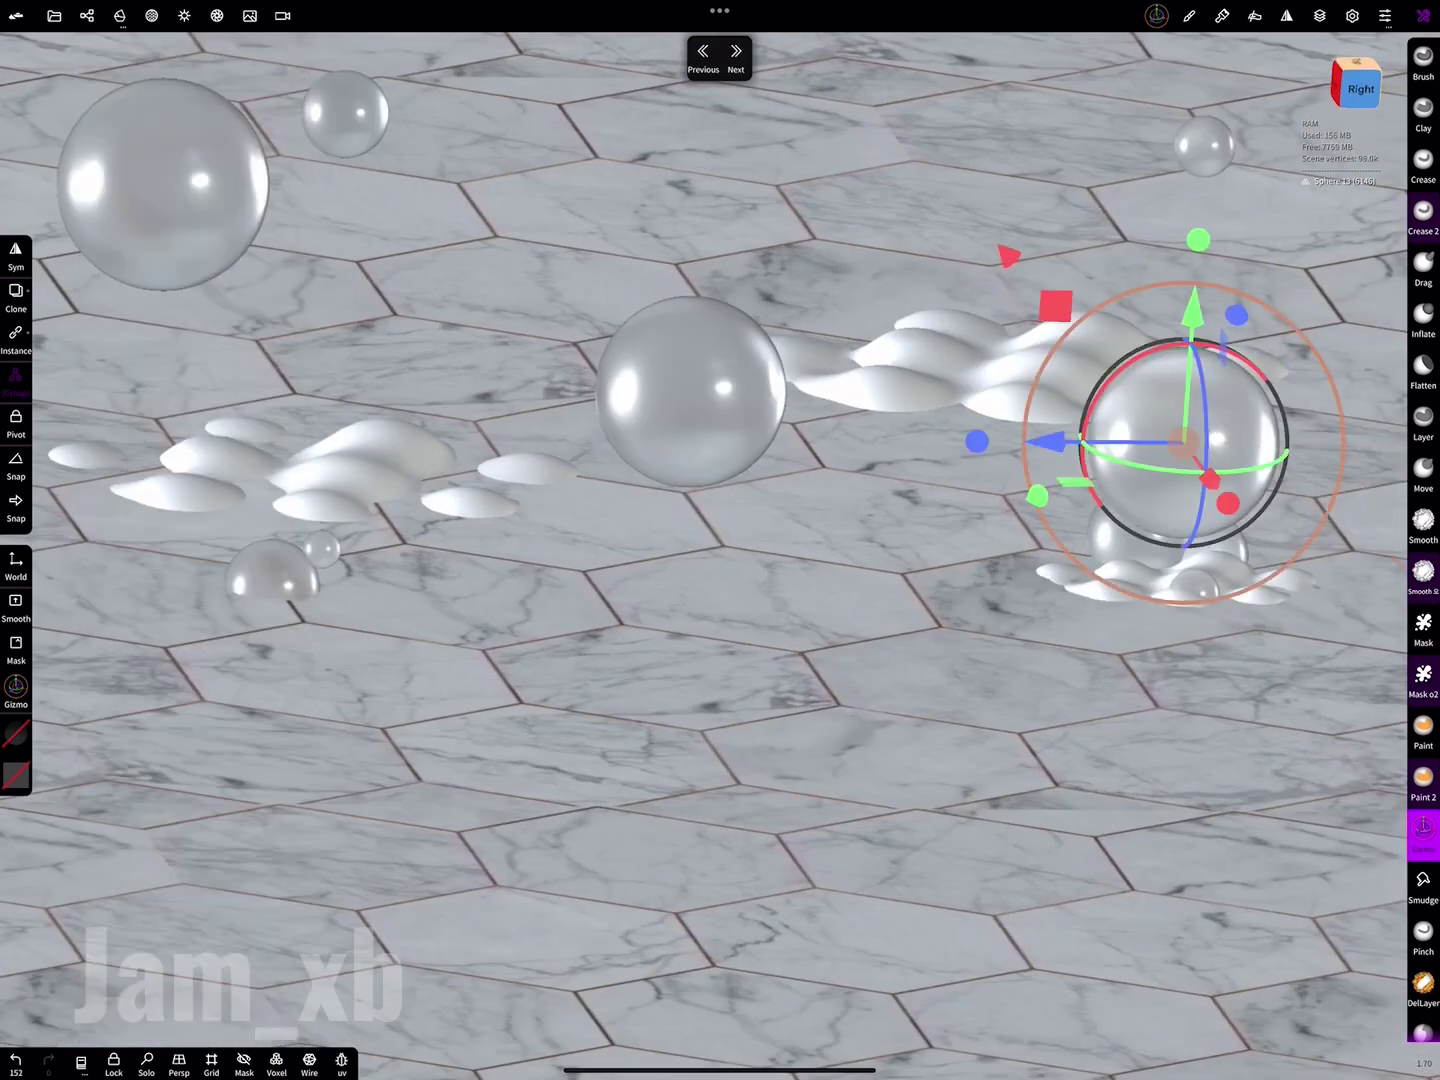
{"action": "left_click_drag", "start_coordinate": [1343, 440], "coordinate": [1399, 560]}
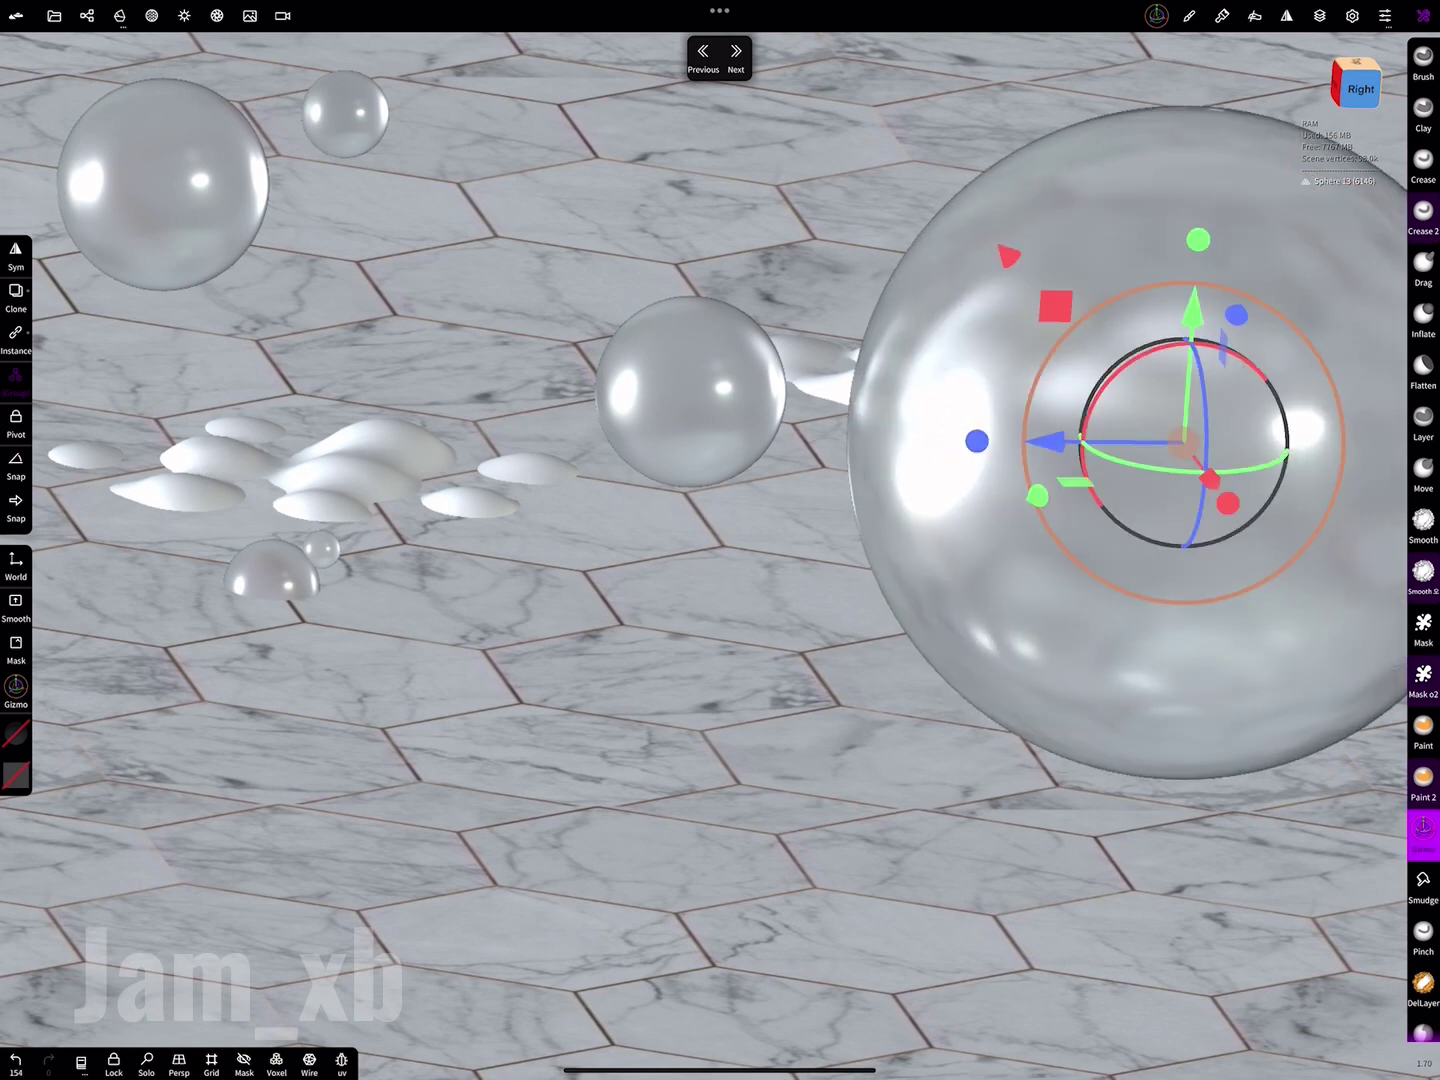
{"action": "left_click_drag", "start_coordinate": [1343, 440], "coordinate": [1381, 480]}
{"action": "left_click_drag", "start_coordinate": [1193, 311], "coordinate": [1192, 121]}
{"action": "mouse_move", "coordinate": [1045, 251]}
{"action": "left_mouse_down"}
{"action": "mouse_move", "coordinate": [1265, 252]}
{"action": "mouse_move", "coordinate": [450, 257]}
{"action": "mouse_move", "coordinate": [360, 745]}
{"action": "left_mouse_up"}
- Clone the big bubble, shrink the copy and set it on the lower-left floor
{"action": "left_click_drag", "start_coordinate": [289, 626], "coordinate": [330, 650]}
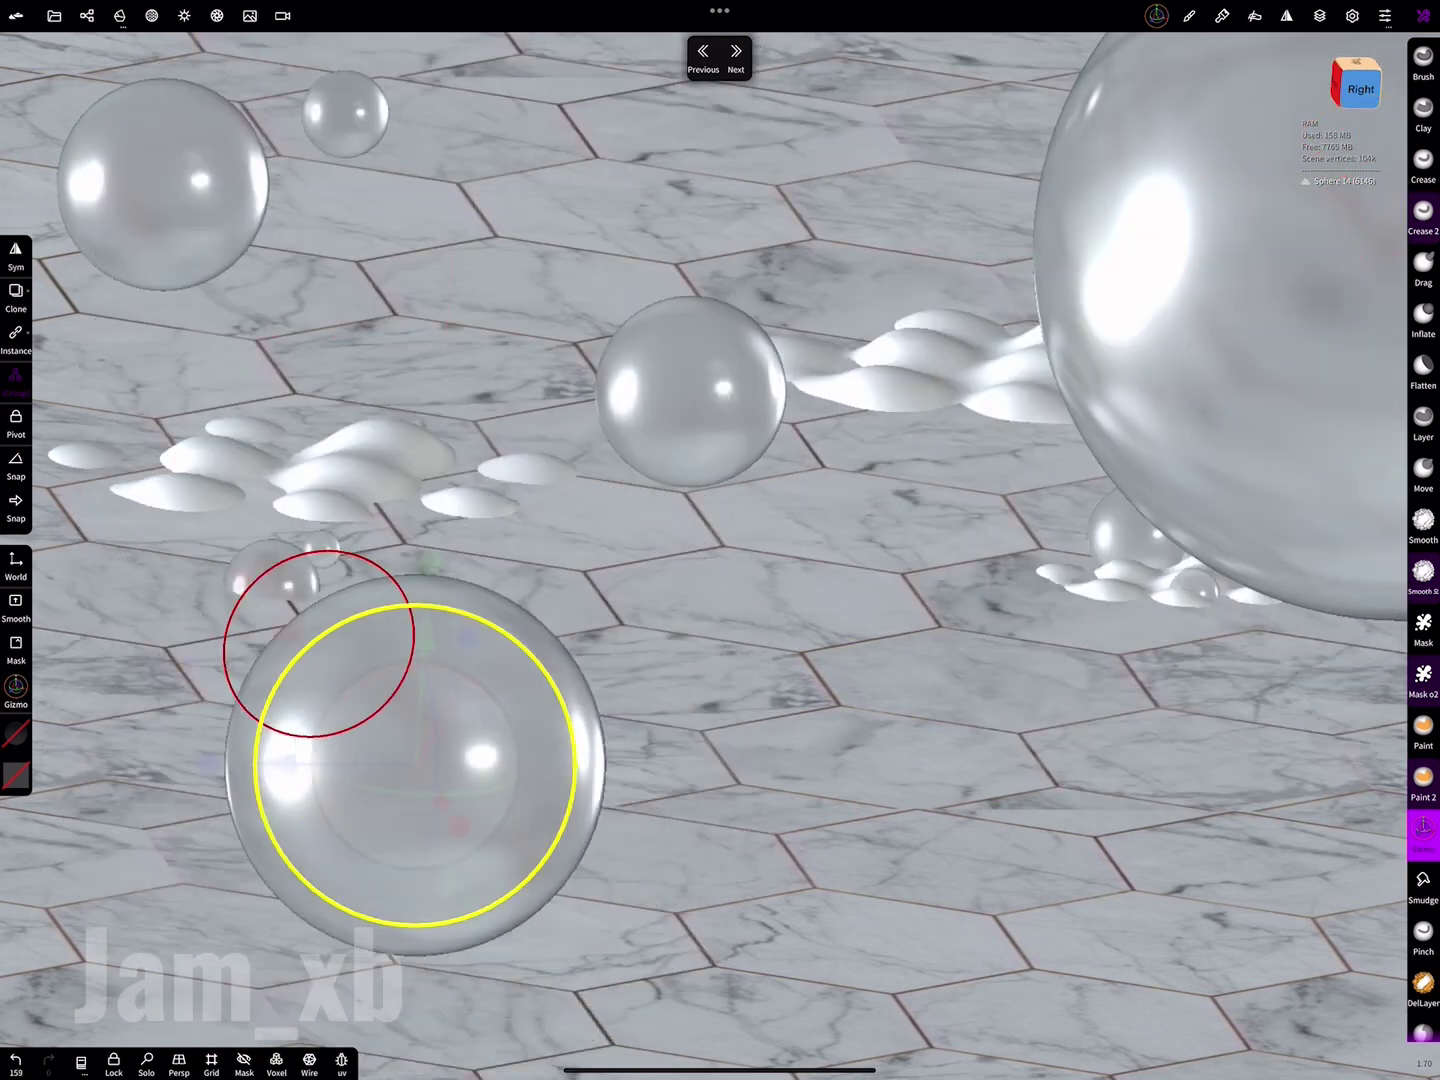
{"action": "left_click_drag", "start_coordinate": [570, 761], "coordinate": [520, 761]}
{"action": "left_click_drag", "start_coordinate": [266, 761], "coordinate": [91, 761]}
{"action": "left_click_drag", "start_coordinate": [226, 626], "coordinate": [209, 769]}
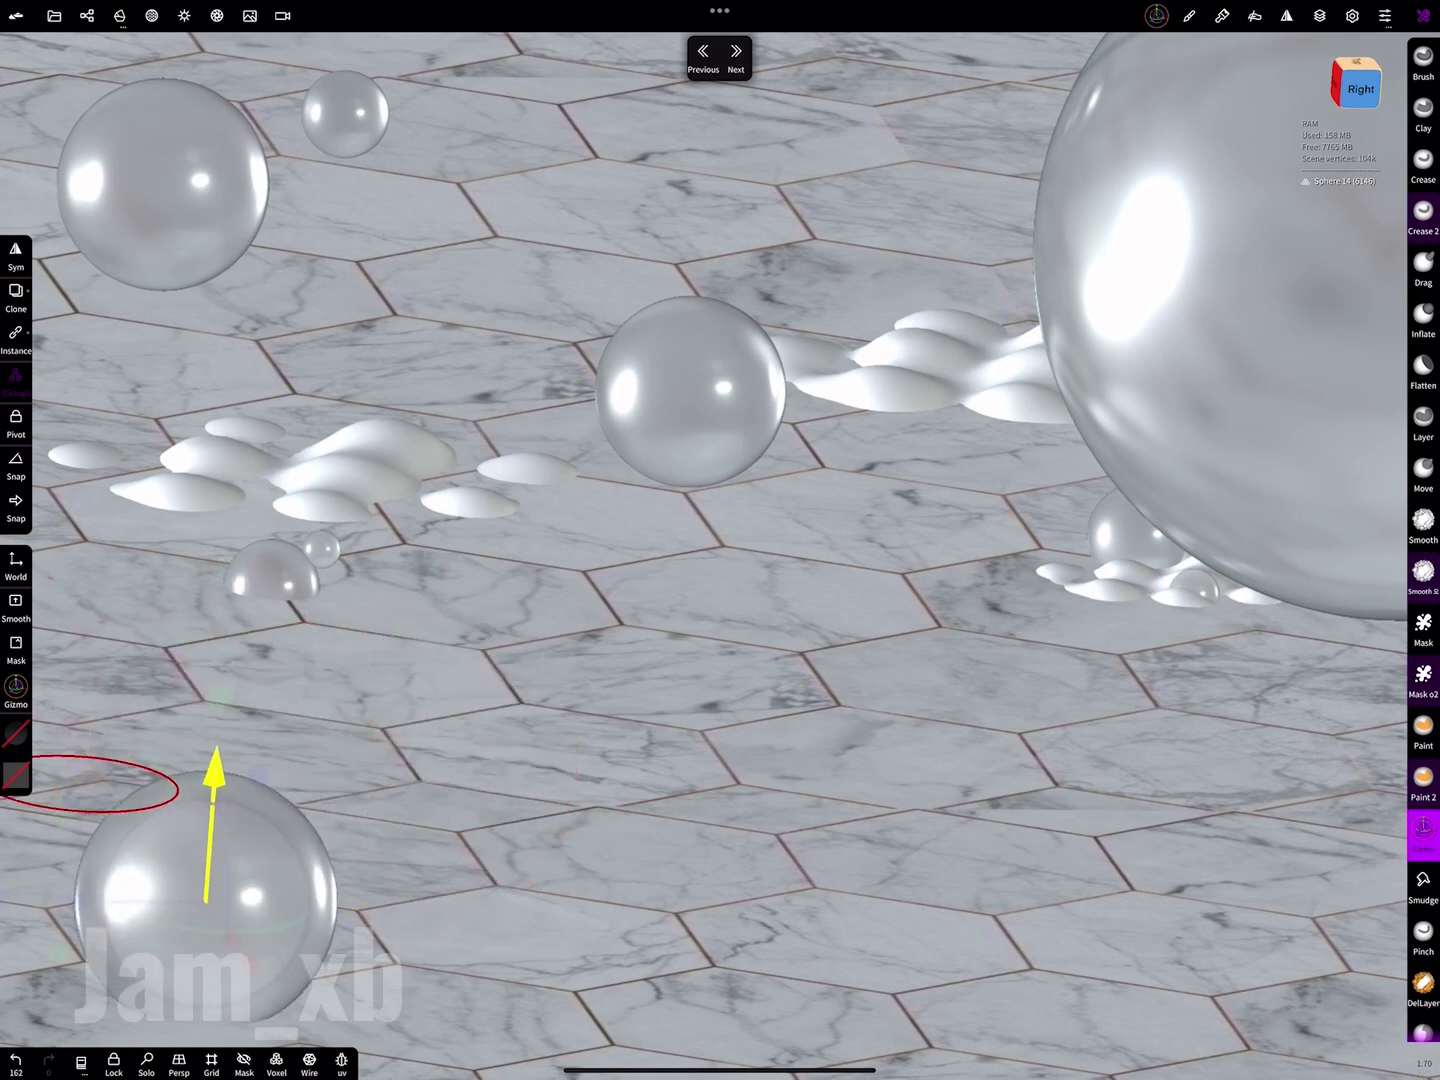
{"action": "left_click_drag", "start_coordinate": [60, 883], "coordinate": [3, 900]}
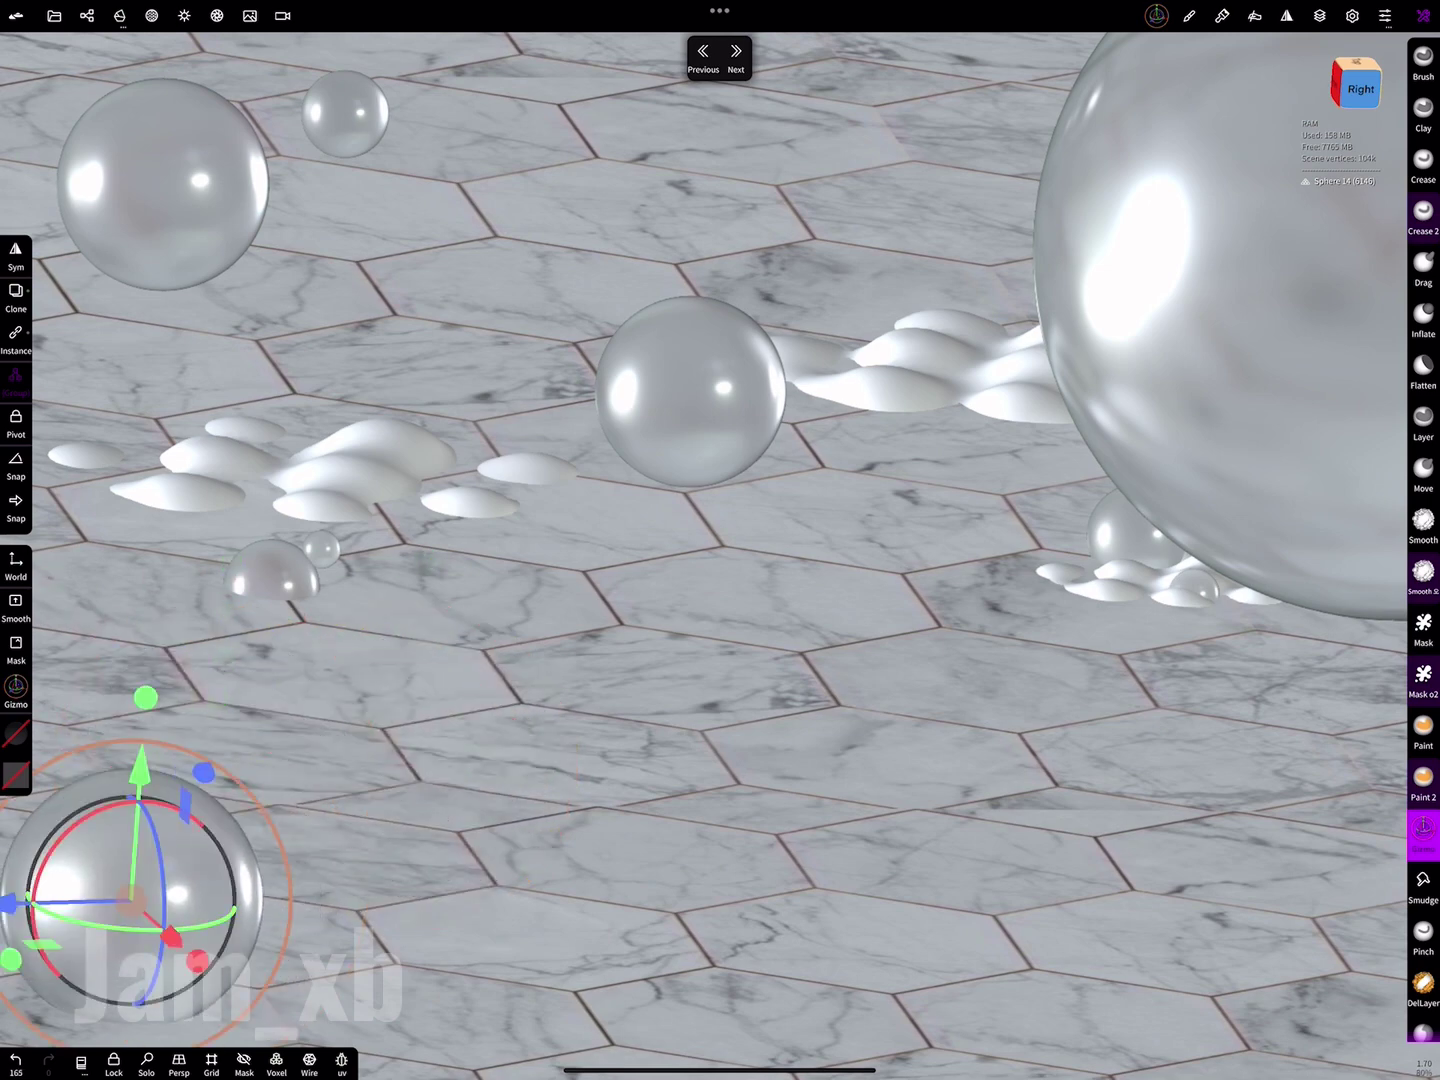
{"action": "mouse_move", "coordinate": [130, 890]}
{"action": "left_mouse_down"}
{"action": "mouse_move", "coordinate": [225, 965]}
{"action": "mouse_move", "coordinate": [199, 820]}
{"action": "mouse_move", "coordinate": [296, 901]}
{"action": "mouse_move", "coordinate": [139, 885]}
{"action": "left_mouse_up"}
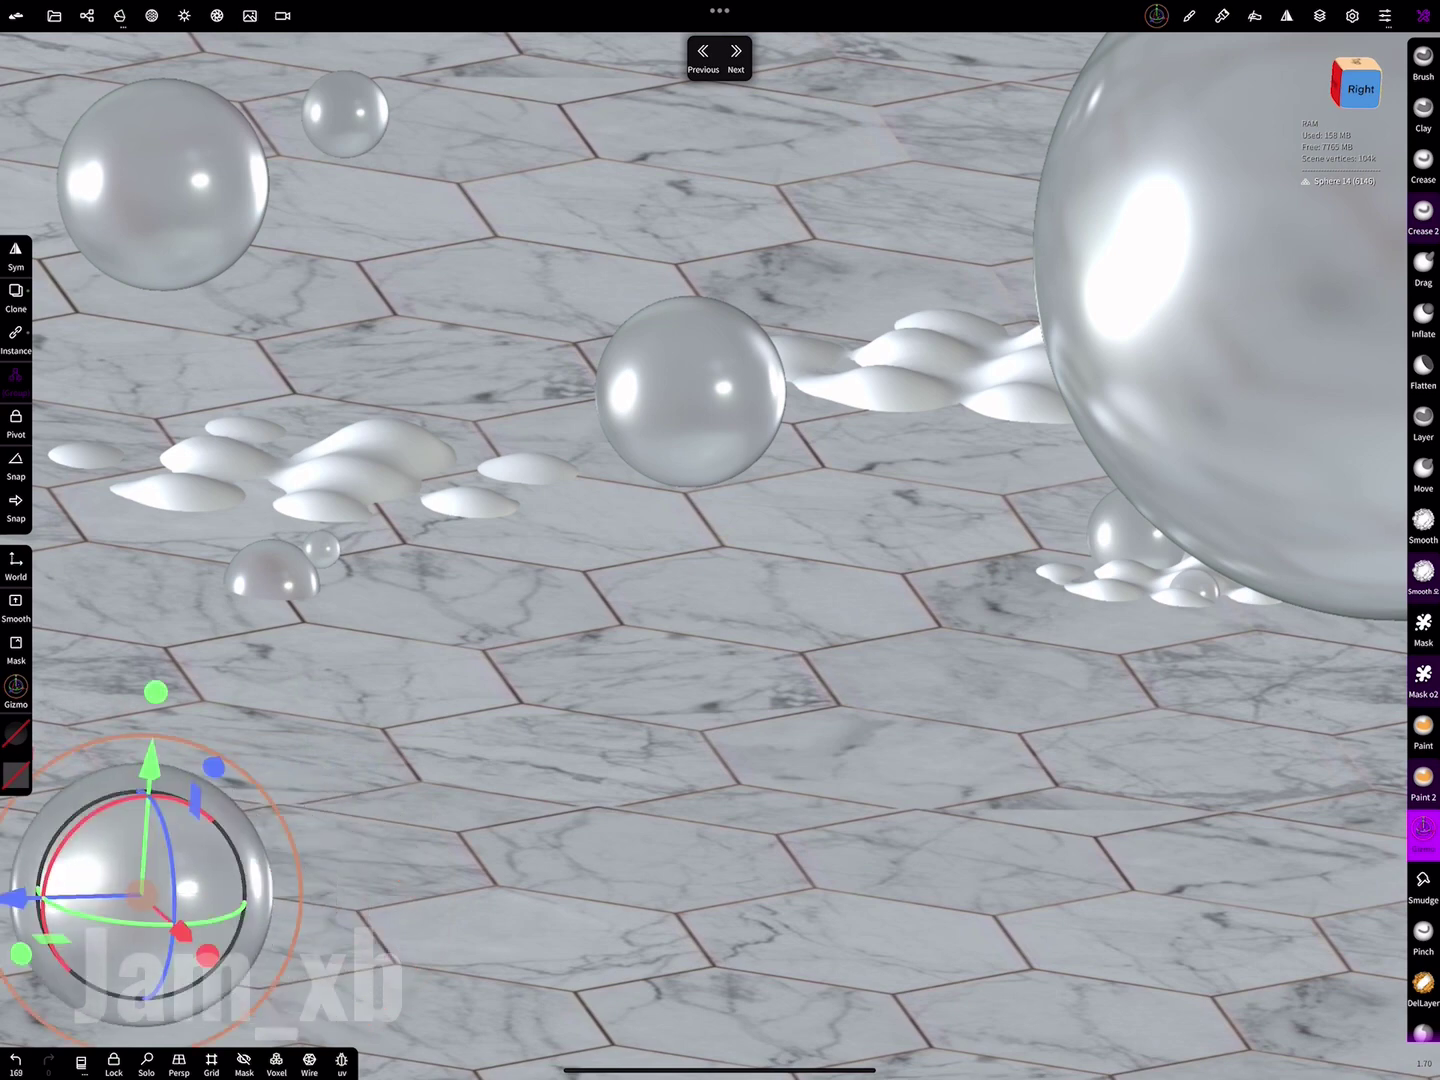
{"action": "left_click_drag", "start_coordinate": [150, 765], "coordinate": [127, 835]}
- Enable post-processing with only screen-space reflections on, clearing max sampling, AO, depth of field, bloom and tone mapping
{"action": "left_click", "coordinate": [216, 14]}
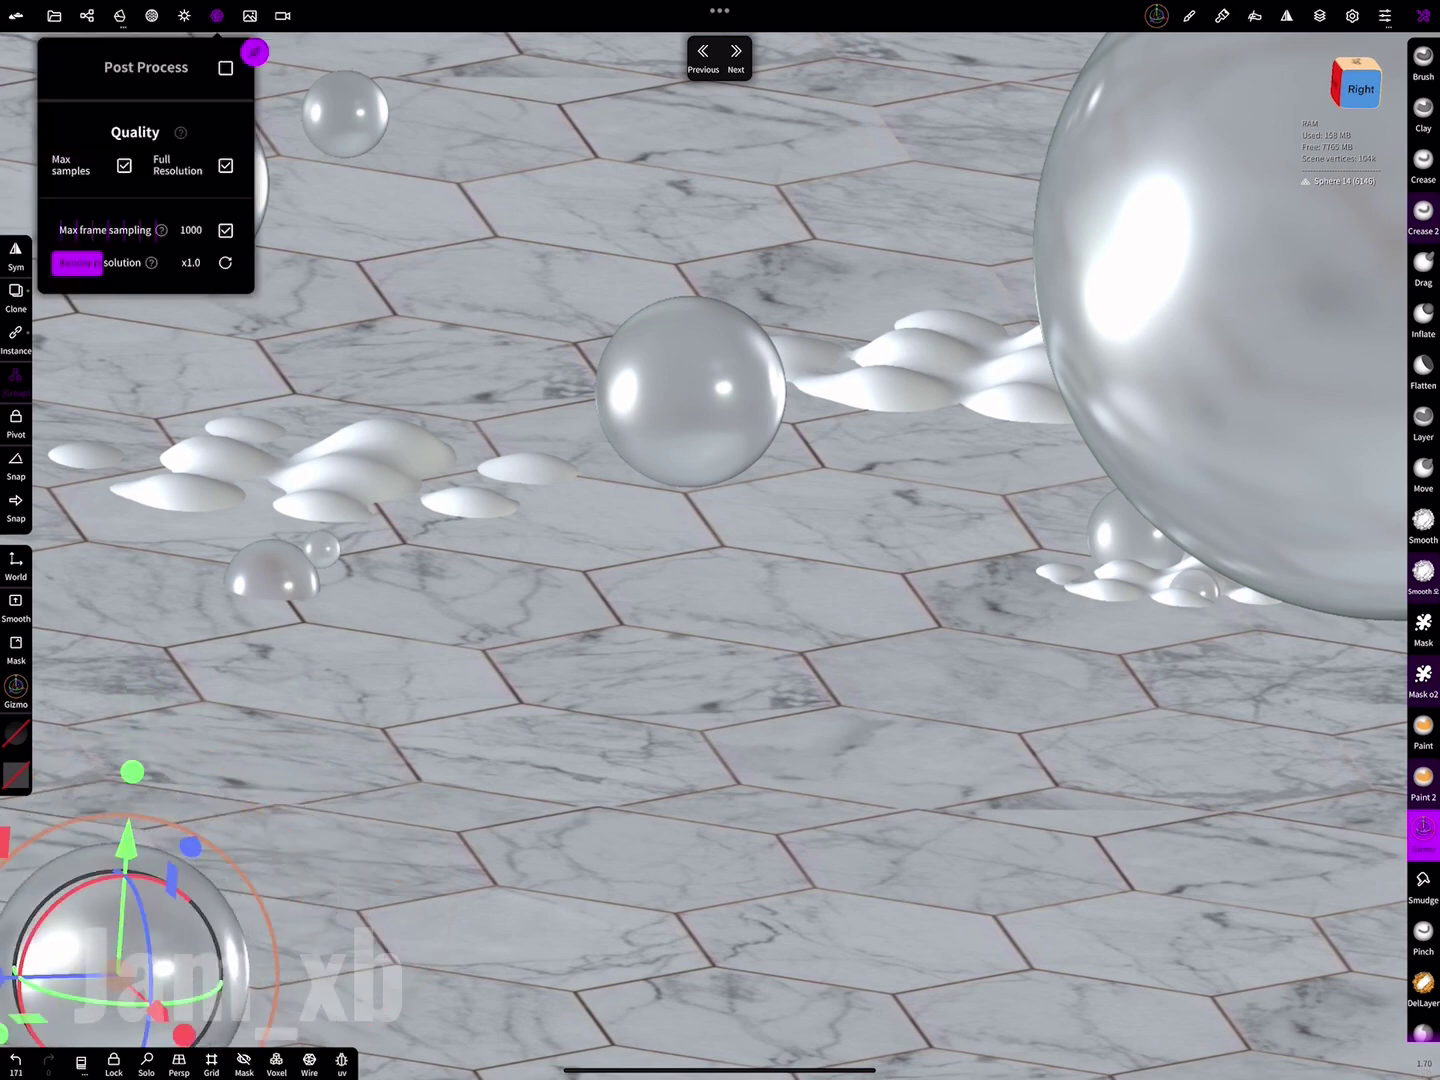
{"action": "left_click", "coordinate": [225, 68]}
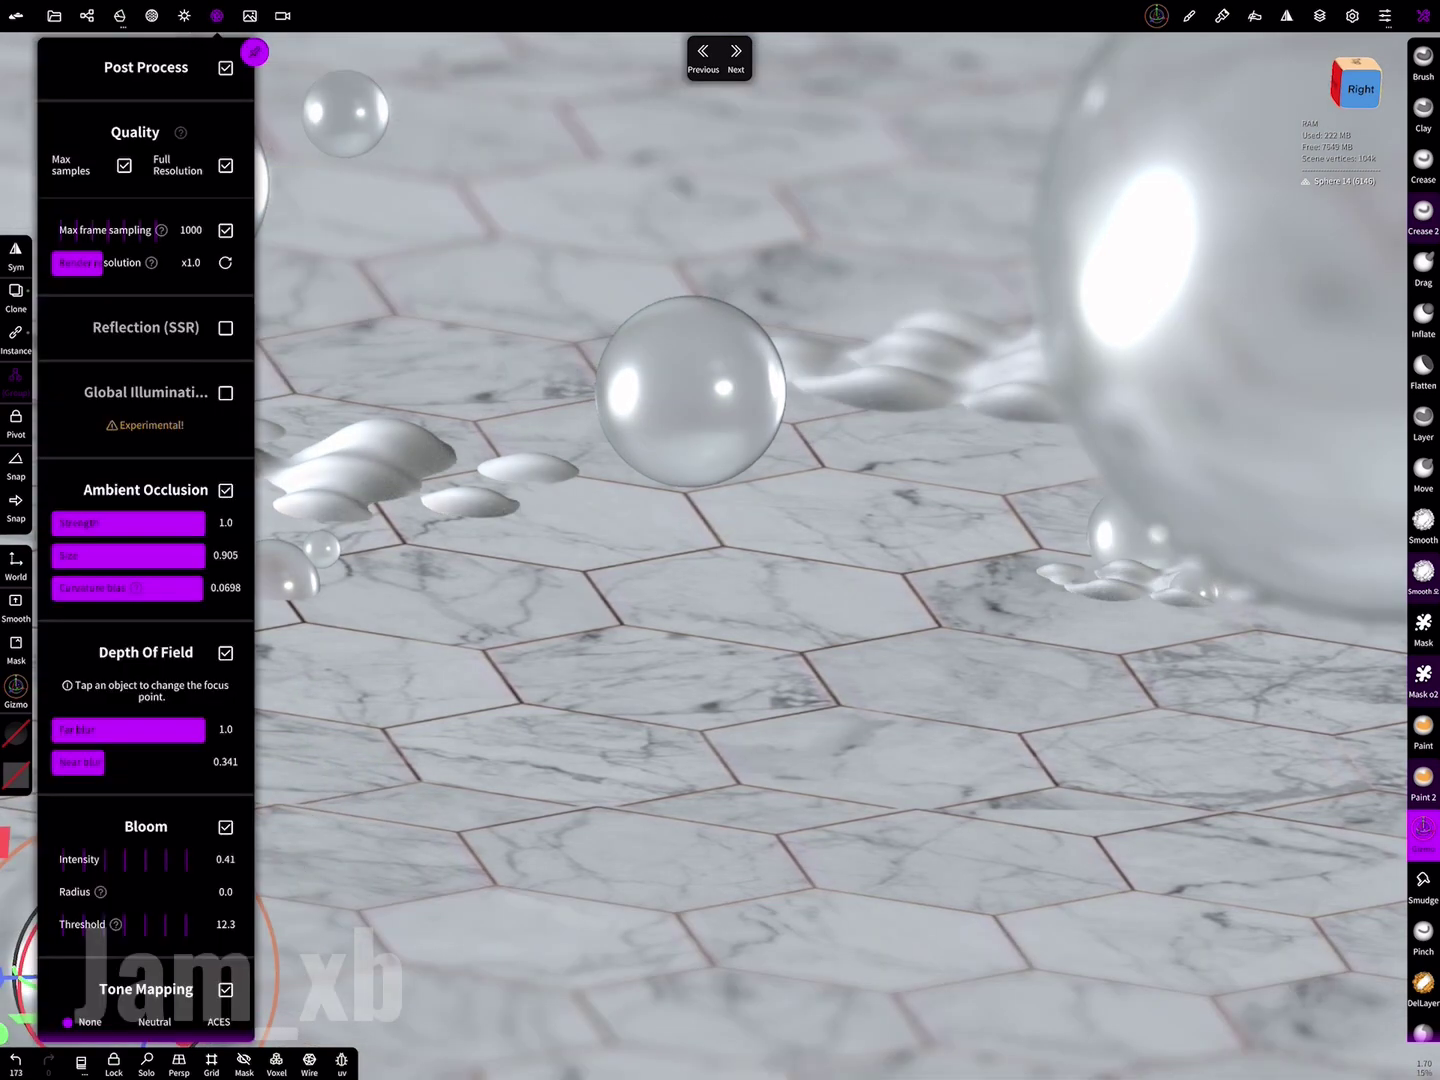
{"action": "left_click", "coordinate": [225, 230]}
{"action": "left_click", "coordinate": [225, 490]}
{"action": "left_click", "coordinate": [225, 555]}
{"action": "left_click", "coordinate": [225, 620]}
{"action": "left_click", "coordinate": [225, 685]}
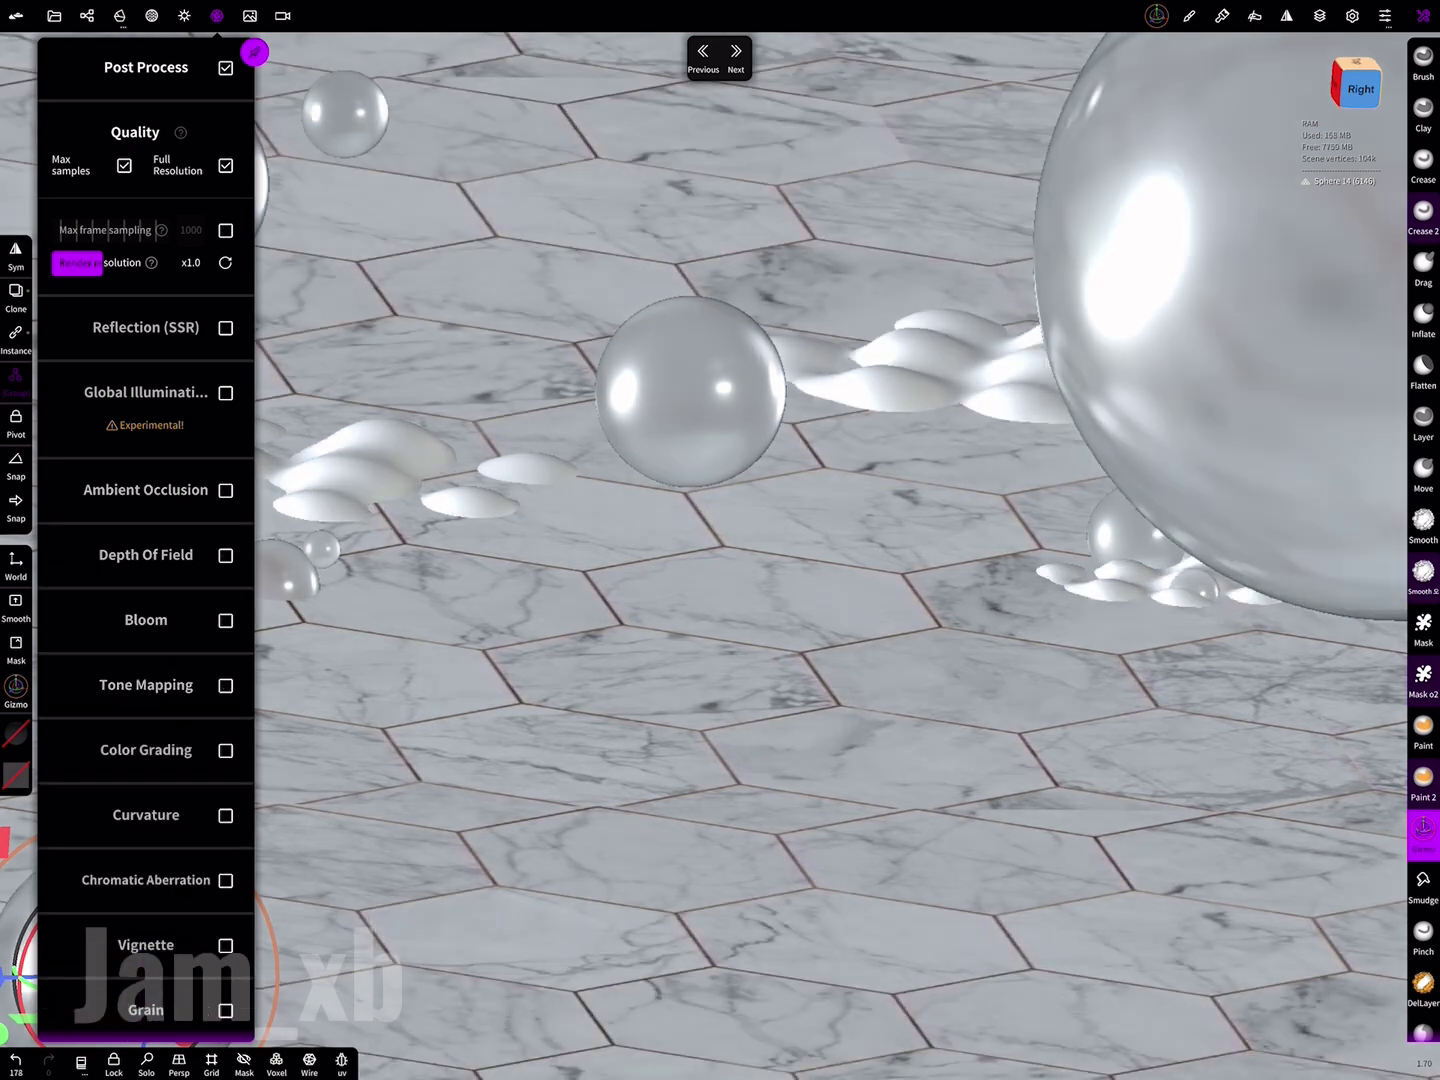
{"action": "scroll", "coordinate": [146, 530], "scroll_direction": "down", "scroll_amount": 5}
{"action": "scroll", "coordinate": [146, 529], "scroll_direction": "up", "scroll_amount": 5}
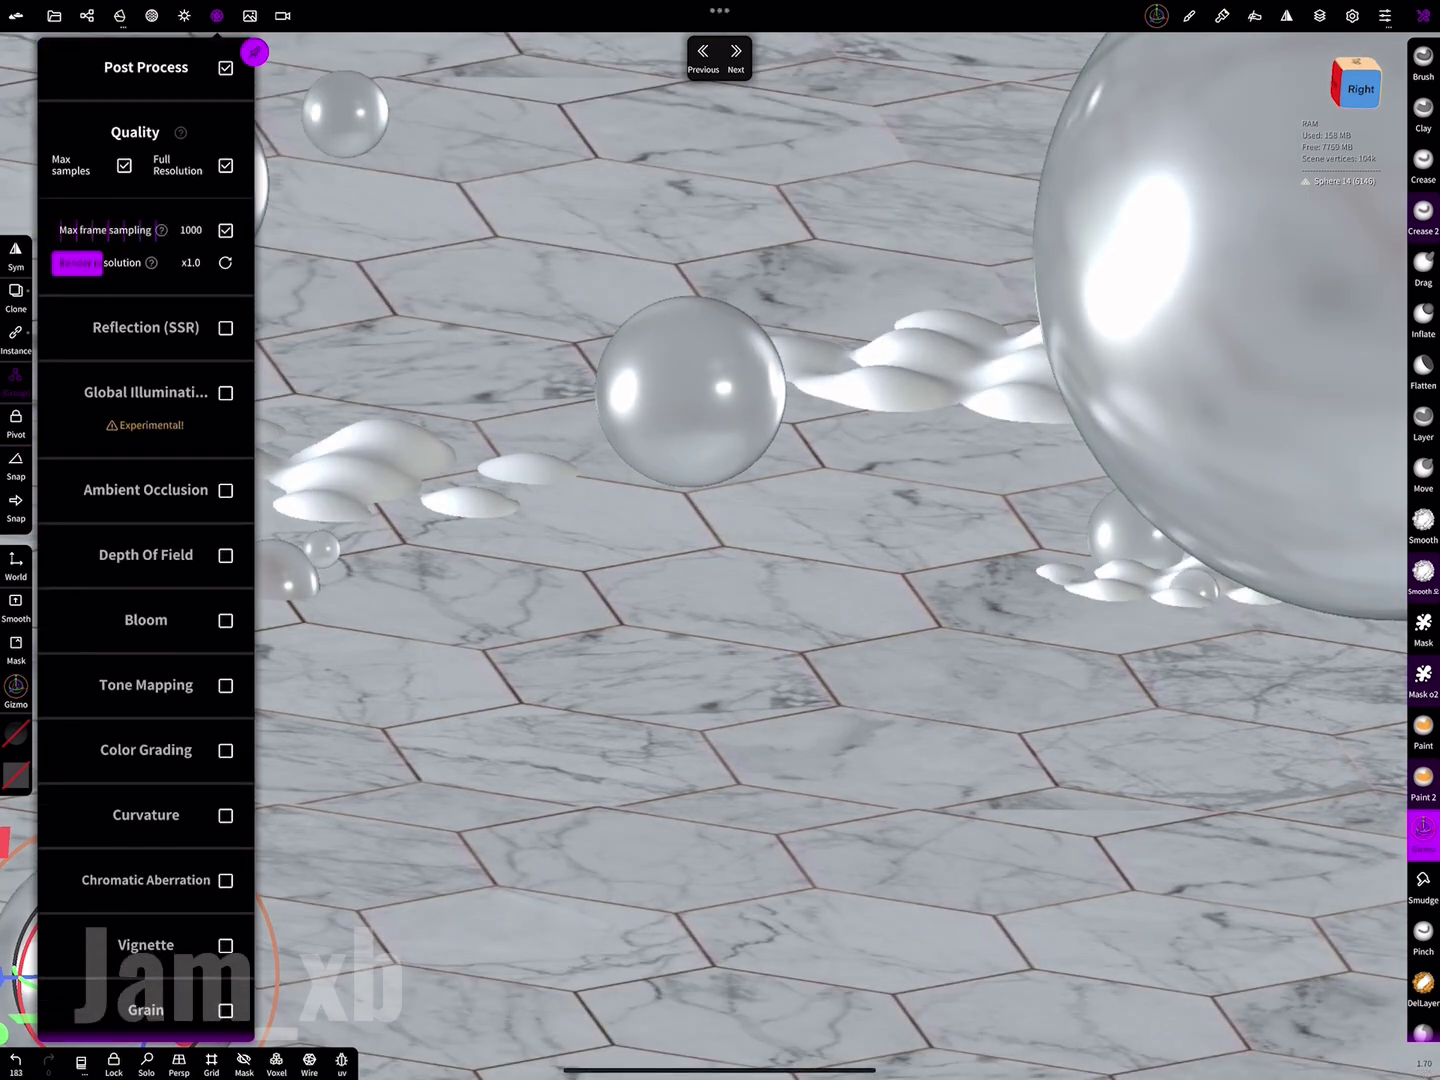
{"action": "left_click", "coordinate": [225, 329]}
- Turn on ambient occlusion with reduced size and lower curvature bias, leaving global illumination off
{"action": "scroll", "coordinate": [146, 530], "scroll_direction": "down", "scroll_amount": 1}
{"action": "scroll", "coordinate": [147, 530], "scroll_direction": "down", "scroll_amount": 2}
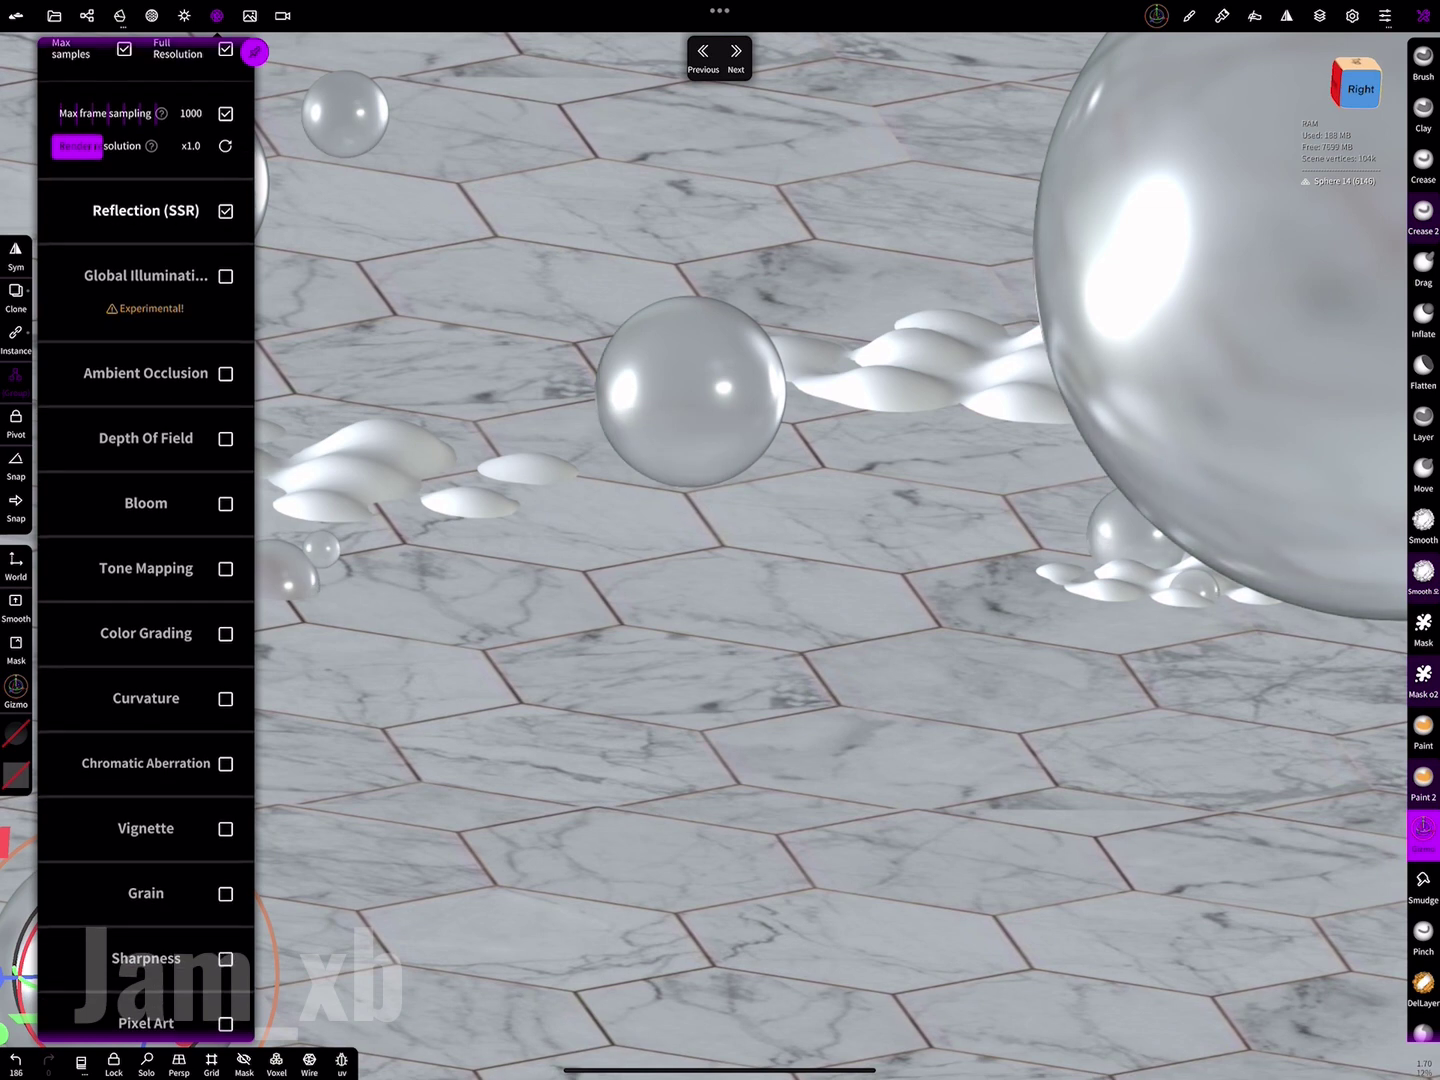
{"action": "left_click", "coordinate": [225, 275]}
{"action": "left_click", "coordinate": [225, 275]}
{"action": "scroll", "coordinate": [147, 530], "scroll_direction": "down", "scroll_amount": 1}
{"action": "left_click", "coordinate": [225, 317]}
{"action": "left_click_drag", "start_coordinate": [180, 382], "coordinate": [100, 382]}
{"action": "mouse_move", "coordinate": [180, 414]}
{"action": "left_mouse_down"}
{"action": "mouse_move", "coordinate": [55, 414]}
{"action": "mouse_move", "coordinate": [120, 381]}
{"action": "mouse_move", "coordinate": [100, 349]}
{"action": "left_mouse_up"}
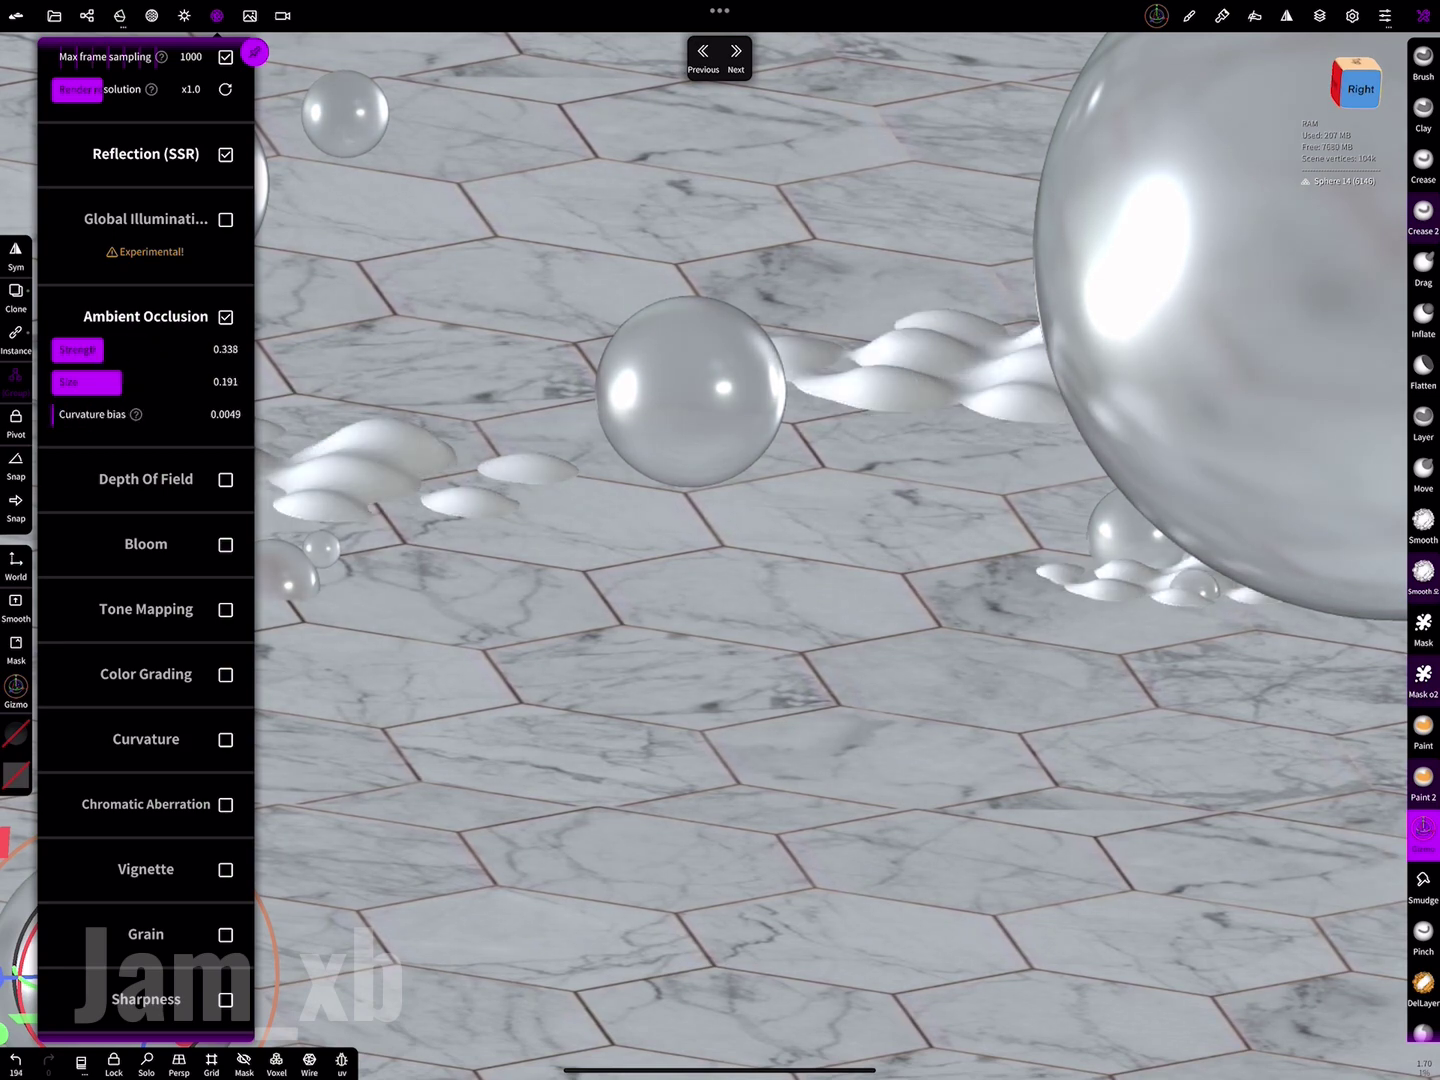
- Turn on depth of field with slightly more near blur, focused on the central bubble
{"action": "scroll", "coordinate": [146, 600], "scroll_direction": "down", "scroll_amount": 2}
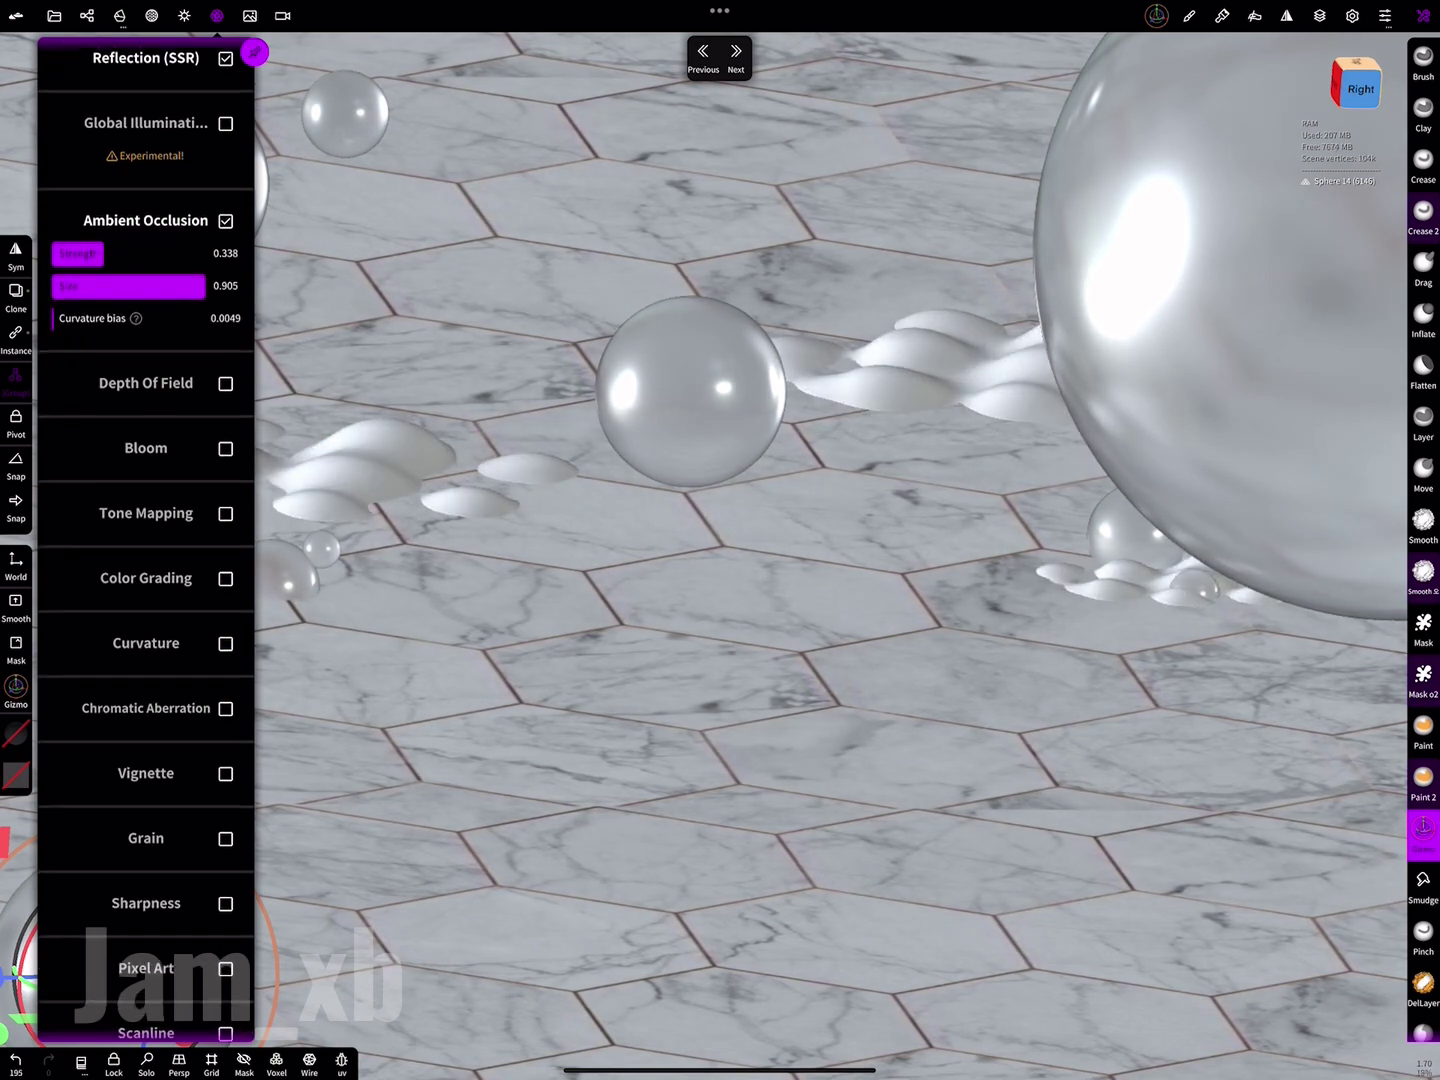
{"action": "left_click", "coordinate": [226, 379]}
{"action": "left_click_drag", "start_coordinate": [104, 488], "coordinate": [107, 488]}
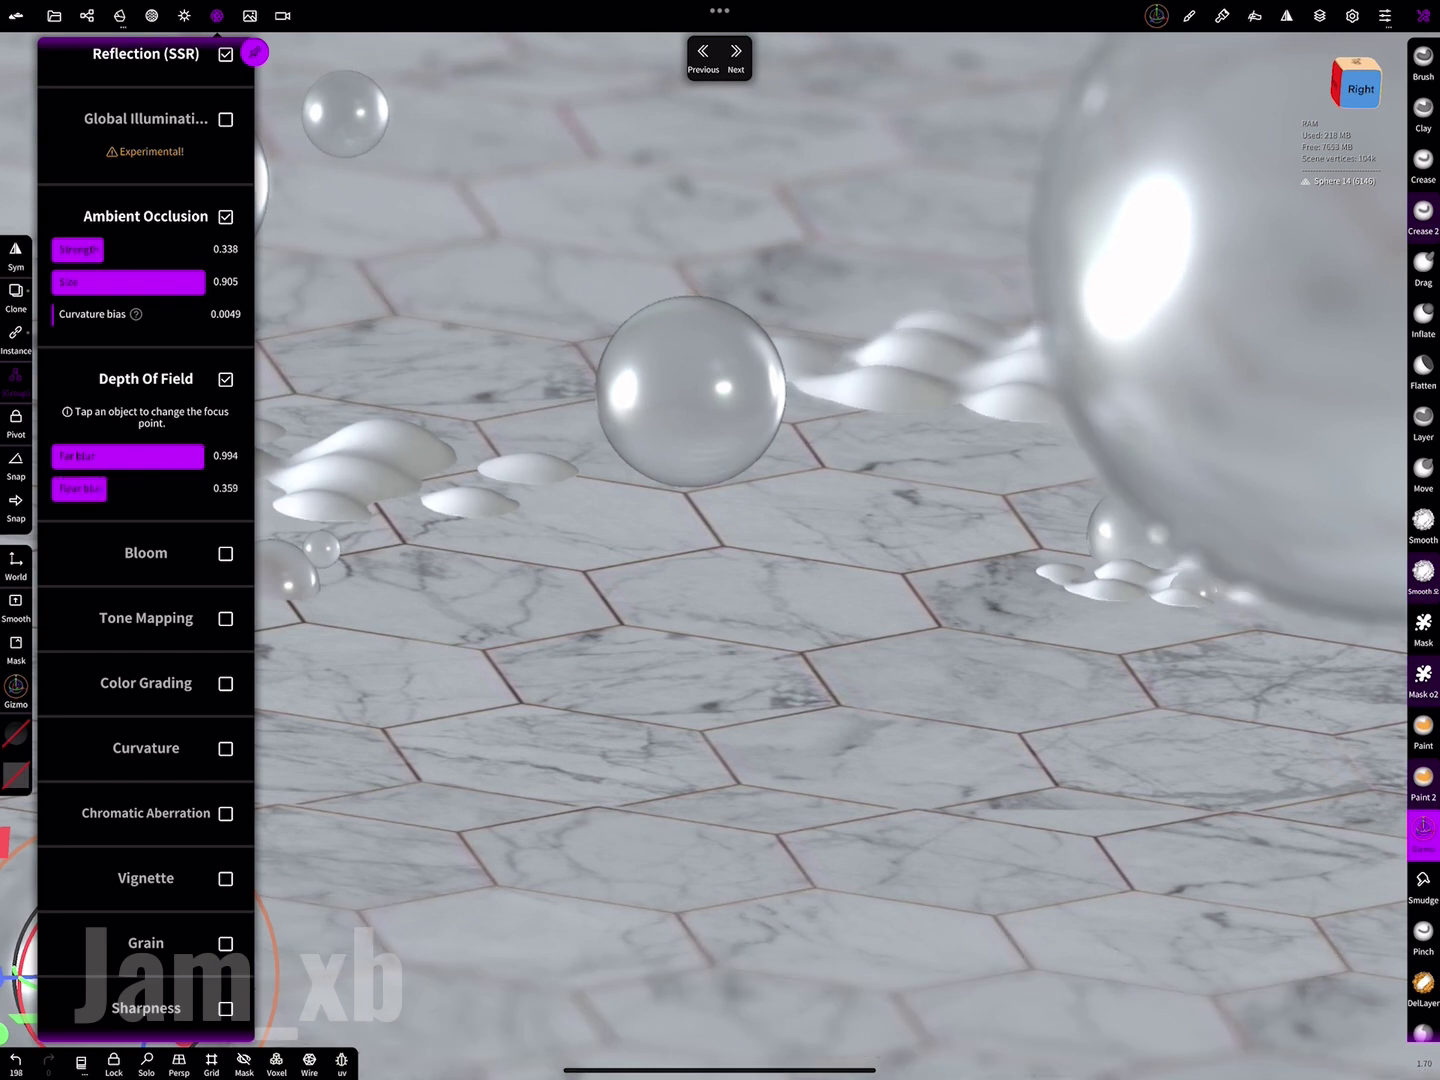
{"action": "left_click", "coordinate": [690, 390]}
{"action": "scroll", "coordinate": [1423, 540], "scroll_direction": "down", "scroll_amount": 5}
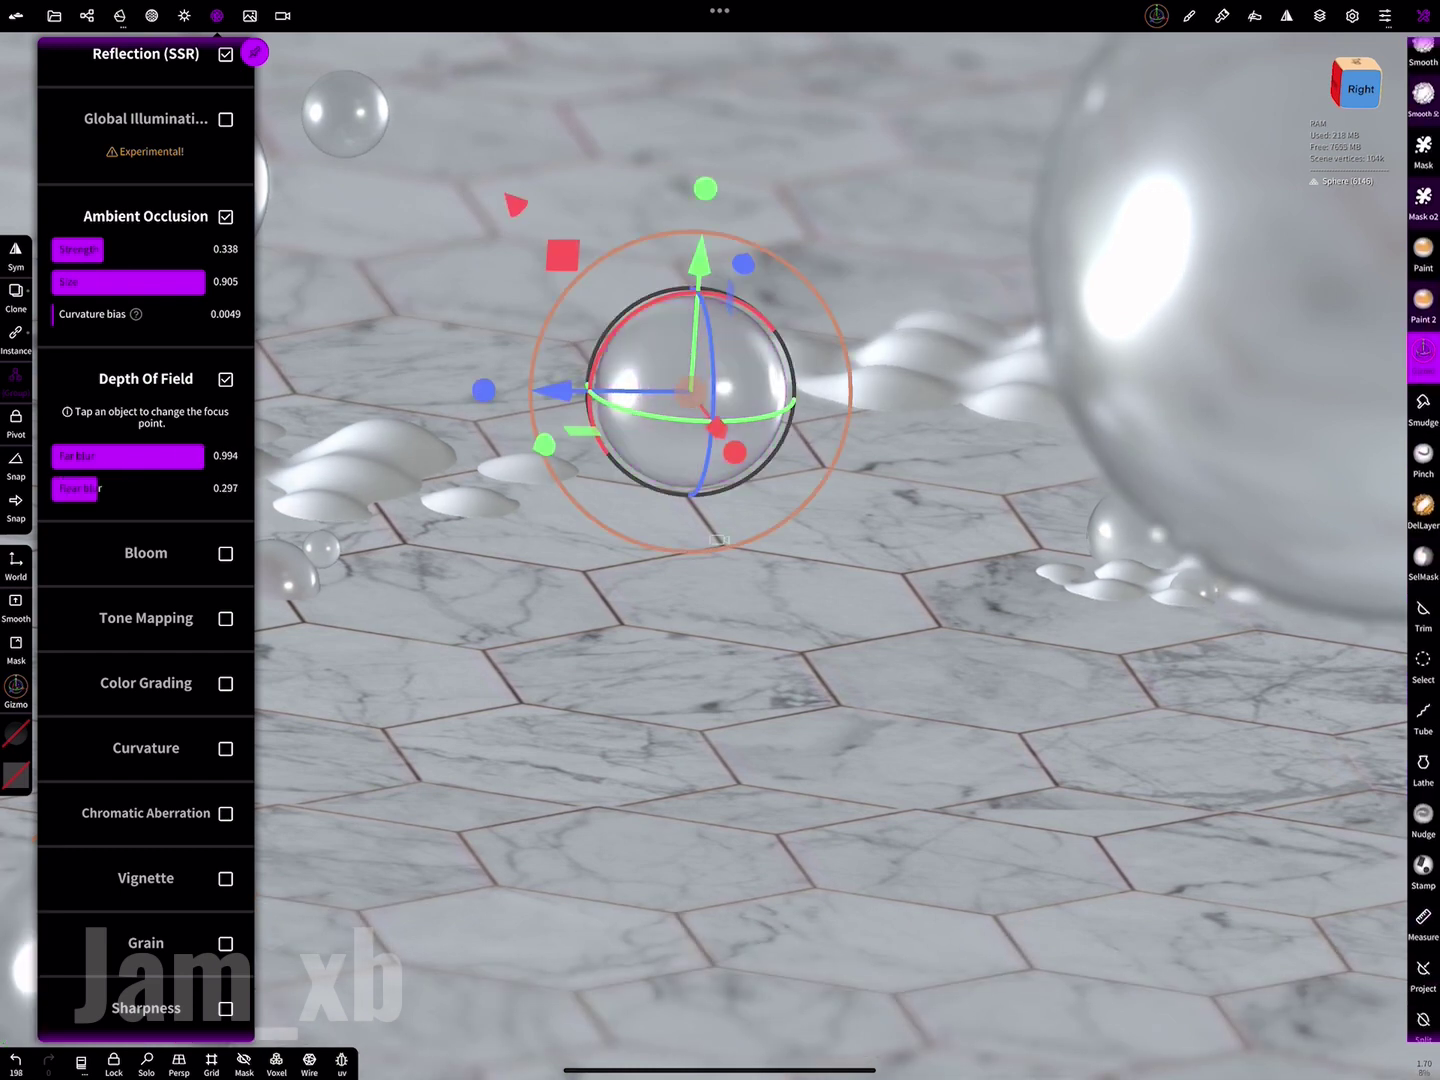
{"action": "scroll", "coordinate": [1423, 541], "scroll_direction": "down", "scroll_amount": 5}
{"action": "left_click", "coordinate": [1423, 965]}
- Turn on bloom with a wider radius
{"action": "scroll", "coordinate": [146, 599], "scroll_direction": "down", "scroll_amount": 2}
{"action": "left_click", "coordinate": [225, 482]}
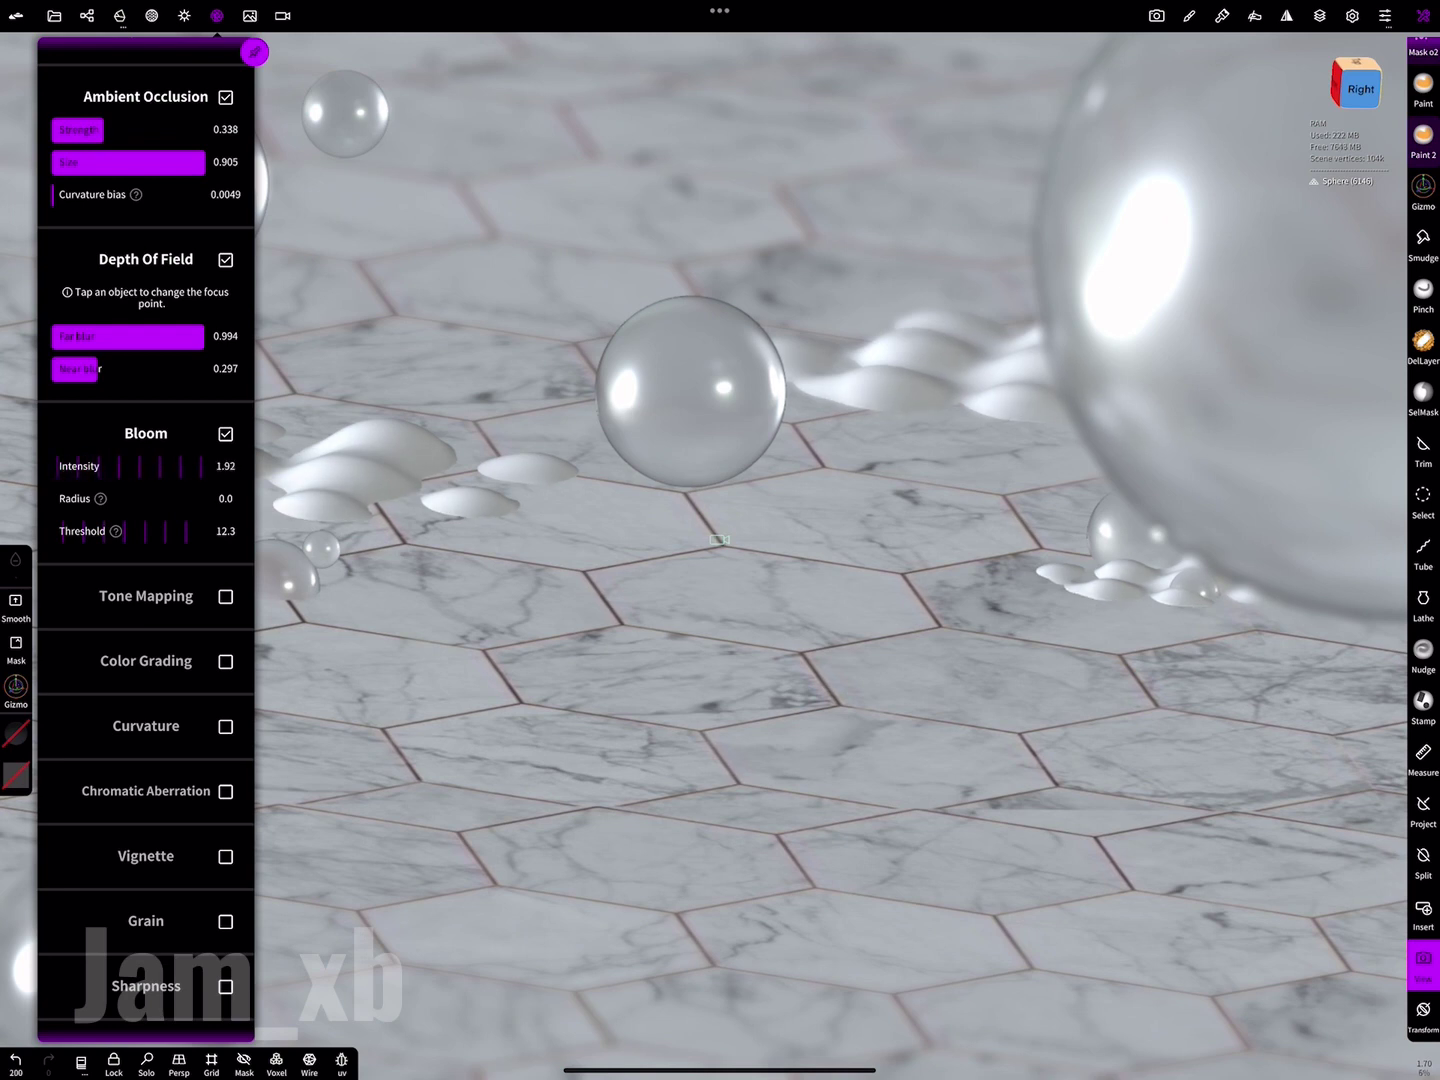
{"action": "left_click_drag", "start_coordinate": [91, 498], "coordinate": [160, 499]}
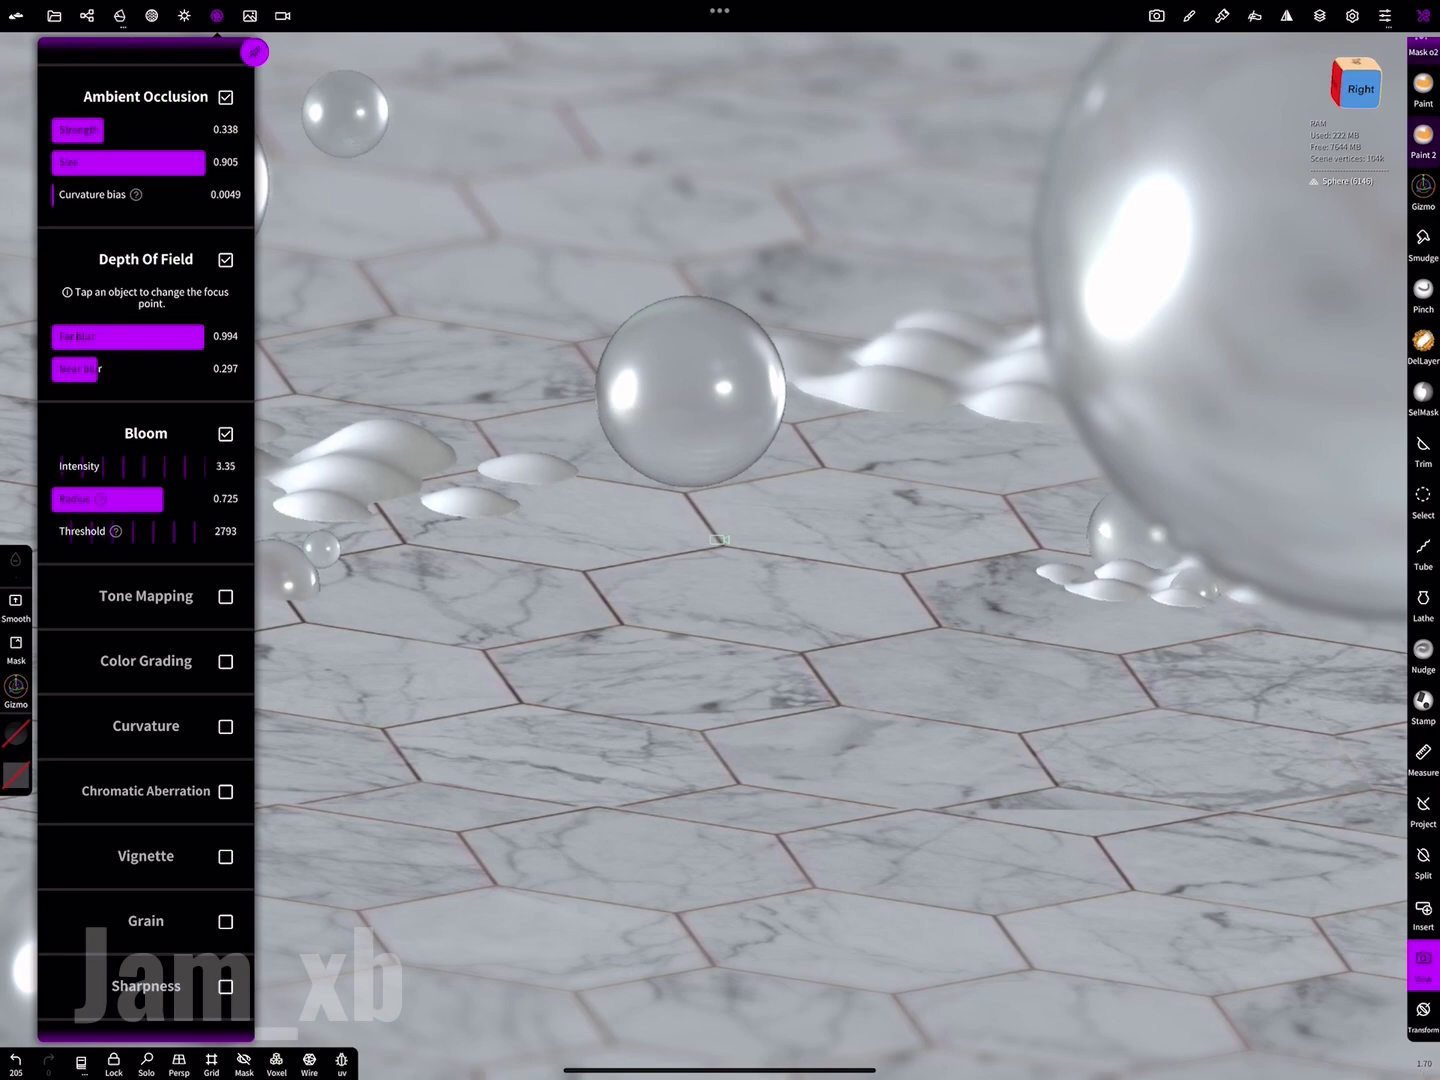
{"action": "scroll", "coordinate": [146, 600], "scroll_direction": "down", "scroll_amount": 3}
- Enable tone mapping with contrast 0.215 and chromatic aberration at strength 1.0, leaving color grading off
{"action": "left_click", "coordinate": [225, 426]}
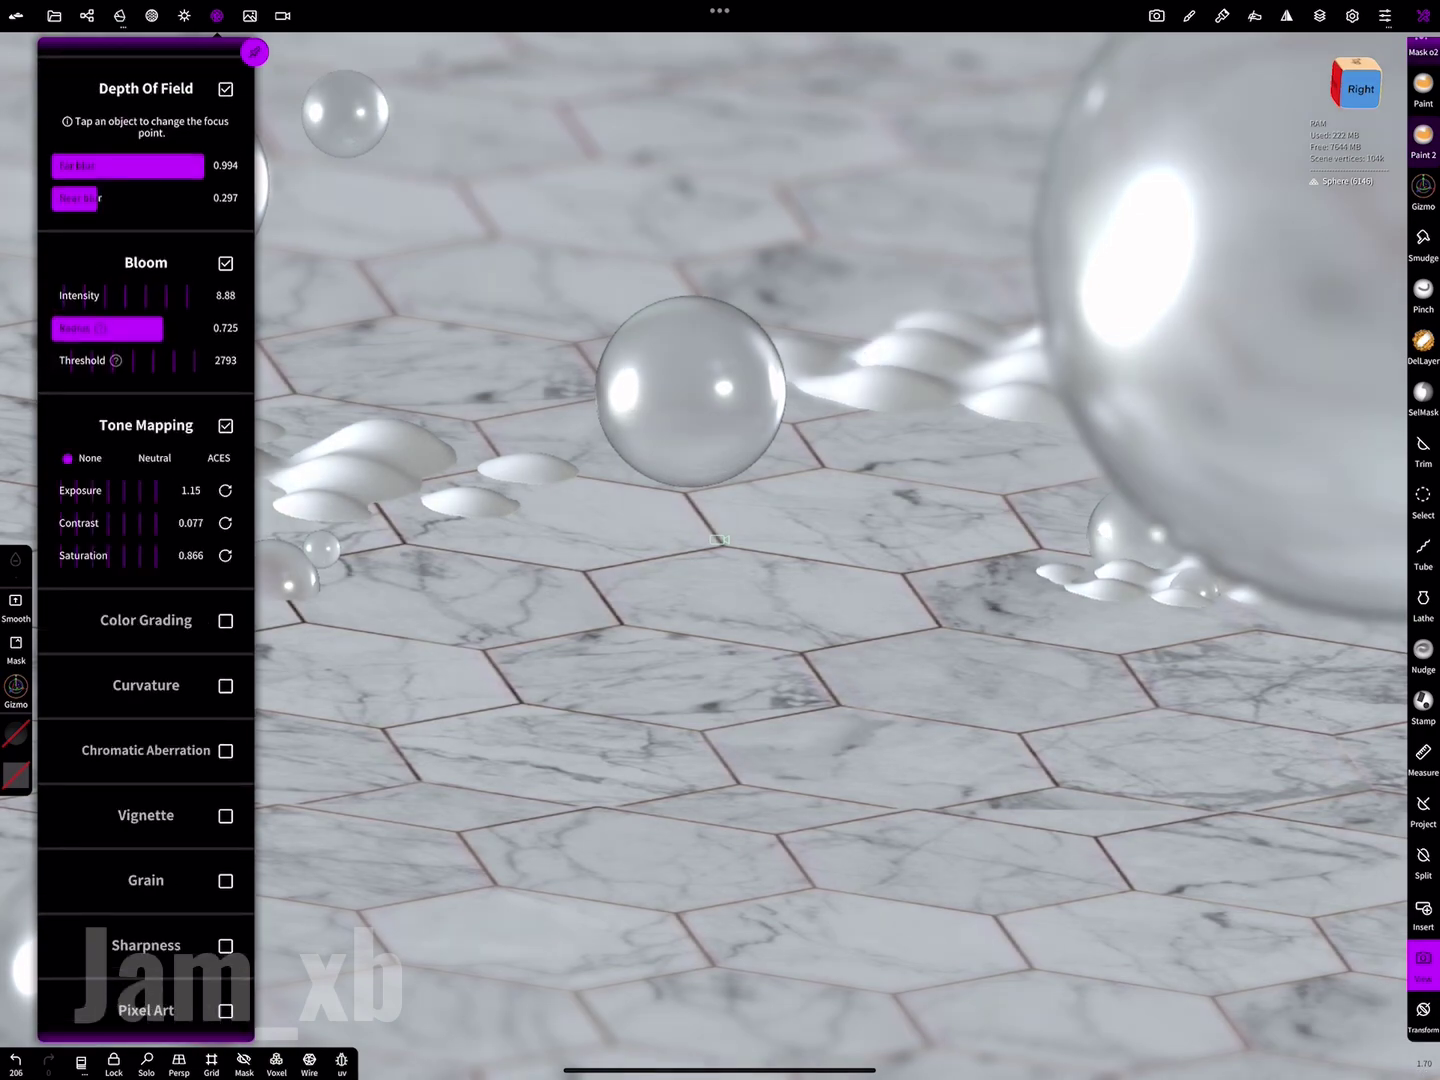
{"action": "mouse_move", "coordinate": [159, 491]}
{"action": "left_mouse_down"}
{"action": "mouse_move", "coordinate": [130, 491]}
{"action": "mouse_move", "coordinate": [149, 522]}
{"action": "mouse_move", "coordinate": [160, 509]}
{"action": "mouse_move", "coordinate": [135, 509]}
{"action": "left_mouse_up"}
{"action": "scroll", "coordinate": [146, 599], "scroll_direction": "down", "scroll_amount": 1}
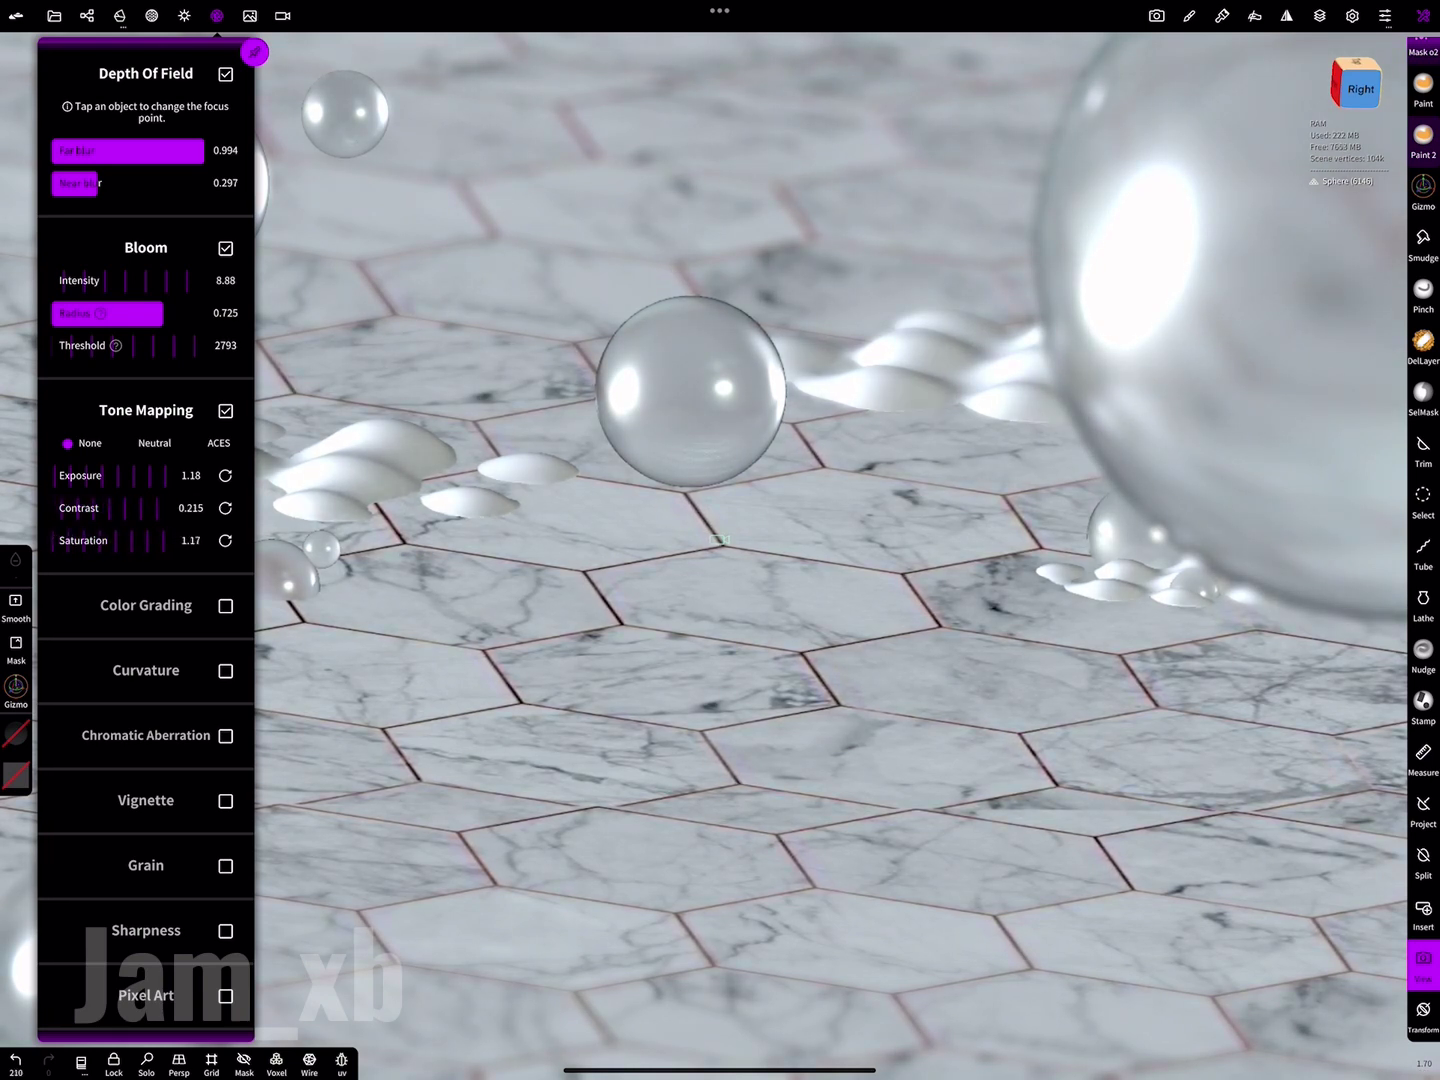
{"action": "scroll", "coordinate": [146, 600], "scroll_direction": "down", "scroll_amount": 2}
{"action": "left_click", "coordinate": [225, 491]}
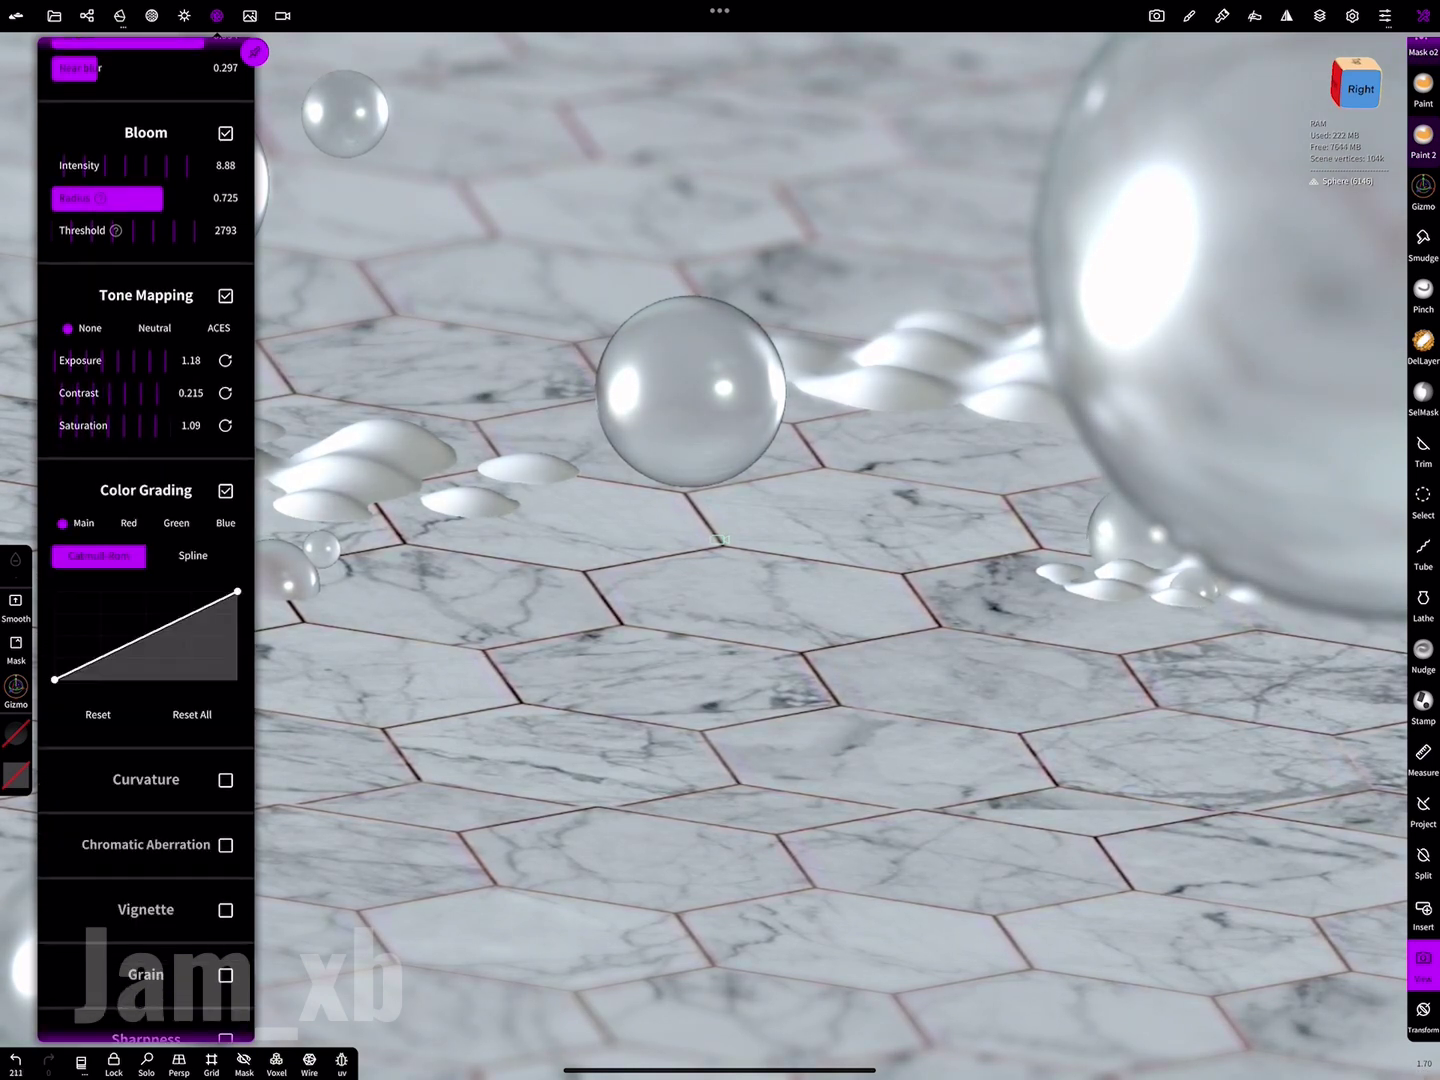
{"action": "left_click", "coordinate": [225, 555]}
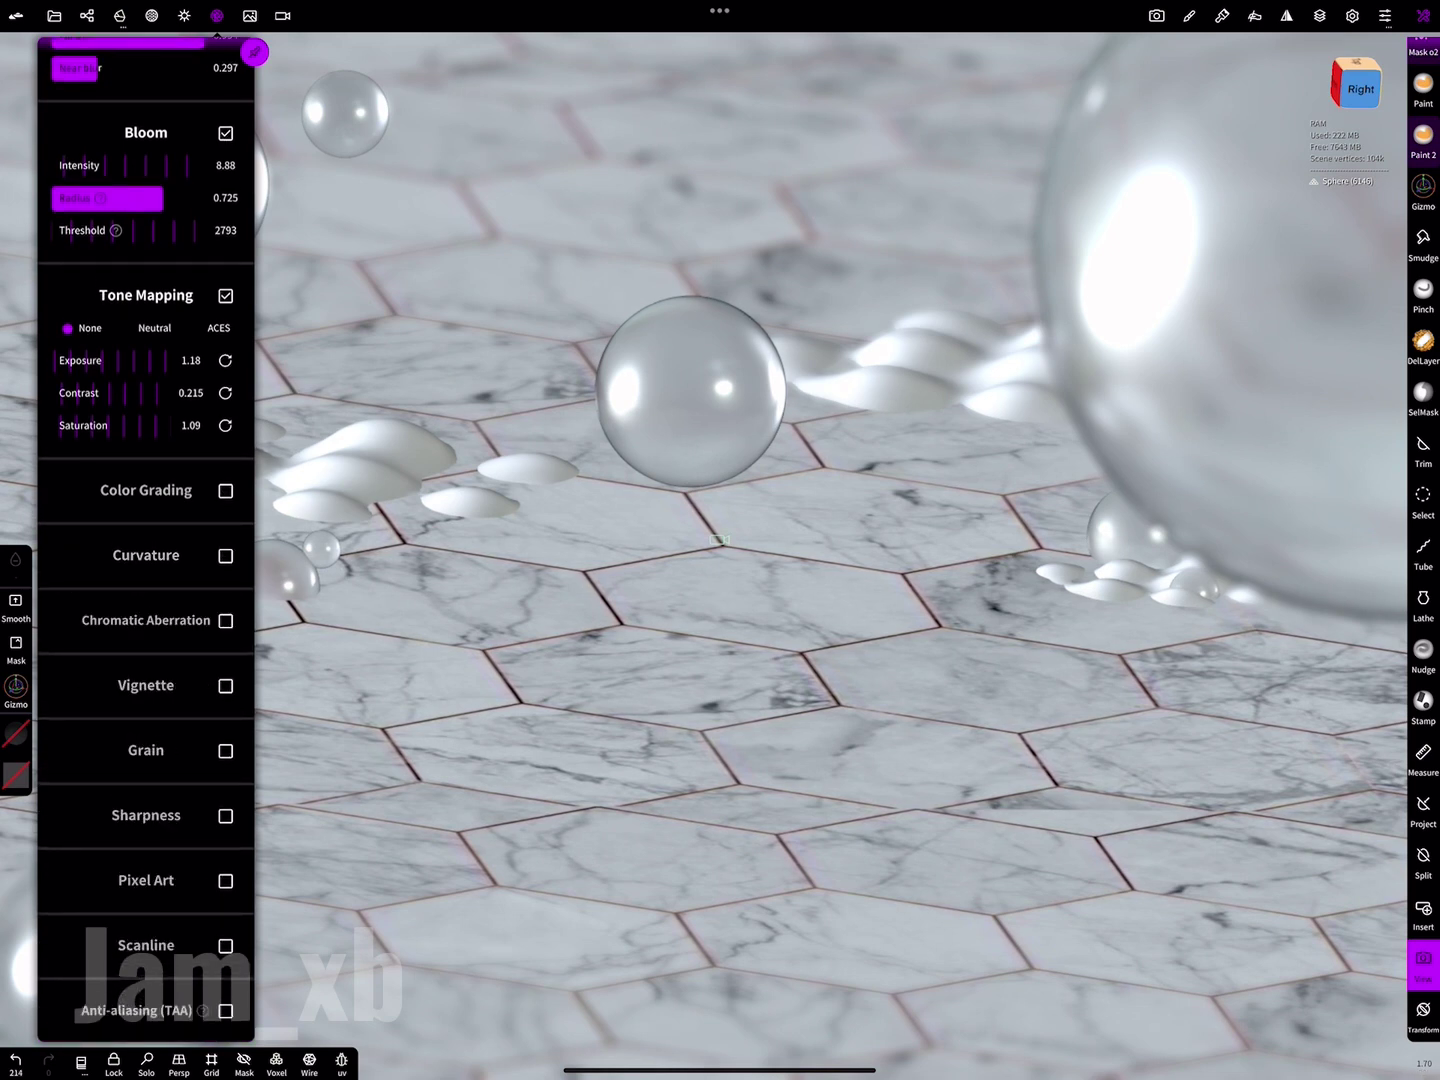
{"action": "left_click", "coordinate": [226, 620]}
{"action": "left_click_drag", "start_coordinate": [121, 653], "coordinate": [205, 652]}
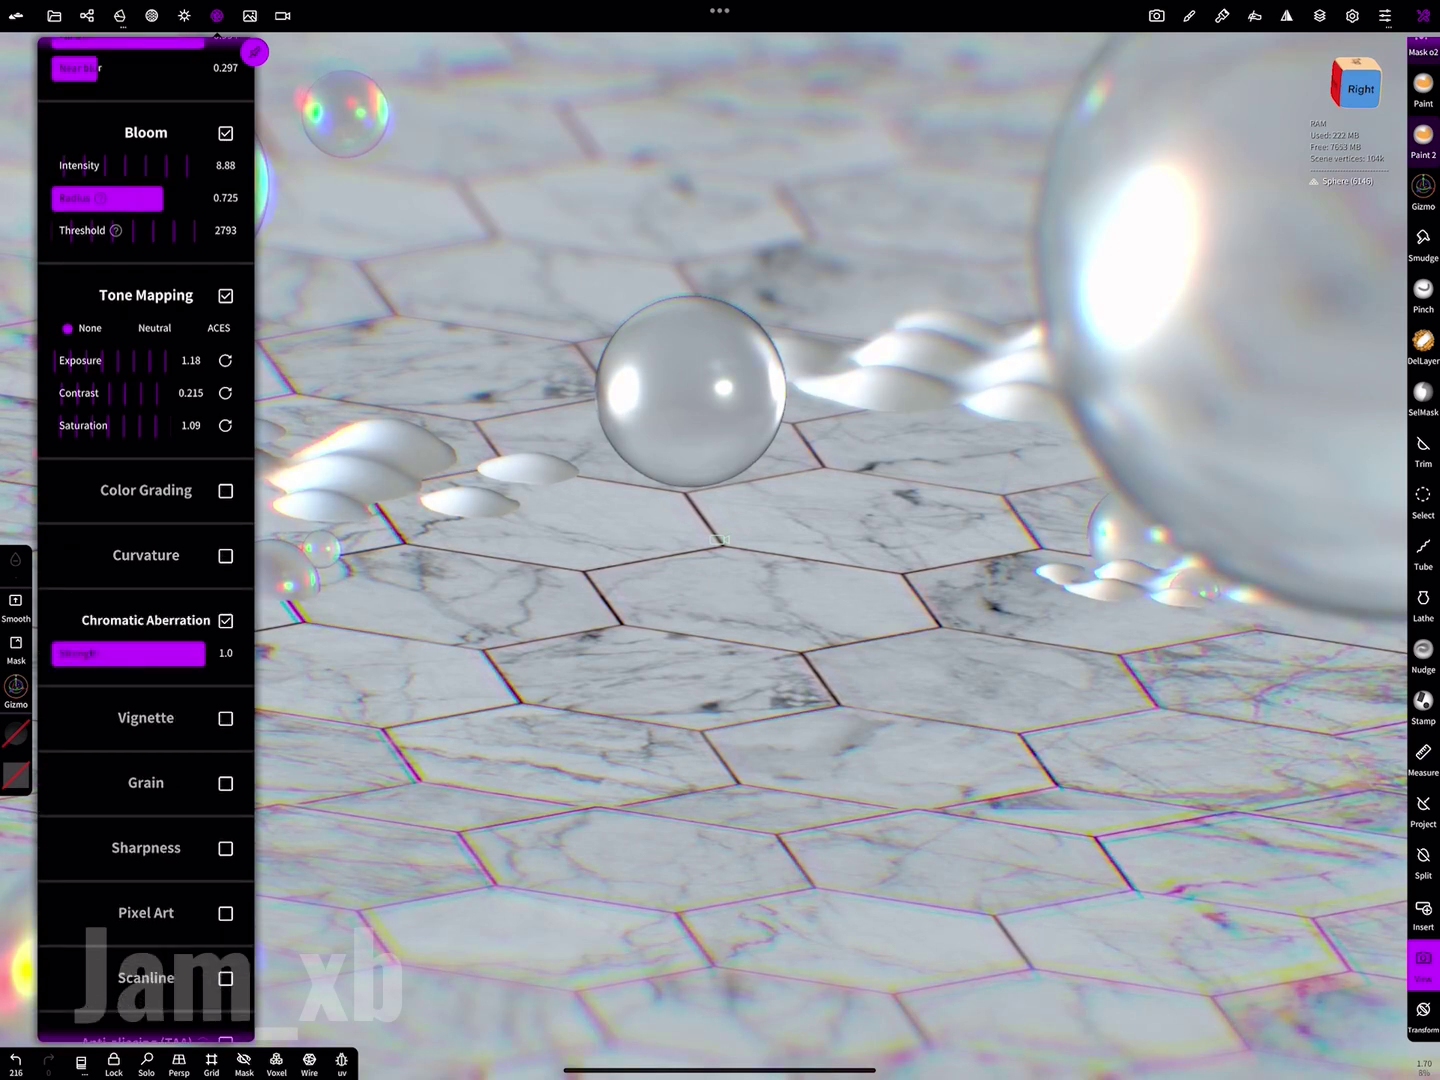
- Add a vignette, close Post Process and bring up the lighting and environment settings
{"action": "scroll", "coordinate": [146, 600], "scroll_direction": "down", "scroll_amount": 1}
{"action": "left_click", "coordinate": [225, 685]}
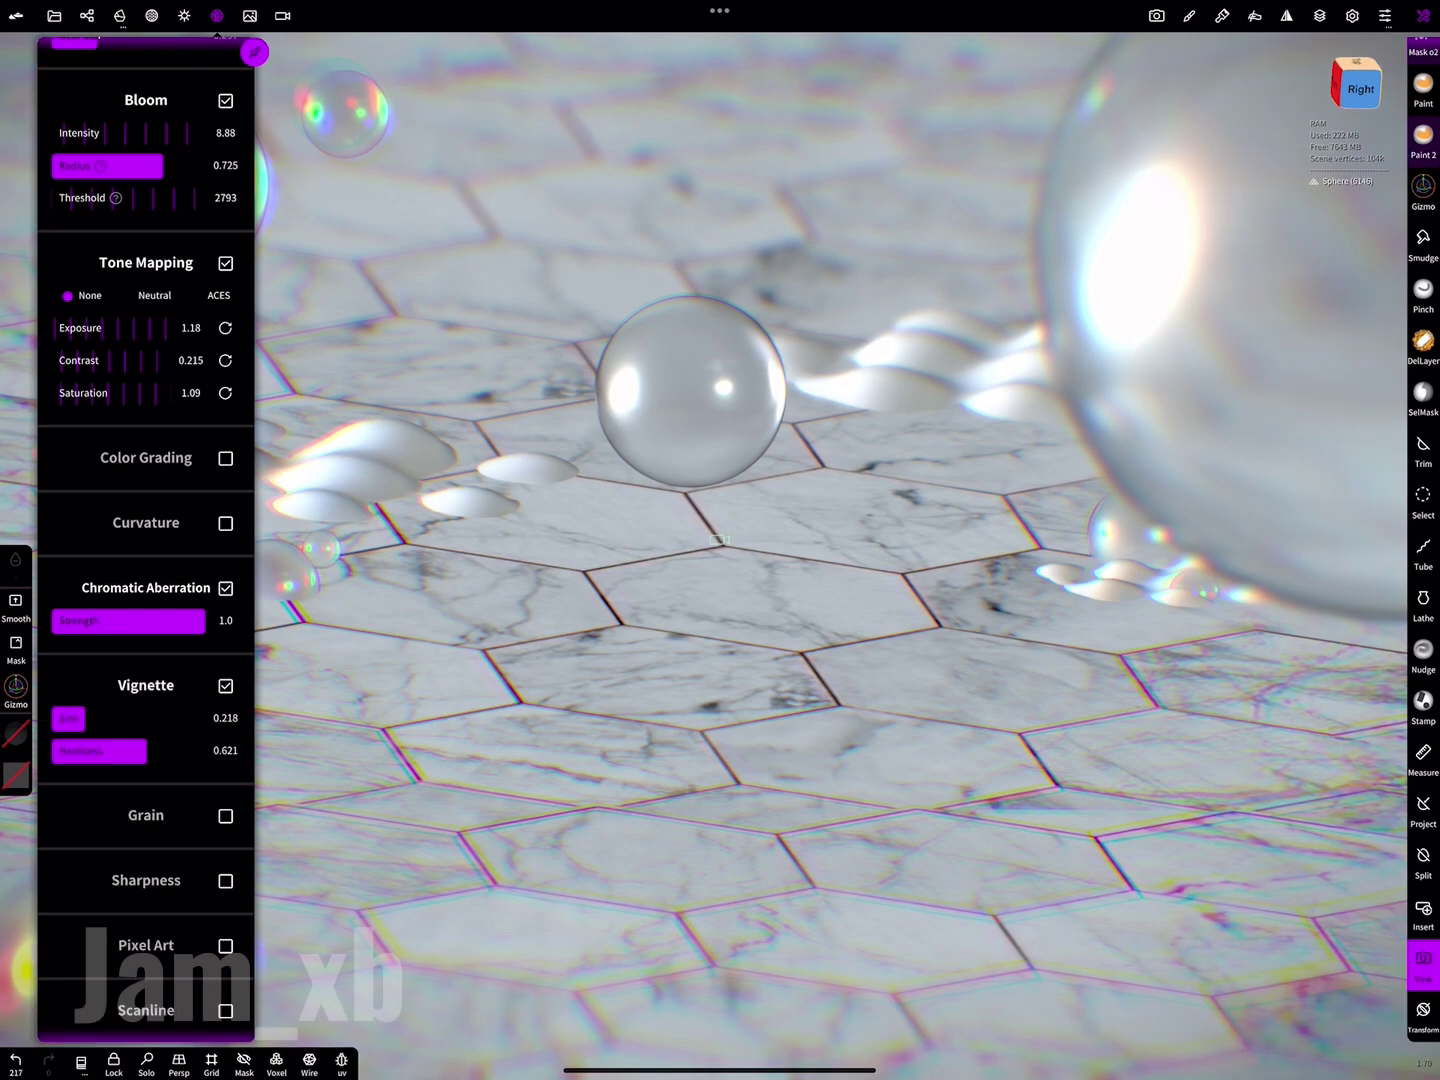
{"action": "left_click", "coordinate": [225, 686]}
{"action": "scroll", "coordinate": [147, 540], "scroll_direction": "up", "scroll_amount": 10}
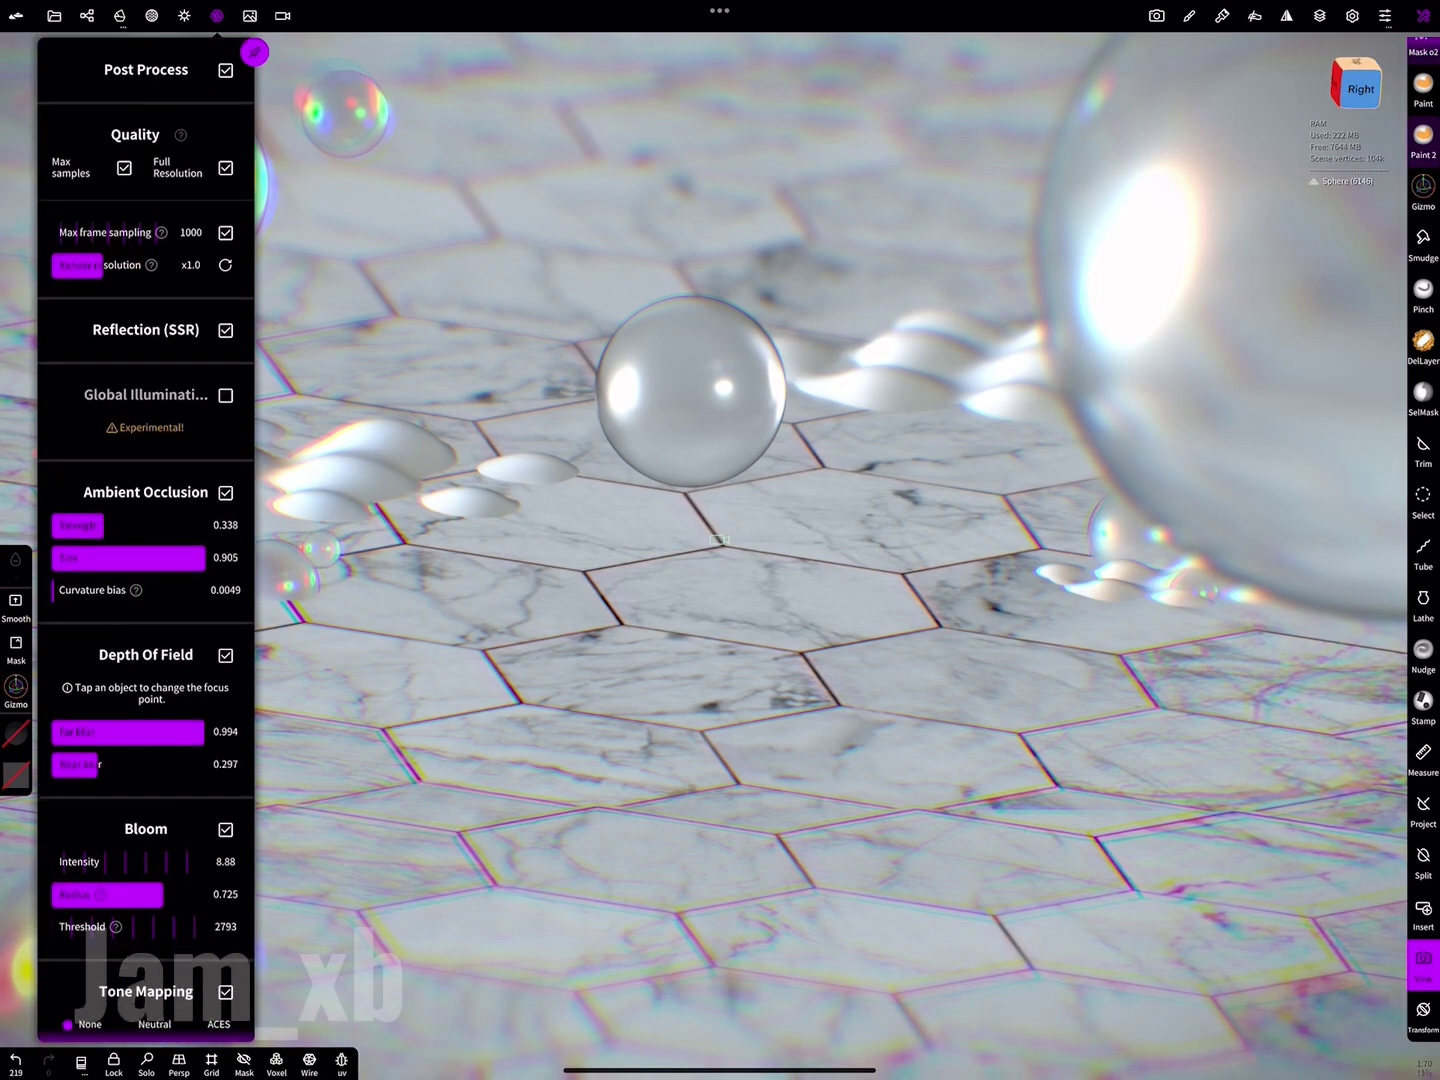
{"action": "left_click", "coordinate": [216, 15]}
{"action": "left_click", "coordinate": [184, 15]}
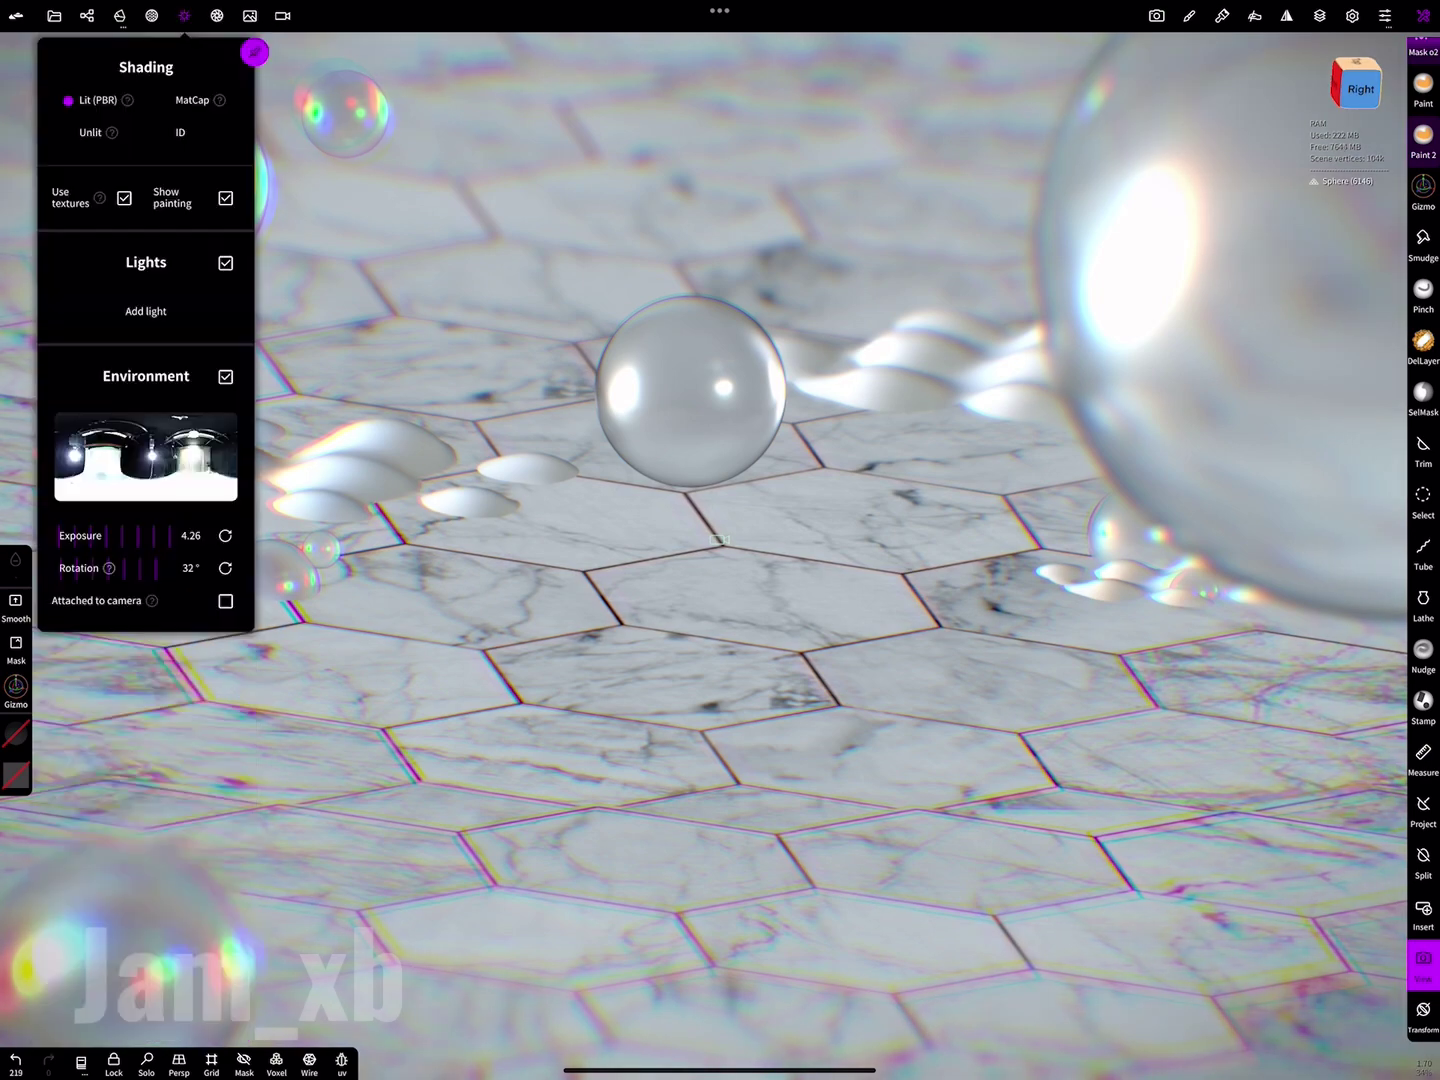
- Add a main light and rotate it to angle the shadows across the floor
{"action": "left_click", "coordinate": [146, 310]}
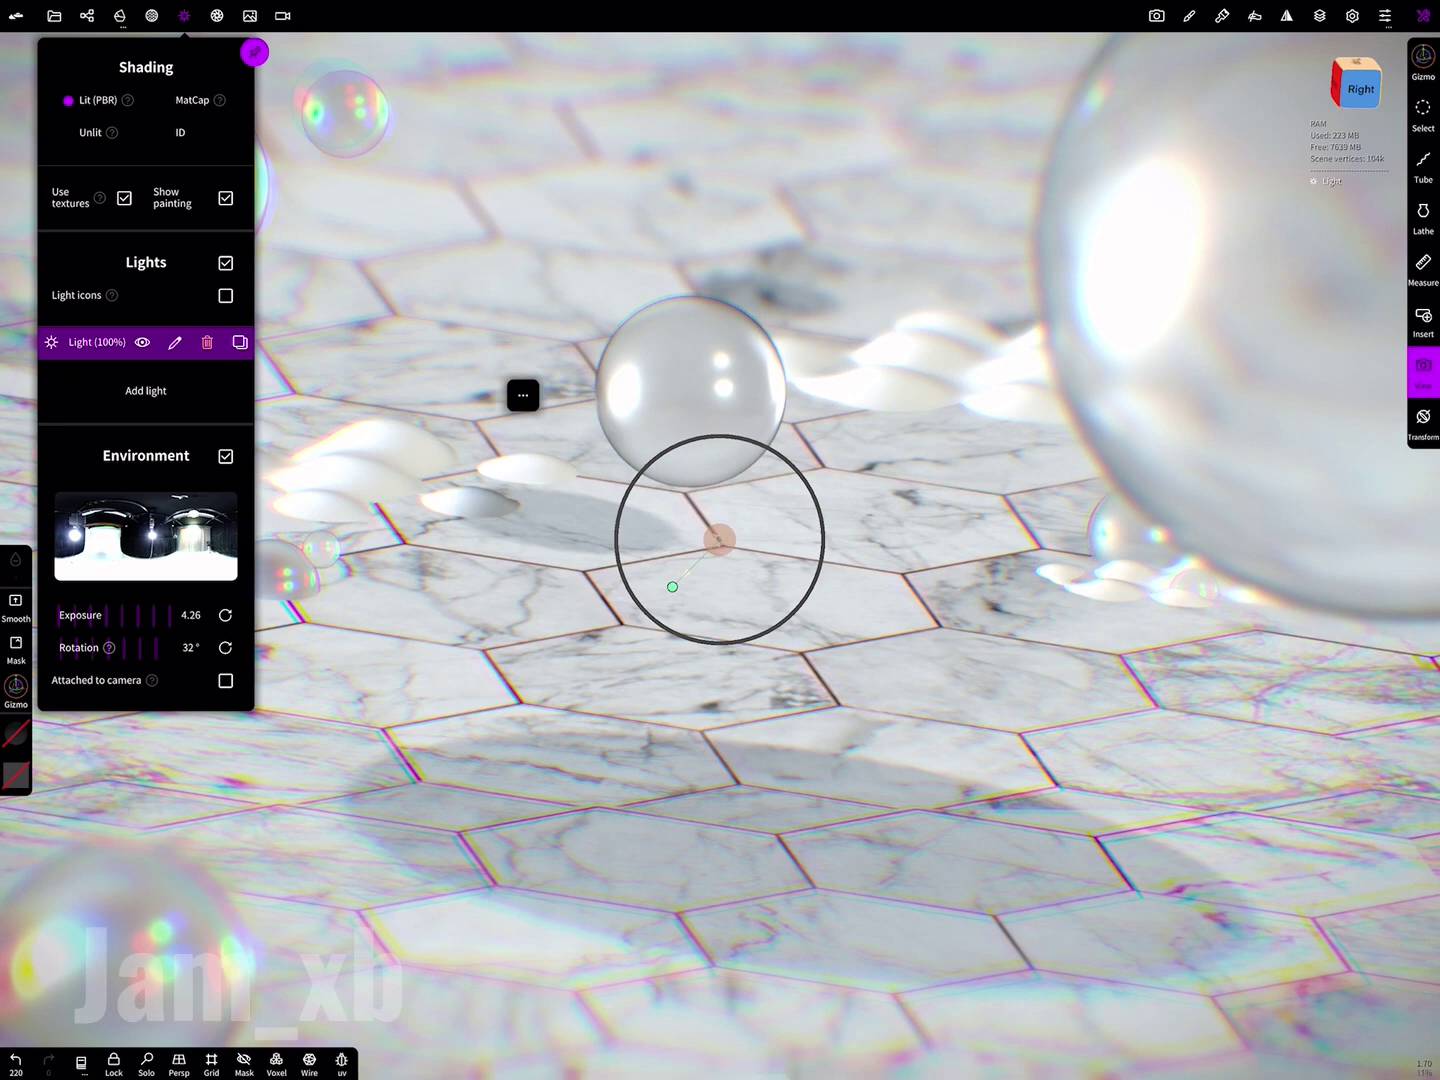
{"action": "left_click", "coordinate": [1424, 60]}
{"action": "mouse_move", "coordinate": [741, 439]}
{"action": "left_mouse_down"}
{"action": "mouse_move", "coordinate": [745, 215]}
{"action": "mouse_move", "coordinate": [841, 360]}
{"action": "left_mouse_up"}
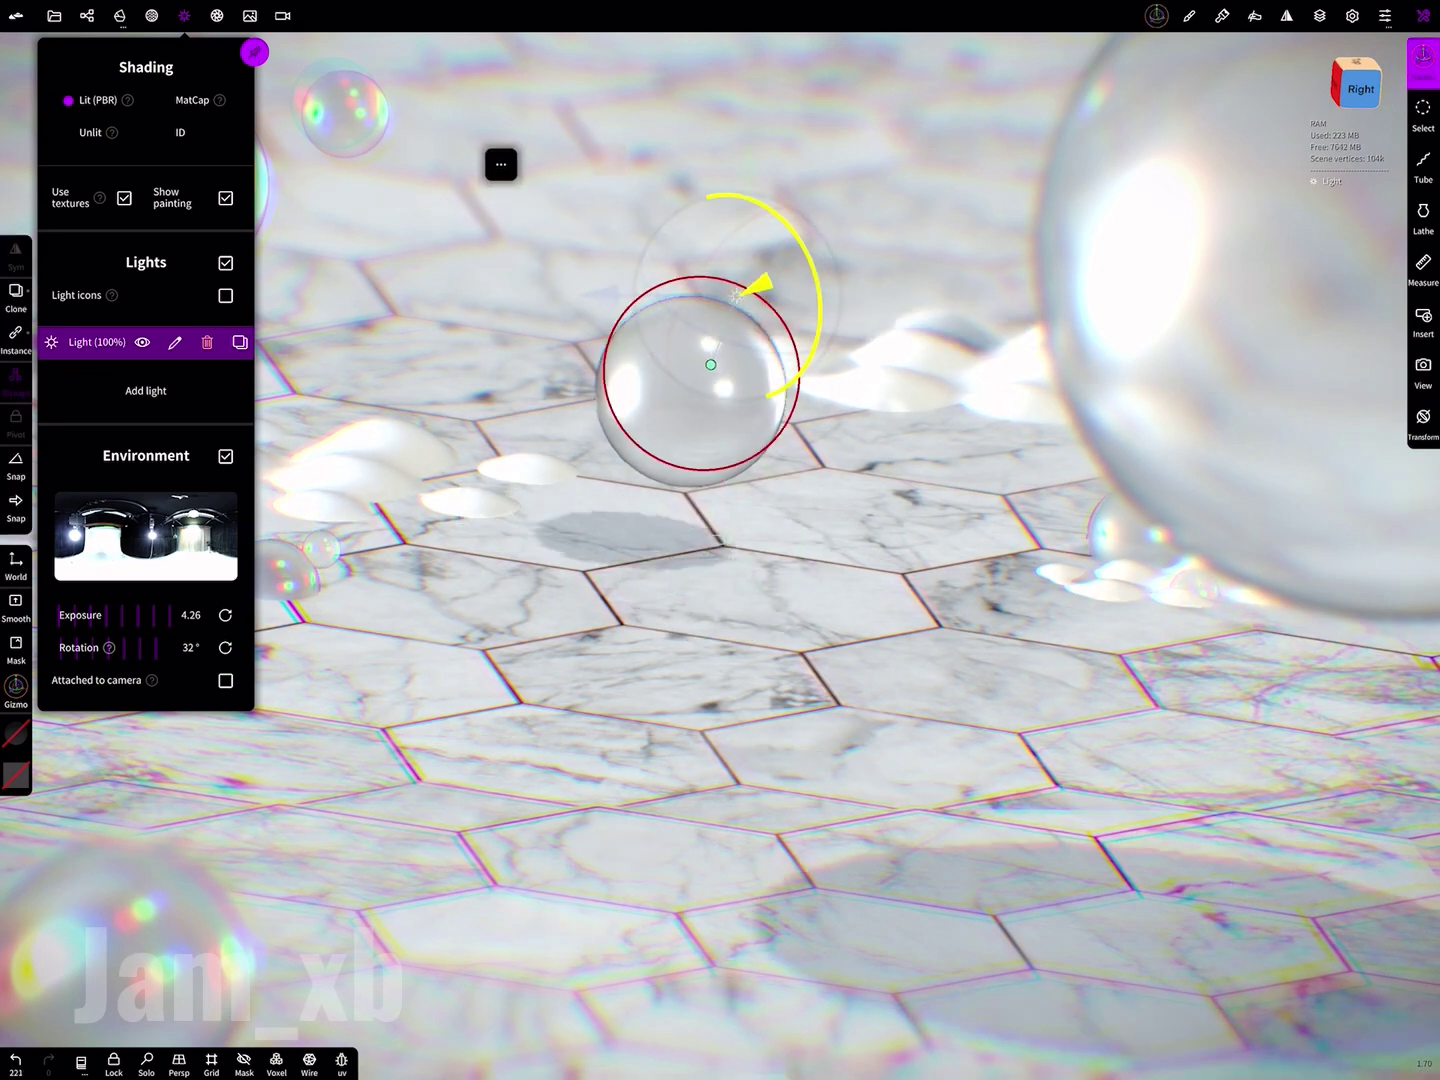
{"action": "left_click_drag", "start_coordinate": [720, 305], "coordinate": [779, 40]}
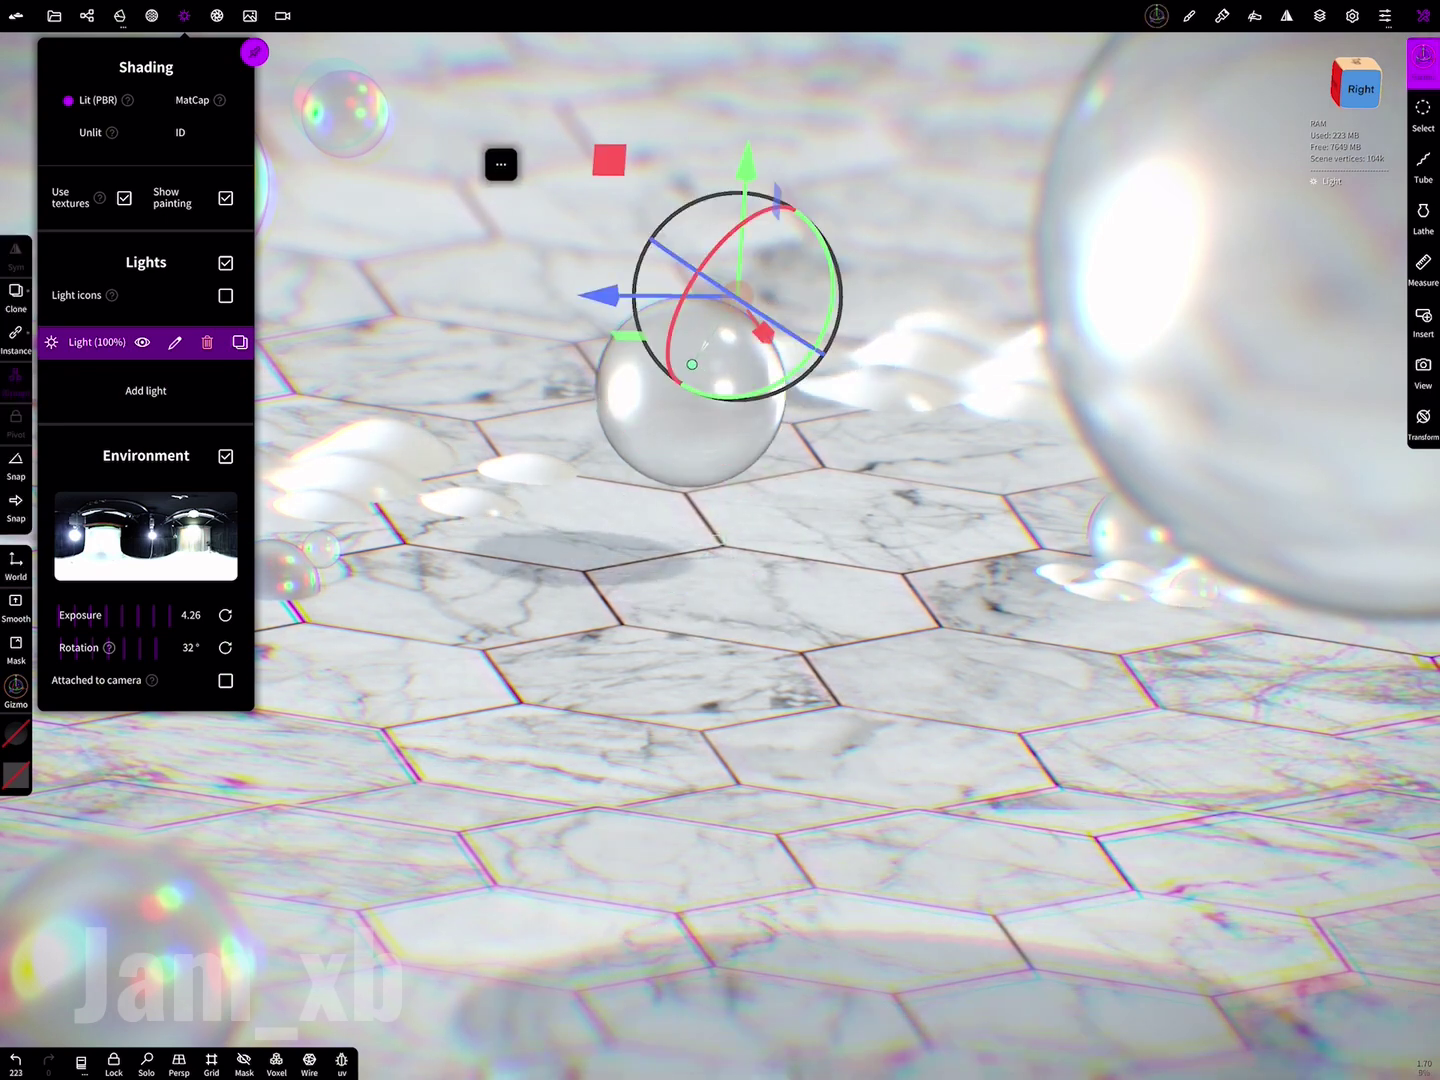
{"action": "left_click", "coordinate": [1355, 67]}
{"action": "left_click_drag", "start_coordinate": [765, 491], "coordinate": [689, 630]}
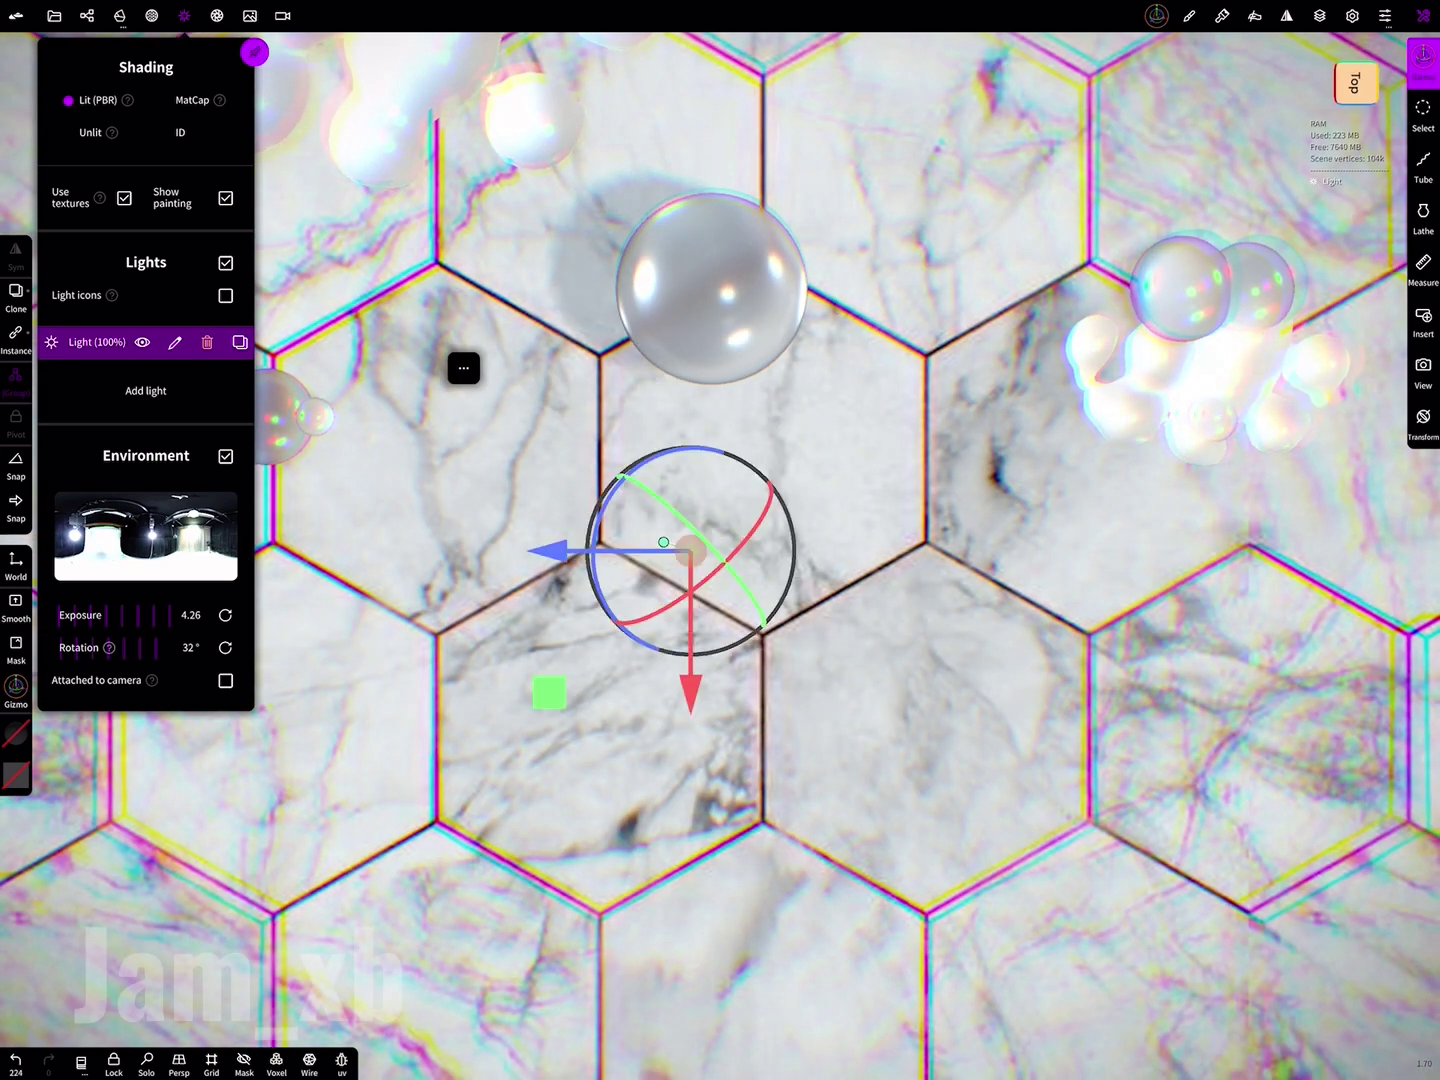
{"action": "left_click_drag", "start_coordinate": [766, 491], "coordinate": [720, 609]}
{"action": "left_click_drag", "start_coordinate": [765, 485], "coordinate": [720, 620]}
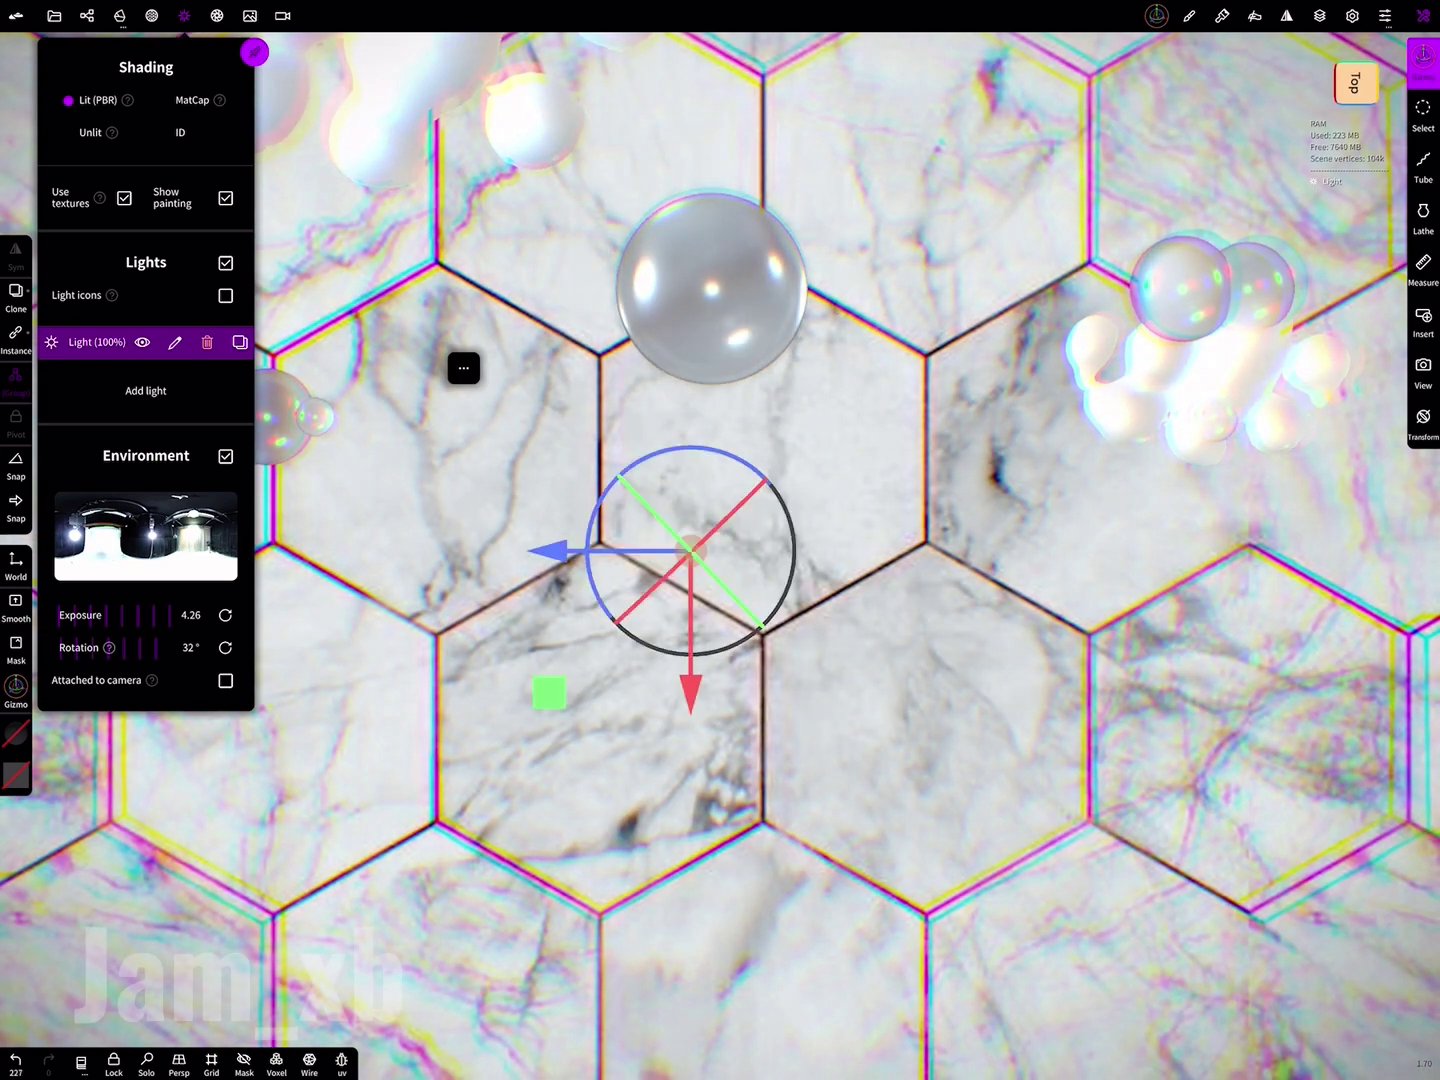
{"action": "left_click", "coordinate": [284, 14]}
{"action": "left_click", "coordinate": [1356, 80]}
{"action": "left_click", "coordinate": [284, 14]}
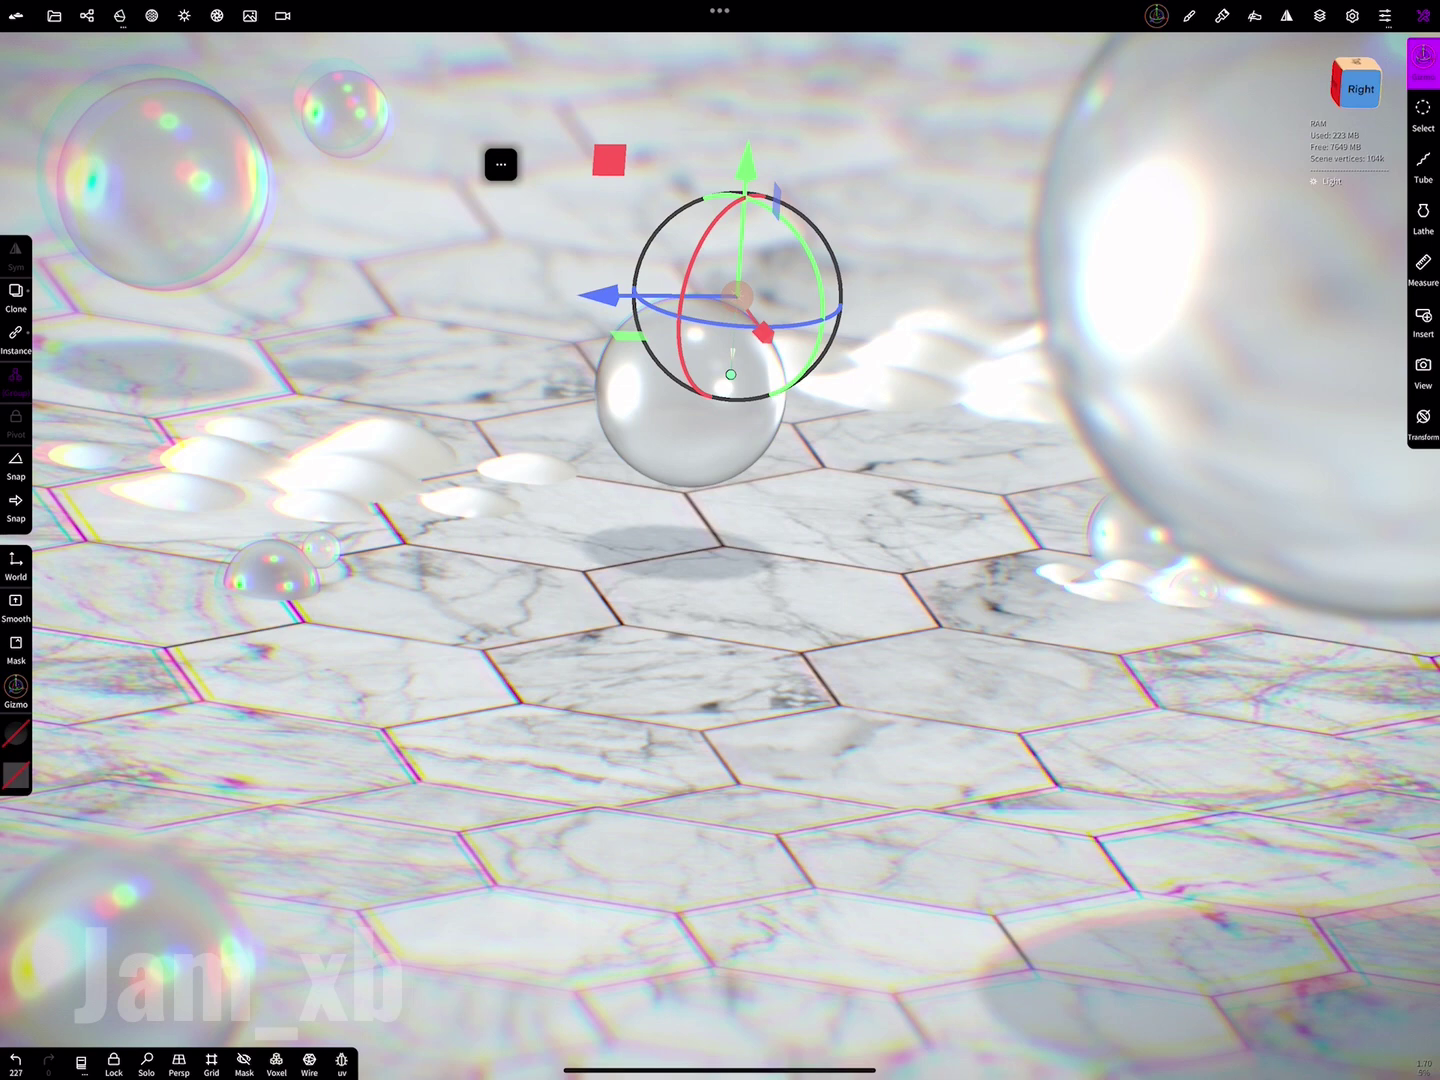
- Add a red point light above the central bubble, aimed down toward the foam
{"action": "left_click", "coordinate": [185, 15]}
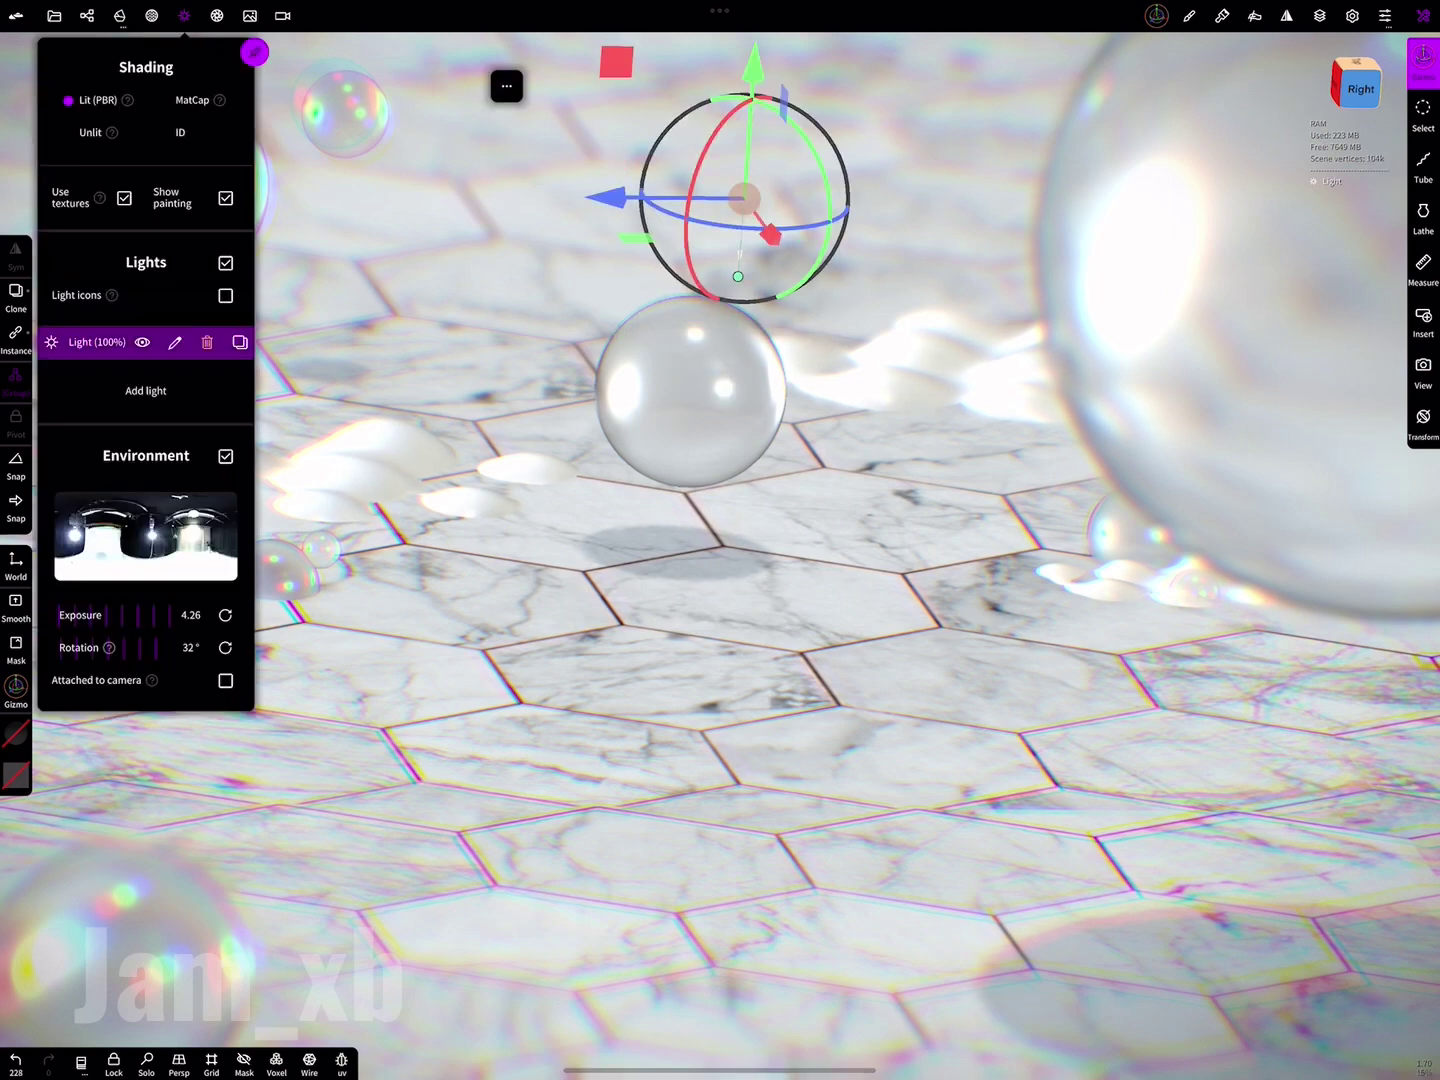
{"action": "left_click", "coordinate": [146, 391]}
{"action": "left_click", "coordinate": [209, 425]}
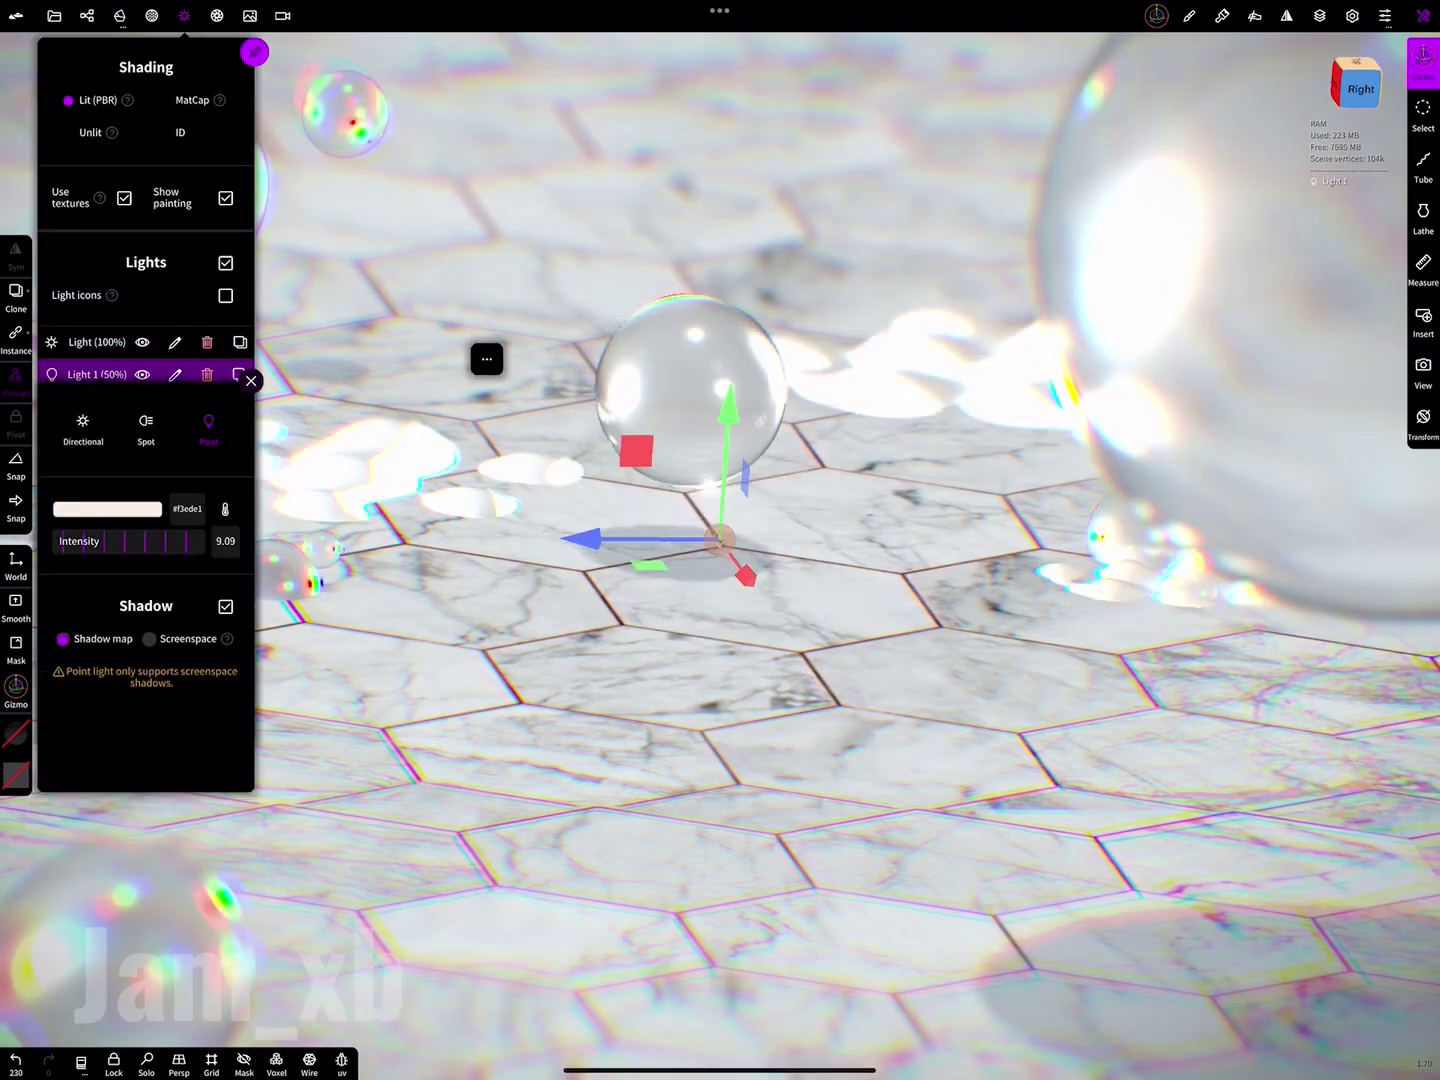
{"action": "left_click", "coordinate": [107, 506]}
{"action": "left_click_drag", "start_coordinate": [720, 540], "coordinate": [740, 255]}
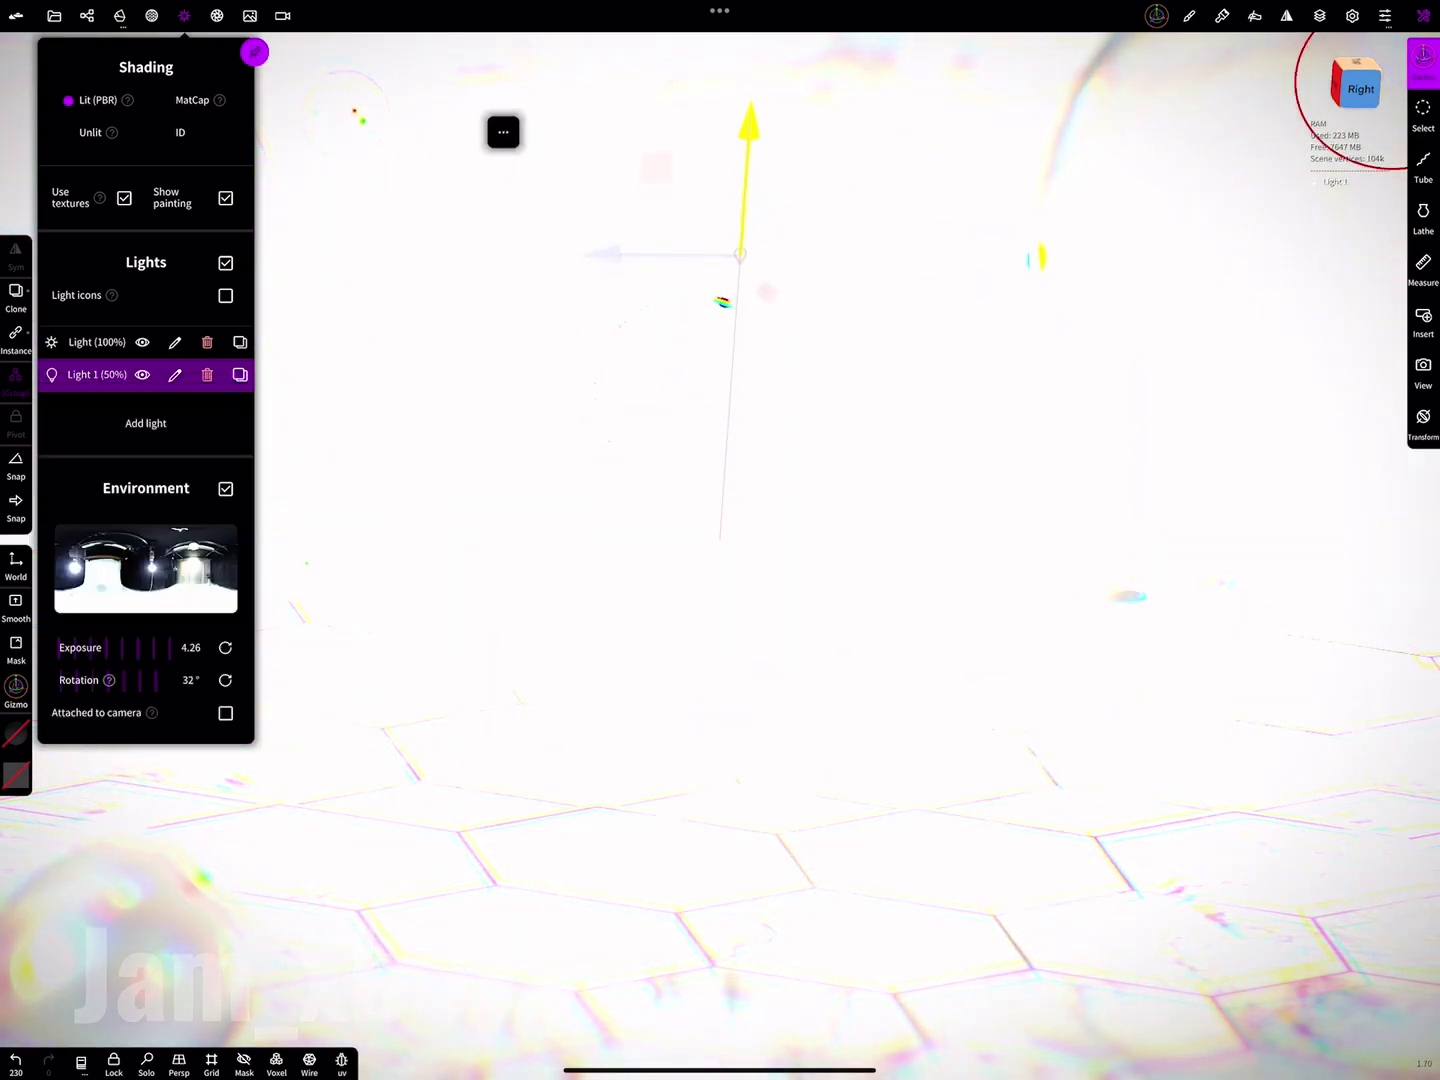
{"action": "left_click", "coordinate": [107, 508]}
{"action": "mouse_move", "coordinate": [122, 618]}
{"action": "left_mouse_down"}
{"action": "mouse_move", "coordinate": [203, 613]}
{"action": "mouse_move", "coordinate": [180, 615]}
{"action": "mouse_move", "coordinate": [231, 656]}
{"action": "left_mouse_up"}
{"action": "left_click", "coordinate": [266, 517]}
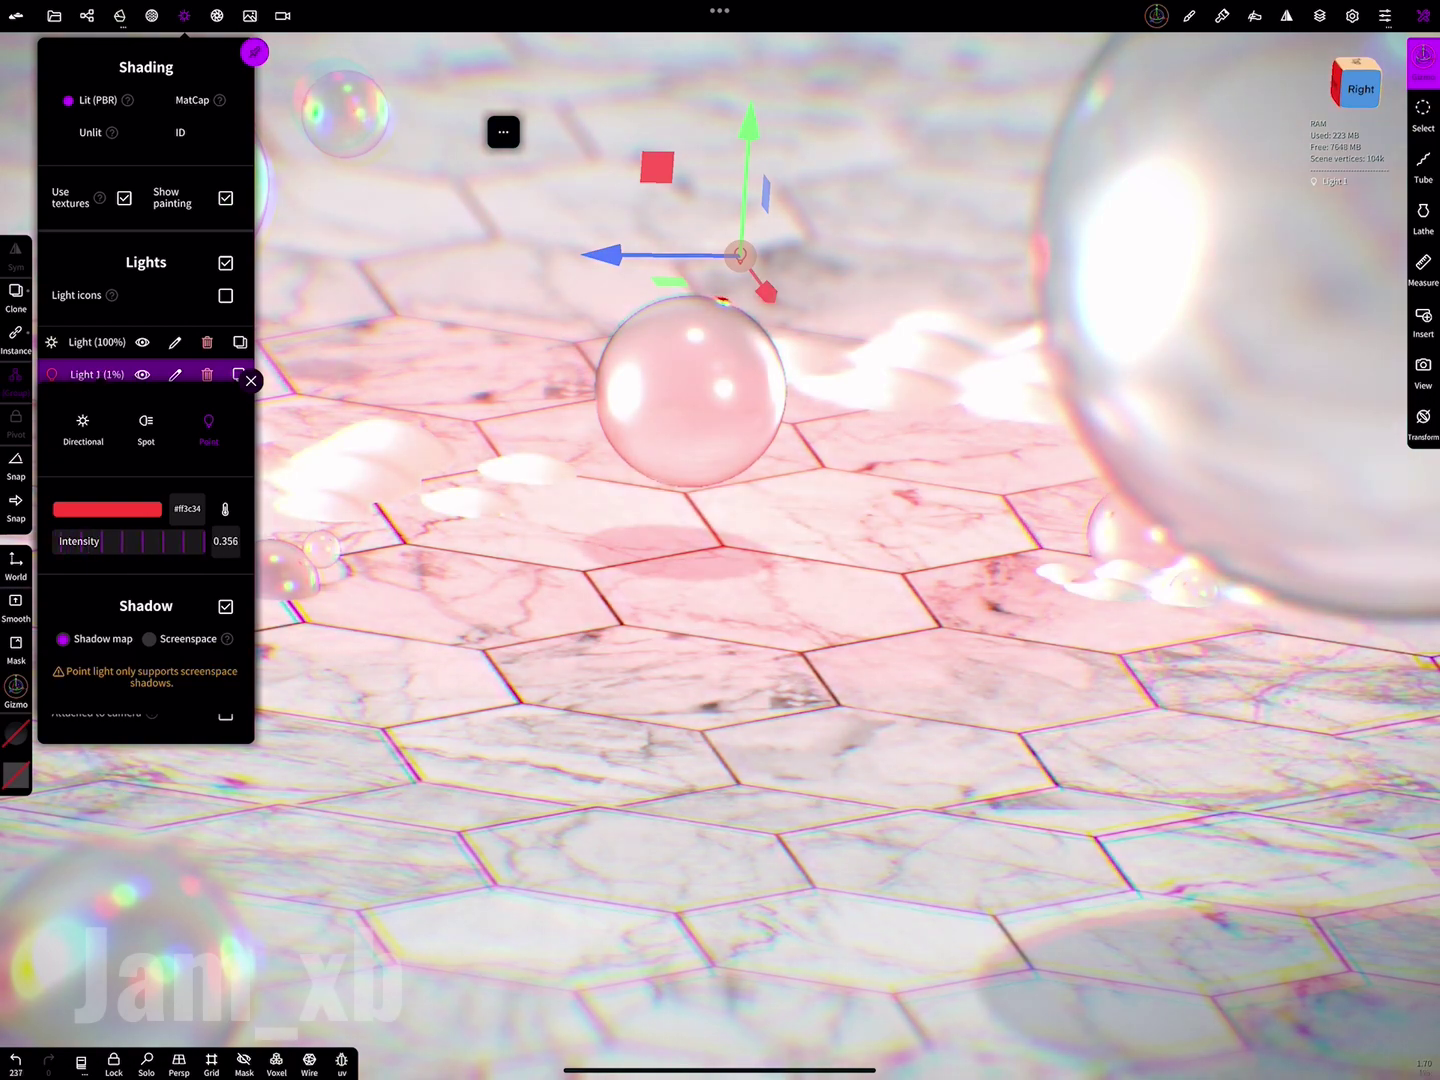
{"action": "left_click", "coordinate": [251, 380]}
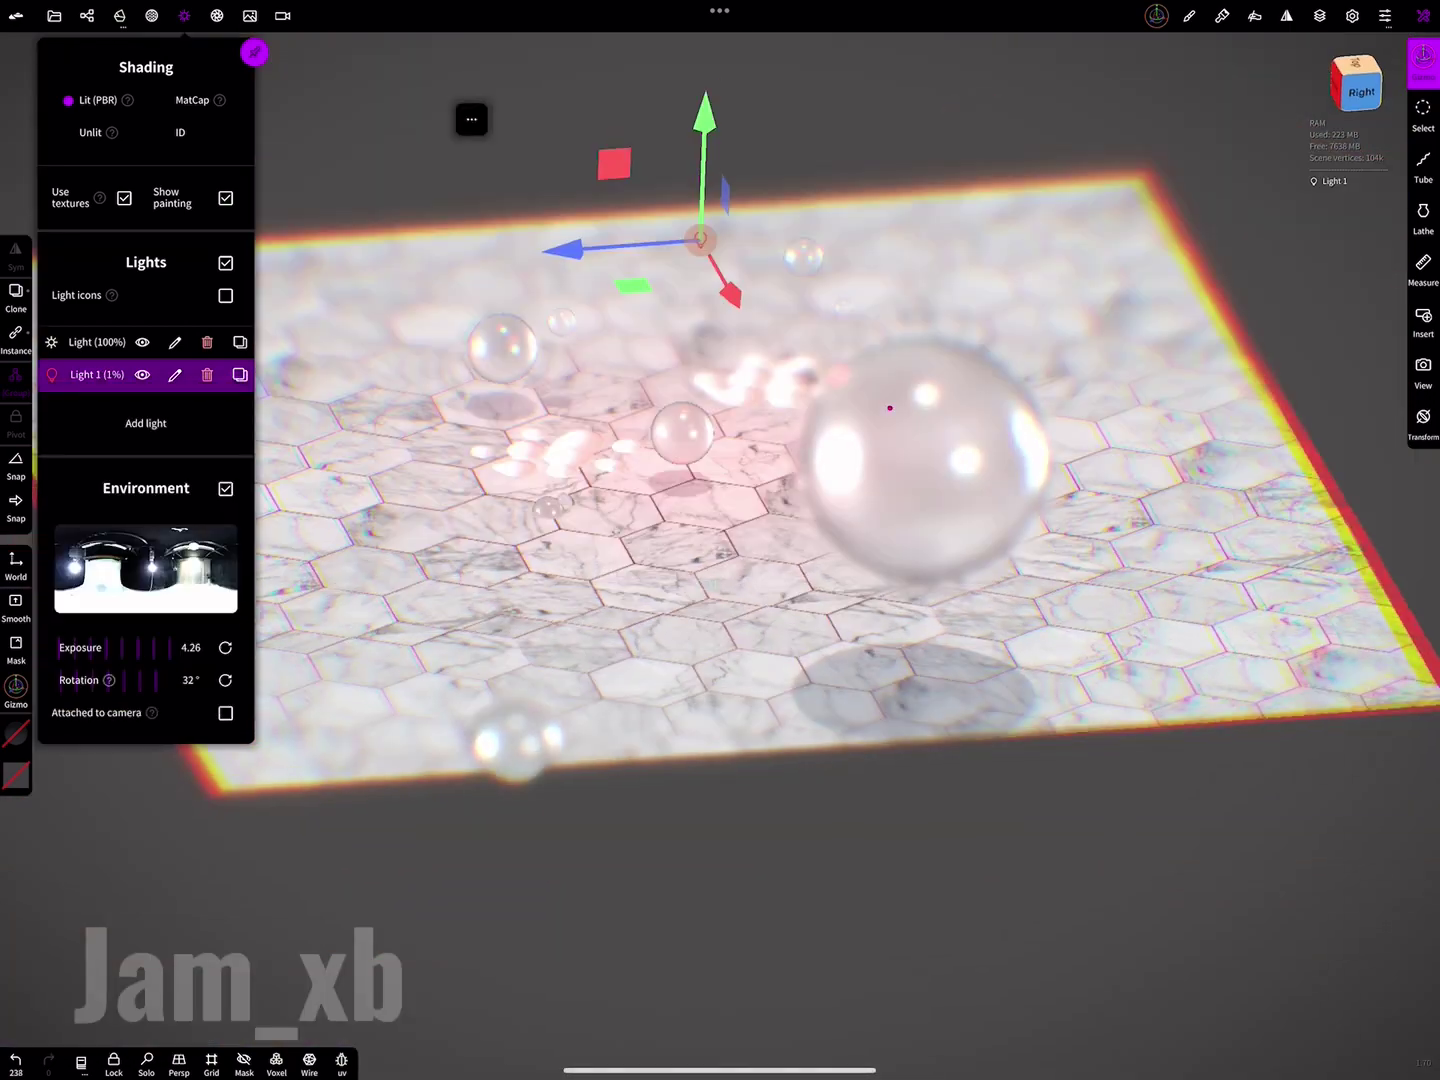
{"action": "mouse_move", "coordinate": [890, 408]}
{"action": "left_mouse_down"}
{"action": "mouse_move", "coordinate": [995, 622]}
{"action": "mouse_move", "coordinate": [990, 560]}
{"action": "left_mouse_up"}
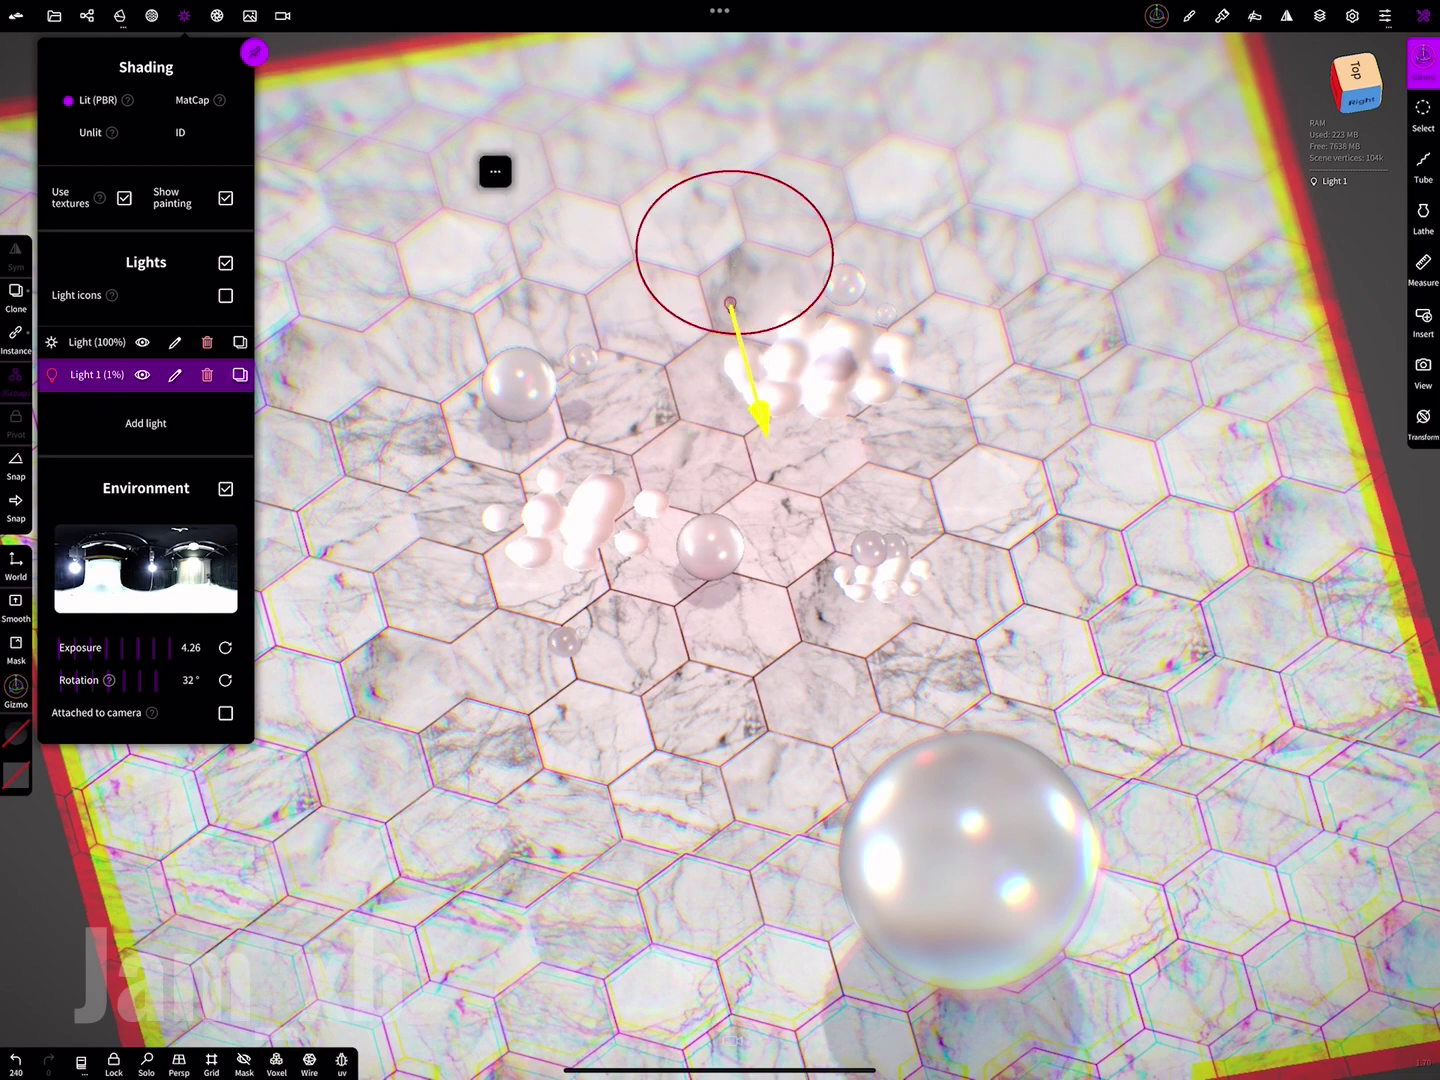
{"action": "left_click_drag", "start_coordinate": [762, 426], "coordinate": [610, 304]}
{"action": "left_click", "coordinate": [16, 291]}
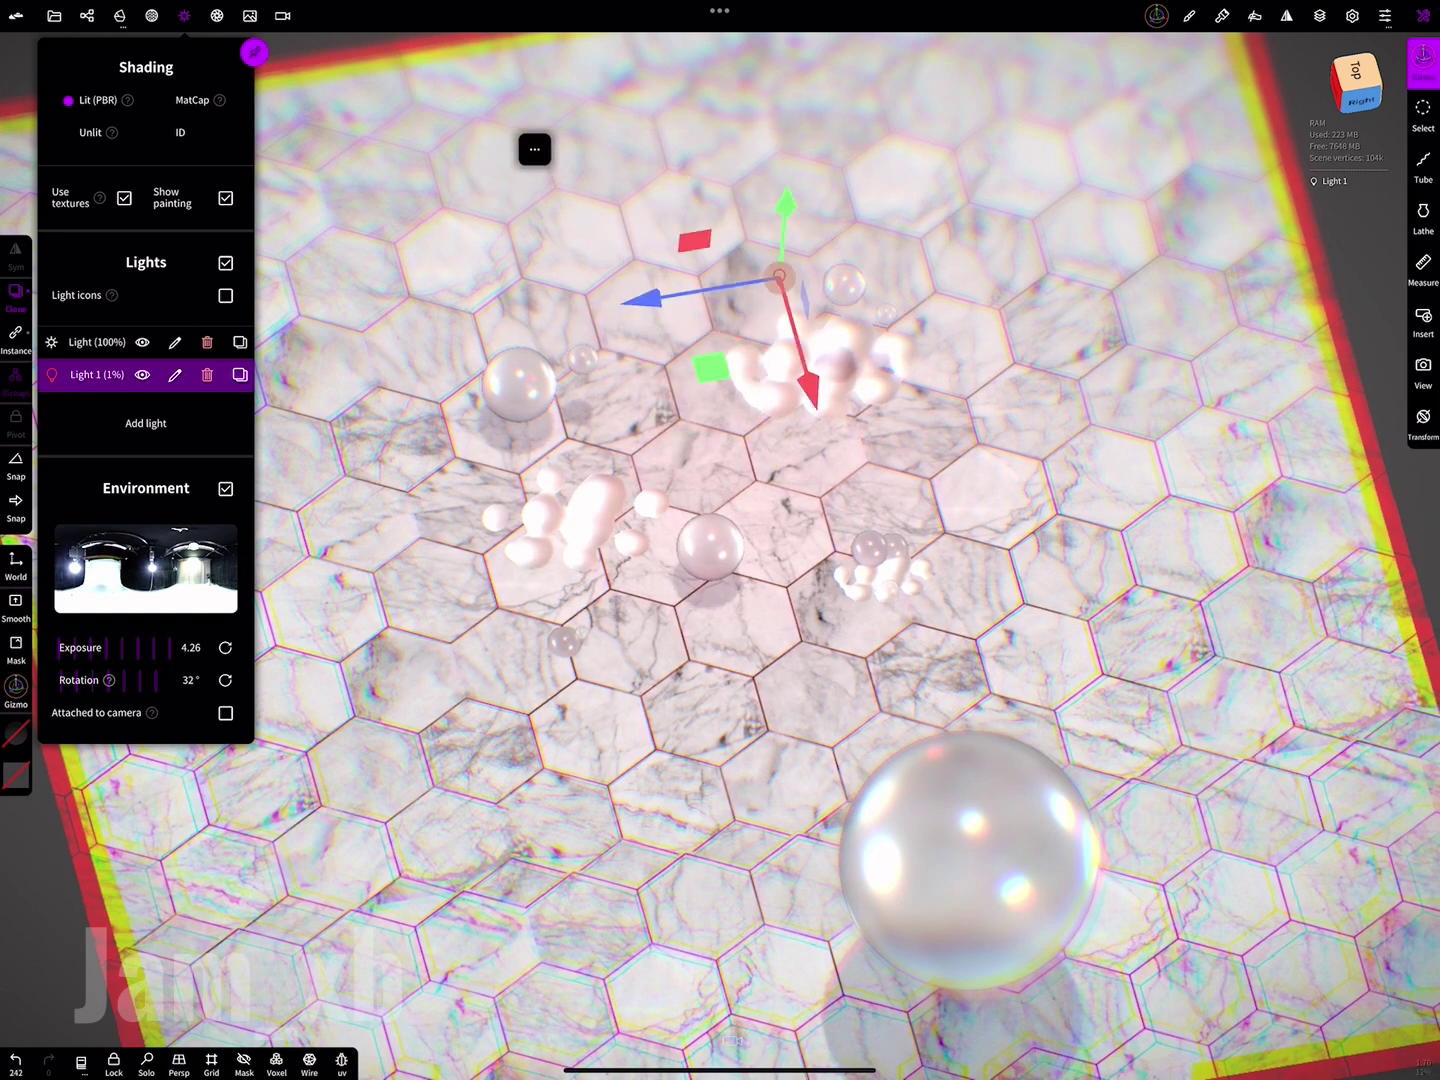
- Add an orange point light at 3% intensity toward the lower right, then return to the low side view
{"action": "left_click", "coordinate": [146, 423]}
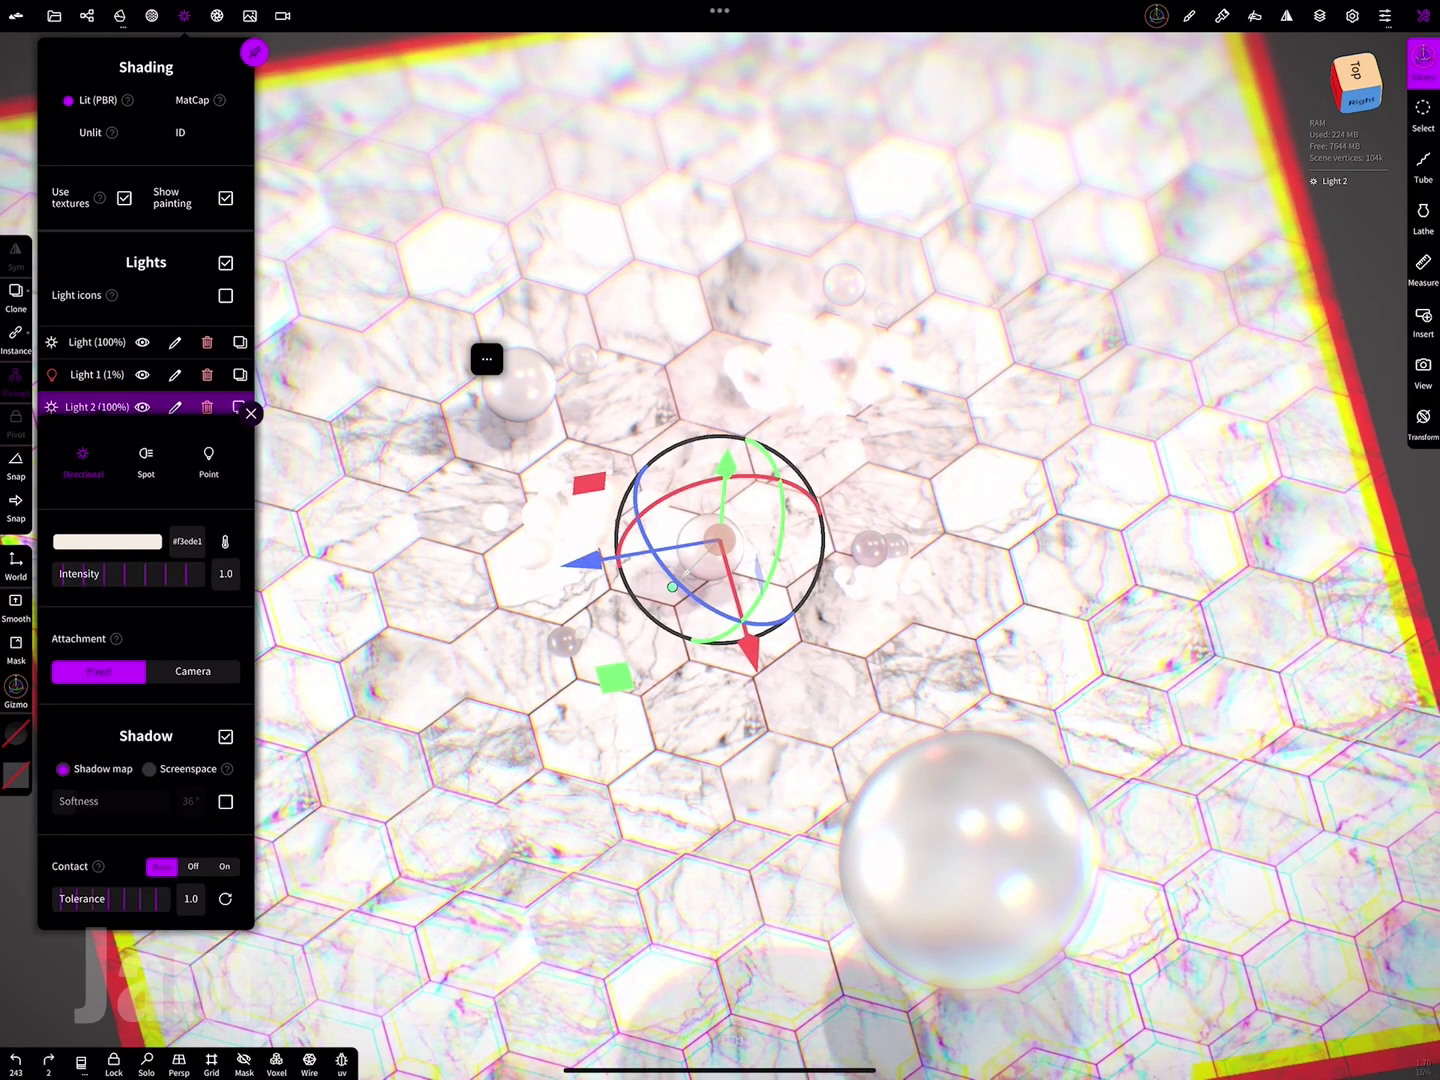
{"action": "left_click", "coordinate": [209, 458]}
{"action": "left_click", "coordinate": [175, 407]}
{"action": "left_click", "coordinate": [107, 541]}
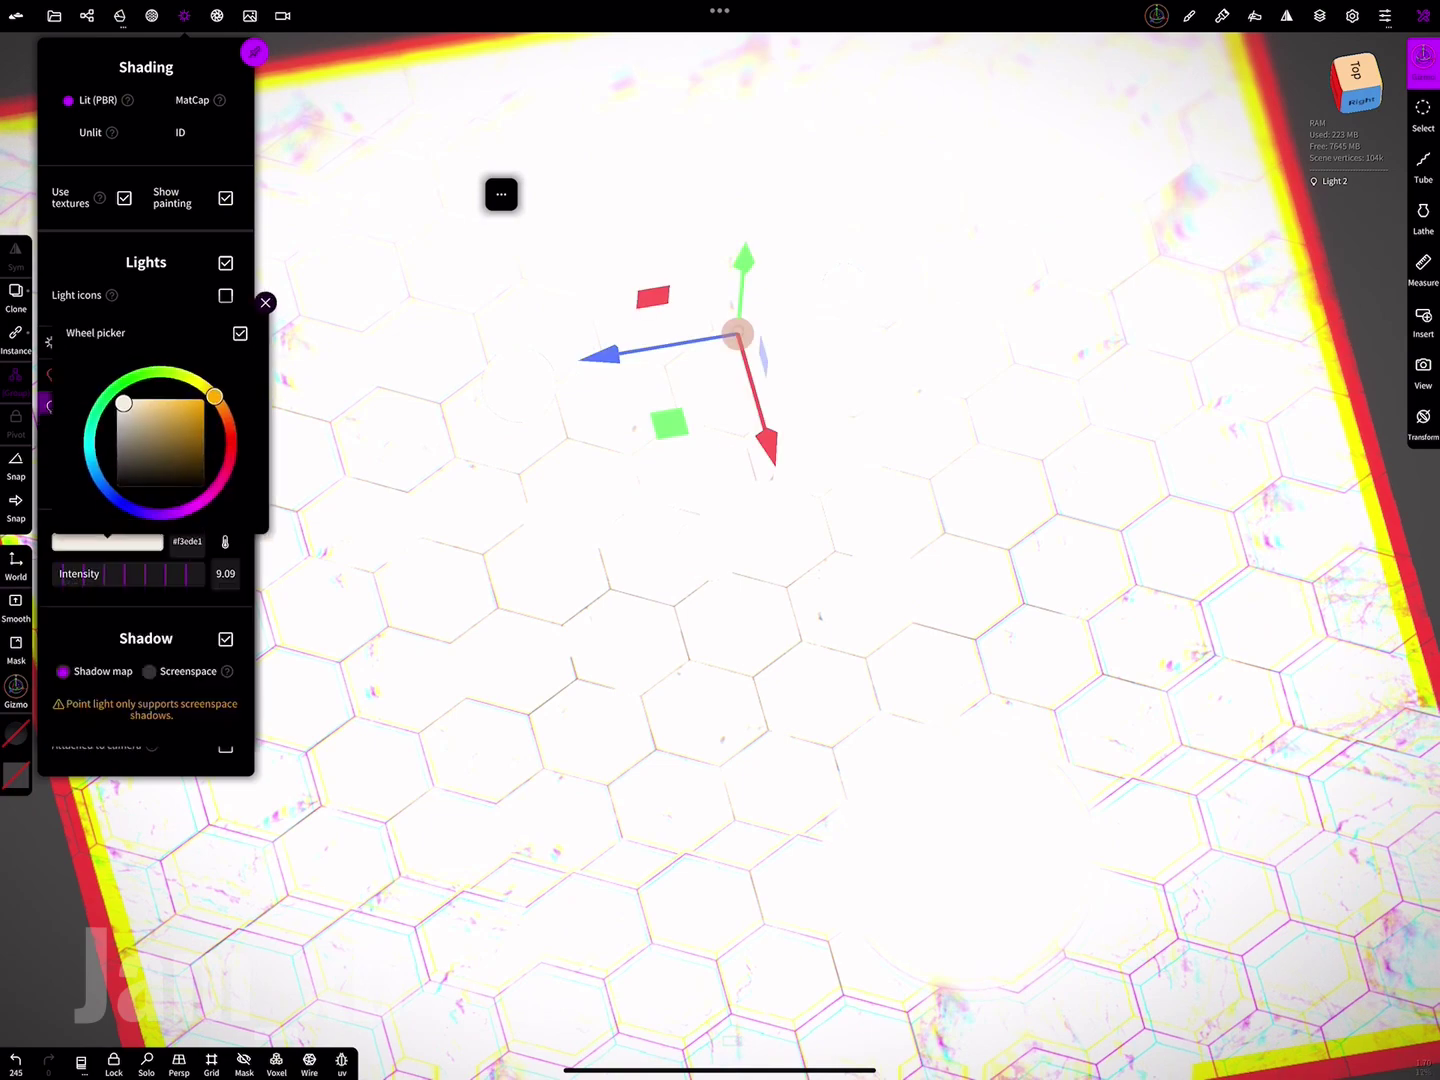
{"action": "left_click_drag", "start_coordinate": [123, 403], "coordinate": [196, 399]}
{"action": "left_click", "coordinate": [266, 302]}
{"action": "left_click_drag", "start_coordinate": [160, 572], "coordinate": [80, 573]}
{"action": "left_click", "coordinate": [251, 413]}
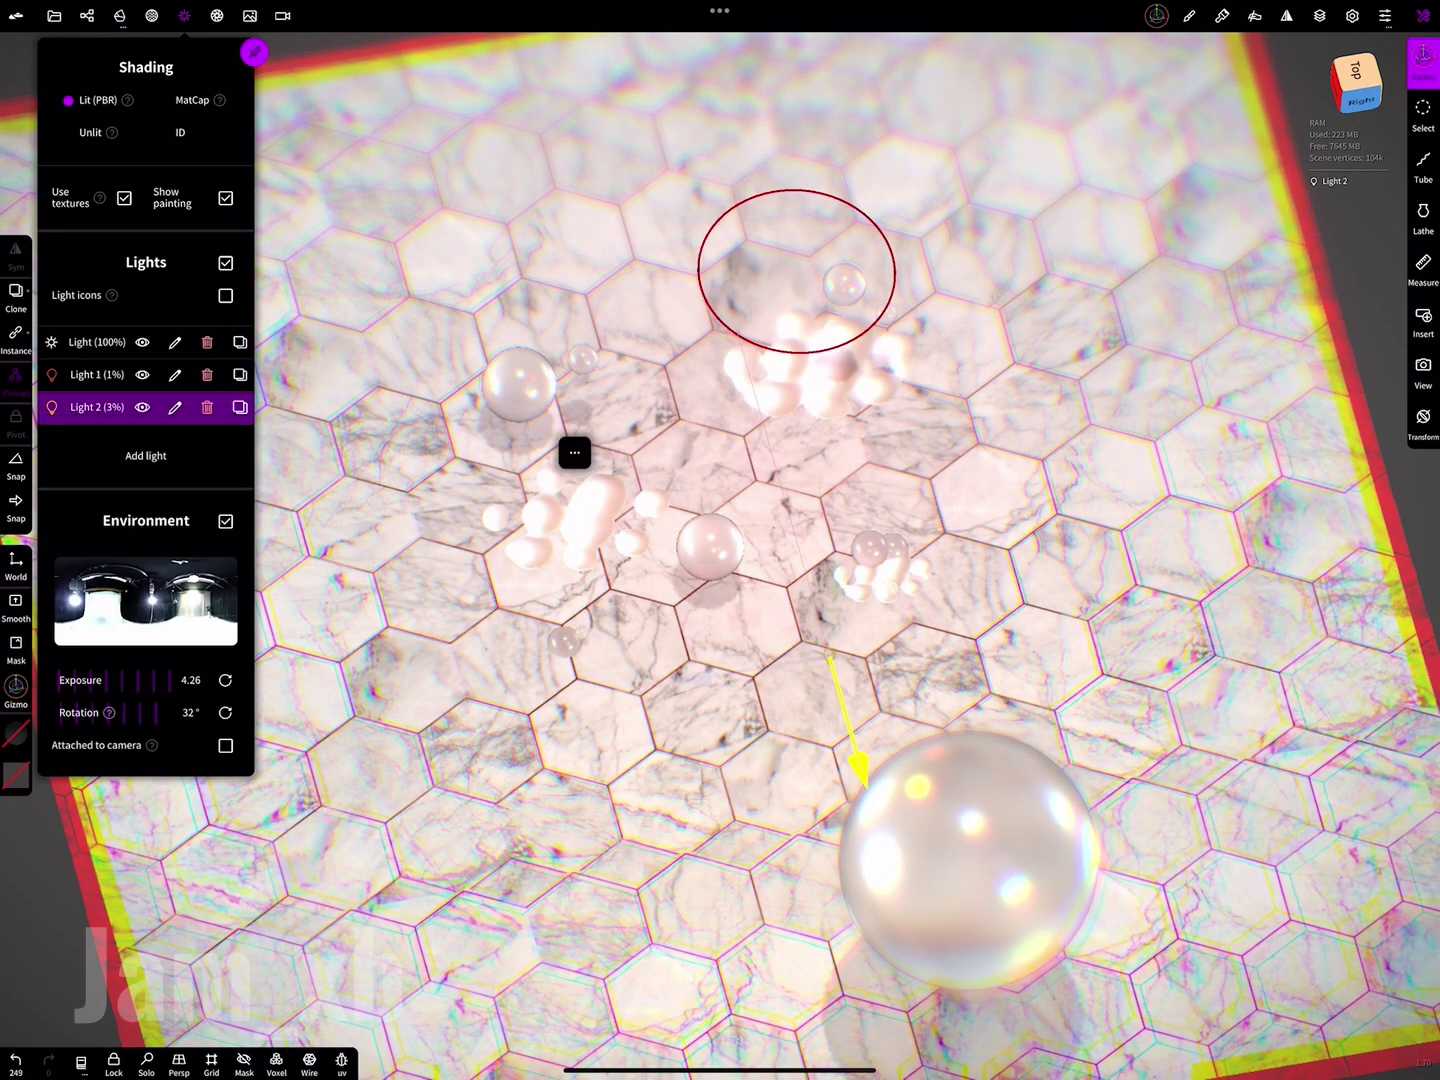
{"action": "mouse_move", "coordinate": [737, 332]}
{"action": "left_mouse_down"}
{"action": "mouse_move", "coordinate": [824, 640]}
{"action": "mouse_move", "coordinate": [1005, 605]}
{"action": "left_mouse_up"}
{"action": "left_click", "coordinate": [283, 15]}
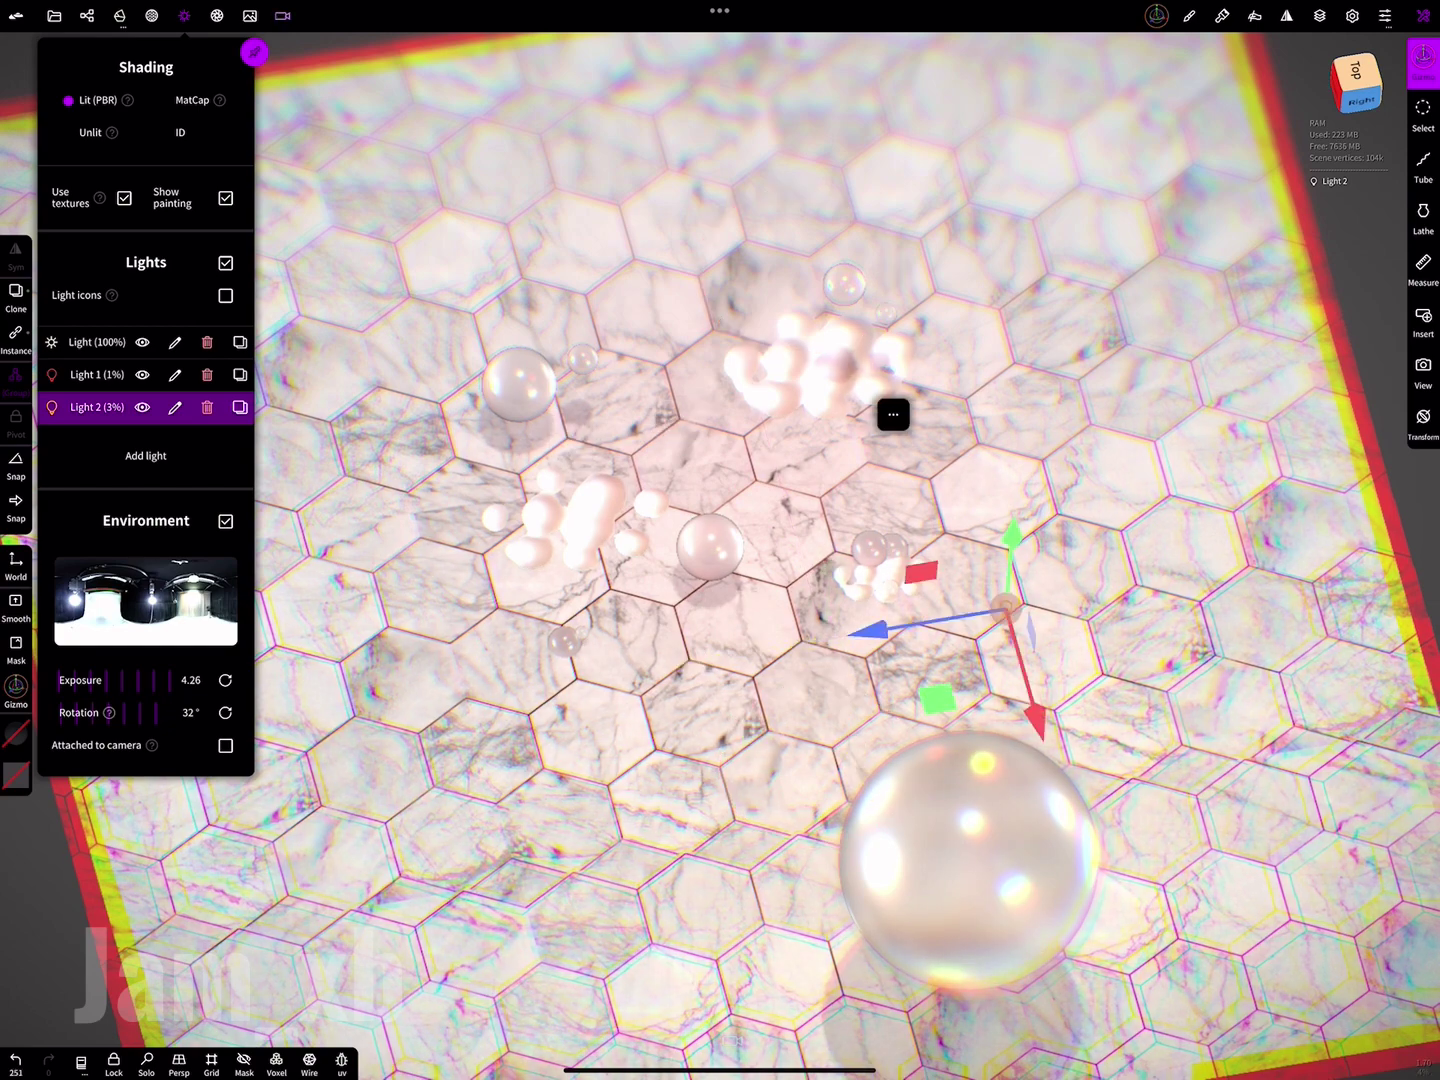
{"action": "left_click", "coordinate": [1360, 98]}
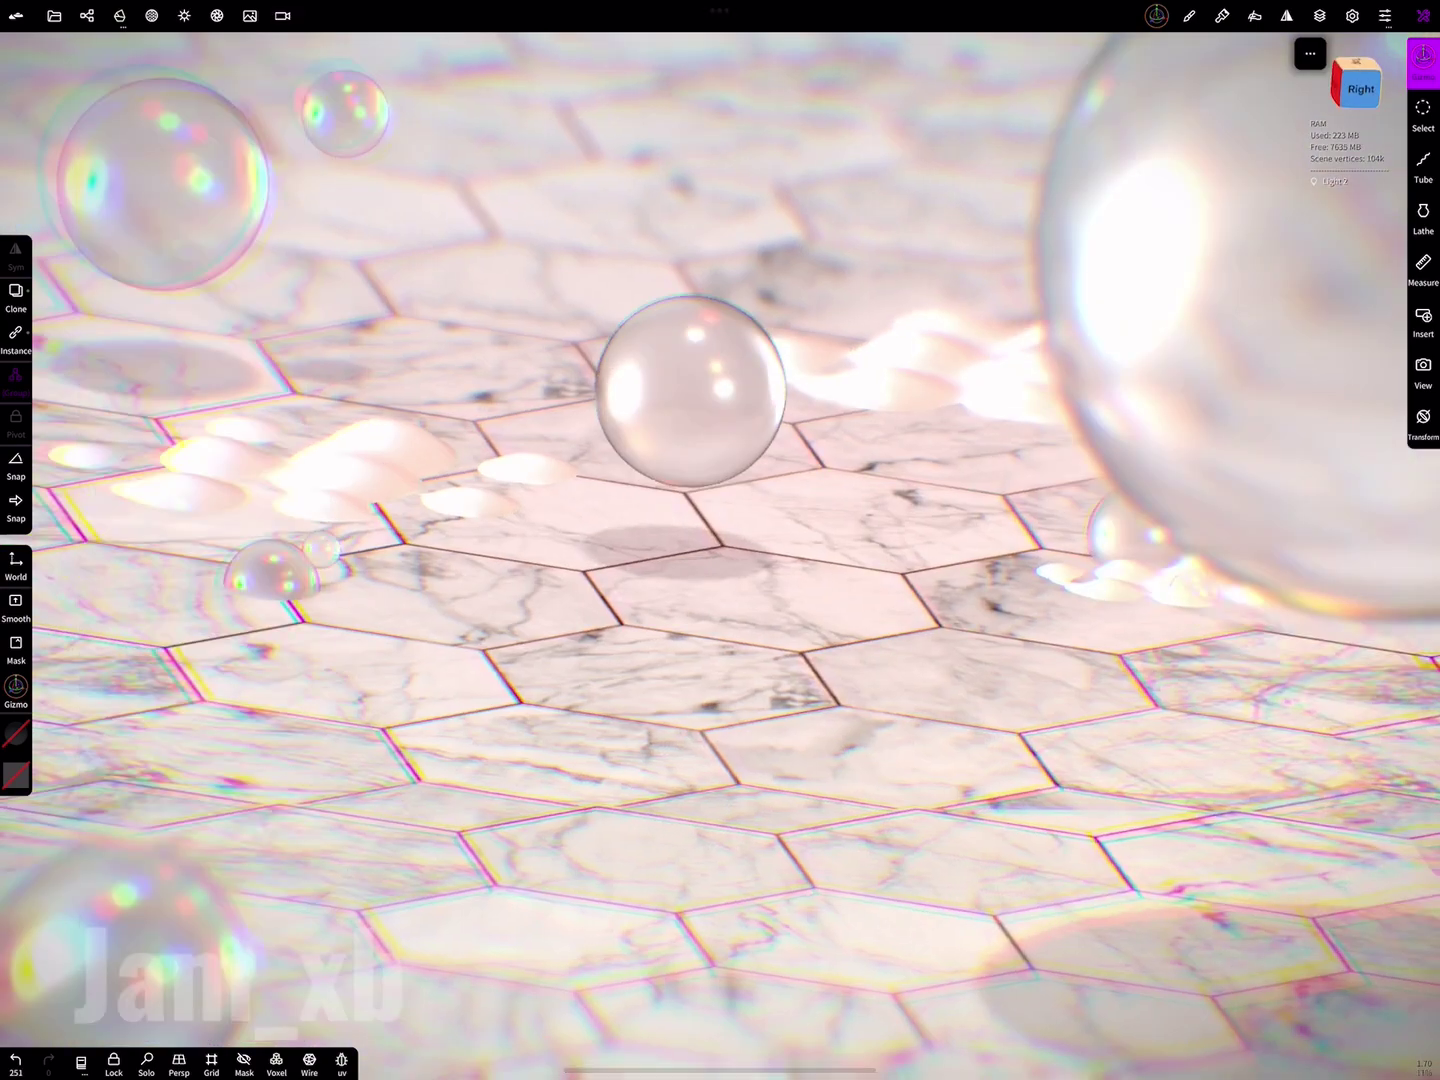
- Switch post-processing off
{"action": "left_click", "coordinate": [86, 15]}
{"action": "left_click", "coordinate": [218, 14]}
{"action": "left_click", "coordinate": [220, 65]}
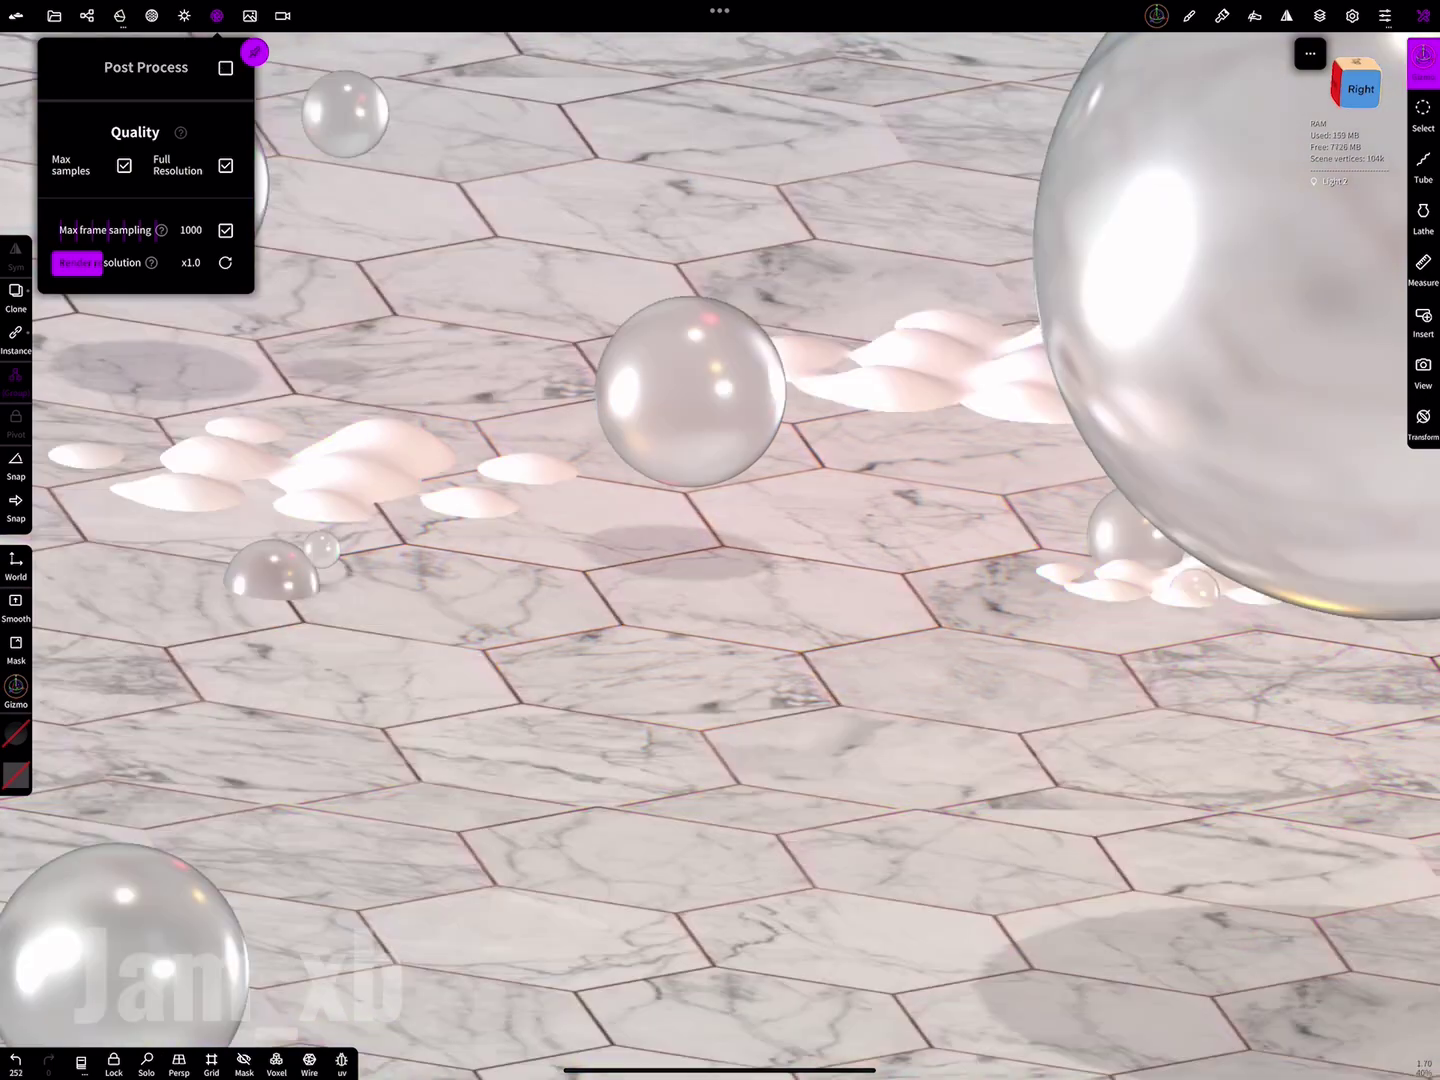
{"action": "left_click", "coordinate": [217, 15]}
{"action": "left_click", "coordinate": [87, 15]}
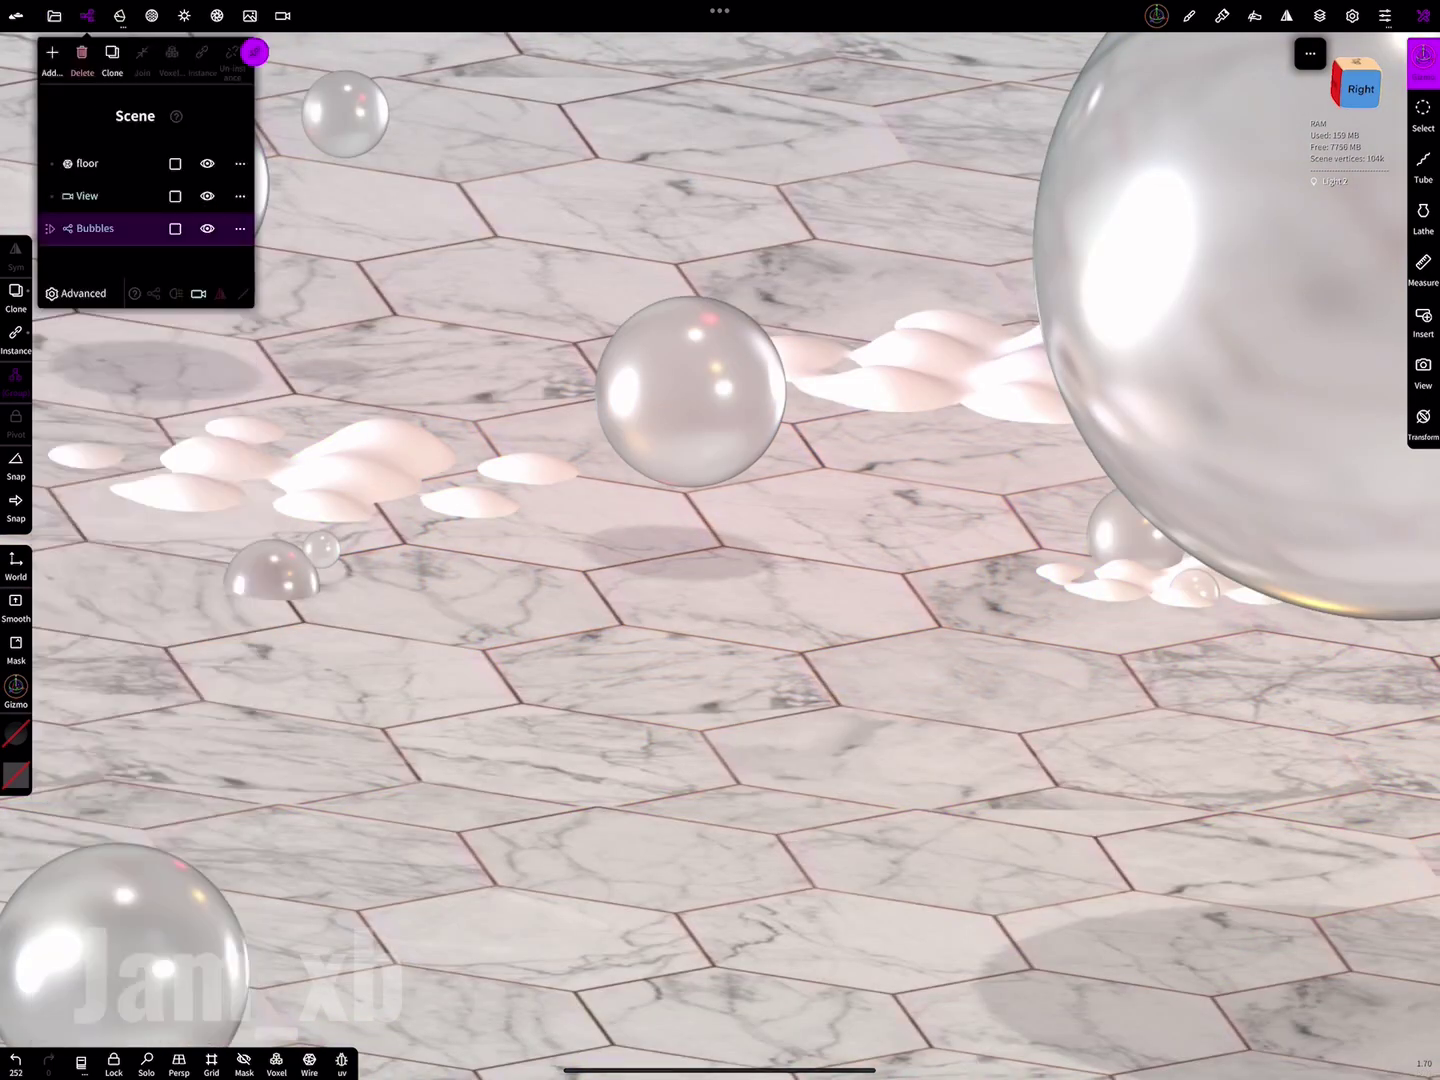
- Add a sphere, validate it, and flatten it into a thin disc on the floor beside the foam
{"action": "left_click", "coordinate": [51, 52]}
{"action": "left_click", "coordinate": [119, 14]}
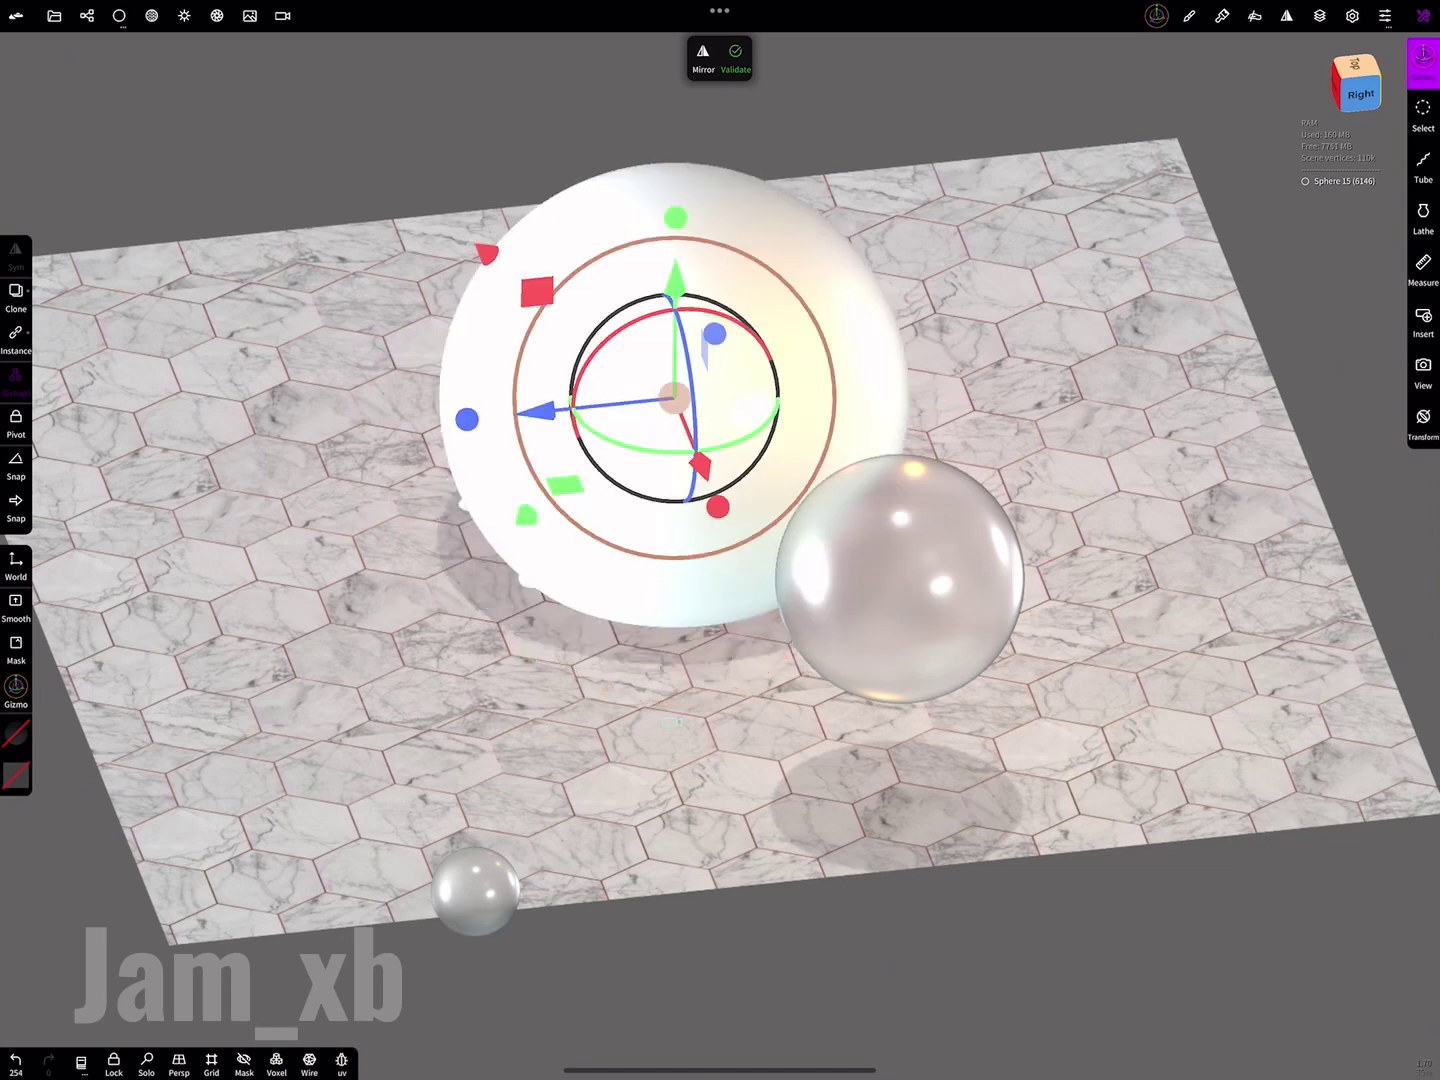
{"action": "left_click", "coordinate": [735, 59]}
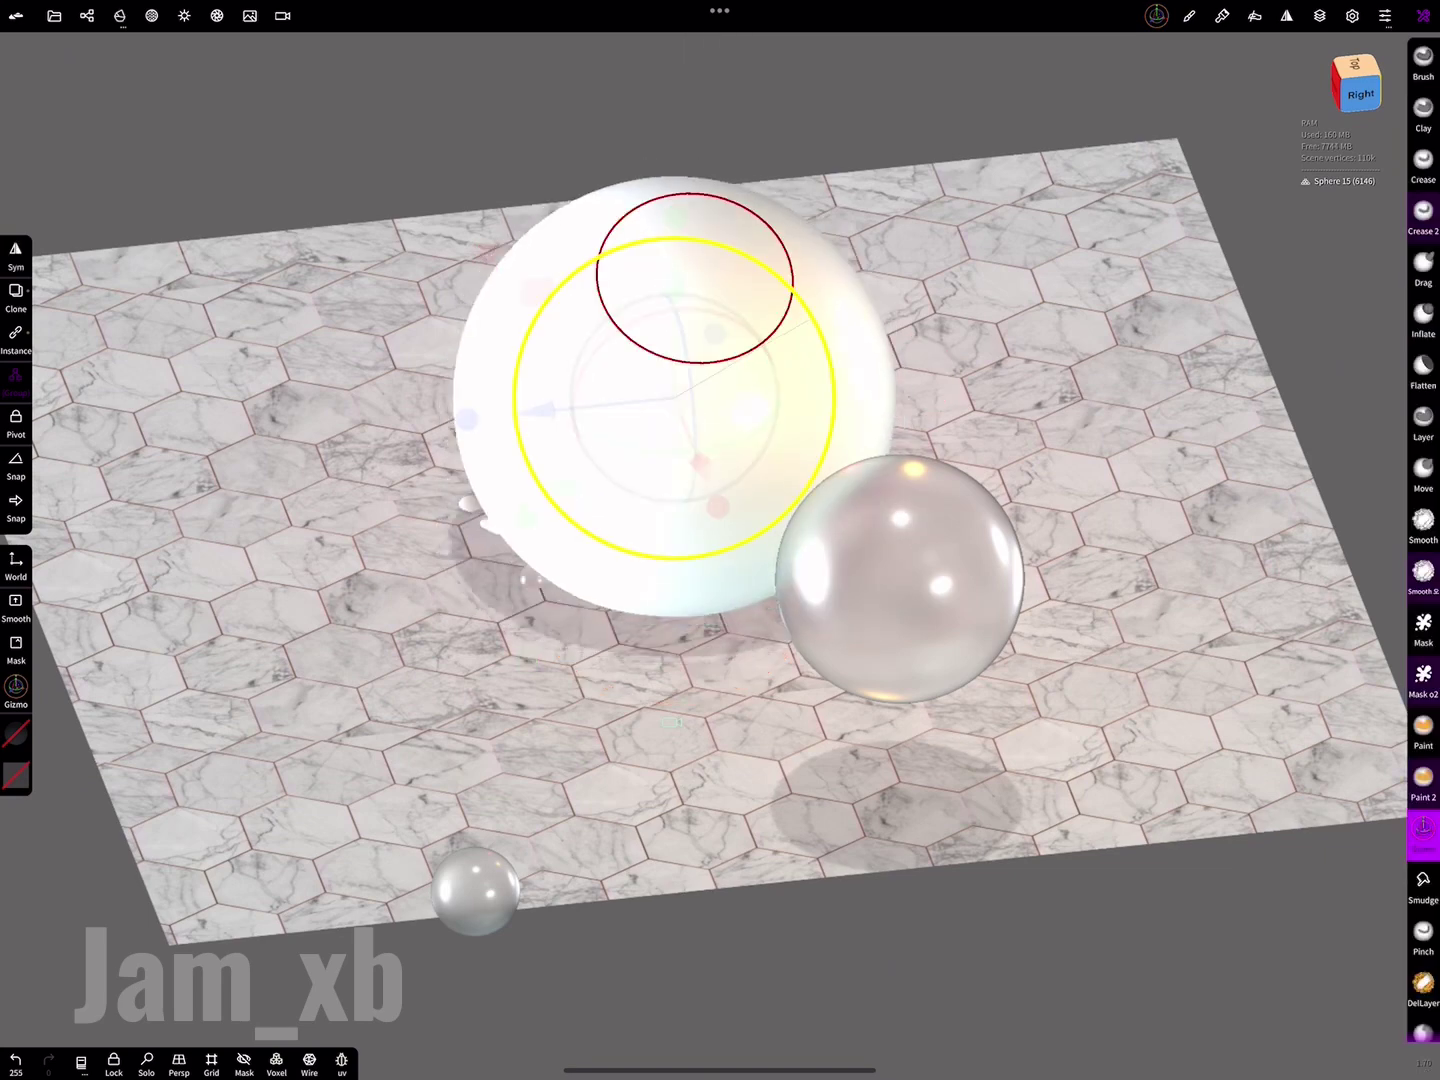
{"action": "left_click_drag", "start_coordinate": [676, 218], "coordinate": [675, 409]}
{"action": "mouse_move", "coordinate": [540, 565]}
{"action": "left_mouse_down"}
{"action": "mouse_move", "coordinate": [471, 578]}
{"action": "mouse_move", "coordinate": [525, 625]}
{"action": "left_mouse_up"}
{"action": "left_click_drag", "start_coordinate": [504, 386], "coordinate": [504, 378]}
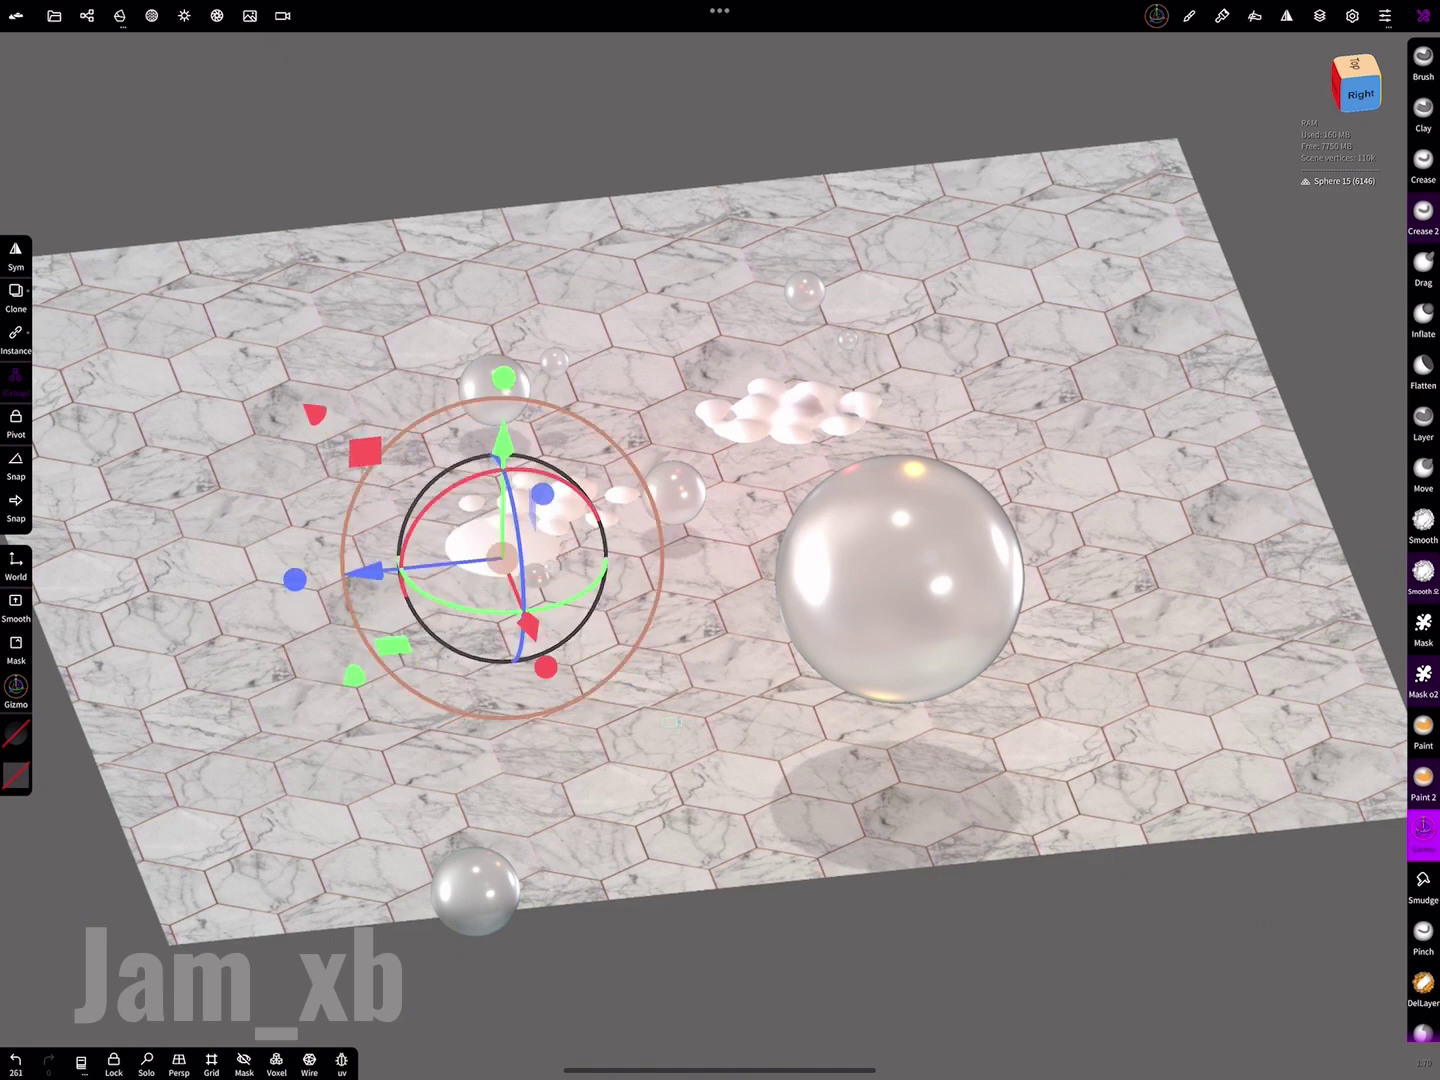
{"action": "left_click", "coordinate": [150, 15]}
{"action": "scroll", "coordinate": [699, 540], "scroll_direction": "up", "scroll_amount": 5}
- Make the disc refractive with index 1.0 and light teal colour absorption
{"action": "scroll", "coordinate": [620, 480], "scroll_direction": "up", "scroll_amount": 5}
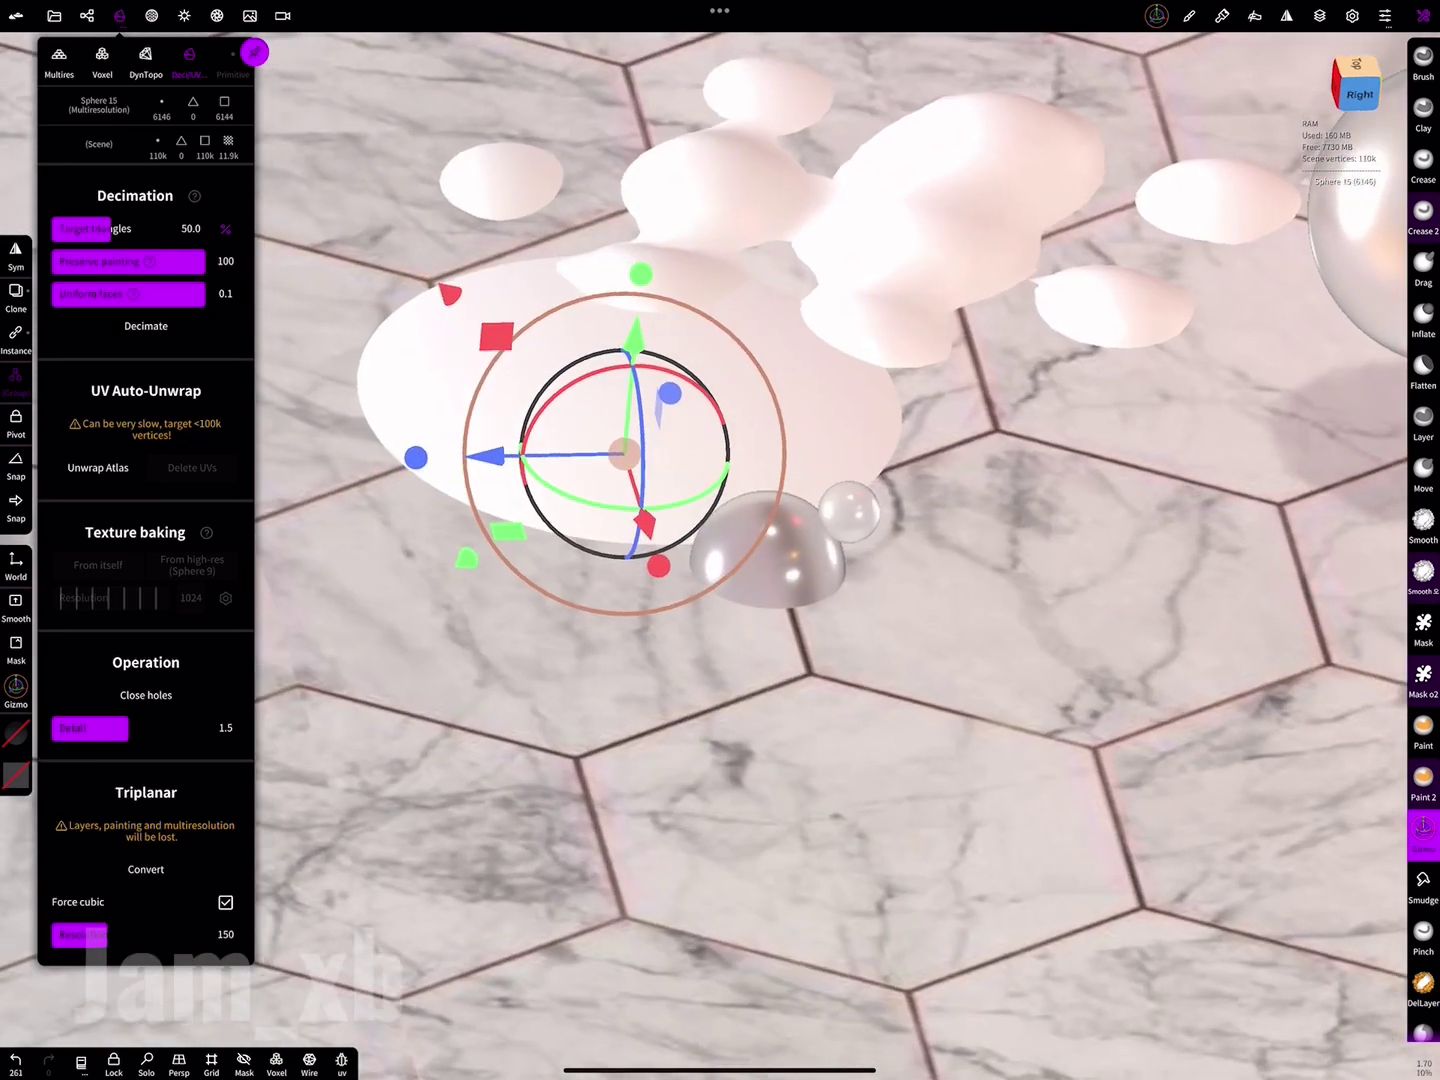
{"action": "left_click", "coordinate": [151, 14]}
{"action": "left_click", "coordinate": [96, 165]}
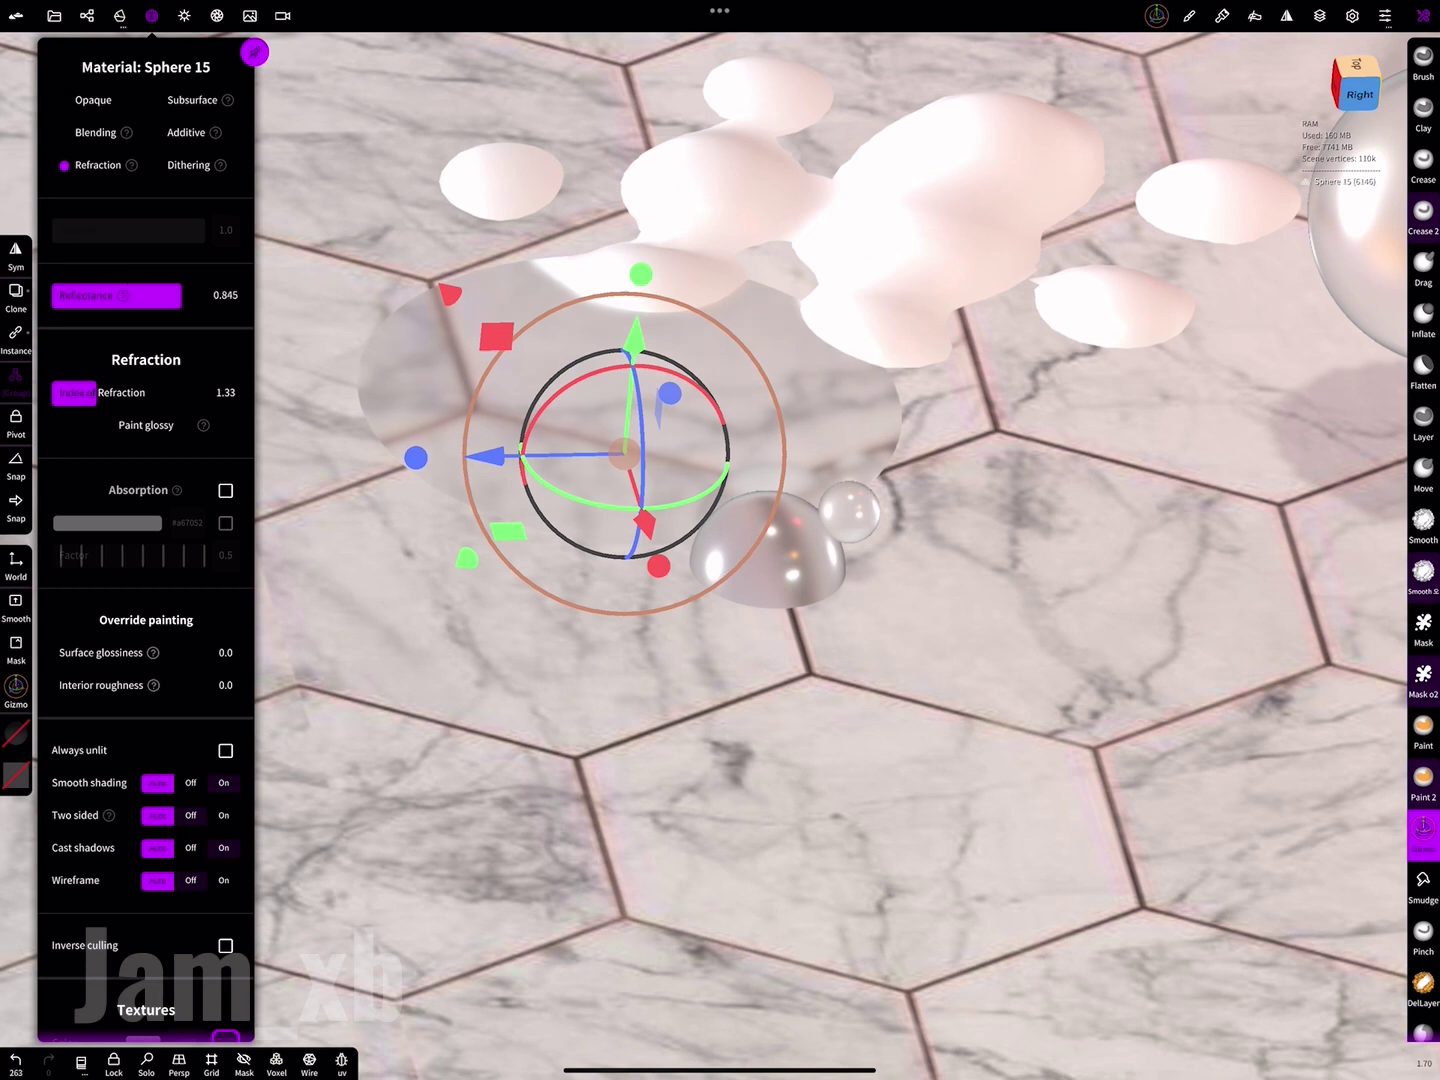
{"action": "left_click_drag", "start_coordinate": [95, 391], "coordinate": [55, 392]}
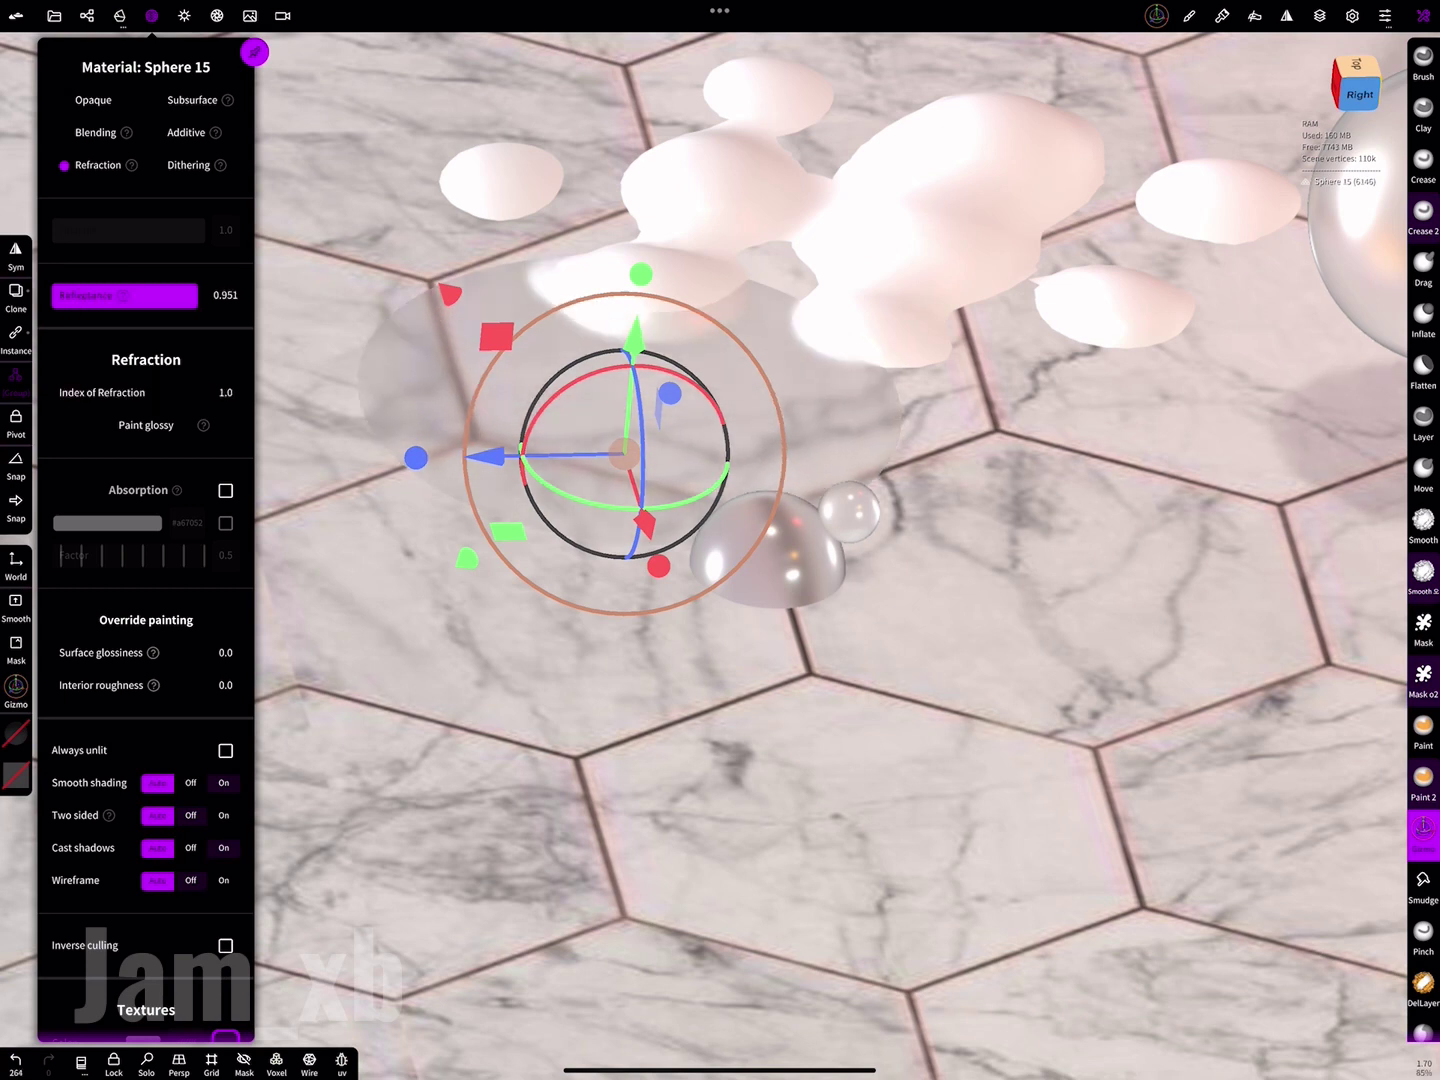
{"action": "scroll", "coordinate": [145, 500], "scroll_direction": "down", "scroll_amount": 1}
{"action": "left_click", "coordinate": [225, 433]}
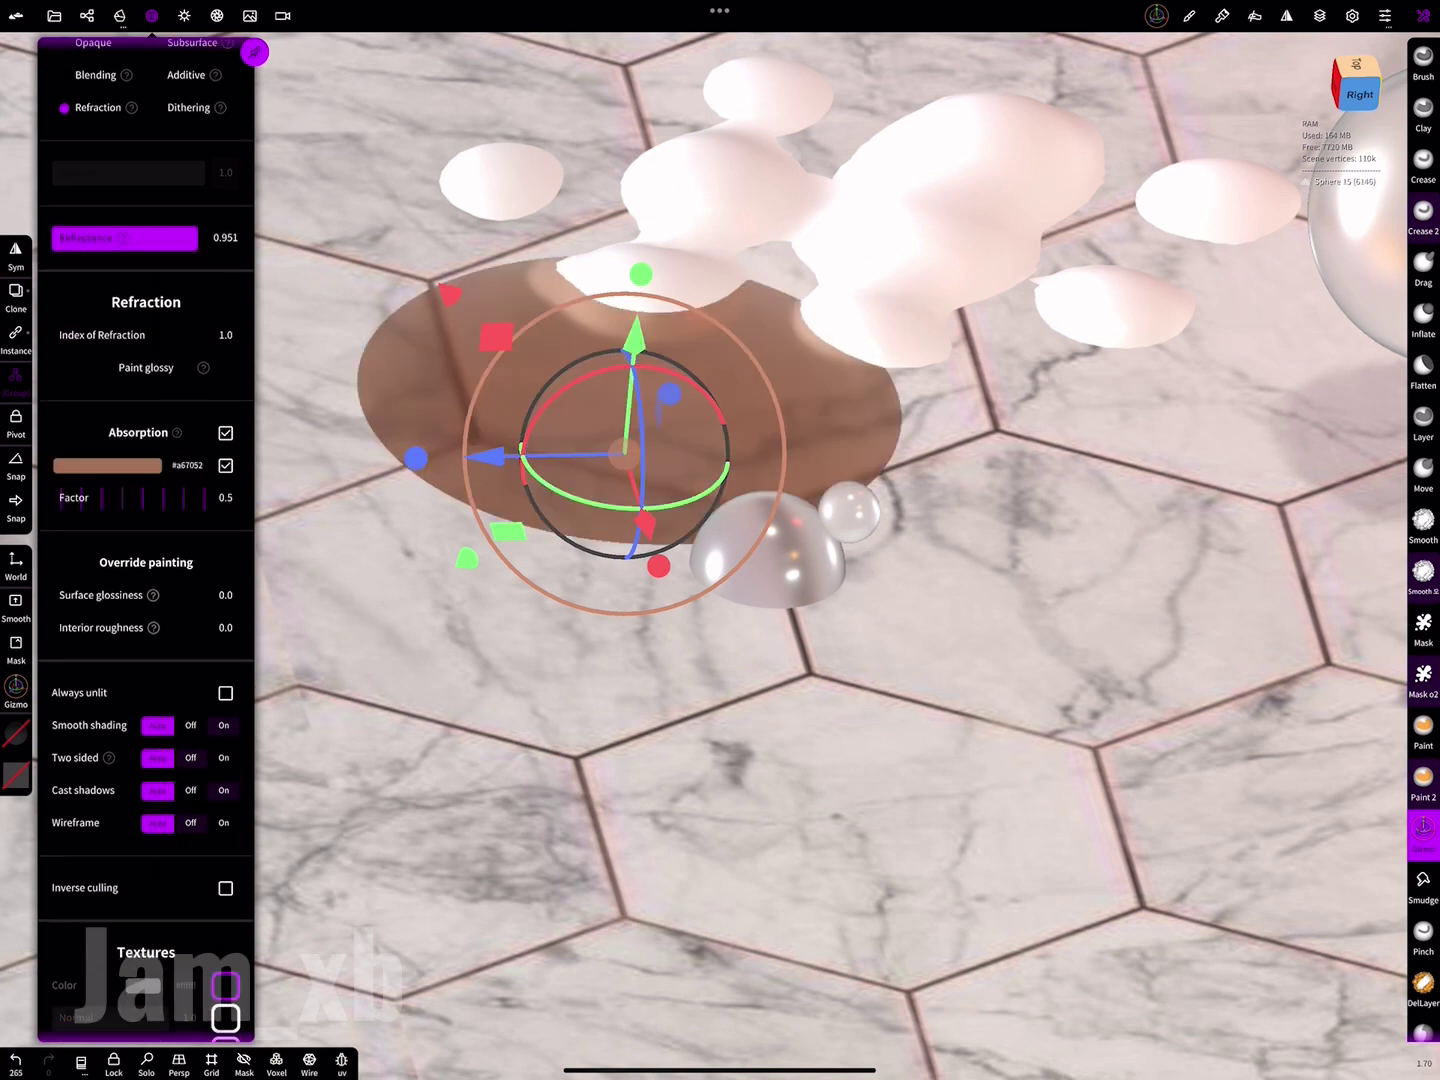
{"action": "left_click", "coordinate": [107, 465]}
{"action": "mouse_move", "coordinate": [215, 565]}
{"action": "left_mouse_down"}
{"action": "mouse_move", "coordinate": [120, 672]}
{"action": "mouse_move", "coordinate": [90, 630]}
{"action": "mouse_move", "coordinate": [149, 589]}
{"action": "mouse_move", "coordinate": [139, 571]}
{"action": "left_mouse_up"}
{"action": "left_click", "coordinate": [266, 474]}
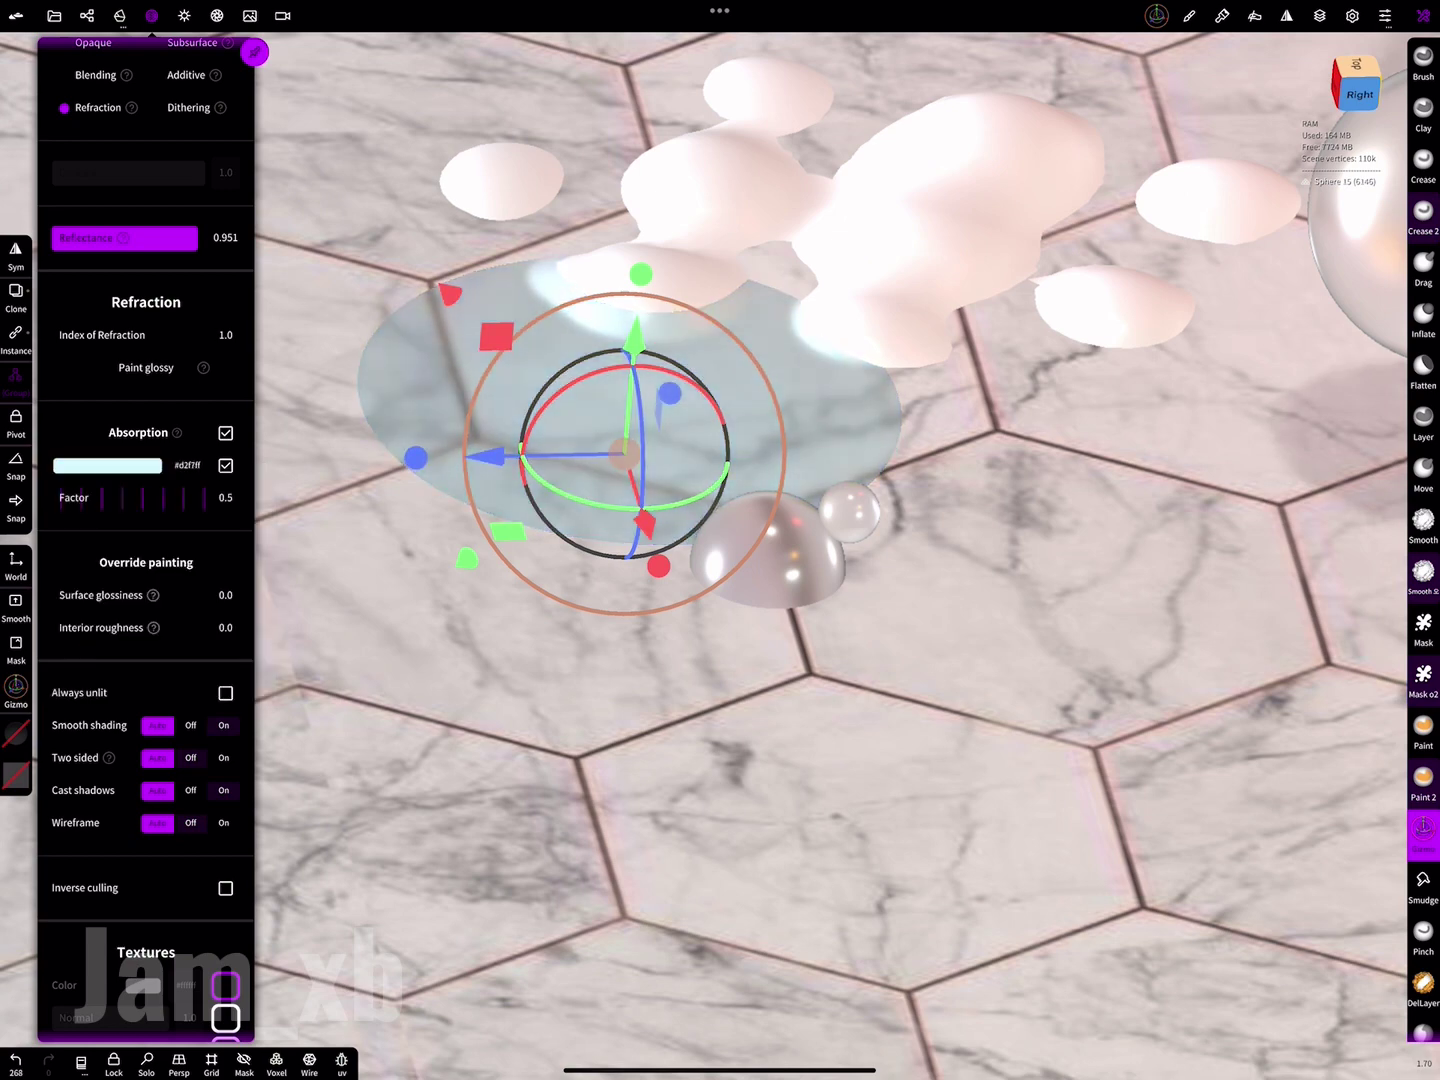
- Set the puddle's interior roughness to 0.169 and turn smooth shading on
{"action": "scroll", "coordinate": [146, 500], "scroll_direction": "down", "scroll_amount": 1}
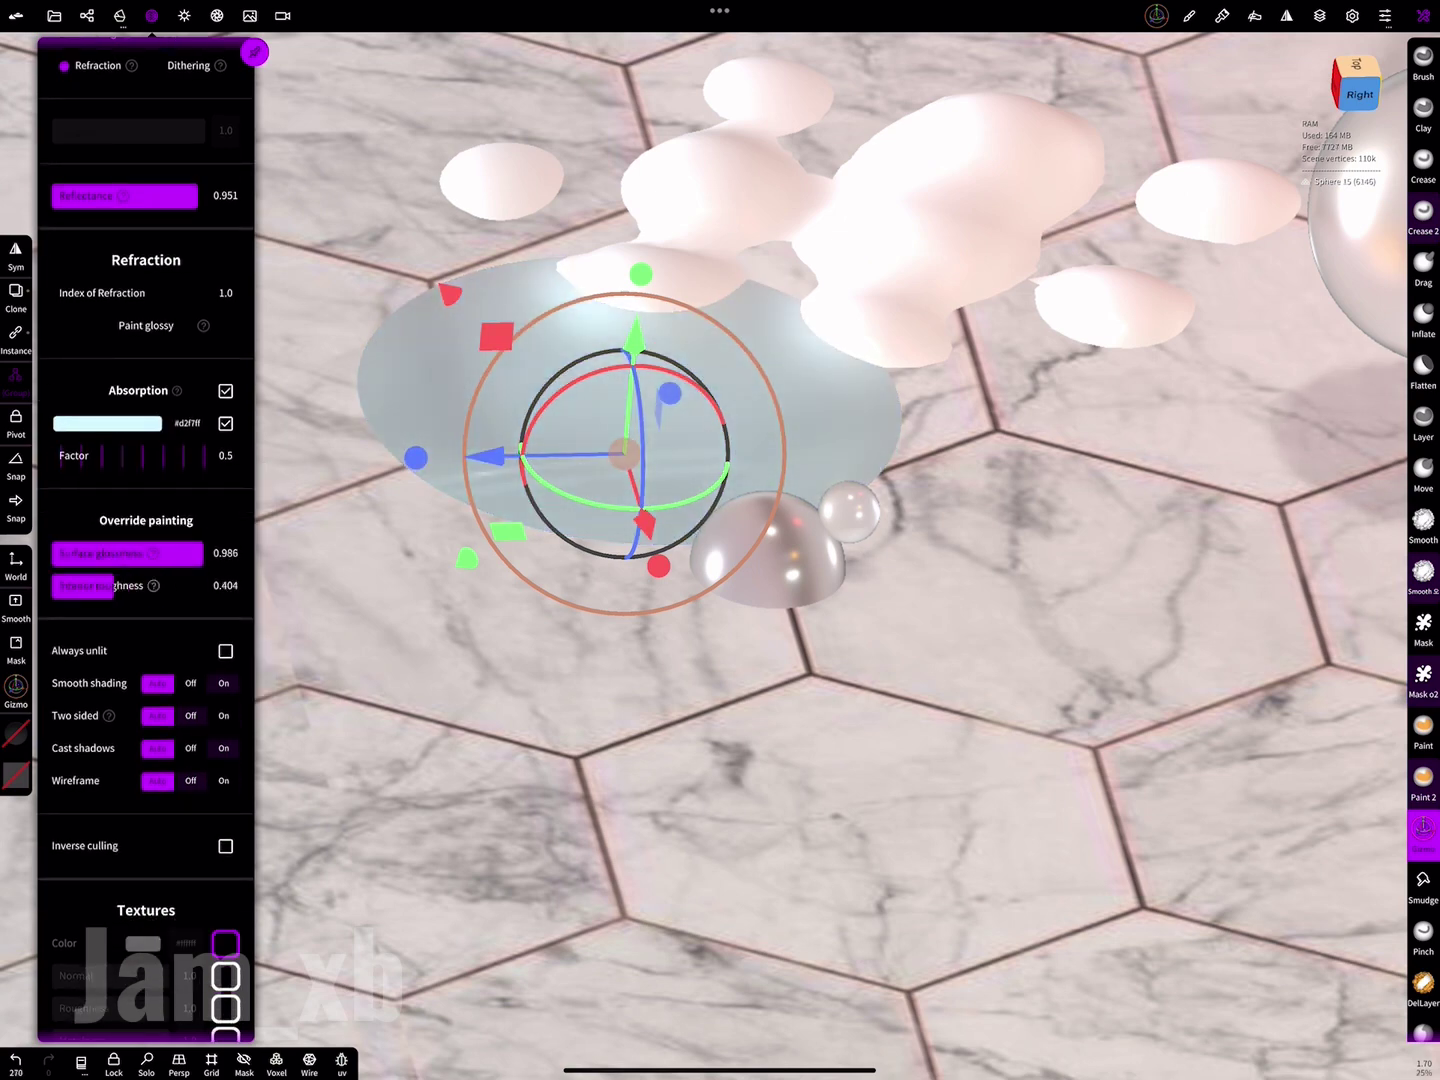
{"action": "mouse_move", "coordinate": [59, 586]}
{"action": "left_mouse_down"}
{"action": "mouse_move", "coordinate": [94, 585]}
{"action": "mouse_move", "coordinate": [95, 554]}
{"action": "left_mouse_up"}
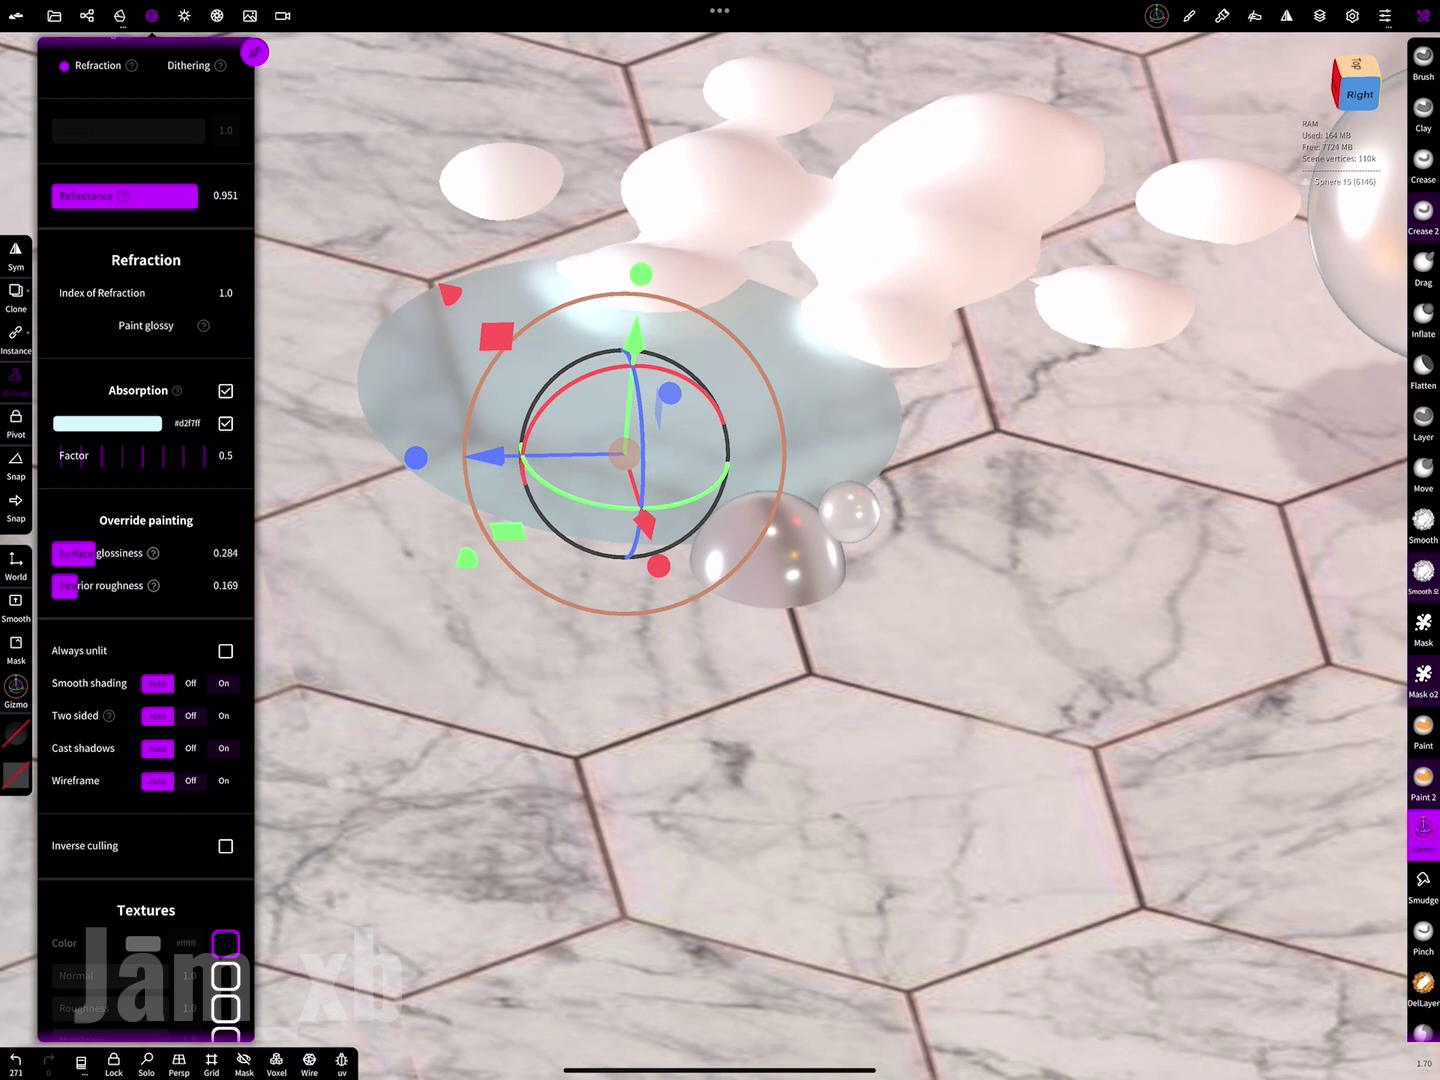
{"action": "scroll", "coordinate": [145, 500], "scroll_direction": "down", "scroll_amount": 2}
{"action": "left_click", "coordinate": [223, 620]}
{"action": "scroll", "coordinate": [146, 500], "scroll_direction": "up", "scroll_amount": 3}
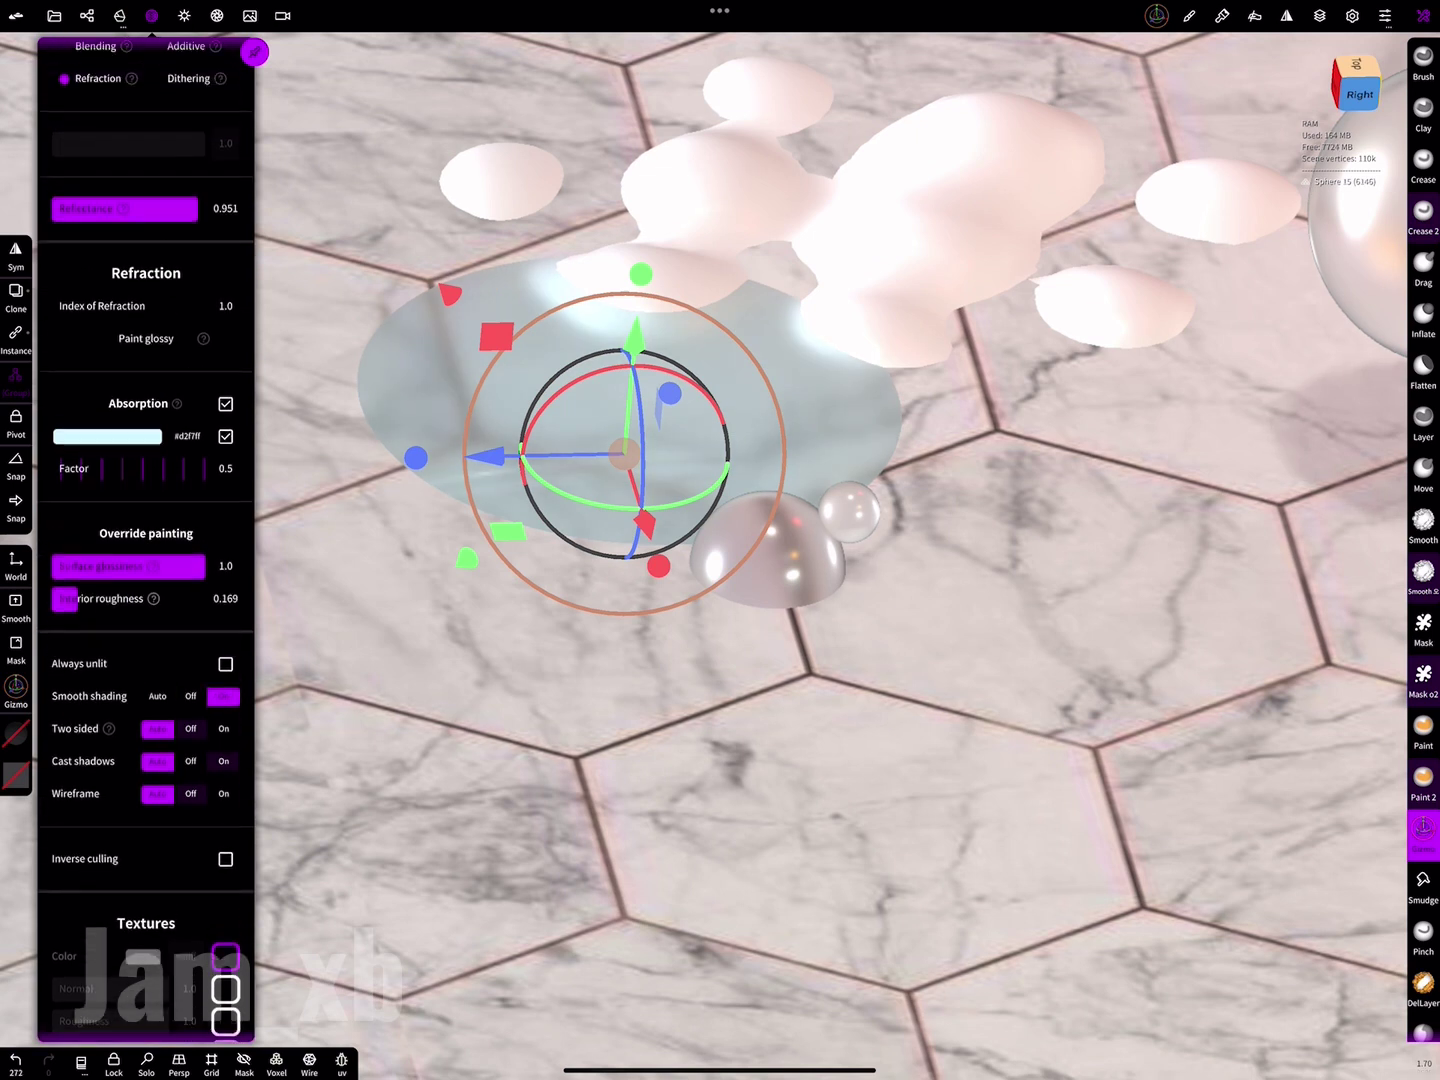
{"action": "left_click", "coordinate": [1000, 364]}
- Clone the puddle and foam cloud to two other spots on the marble floor
{"action": "left_click_drag", "start_coordinate": [1000, 363], "coordinate": [920, 458]}
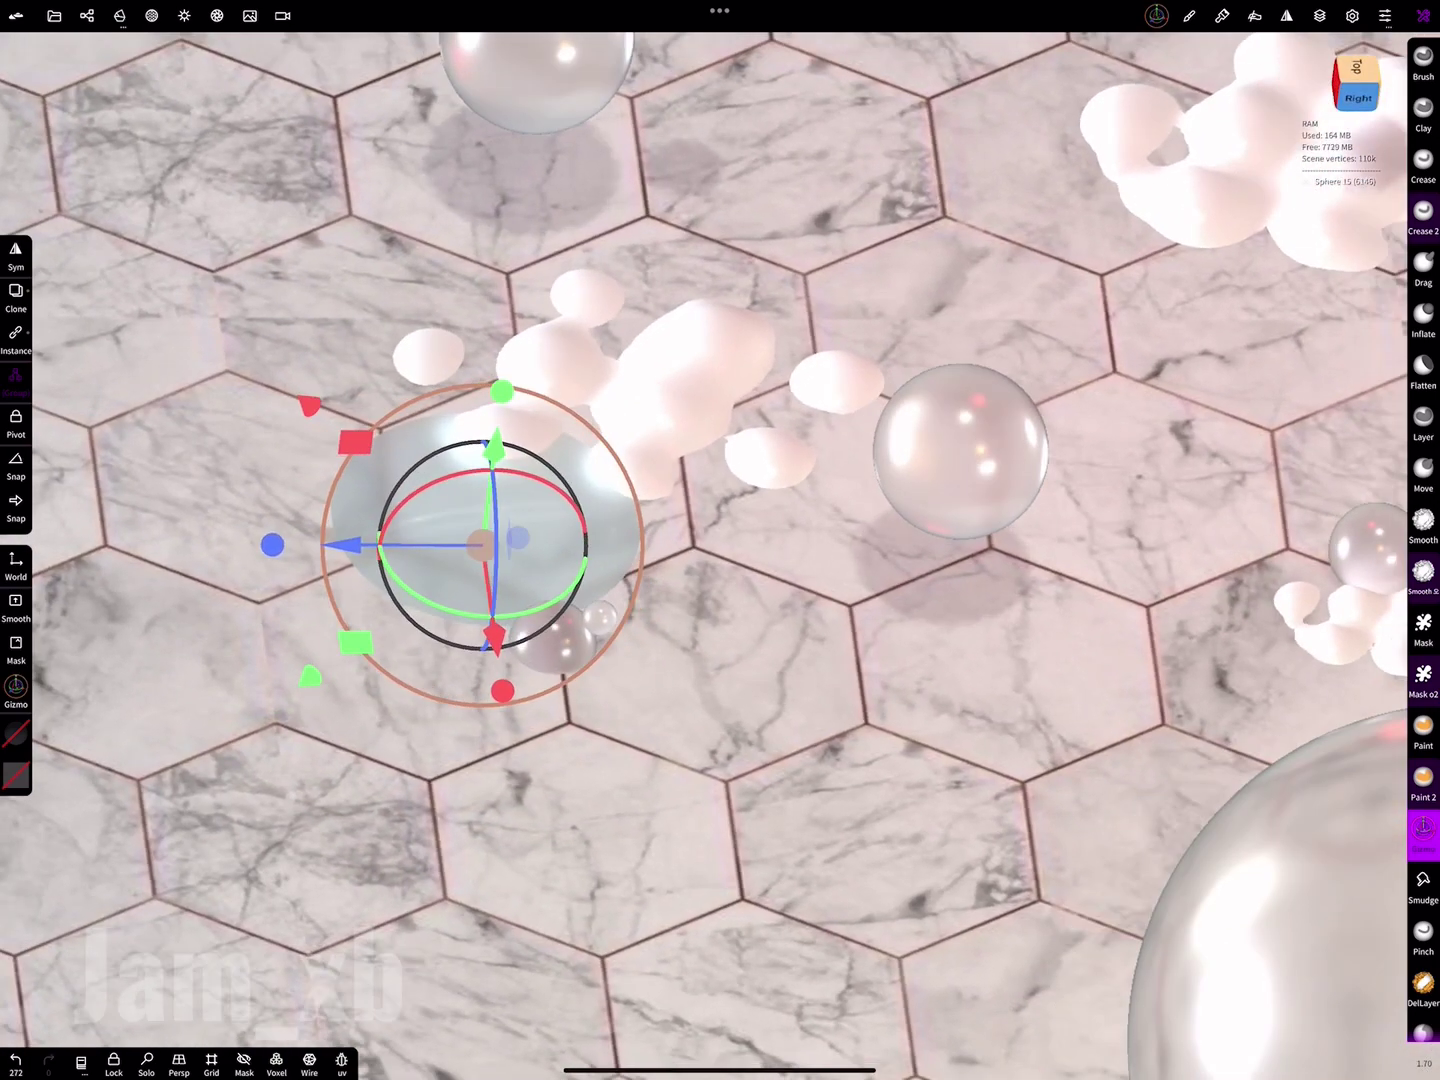
{"action": "left_click", "coordinate": [16, 295]}
{"action": "left_click_drag", "start_coordinate": [1061, 443], "coordinate": [1000, 481]}
{"action": "left_click_drag", "start_coordinate": [520, 555], "coordinate": [959, 595]}
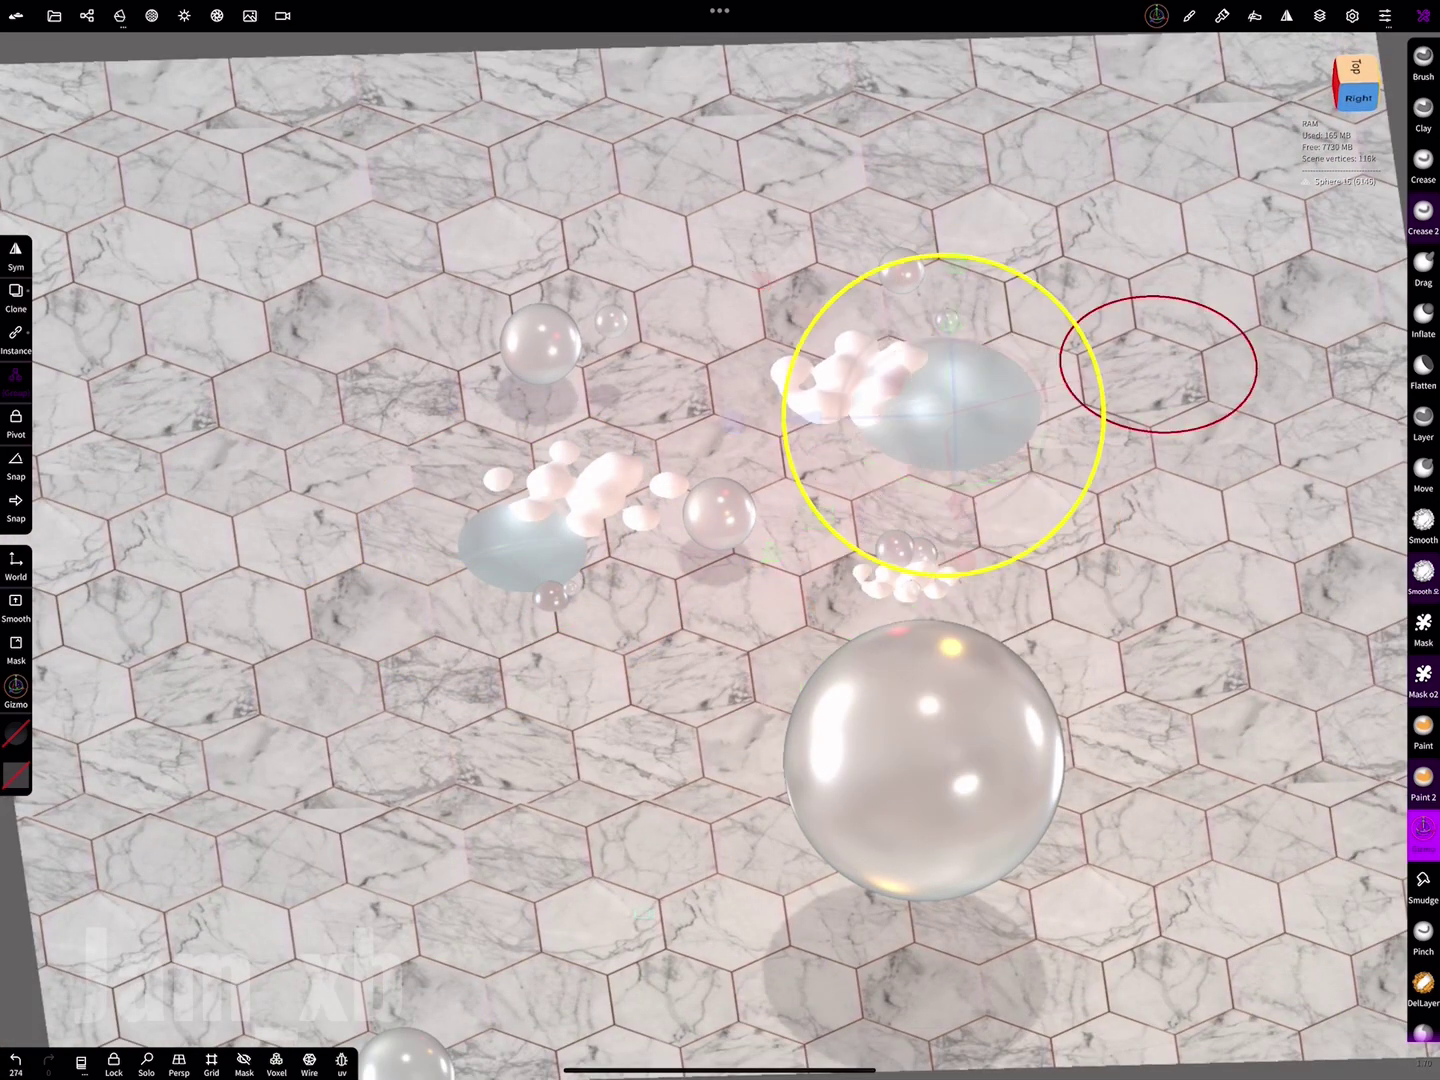
{"action": "mouse_move", "coordinate": [1157, 360]}
{"action": "left_mouse_down"}
{"action": "mouse_move", "coordinate": [951, 338]}
{"action": "mouse_move", "coordinate": [753, 430]}
{"action": "mouse_move", "coordinate": [546, 300]}
{"action": "left_mouse_up"}
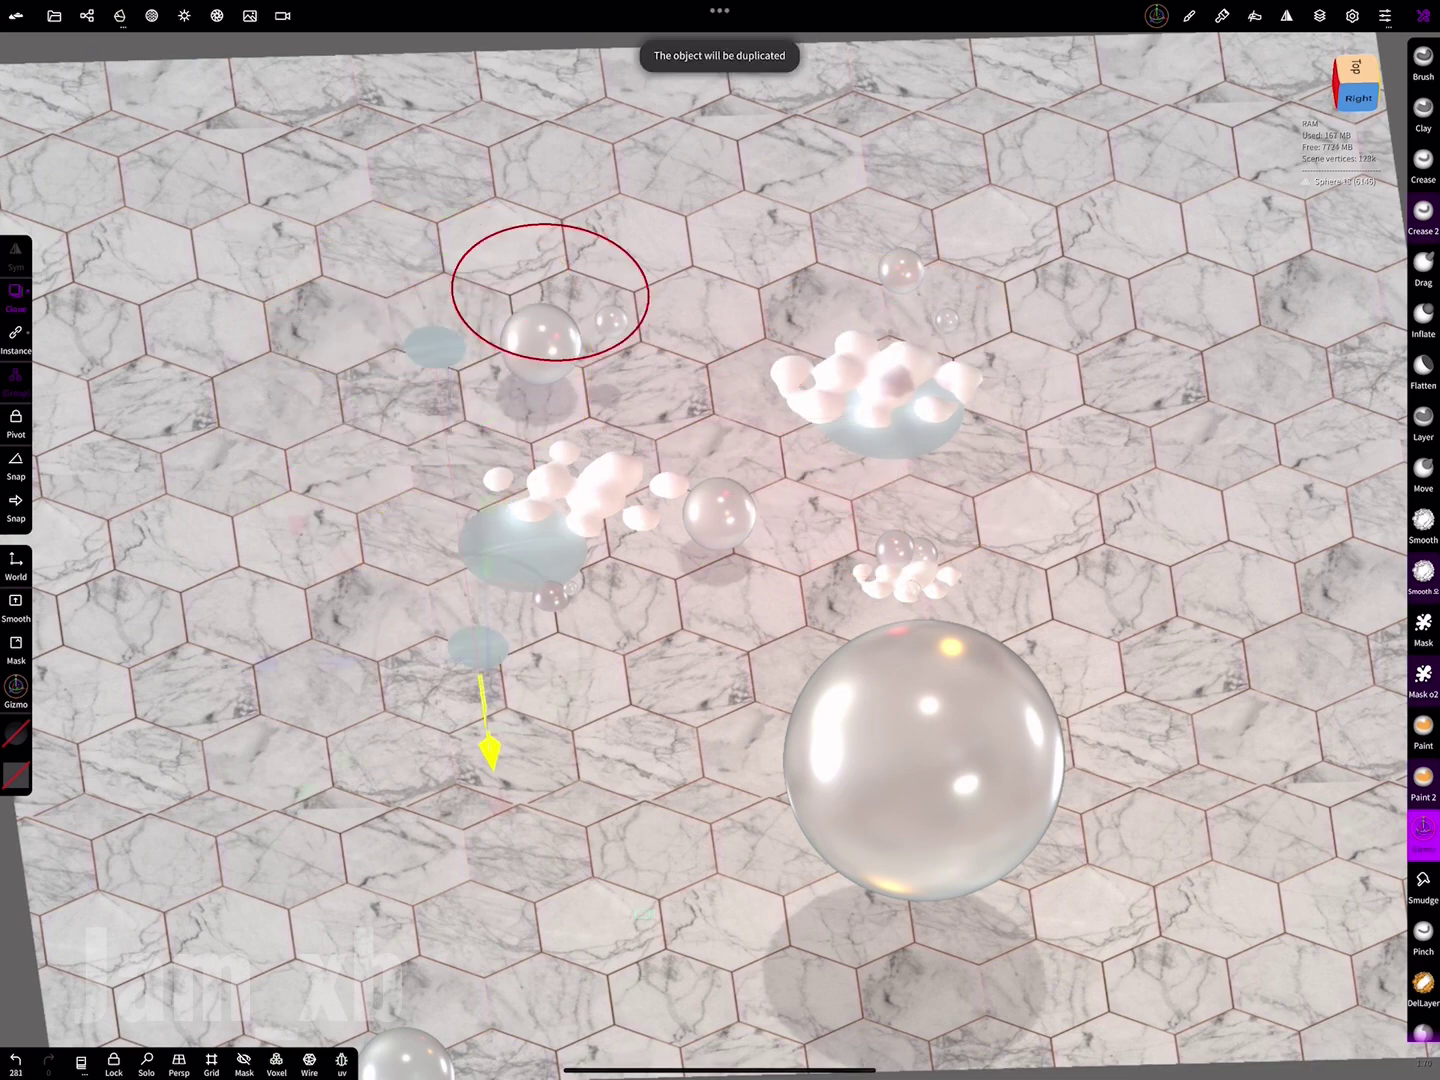
{"action": "left_click_drag", "start_coordinate": [528, 786], "coordinate": [740, 669]}
- Switch to the saved low-angle camera view and re-enable post-processing
{"action": "left_click", "coordinate": [282, 15]}
{"action": "left_click", "coordinate": [160, 148]}
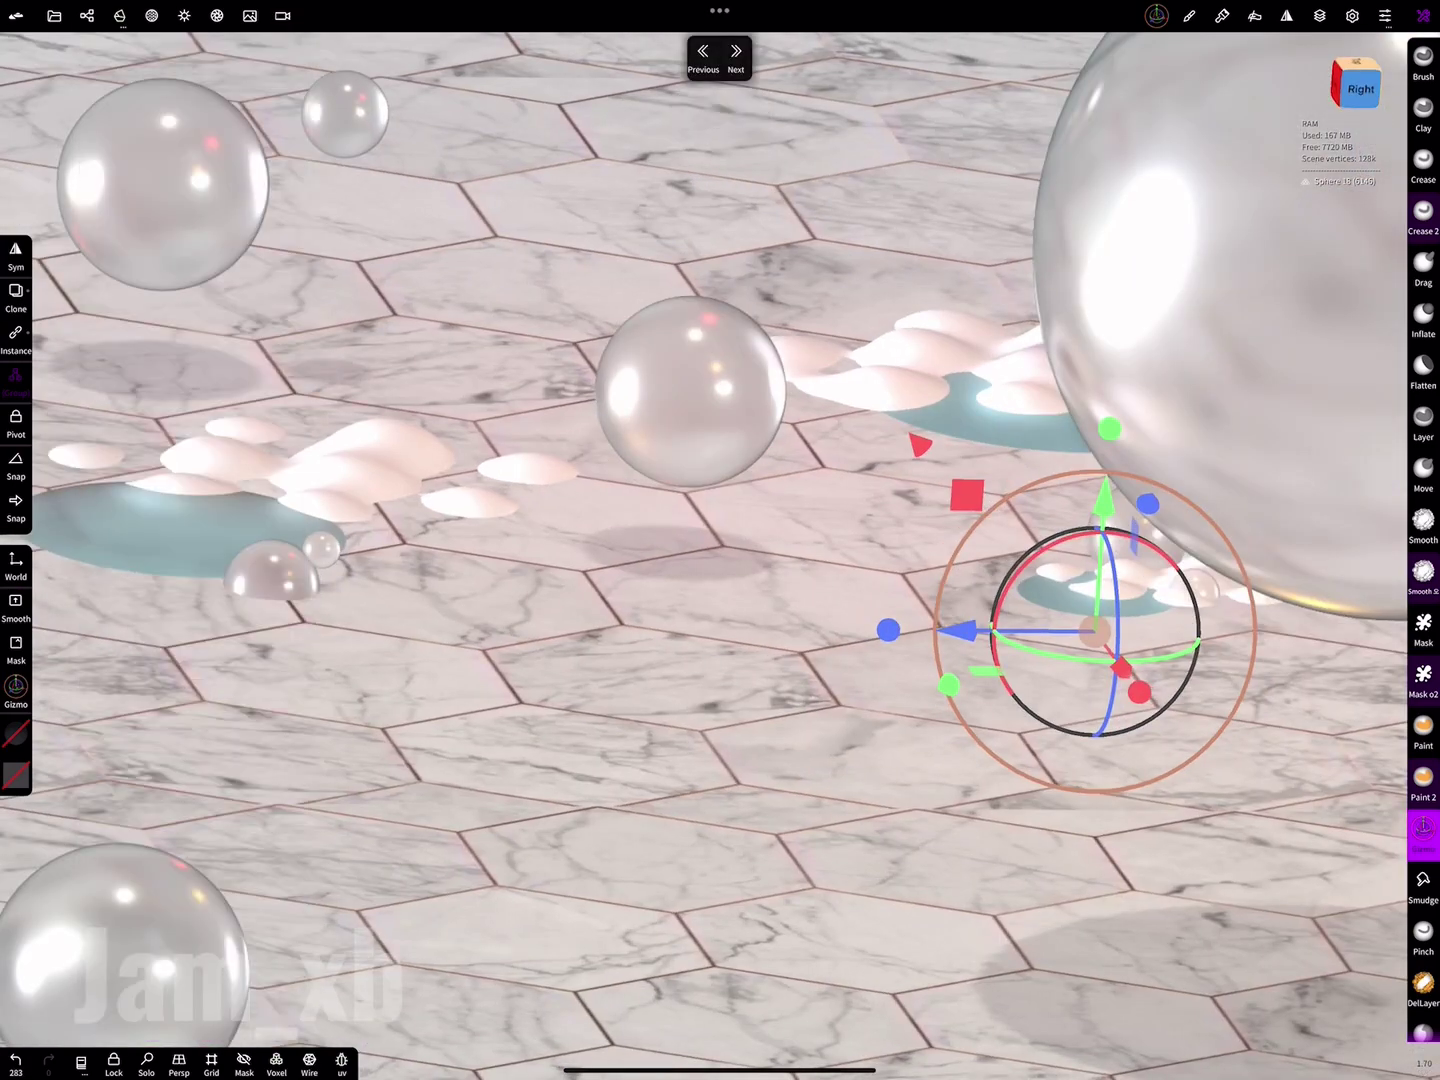
{"action": "left_click", "coordinate": [217, 15]}
{"action": "left_click", "coordinate": [226, 68]}
{"action": "left_click", "coordinate": [218, 15]}
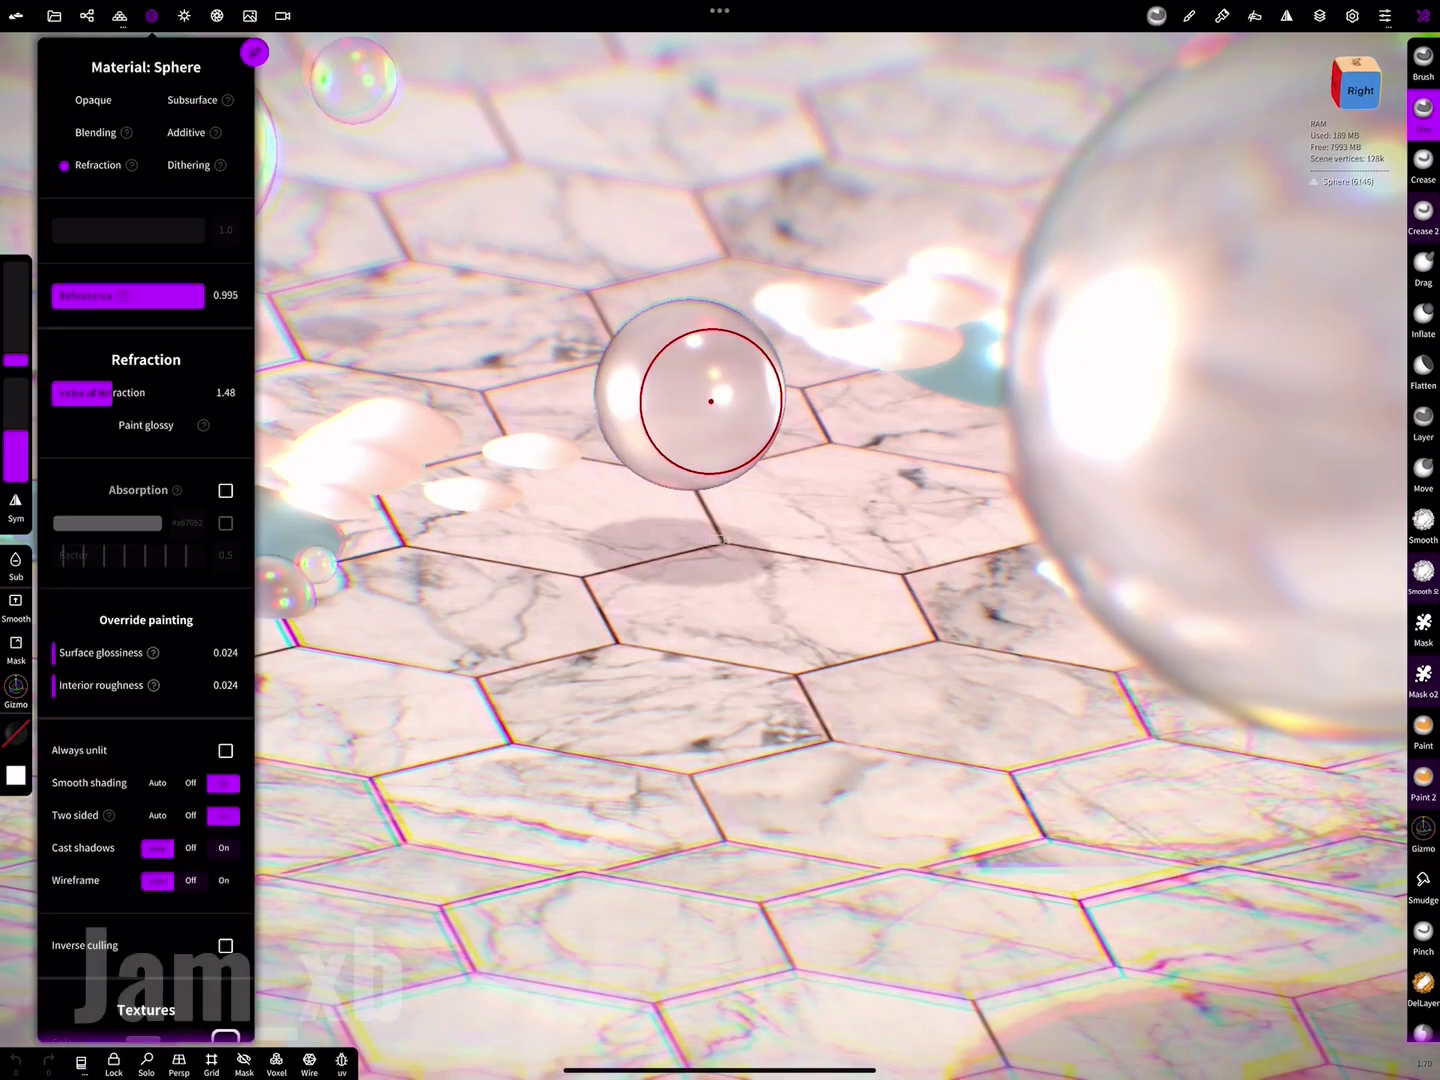
- Raise the first bubble's index of refraction to 1.65 and enable white (#ffffff) absorption
{"action": "scroll", "coordinate": [147, 540], "scroll_direction": "down", "scroll_amount": 3}
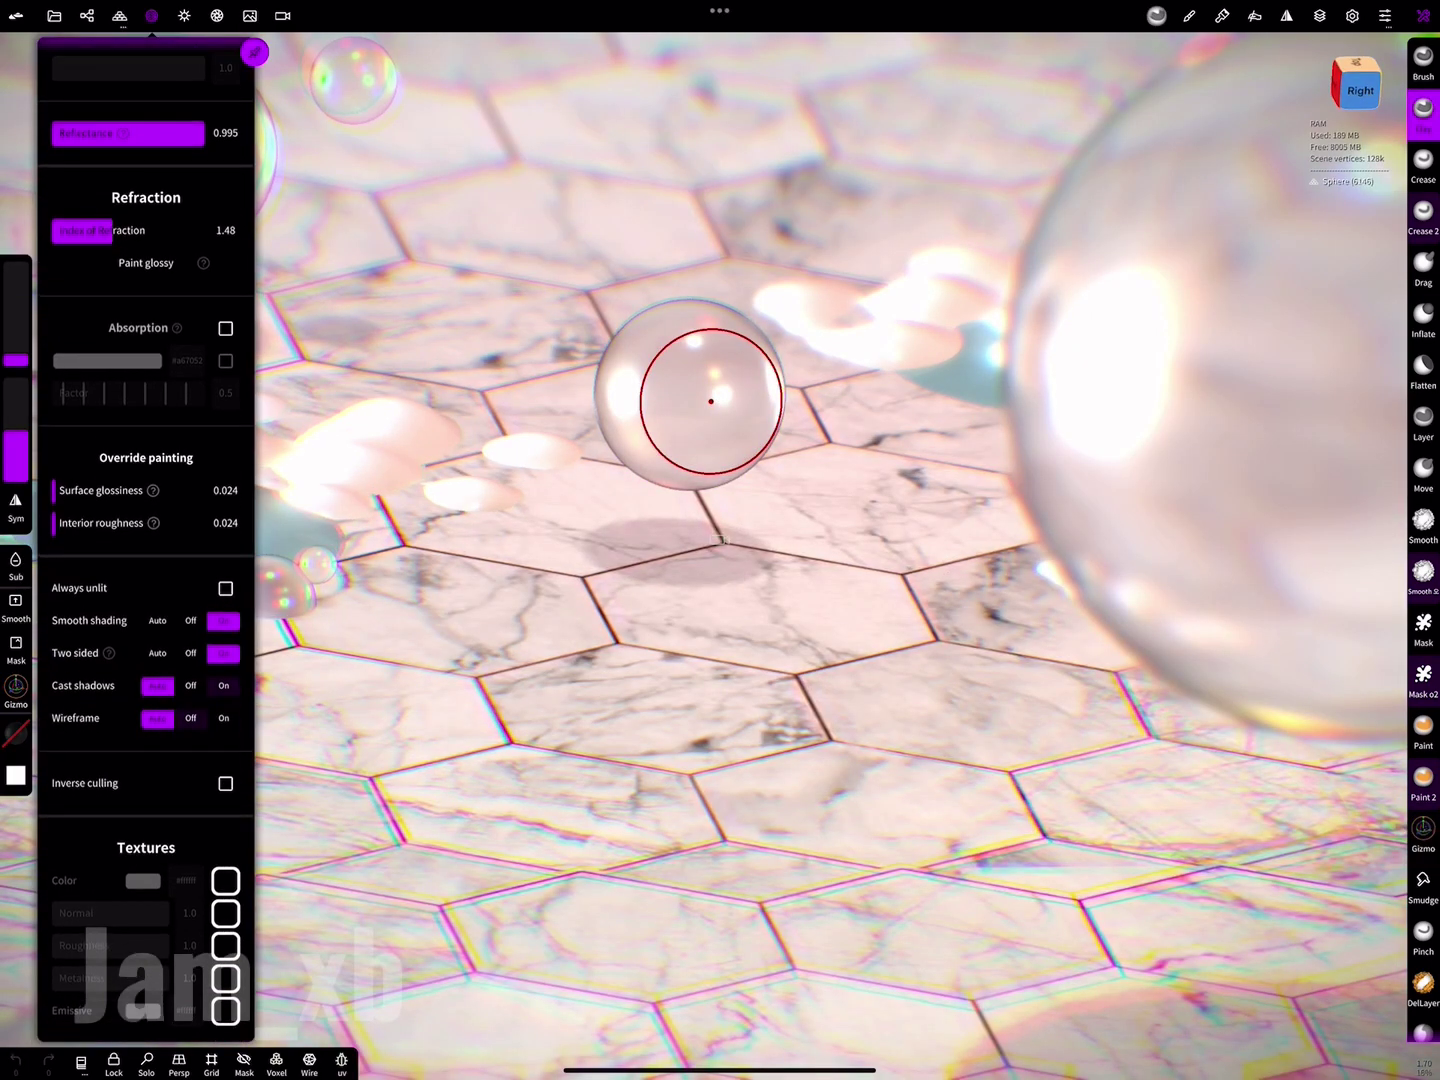
{"action": "left_click_drag", "start_coordinate": [119, 229], "coordinate": [130, 230]}
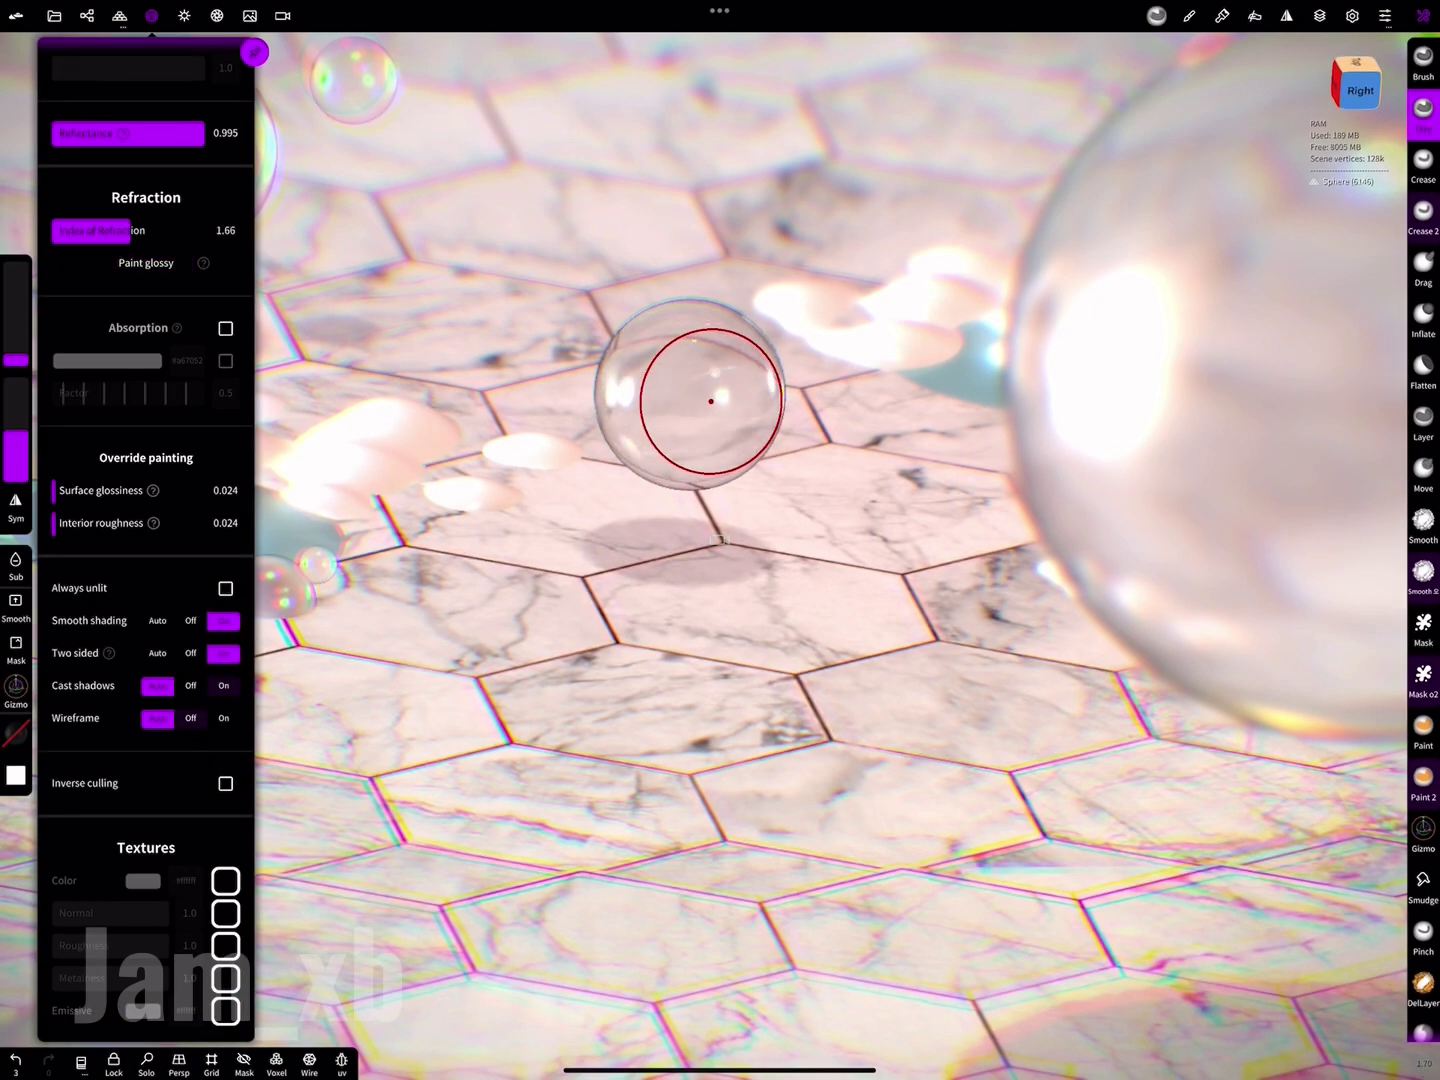
{"action": "left_click", "coordinate": [225, 328]}
{"action": "left_click", "coordinate": [107, 360]}
{"action": "left_click", "coordinate": [117, 465]}
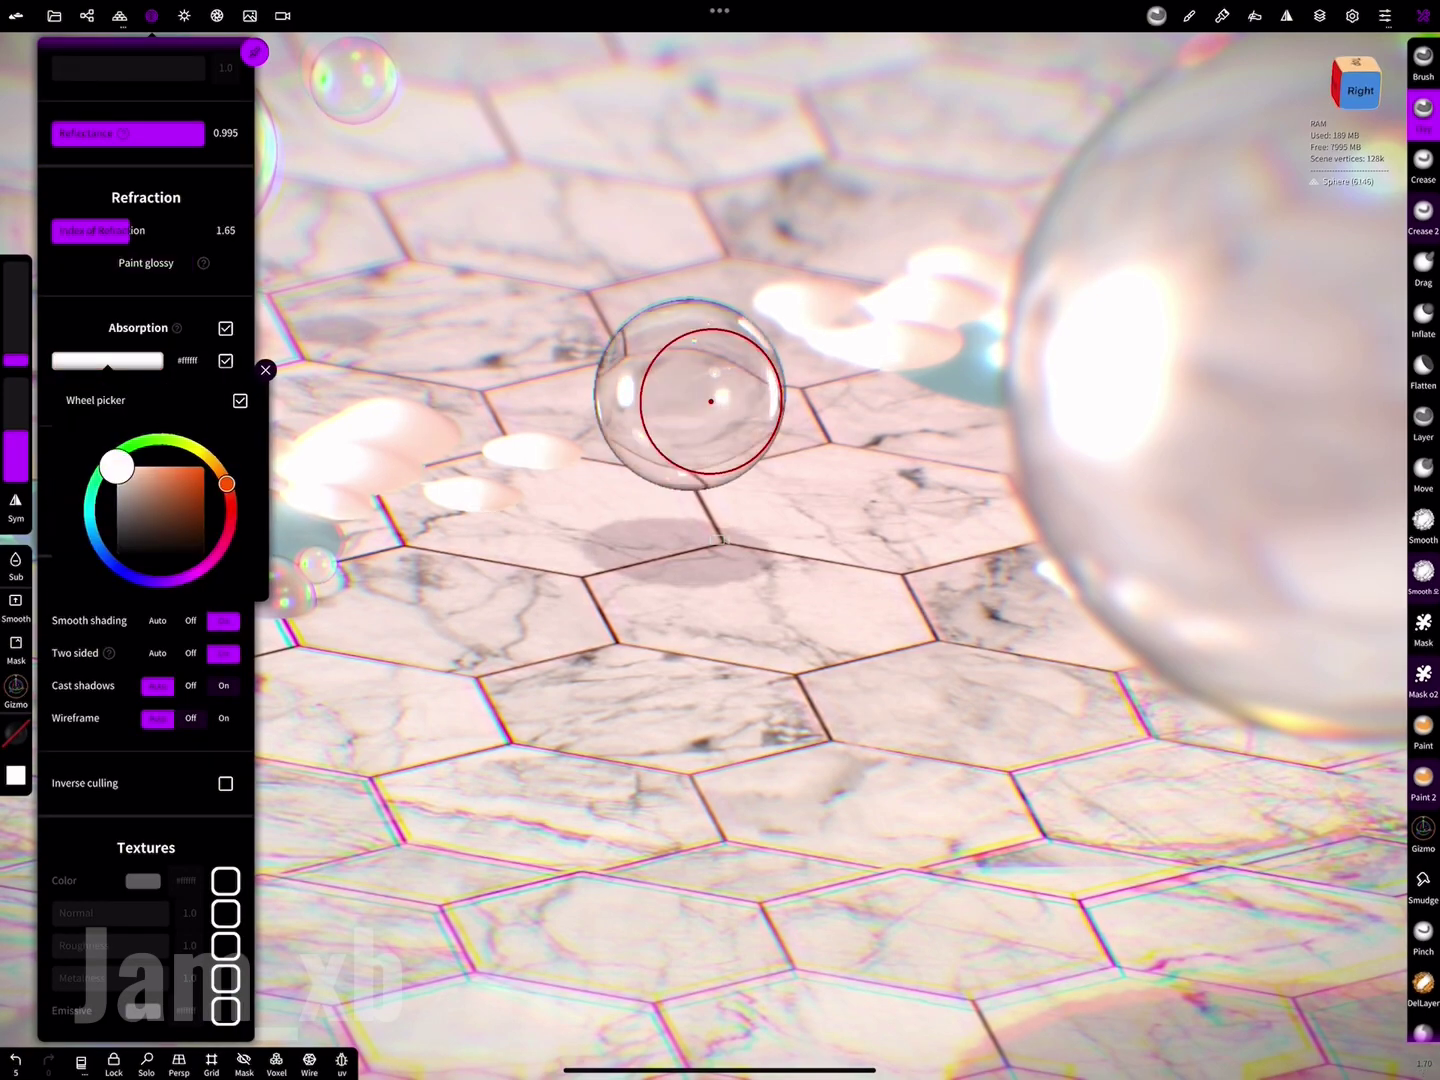
{"action": "left_click", "coordinate": [266, 370]}
- Set the first bubble's surface glossiness to 1.0 and keep two-sided rendering on
{"action": "left_click_drag", "start_coordinate": [120, 391], "coordinate": [120, 378]}
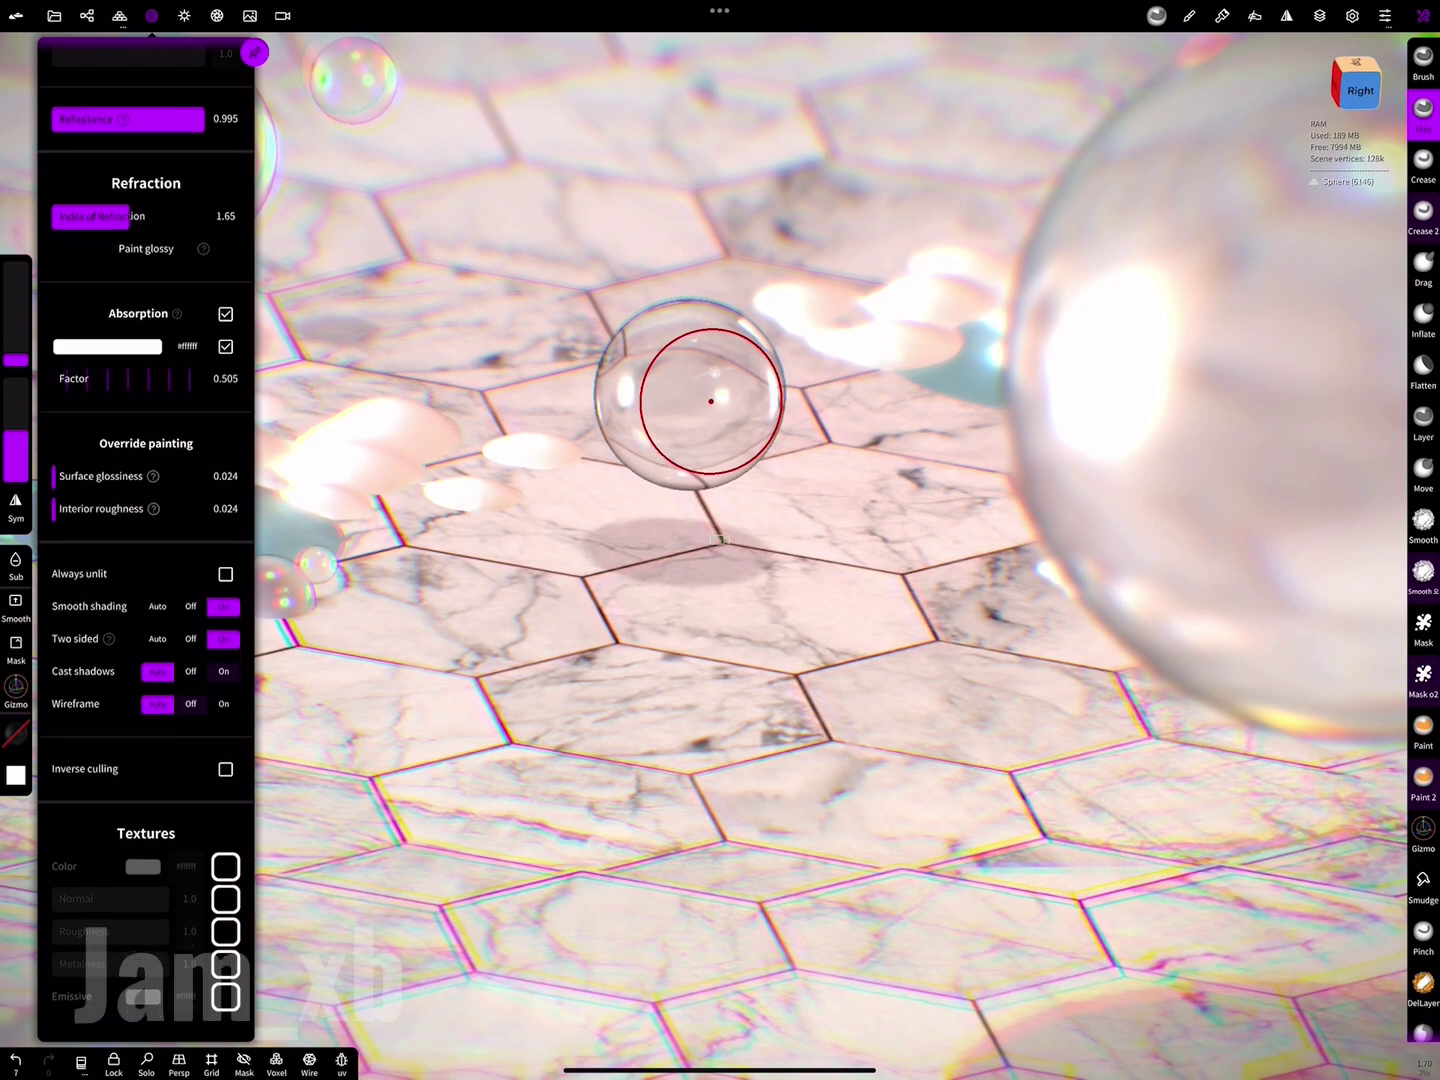
{"action": "left_click", "coordinate": [143, 491]}
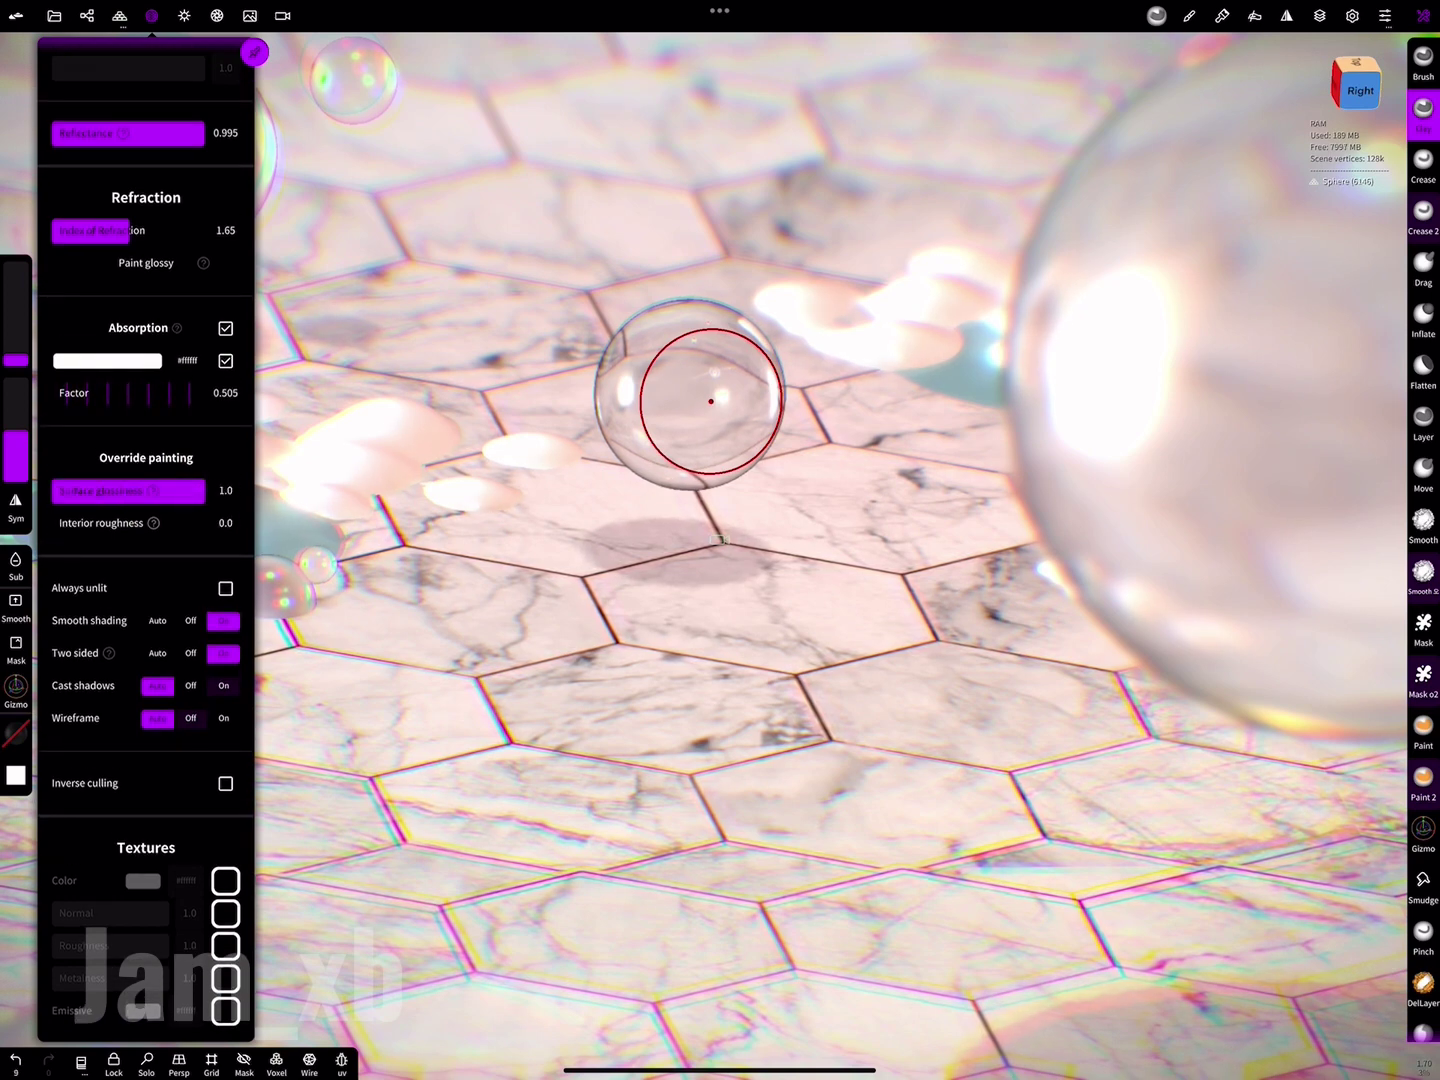
{"action": "left_click", "coordinate": [157, 653]}
{"action": "left_click", "coordinate": [223, 652]}
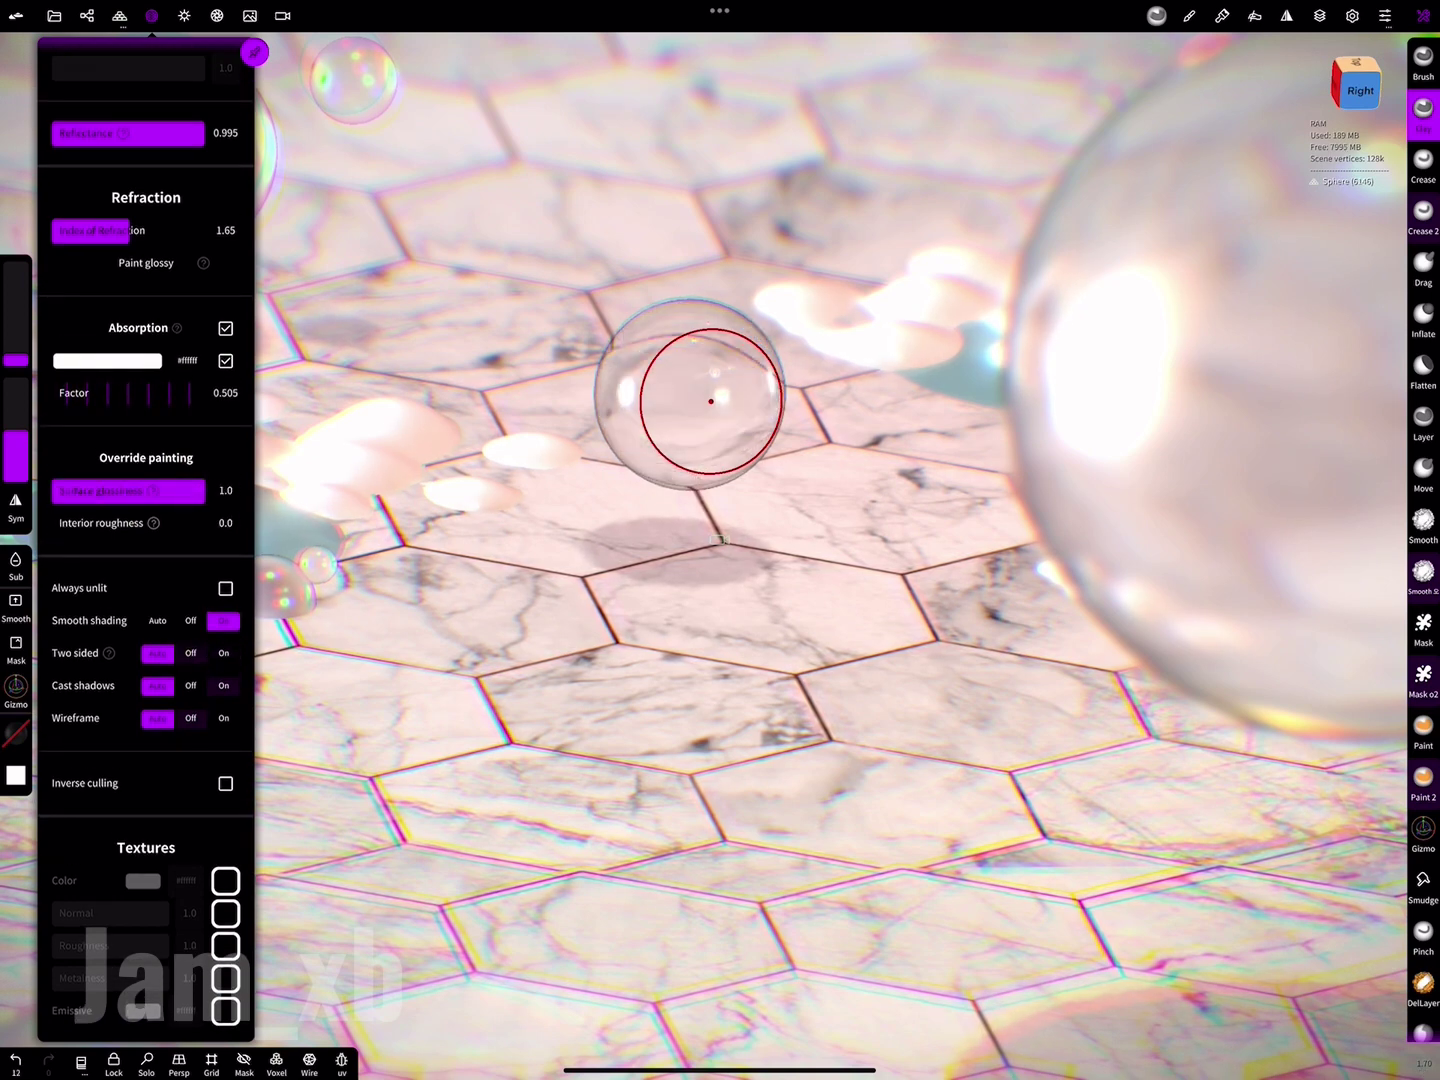
{"action": "left_click", "coordinate": [223, 652]}
{"action": "scroll", "coordinate": [147, 499], "scroll_direction": "up", "scroll_amount": 2}
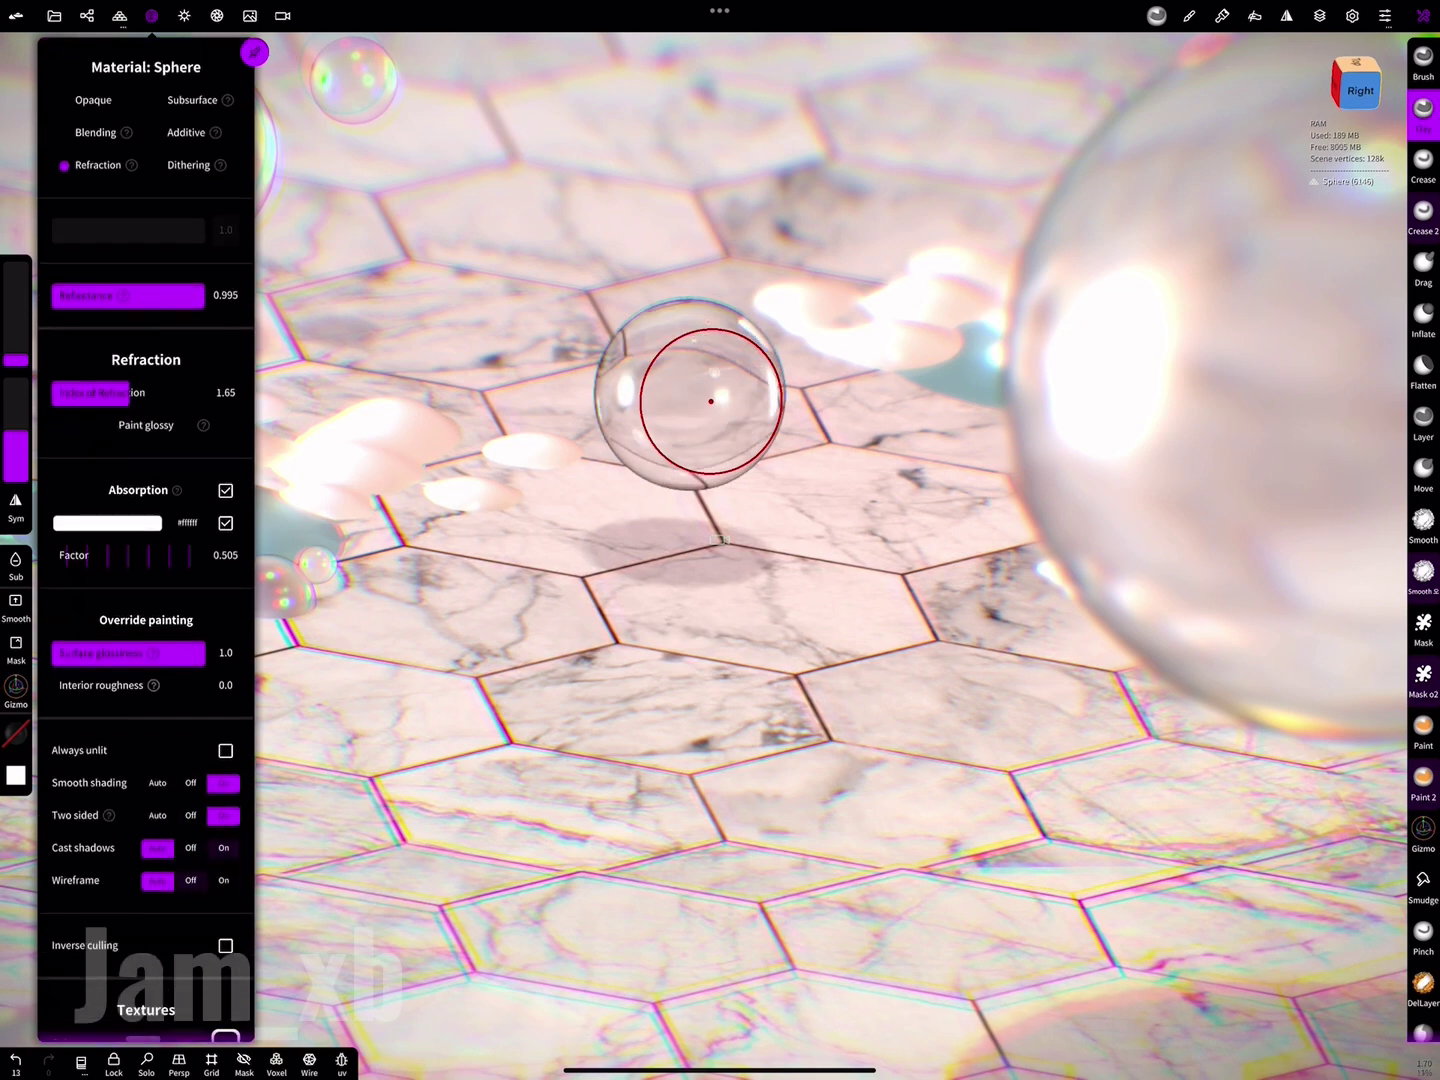
- Select the large foreground glass sphere and raise its index of refraction to 1.97
{"action": "left_click", "coordinate": [1228, 211]}
{"action": "key", "text": "ctrl+z"}
{"action": "left_click", "coordinate": [1170, 367]}
{"action": "scroll", "coordinate": [146, 600], "scroll_direction": "down", "scroll_amount": 2}
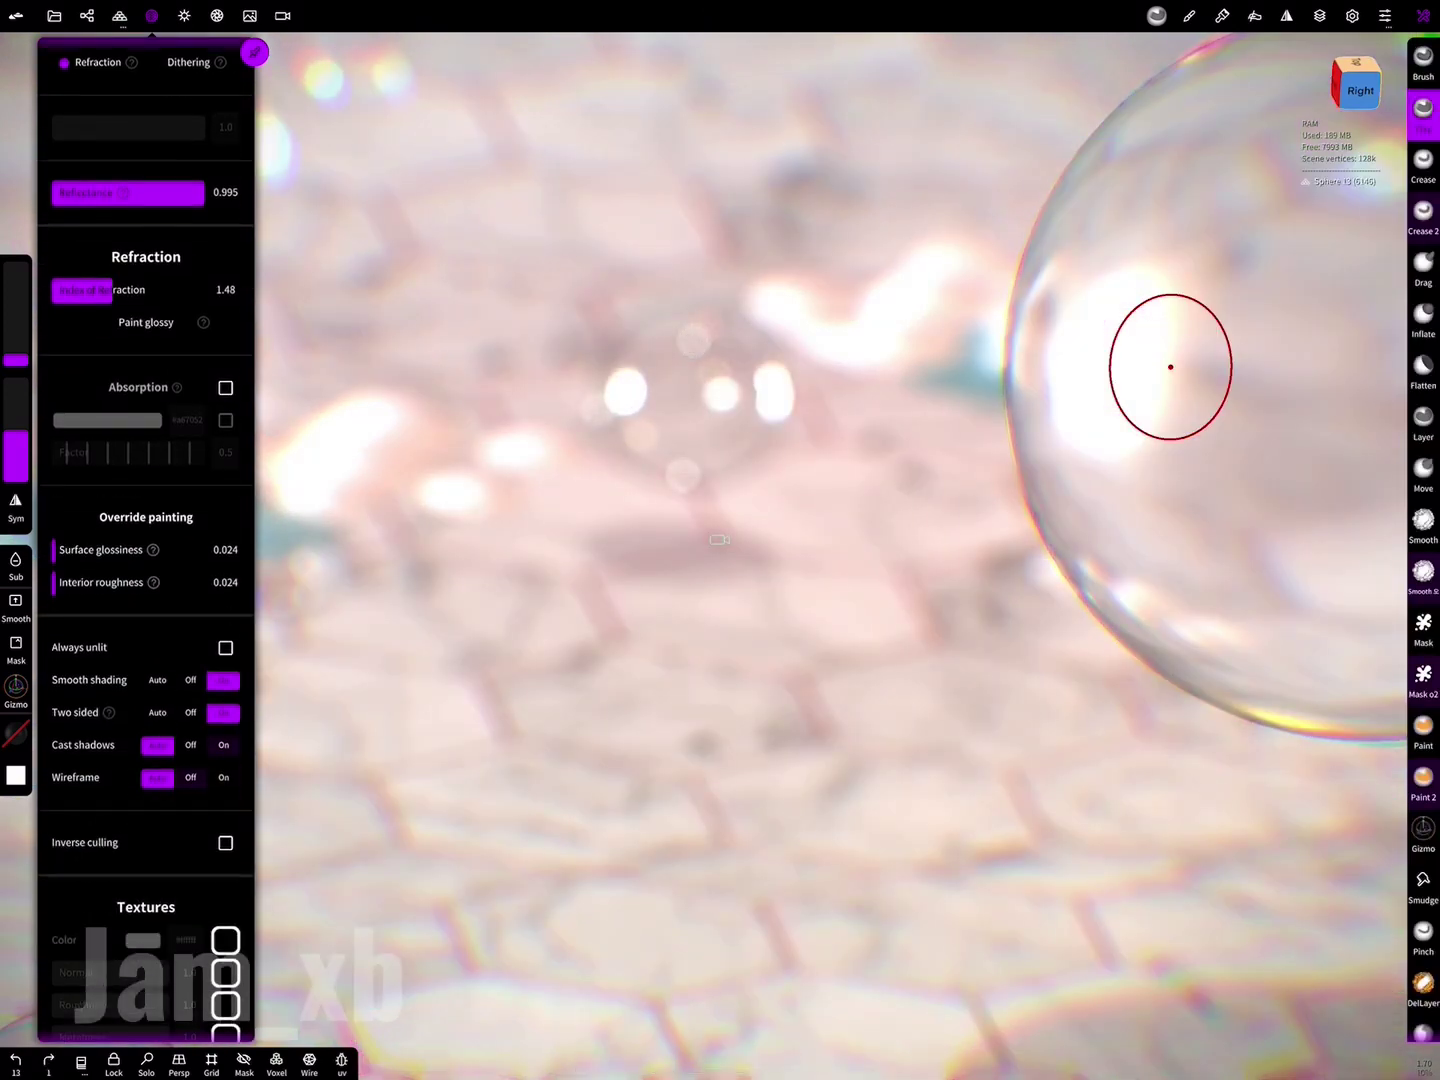
{"action": "left_click_drag", "start_coordinate": [105, 283], "coordinate": [153, 284]}
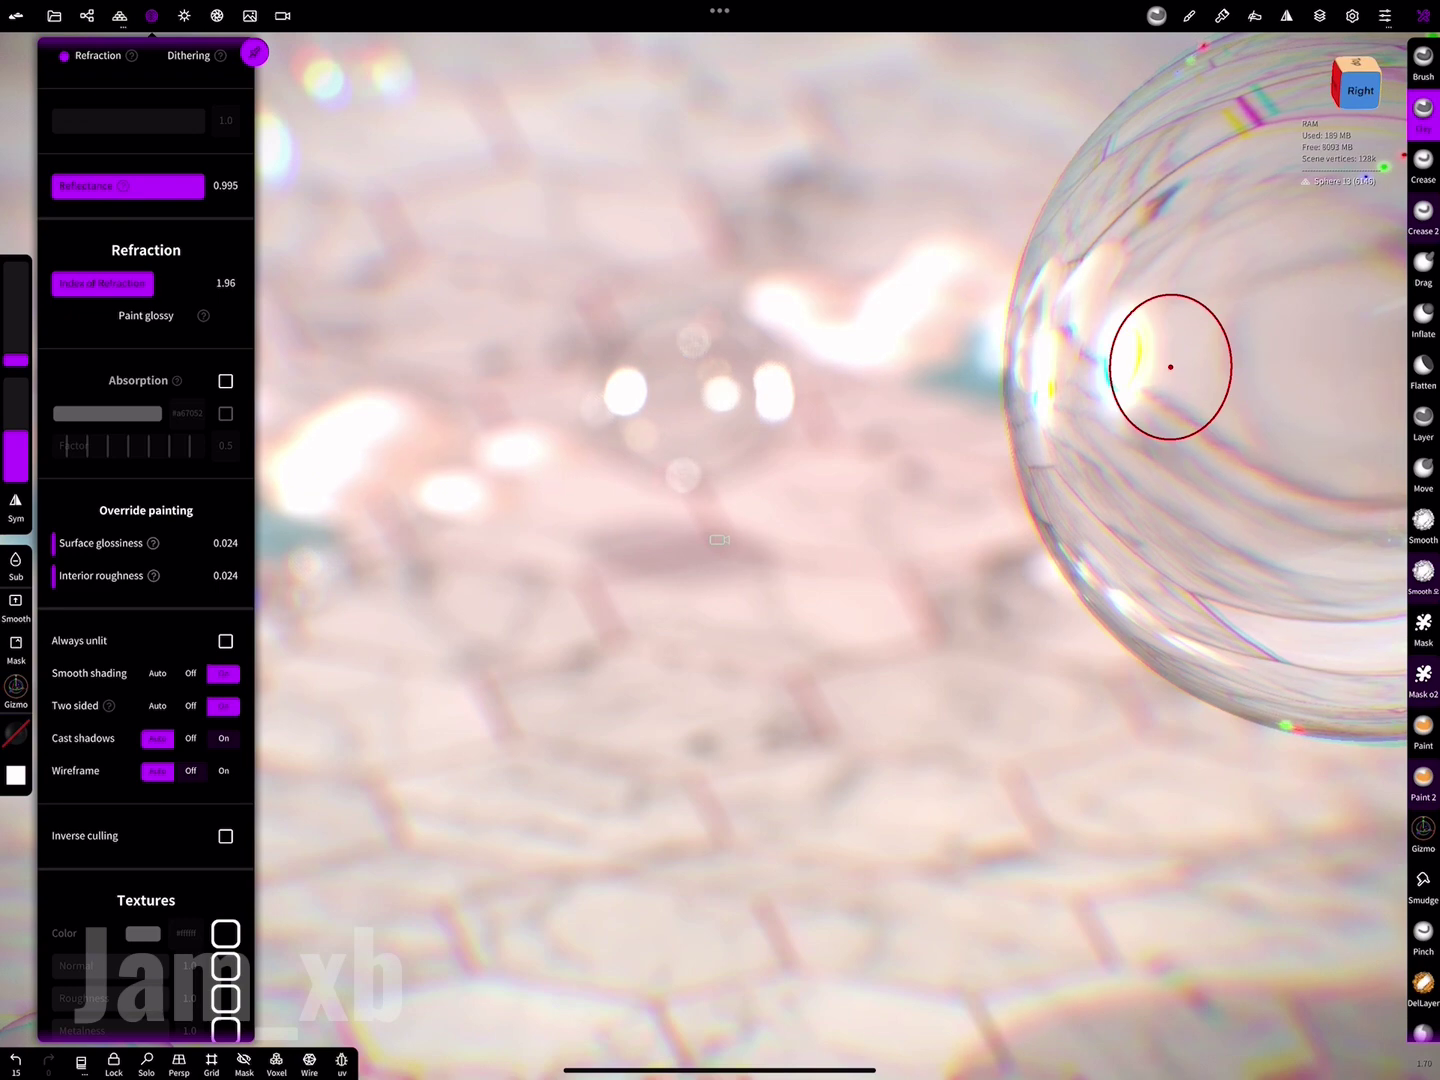
- Give the large sphere white absorption, full 1.0 glossiness and two-sided rendering
{"action": "left_click", "coordinate": [225, 381]}
{"action": "left_click", "coordinate": [107, 413]}
{"action": "left_click", "coordinate": [117, 517]}
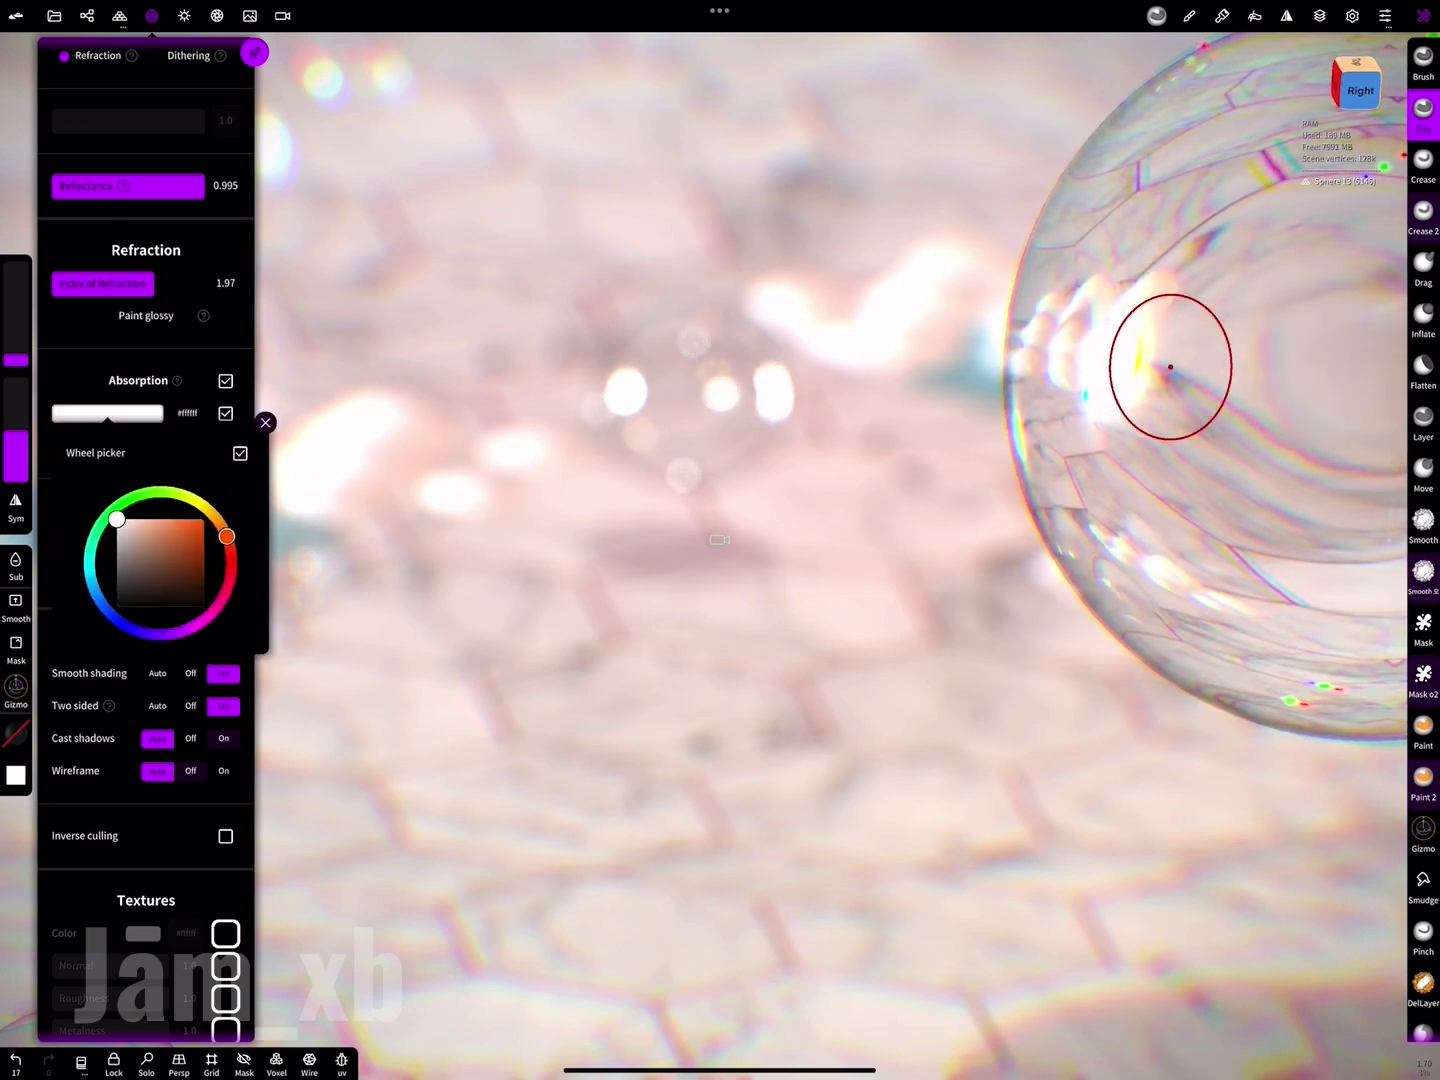
{"action": "left_click", "coordinate": [266, 421]}
{"action": "scroll", "coordinate": [146, 499], "scroll_direction": "down", "scroll_amount": 1}
{"action": "left_click_drag", "start_coordinate": [191, 490], "coordinate": [205, 491]}
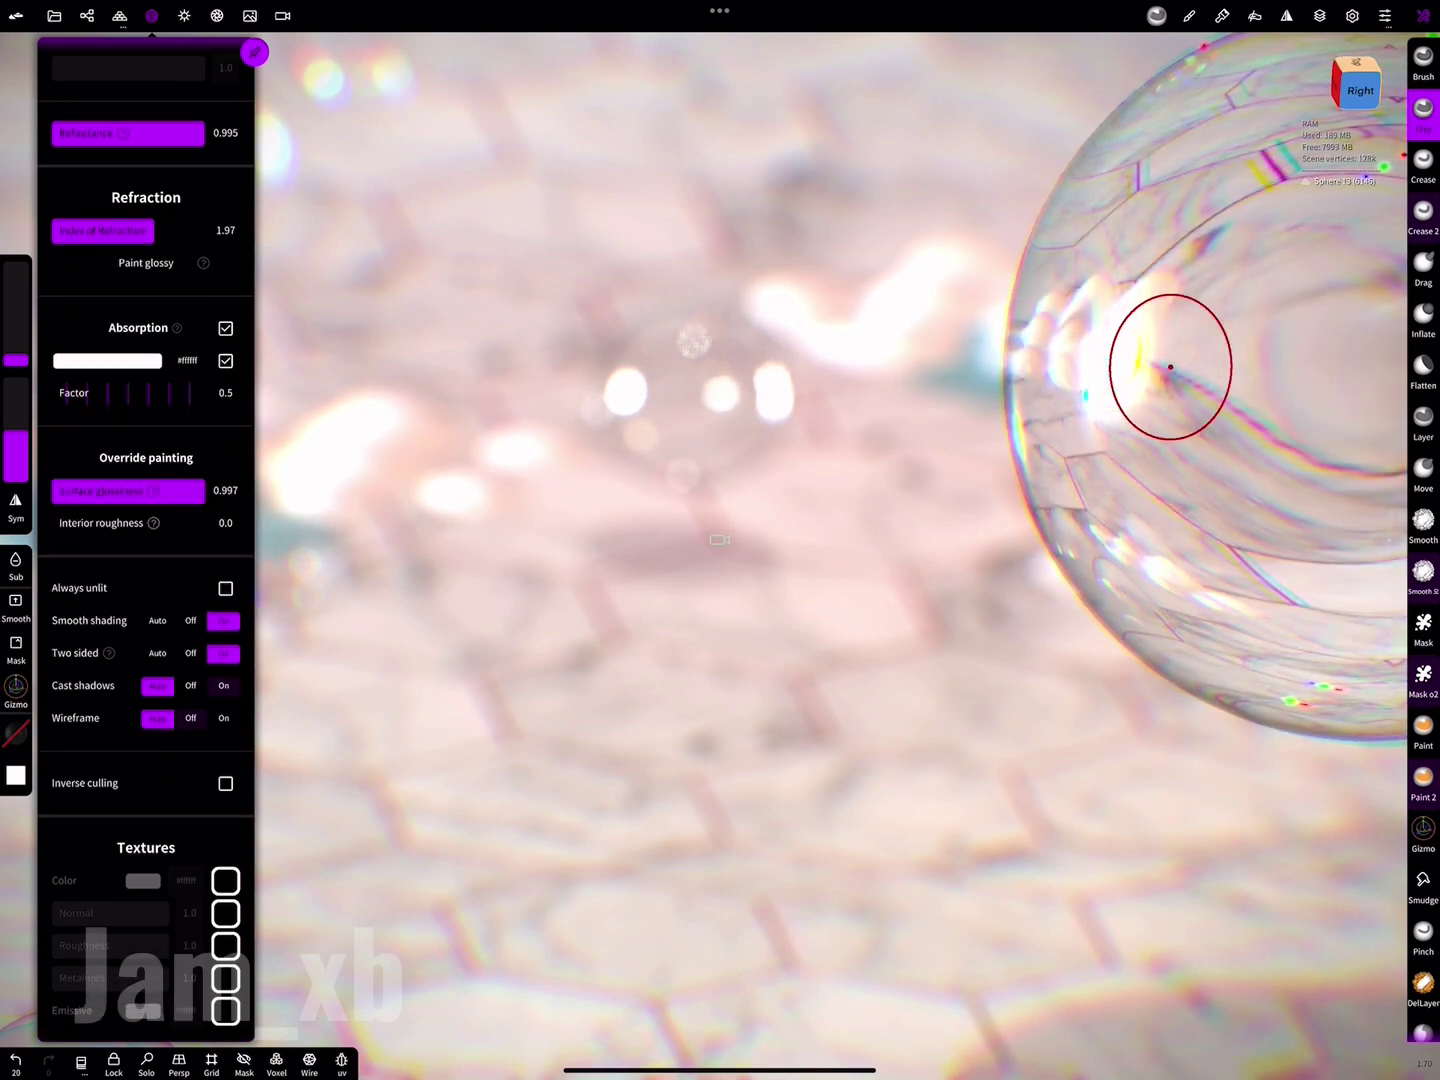
{"action": "left_click", "coordinate": [158, 652]}
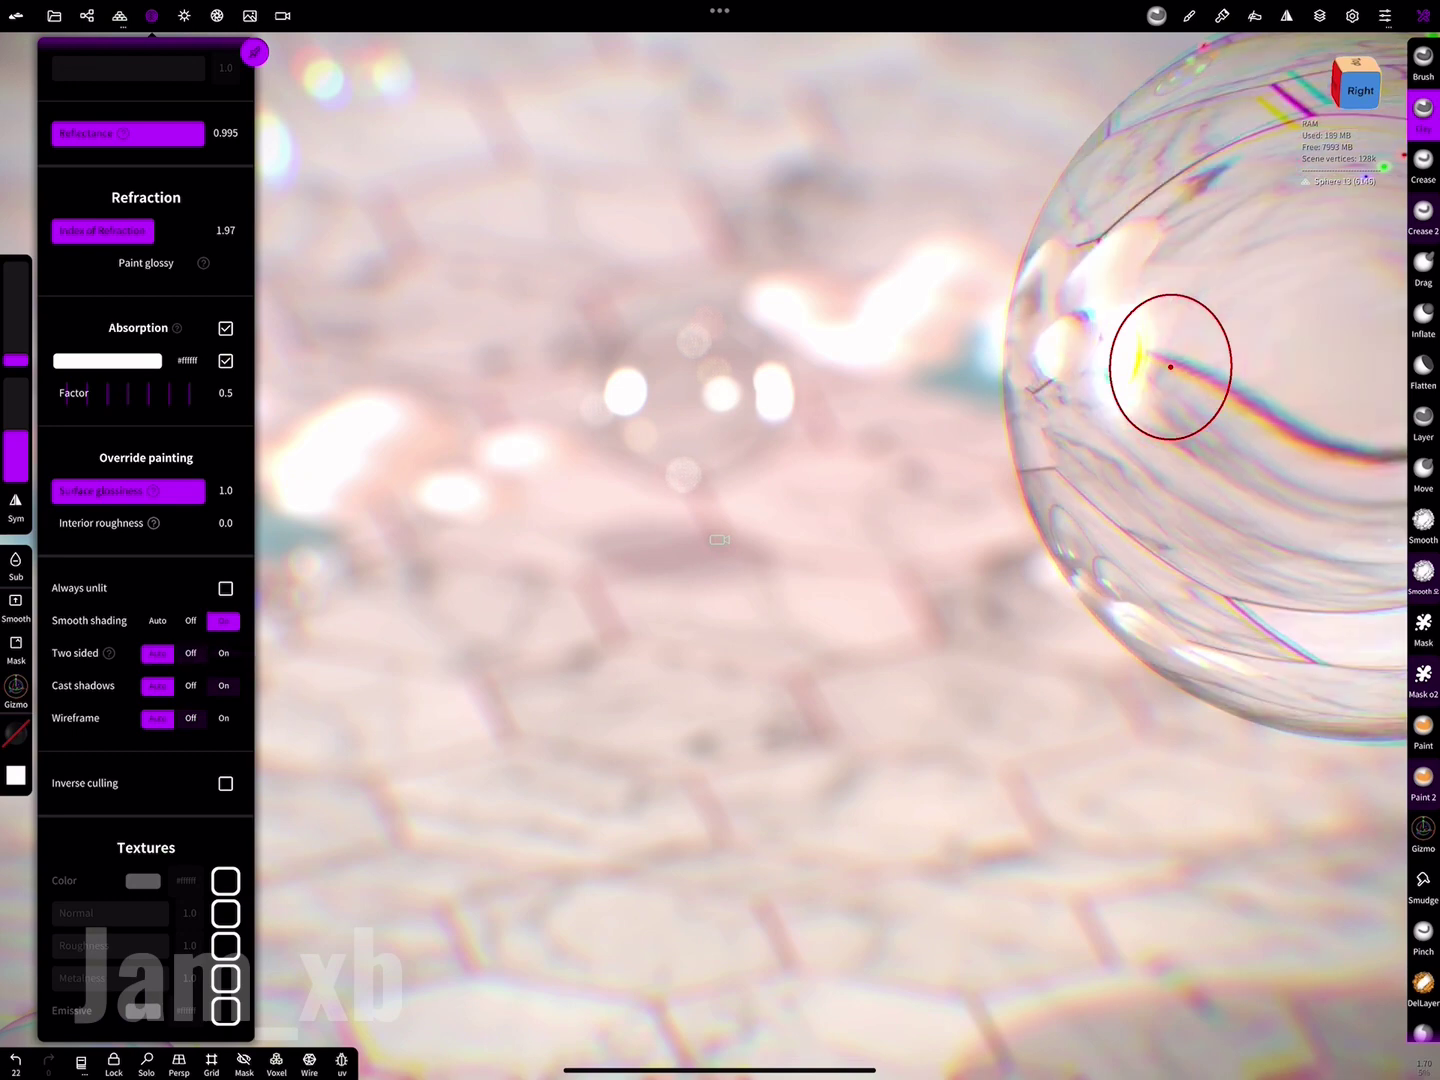
{"action": "left_click", "coordinate": [224, 653]}
- Close the material settings and select the small bottom-left bubble with transform handles
{"action": "scroll", "coordinate": [146, 500], "scroll_direction": "up", "scroll_amount": 2}
{"action": "scroll", "coordinate": [147, 499], "scroll_direction": "up", "scroll_amount": 1}
{"action": "left_click", "coordinate": [151, 14]}
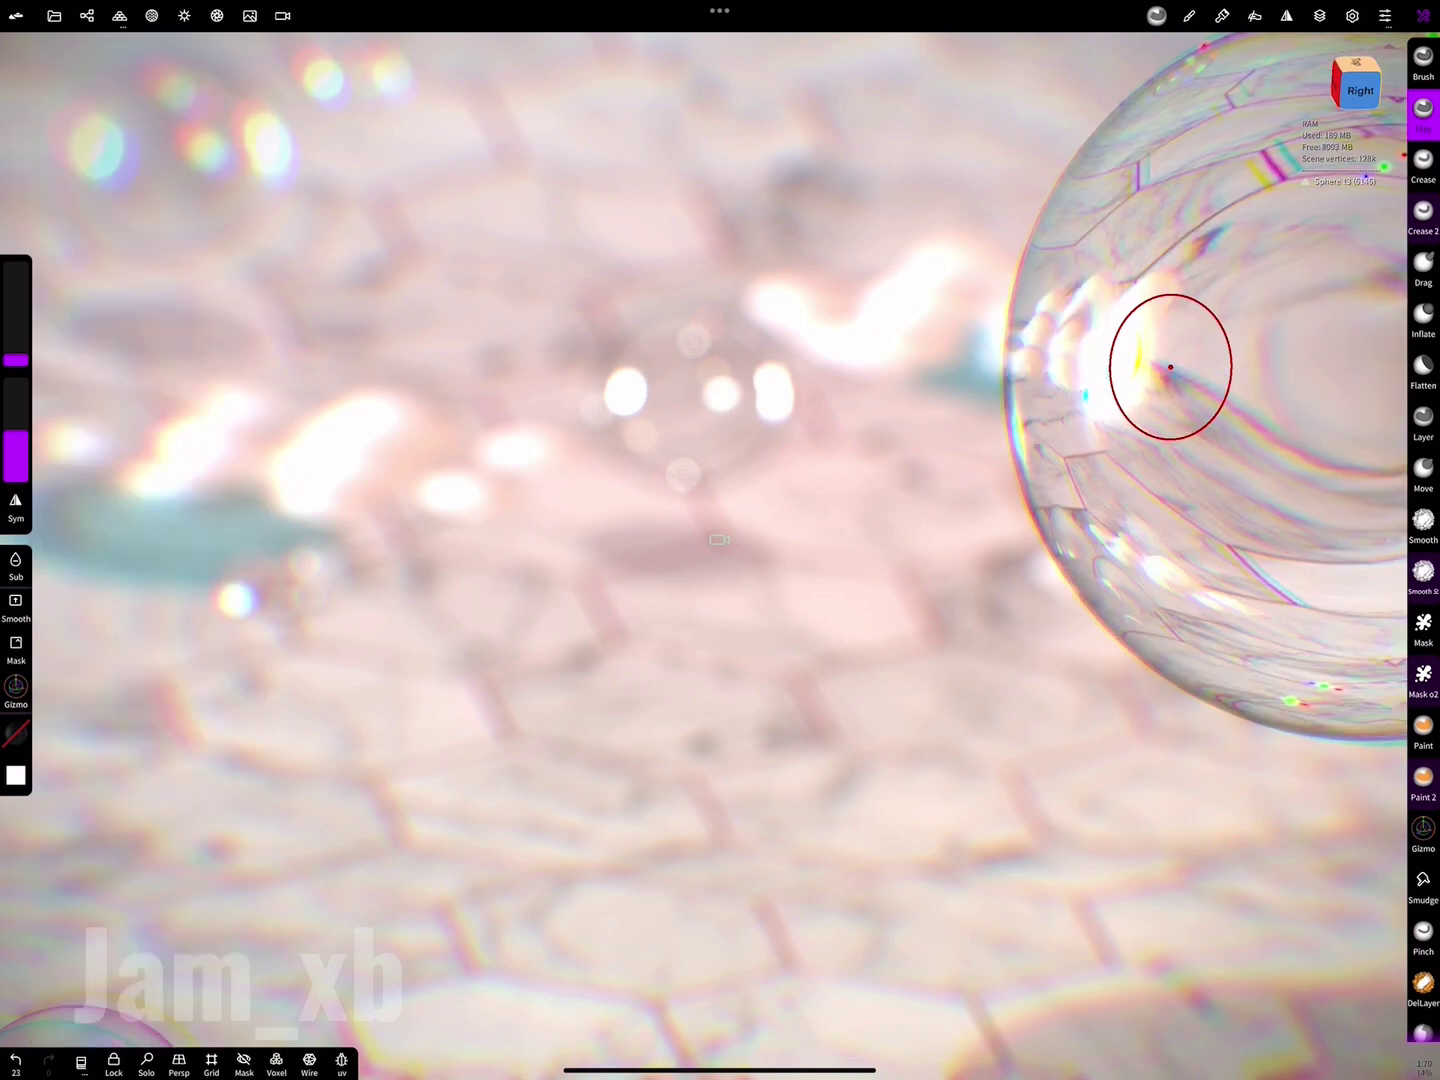
{"action": "left_click", "coordinate": [95, 1014]}
{"action": "left_click", "coordinate": [1423, 828]}
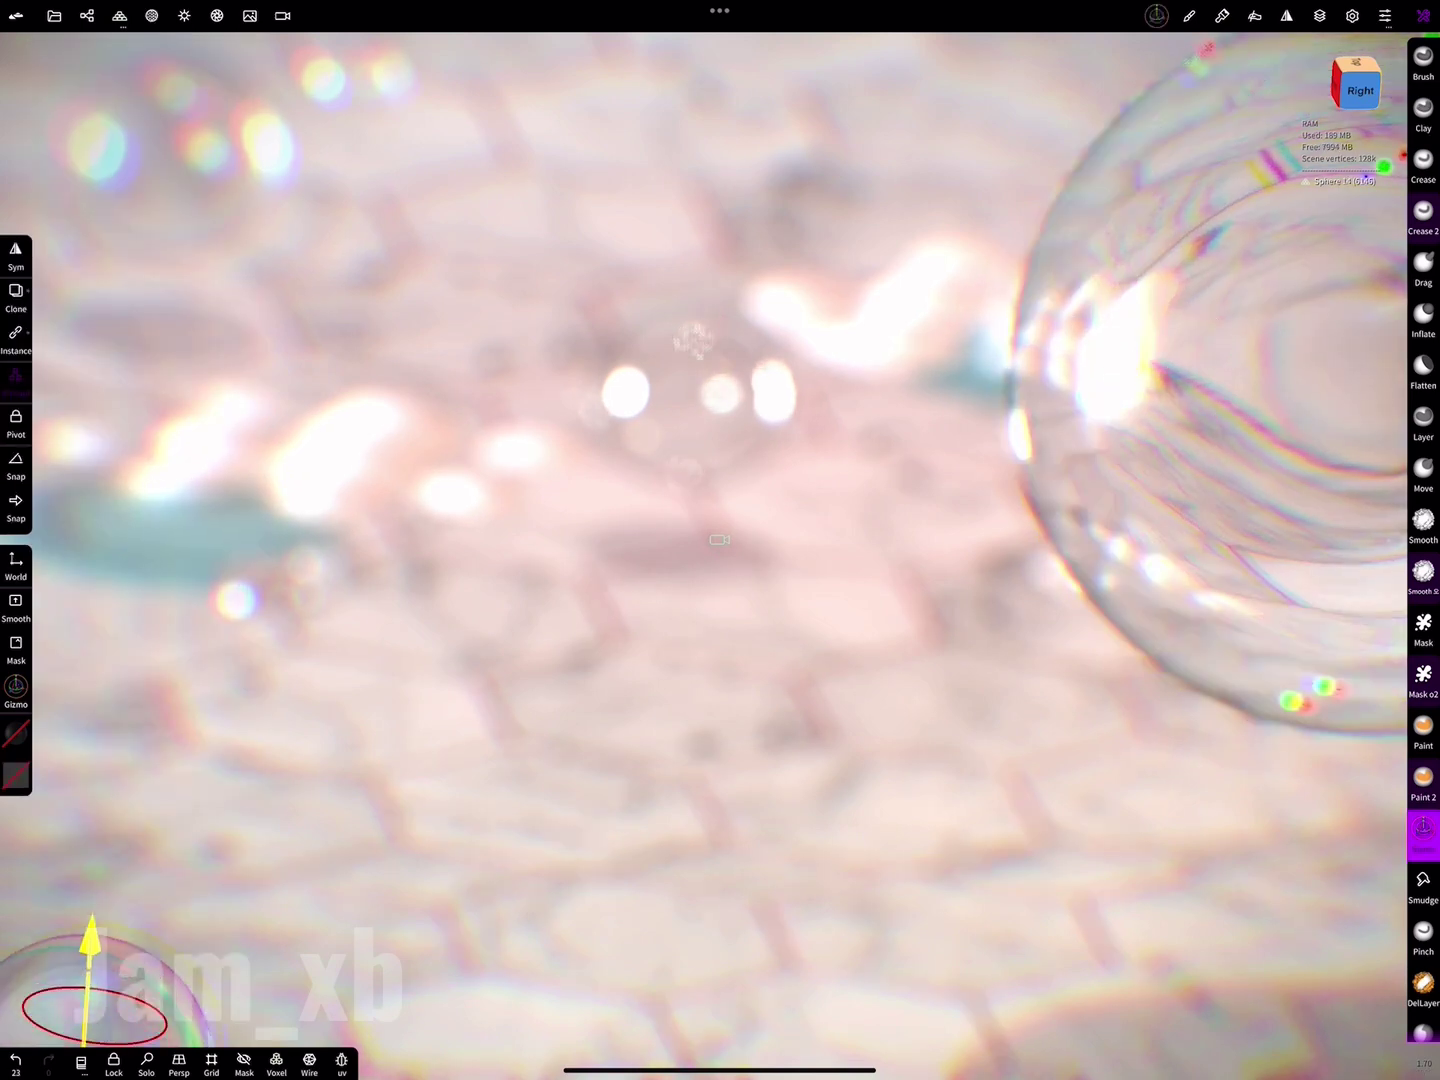
- Give Sphere 14 surface glossiness 1.0 and tan absorption colour #a67052
{"action": "left_click", "coordinate": [152, 14]}
{"action": "left_click", "coordinate": [146, 425]}
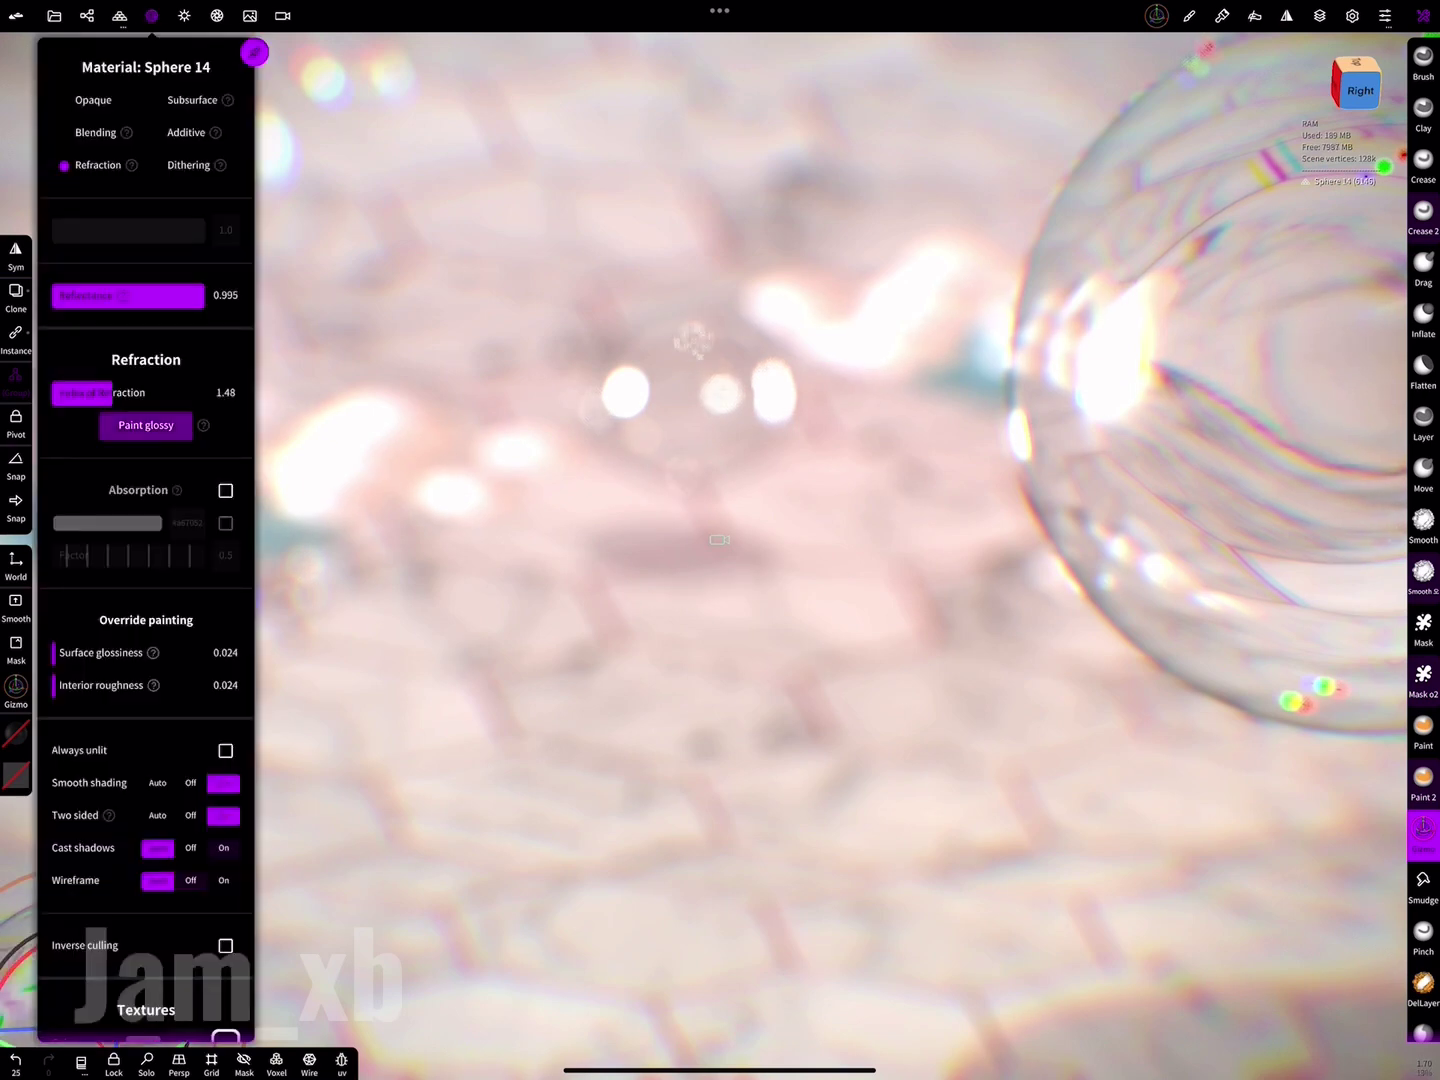
{"action": "left_click", "coordinate": [152, 15]}
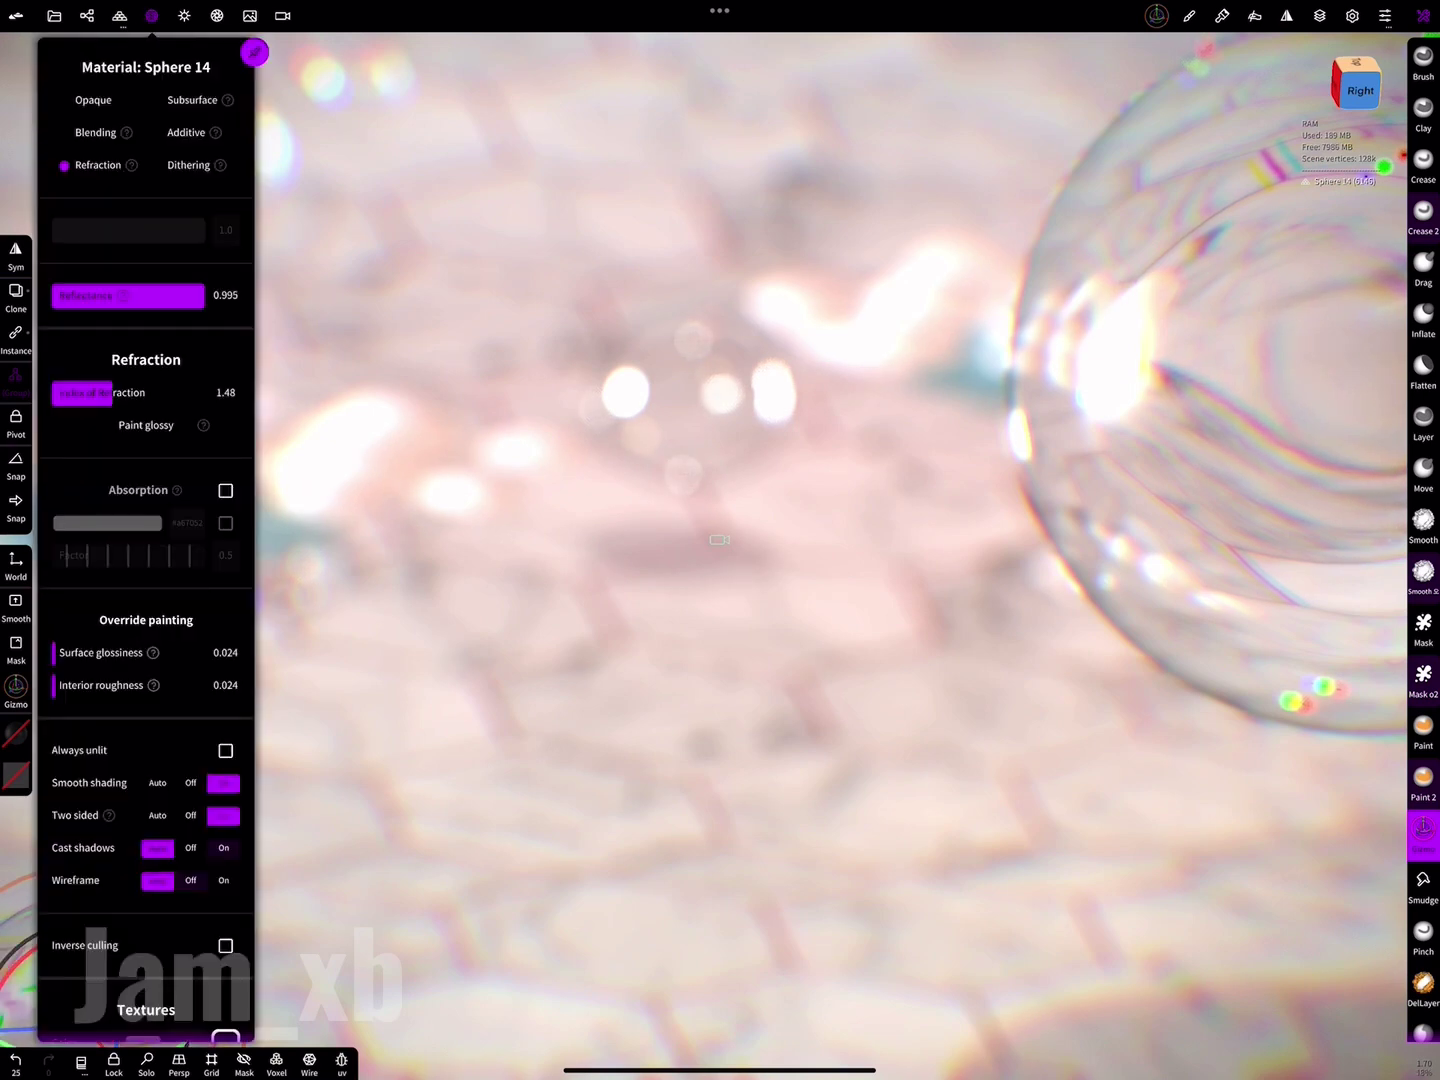
{"action": "left_click", "coordinate": [190, 652]}
{"action": "left_click", "coordinate": [225, 491]}
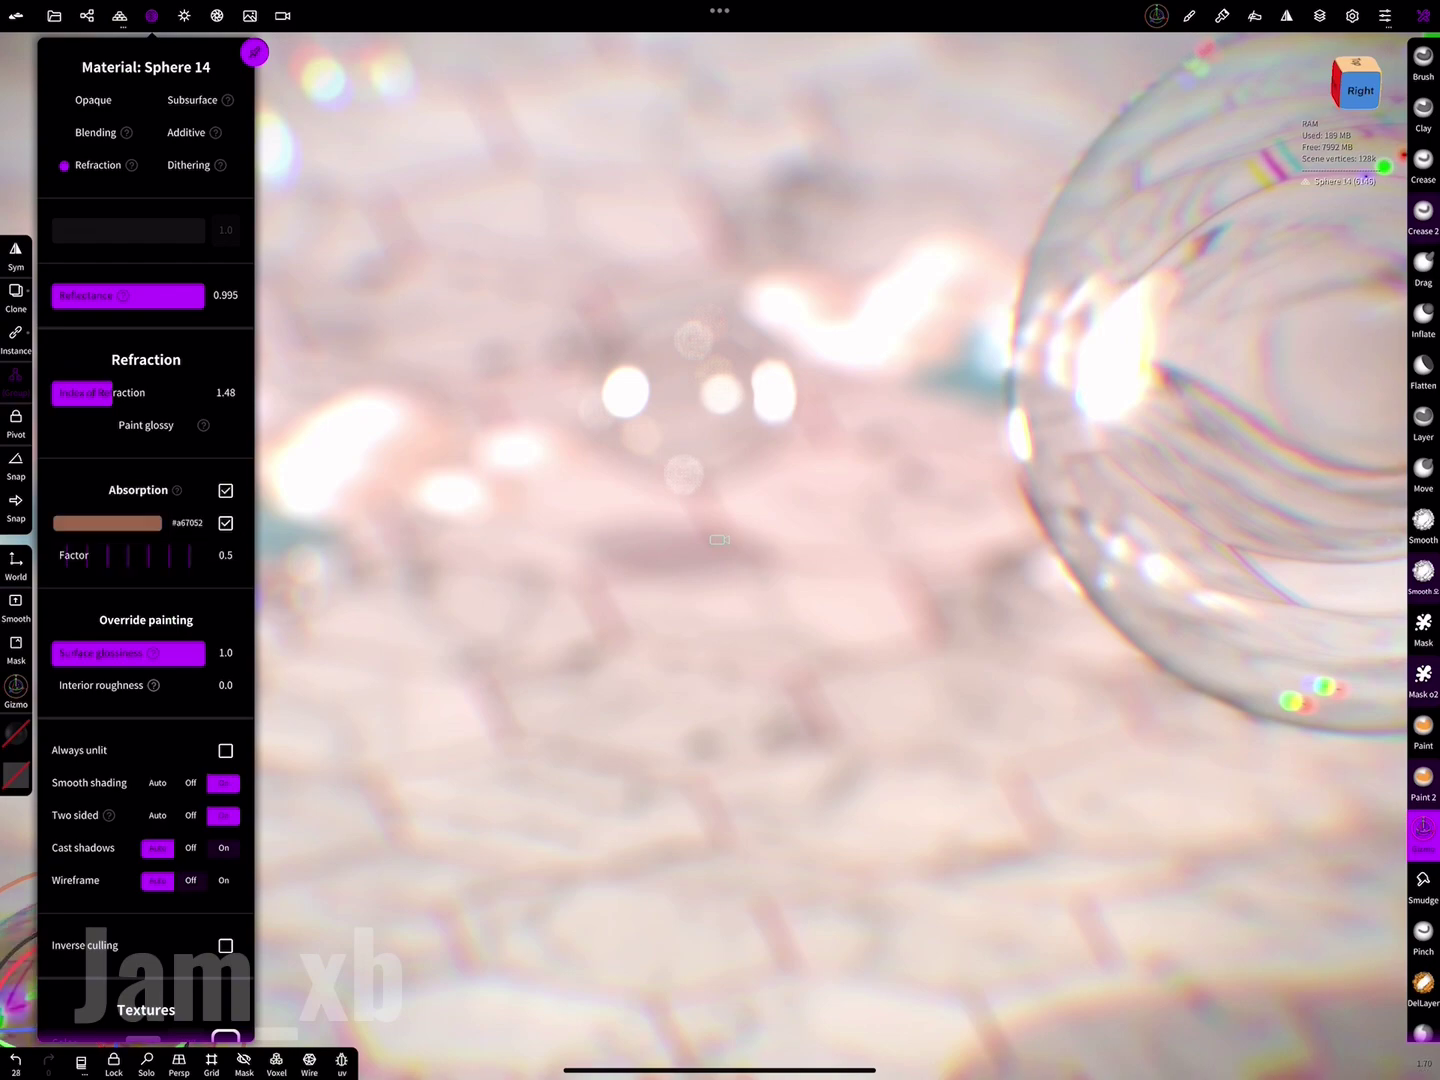
{"action": "left_click", "coordinate": [107, 523]}
{"action": "left_click_drag", "start_coordinate": [160, 650], "coordinate": [125, 628]}
{"action": "left_click", "coordinate": [225, 523]}
{"action": "left_click", "coordinate": [151, 15]}
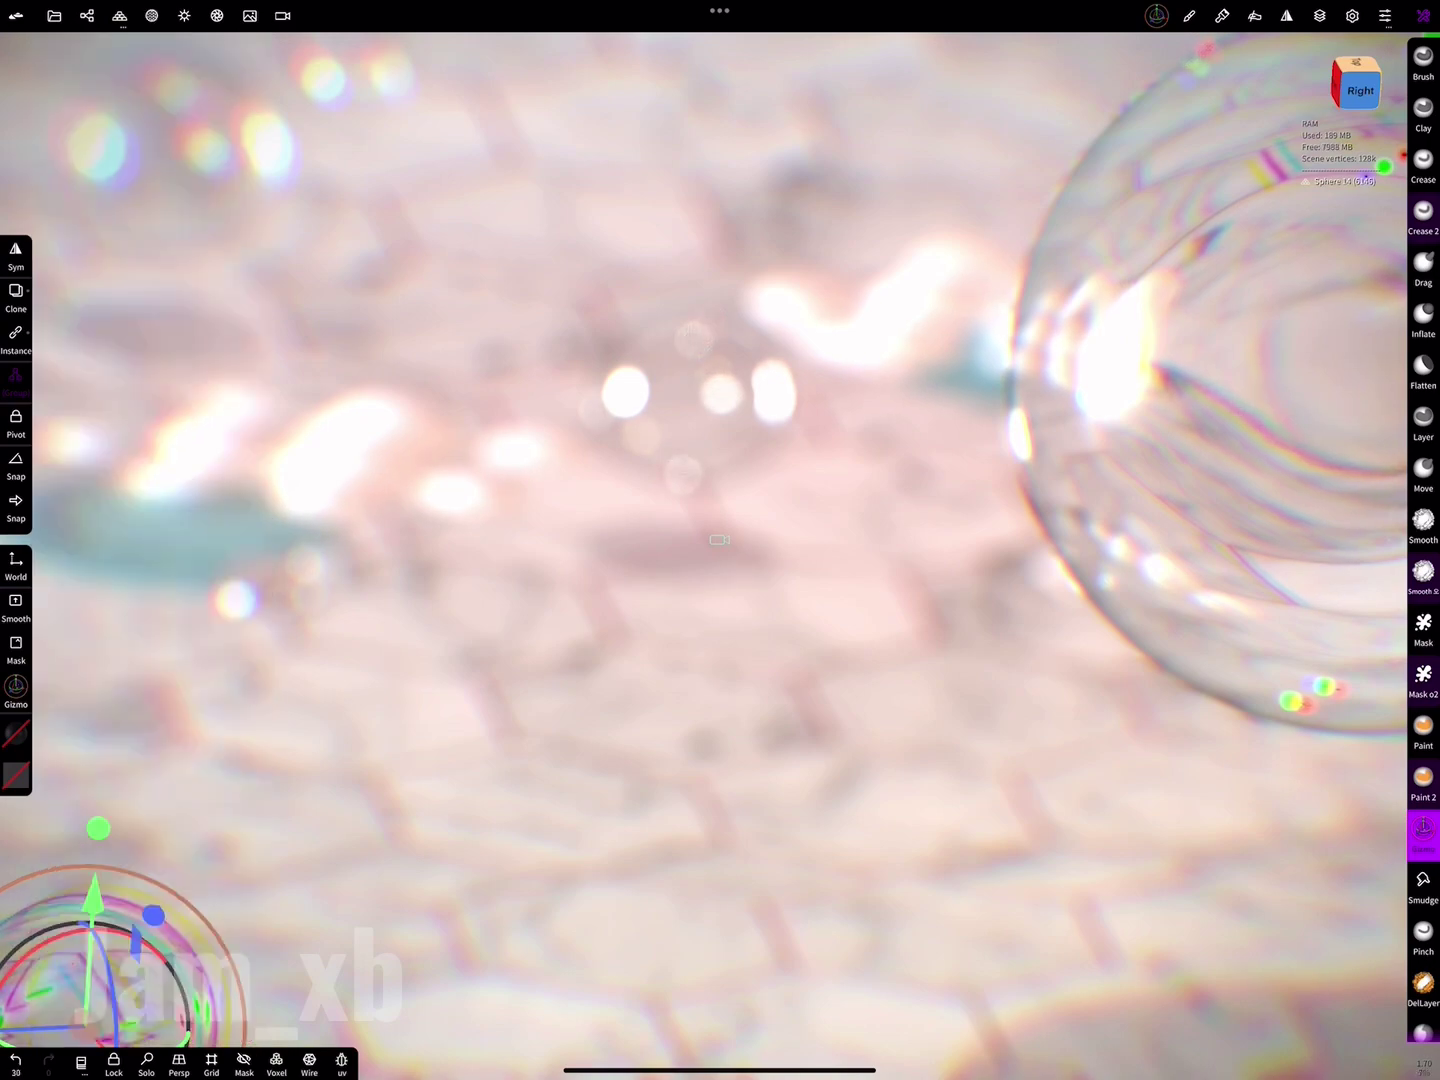